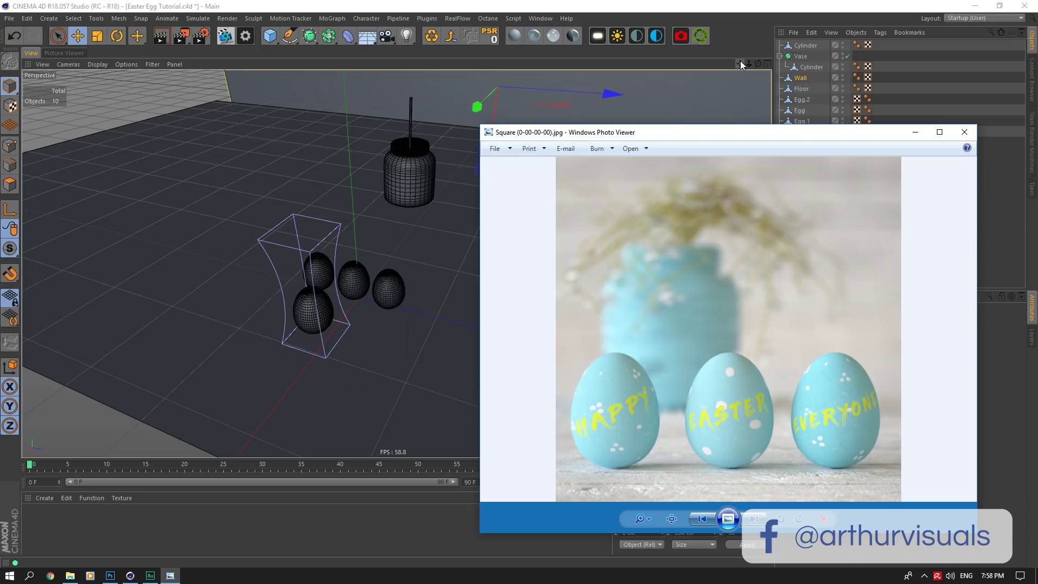
Step: Turn the Bulge deformer under Sphere save off and back on to compare the plain sphere with the egg shape
{"action": "mouse_move", "coordinate": [741, 62]}
{"action": "left_mouse_down"}
{"action": "mouse_move", "coordinate": [792, 50]}
{"action": "mouse_move", "coordinate": [746, 70]}
{"action": "mouse_move", "coordinate": [727, 65]}
{"action": "mouse_move", "coordinate": [753, 68]}
{"action": "left_mouse_up"}
{"action": "scroll", "coordinate": [475, 337], "scroll_direction": "up", "scroll_amount": 5}
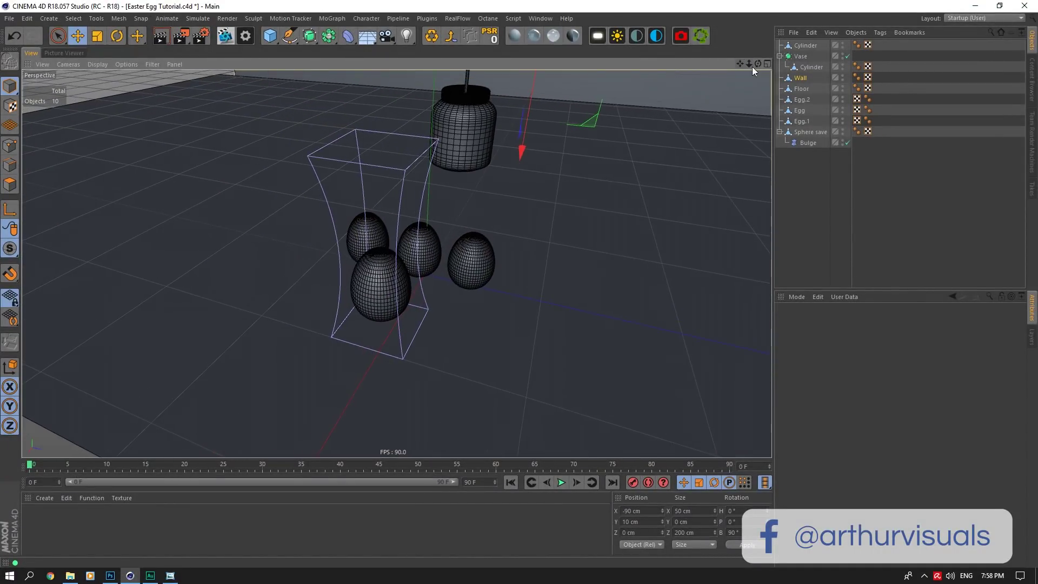
{"action": "left_click", "coordinate": [813, 133]}
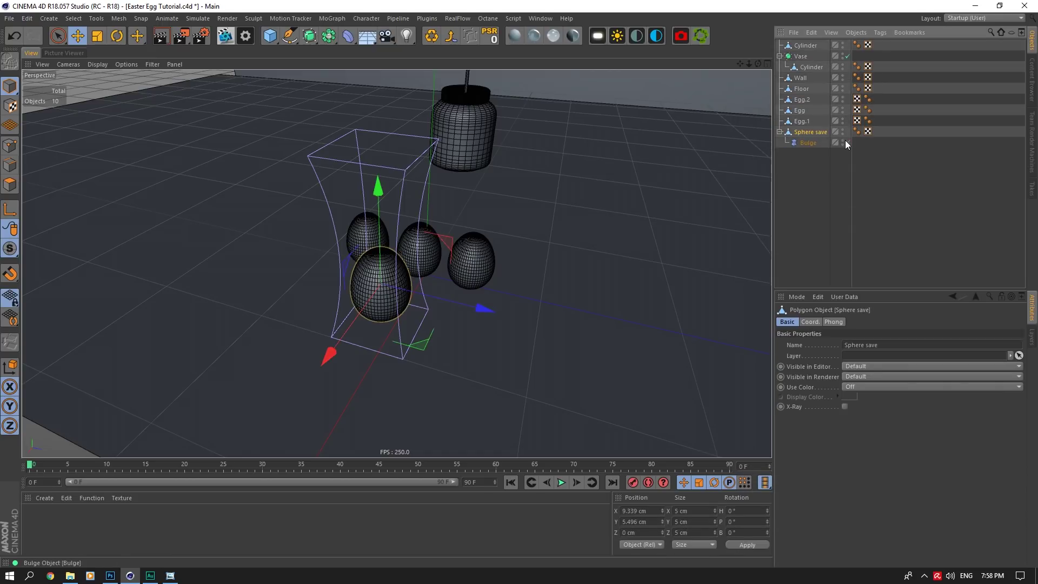
{"action": "left_click", "coordinate": [846, 142]}
{"action": "left_click", "coordinate": [563, 236]}
{"action": "left_click", "coordinate": [815, 140]}
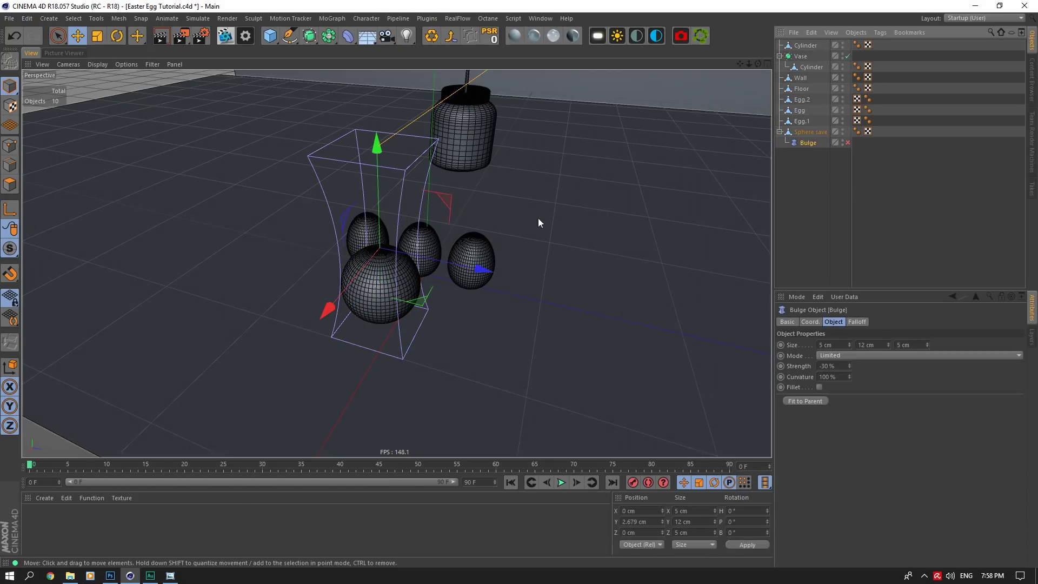
{"action": "left_click", "coordinate": [847, 143]}
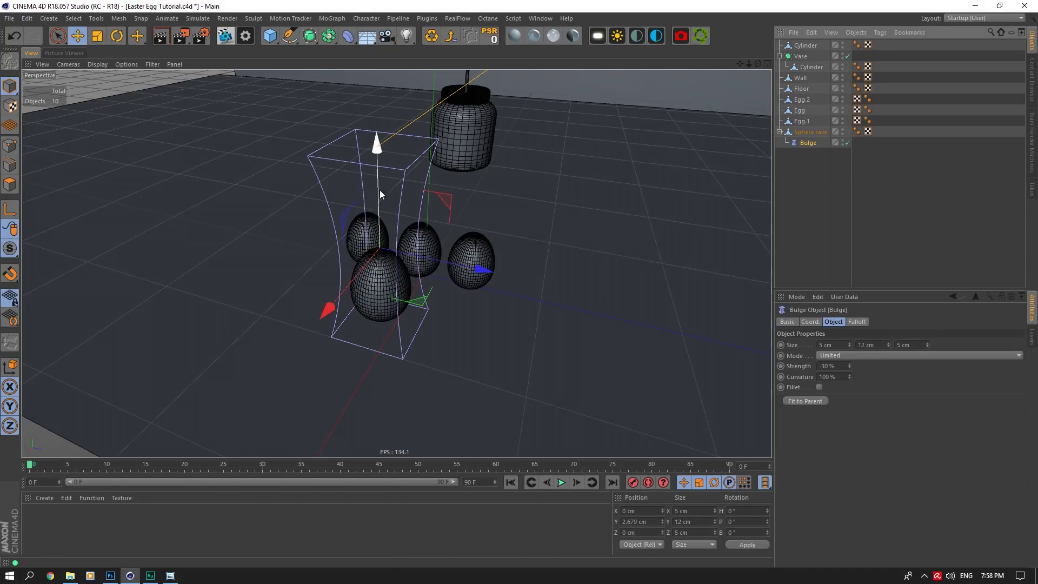
Step: Hide the Sphere save egg and disable the smoothing of the Vase's subdivision generator
{"action": "left_click", "coordinate": [842, 130]}
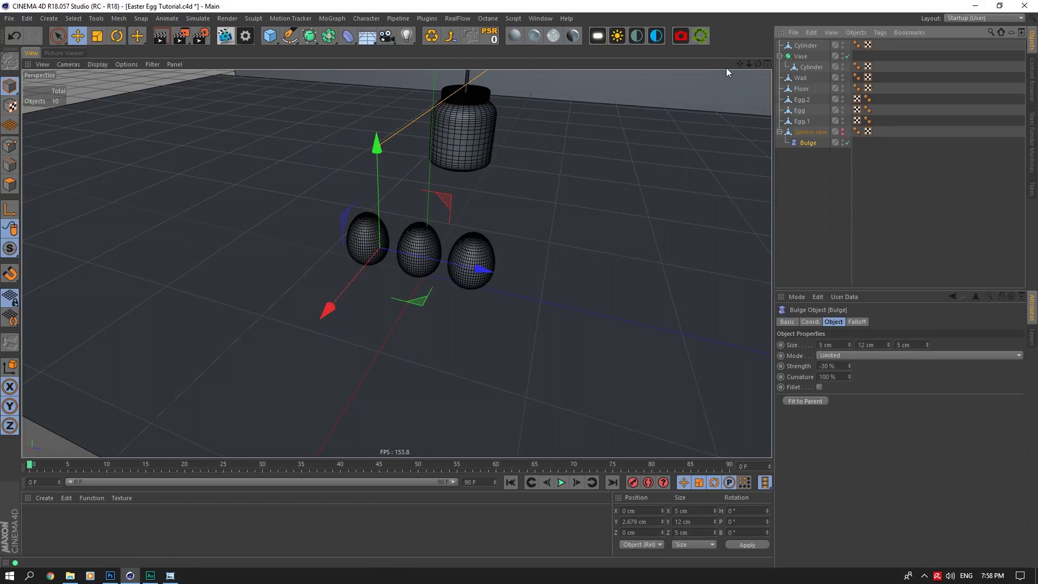
{"action": "left_click_drag", "start_coordinate": [749, 64], "coordinate": [428, 163]}
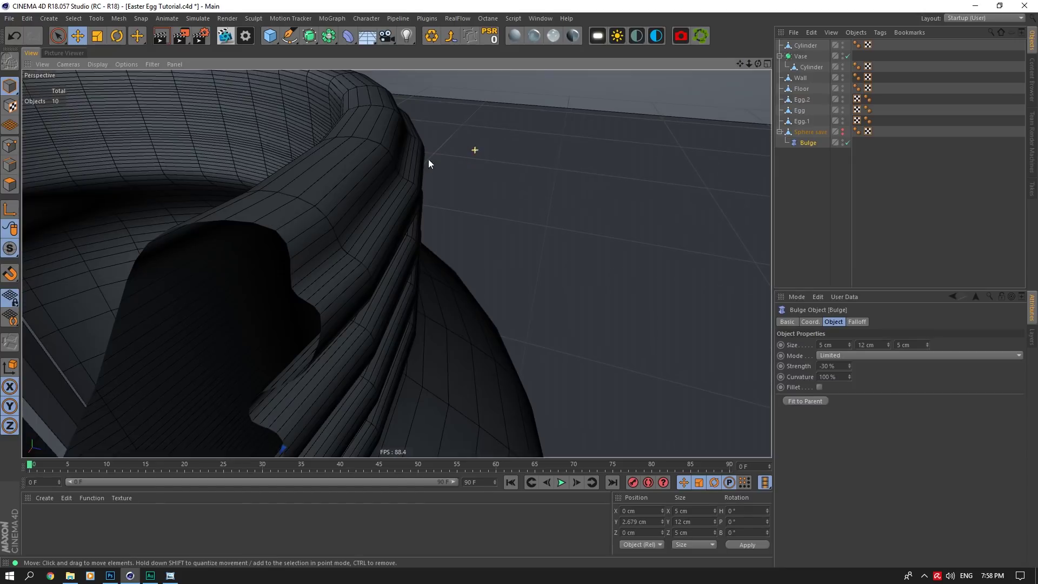
{"action": "scroll", "coordinate": [378, 179], "scroll_direction": "down", "scroll_amount": 8}
{"action": "left_click_drag", "start_coordinate": [758, 63], "coordinate": [753, 108]}
{"action": "left_click", "coordinate": [847, 56]}
Step: Examine the unsmoothed vase, the thin cylinder standing inside it and the overall layout of eggs, floor and wall
{"action": "scroll", "coordinate": [401, 268], "scroll_direction": "up", "scroll_amount": 3}
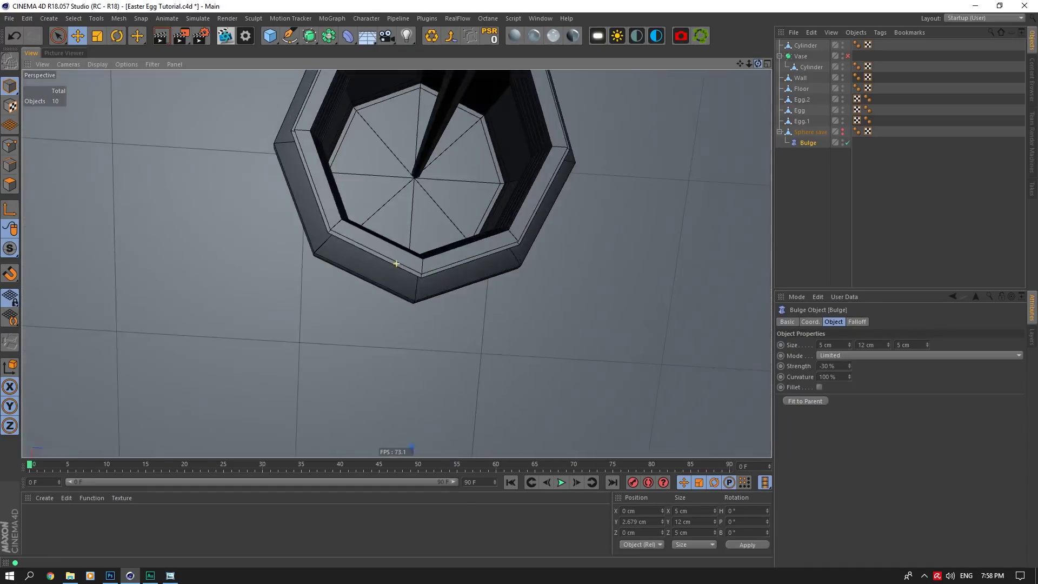
{"action": "left_click_drag", "start_coordinate": [397, 263], "coordinate": [408, 203], "text": "alt"}
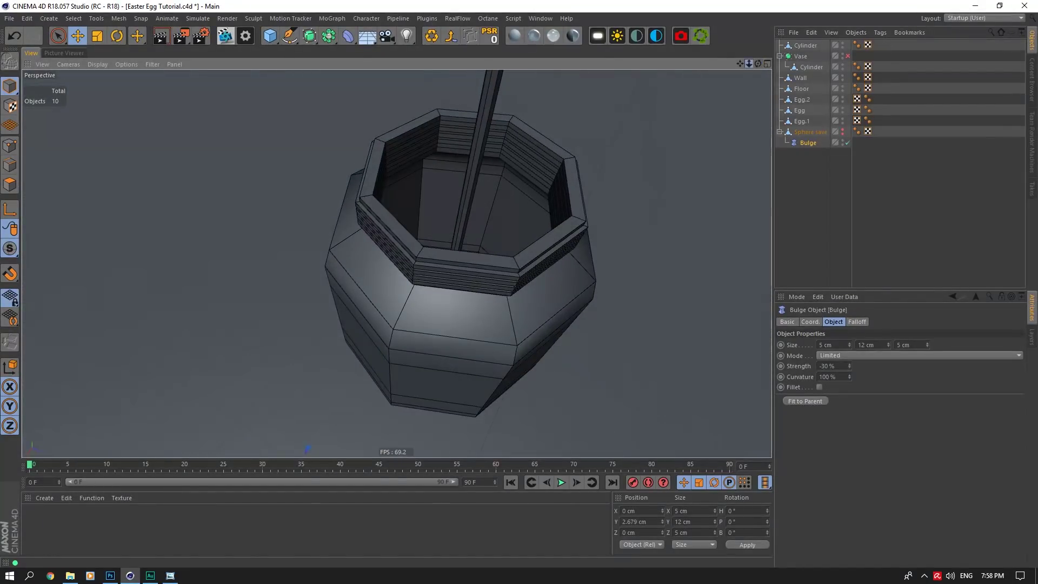
{"action": "scroll", "coordinate": [411, 211], "scroll_direction": "down", "scroll_amount": 5}
{"action": "left_click", "coordinate": [424, 193]}
{"action": "scroll", "coordinate": [421, 218], "scroll_direction": "up", "scroll_amount": 1}
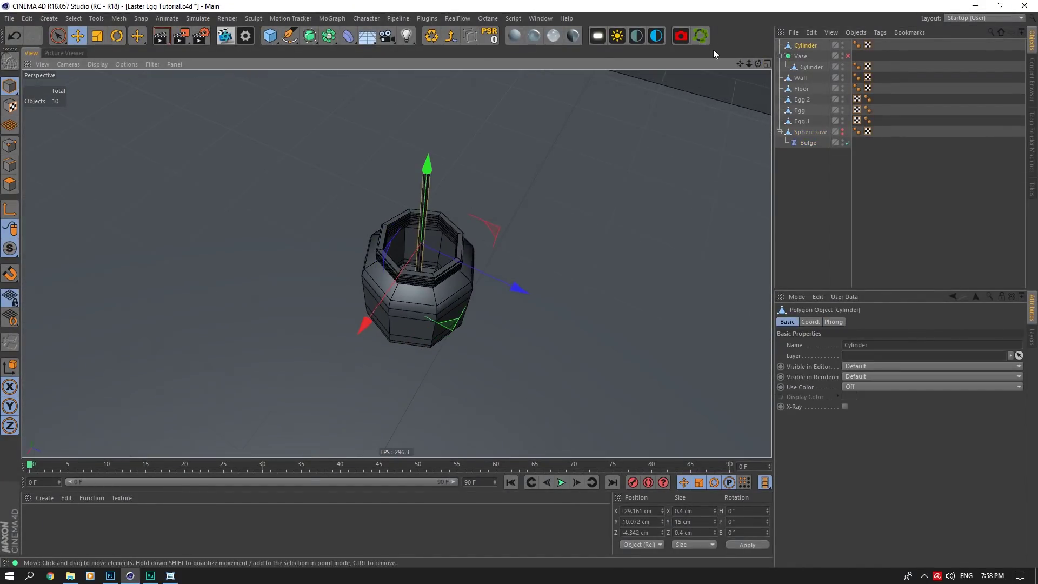
{"action": "mouse_move", "coordinate": [750, 65]}
{"action": "left_mouse_down"}
{"action": "mouse_move", "coordinate": [714, 65]}
{"action": "mouse_move", "coordinate": [770, 9]}
{"action": "mouse_move", "coordinate": [748, 5]}
{"action": "mouse_move", "coordinate": [741, 76]}
{"action": "mouse_move", "coordinate": [742, 64]}
{"action": "left_mouse_up"}
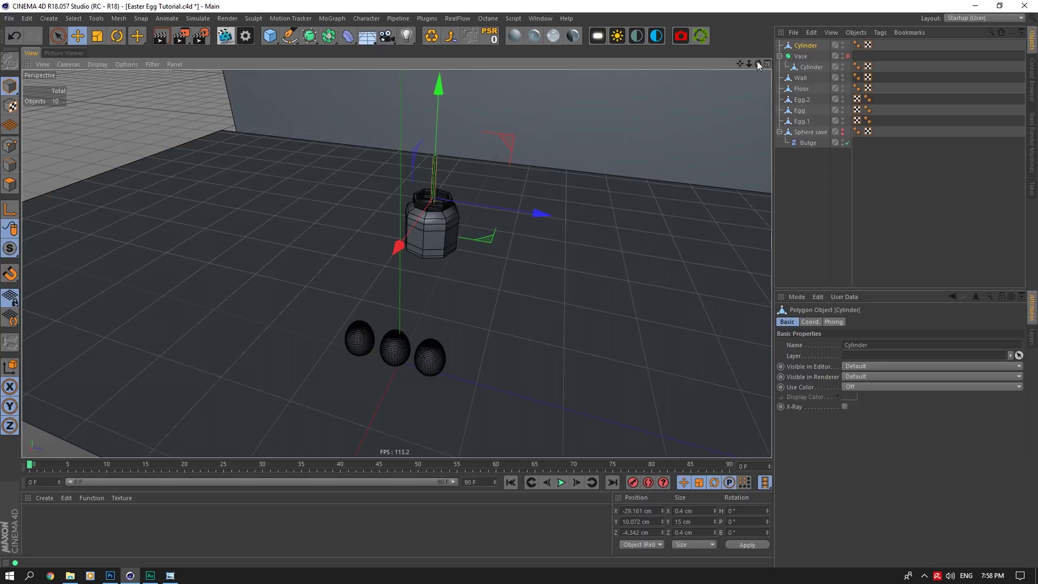
{"action": "left_click_drag", "start_coordinate": [757, 63], "coordinate": [869, 107]}
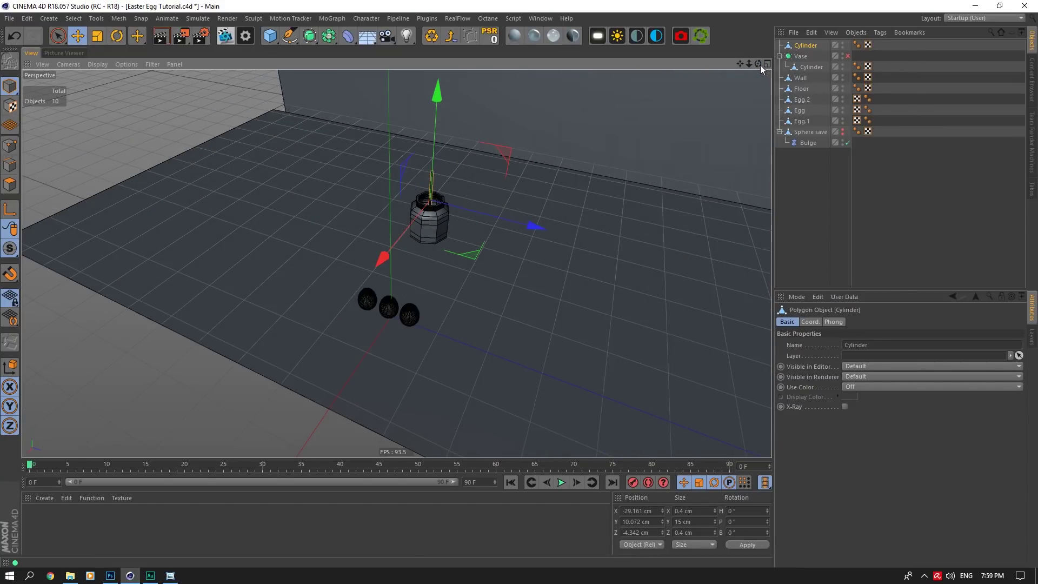
{"action": "left_click_drag", "start_coordinate": [760, 65], "coordinate": [461, 338]}
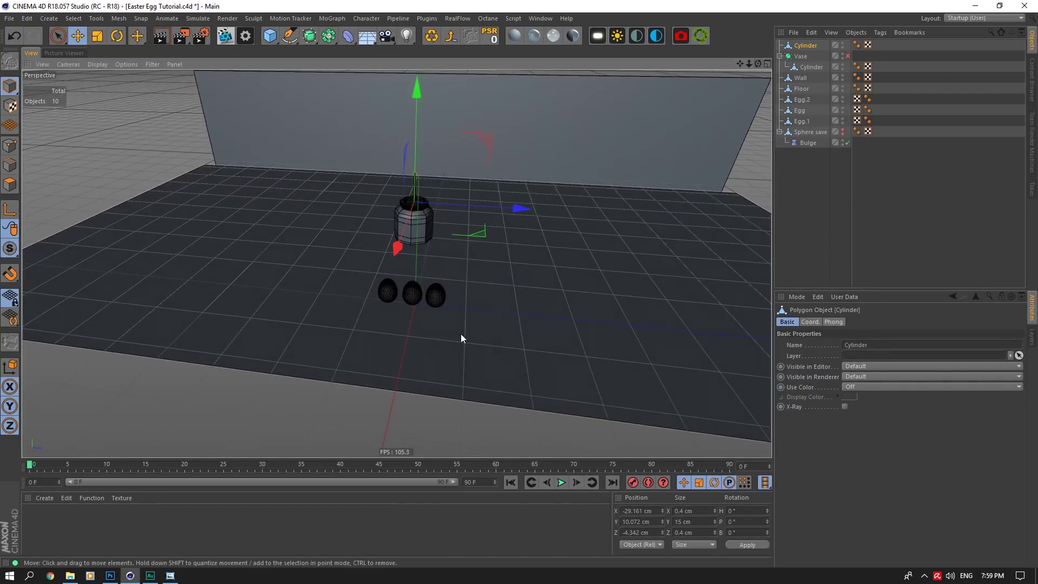
Step: Compare the scene with the reference render Square (0-00-00-00).jpg in Windows Photo Viewer, and return to Cinema 4D
{"action": "left_click", "coordinate": [171, 576]}
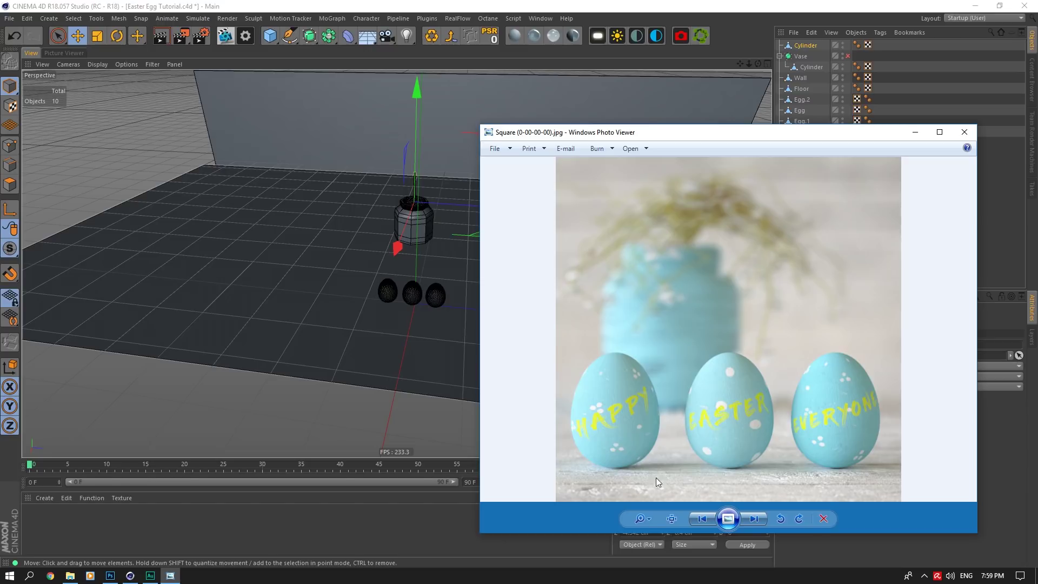
{"action": "left_click", "coordinate": [646, 3]}
{"action": "scroll", "coordinate": [409, 241], "scroll_direction": "up", "scroll_amount": 4}
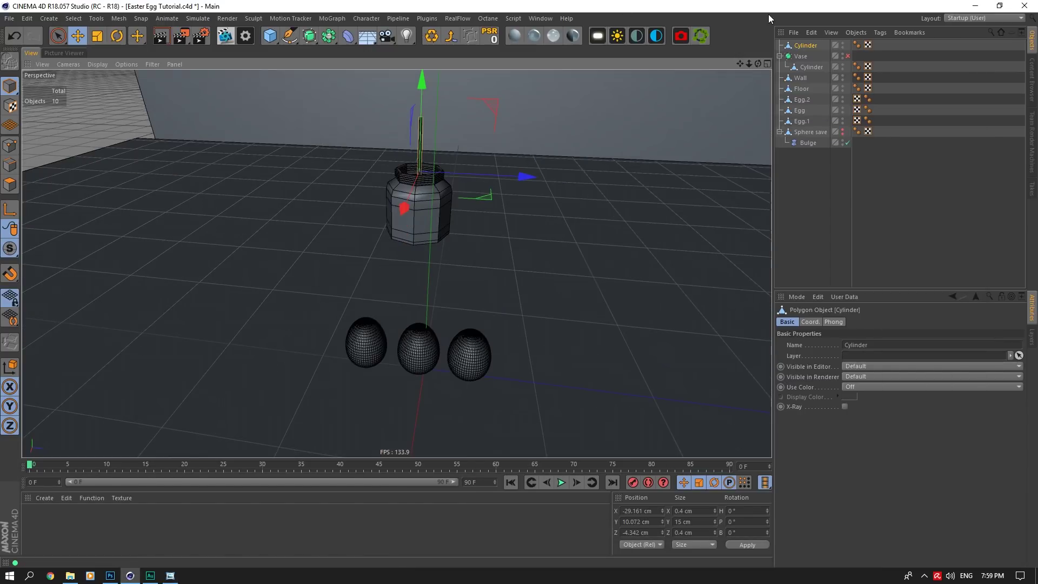
Step: Select the Wall and Floor together and isolate them in the viewport with solo mode
{"action": "left_click_drag", "start_coordinate": [758, 65], "coordinate": [740, 66]}
{"action": "left_click", "coordinate": [542, 143]}
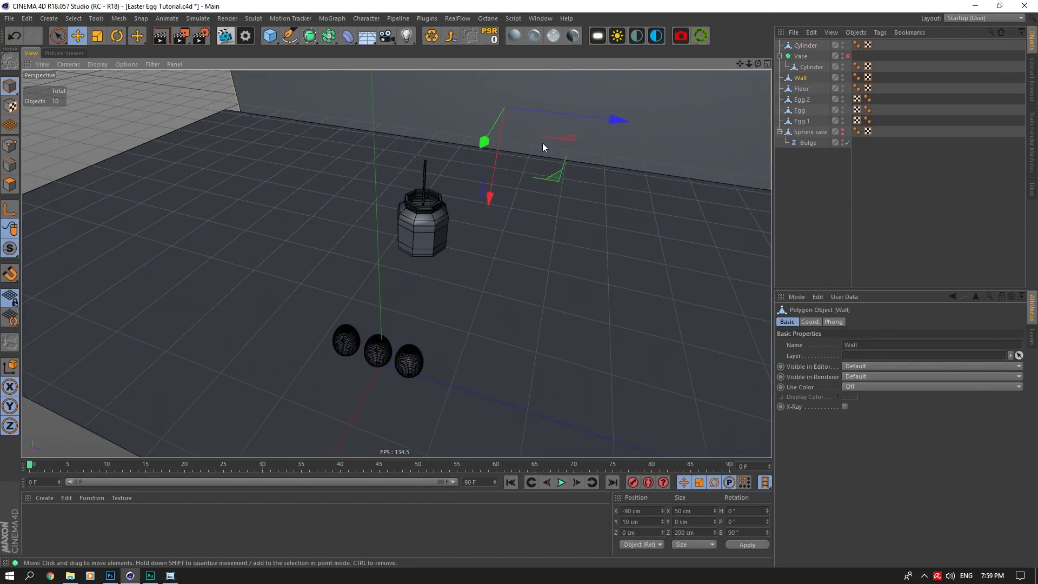
{"action": "left_click", "coordinate": [508, 200], "text": "shift"}
{"action": "left_click_drag", "start_coordinate": [10, 249], "coordinate": [50, 301]}
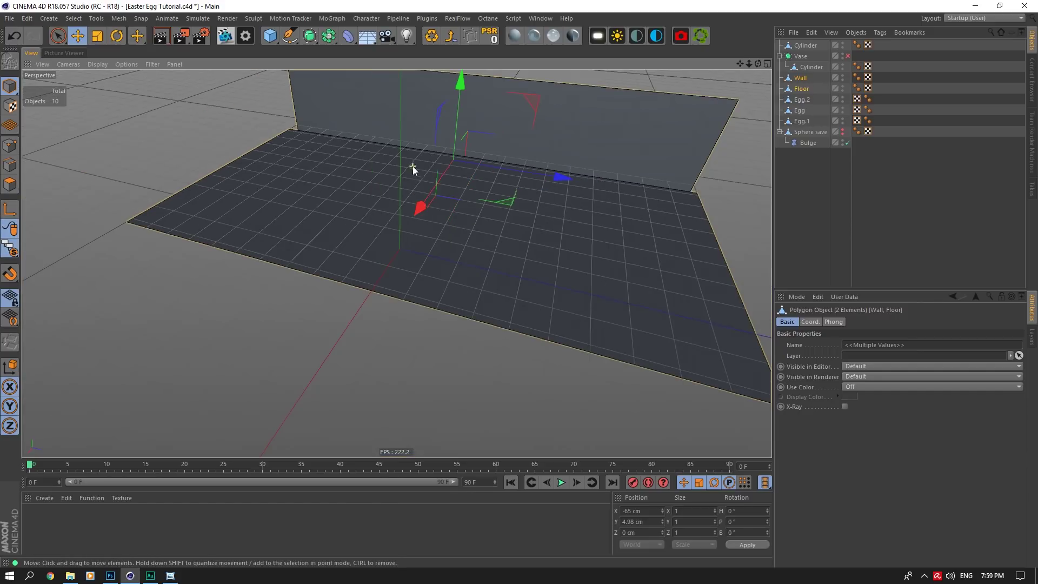
Step: Start the Octane Live Viewer render and add an Octane HDRI sky environment to the scene
{"action": "left_click", "coordinate": [699, 39]}
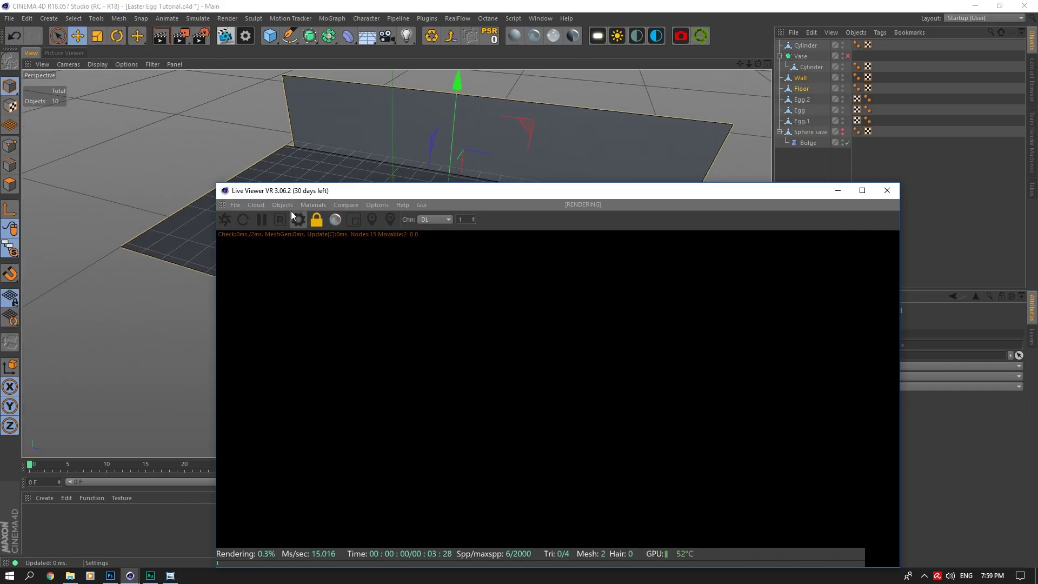
{"action": "left_click_drag", "start_coordinate": [323, 193], "coordinate": [171, 101]}
{"action": "left_click", "coordinate": [653, 40]}
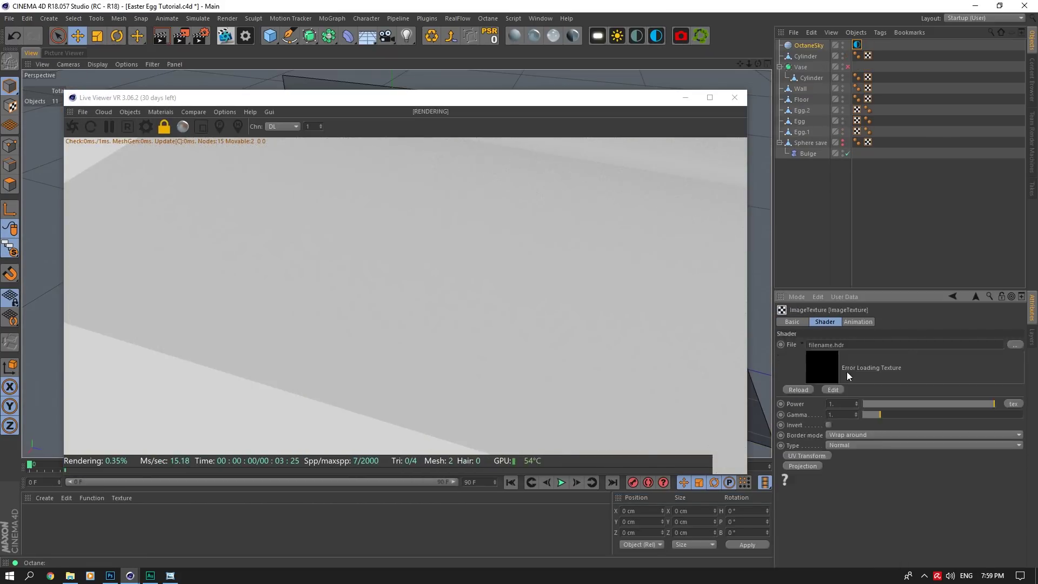
Step: Load an HDR image from the Poliigon HDRI folder as the sky texture, without copying it to the project location
{"action": "left_click", "coordinate": [1013, 346]}
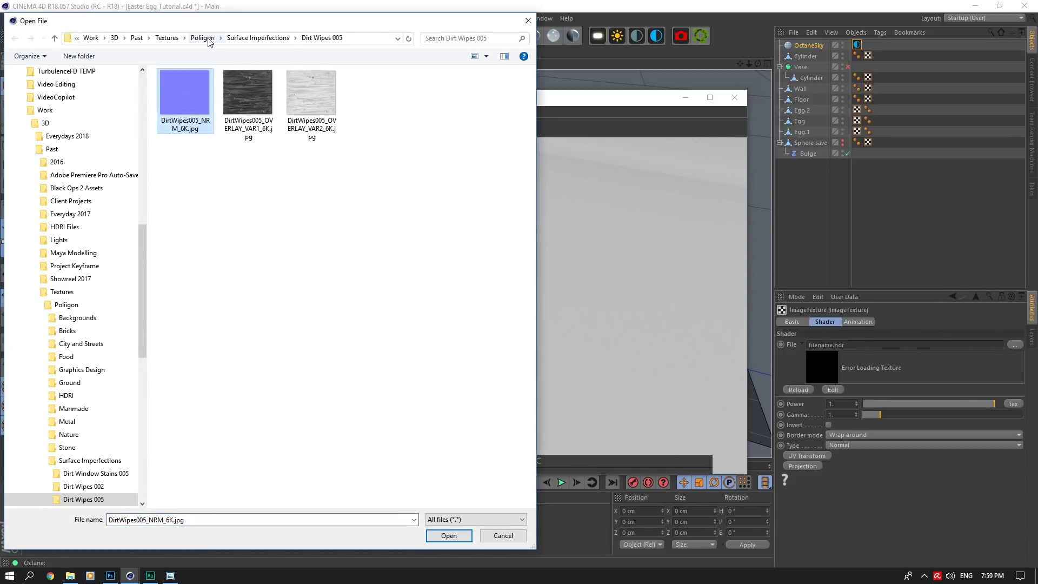
{"action": "left_click", "coordinate": [204, 38]}
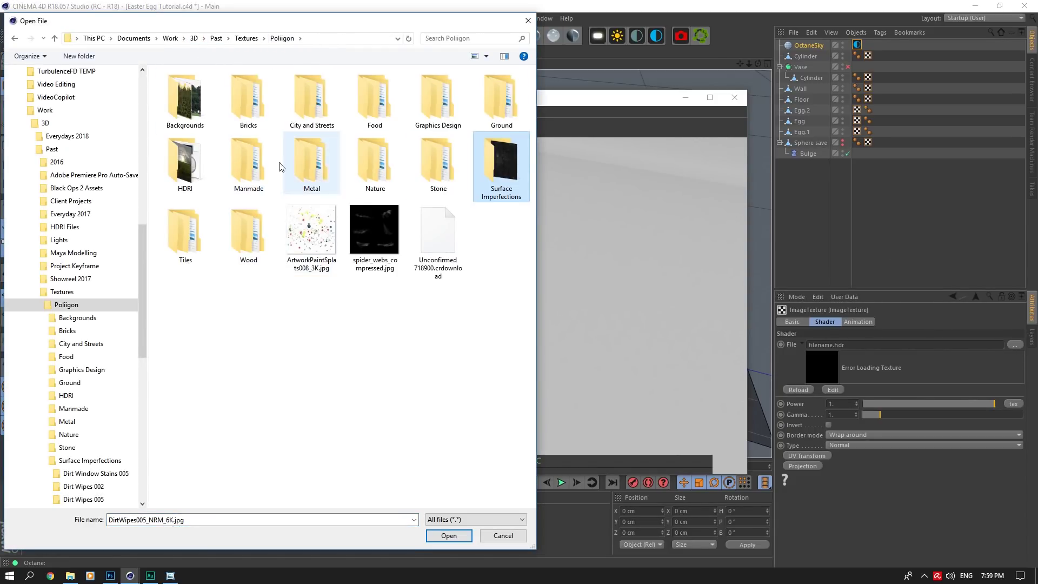
{"action": "left_click", "coordinate": [183, 147]}
{"action": "double_click", "coordinate": [184, 147]}
{"action": "double_click", "coordinate": [206, 92]}
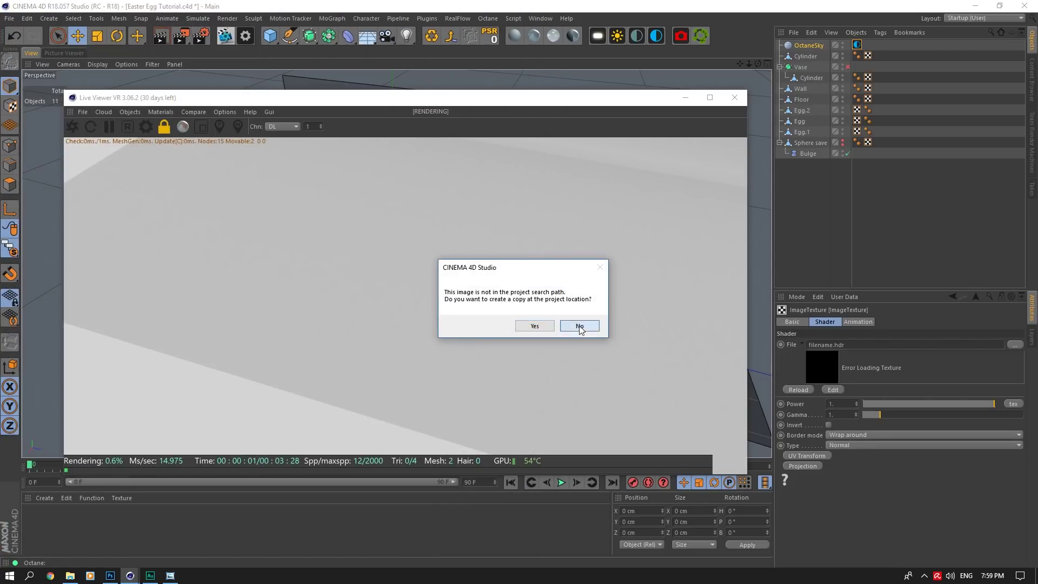
{"action": "left_click", "coordinate": [579, 326]}
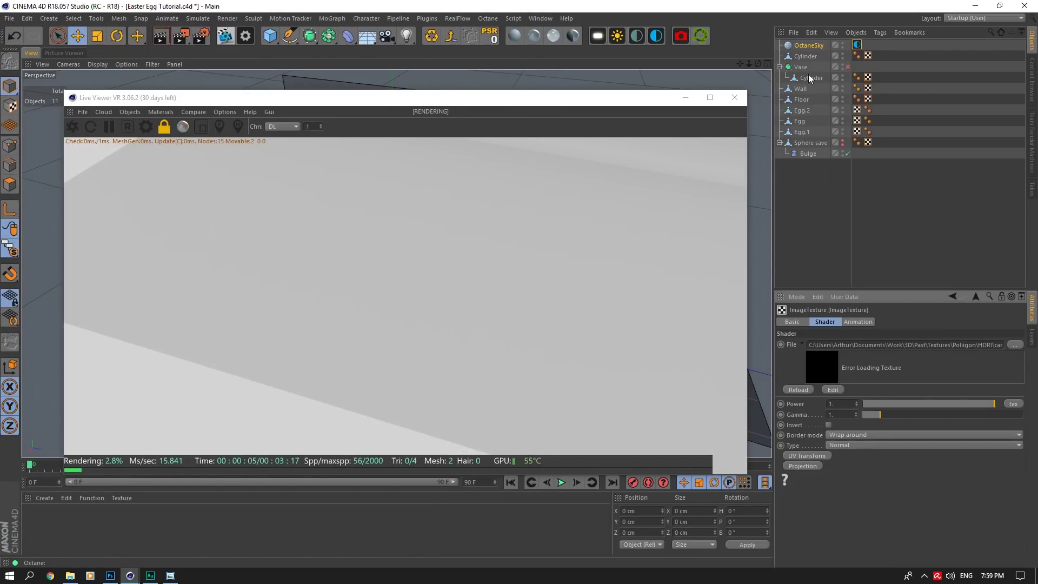
Step: Rotate the OctaneSky to a heading of 60°
{"action": "left_click", "coordinate": [807, 45]}
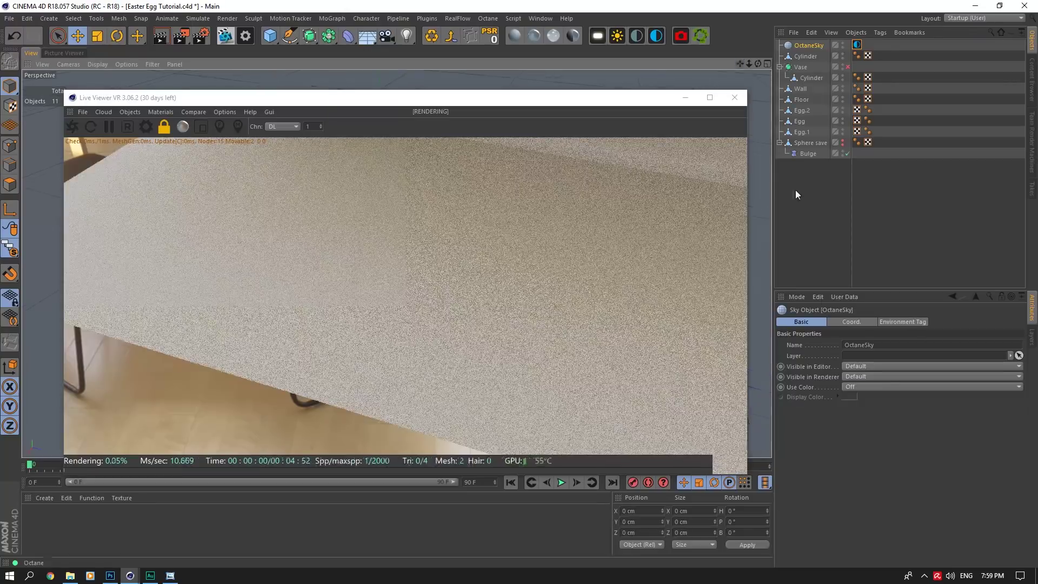
{"action": "left_click", "coordinate": [851, 322]}
{"action": "left_click", "coordinate": [938, 344]}
{"action": "type", "text": "6"}
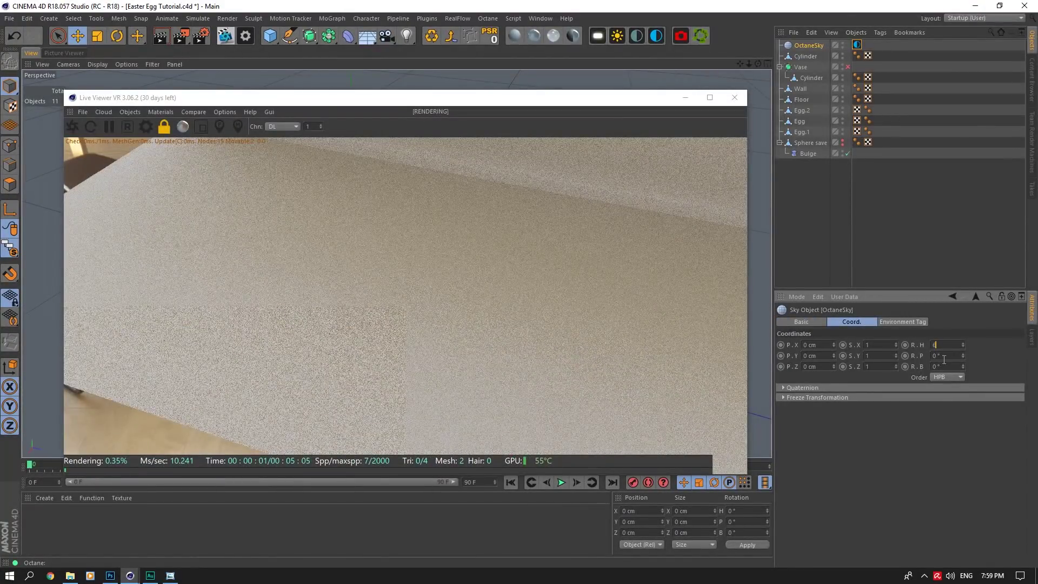
{"action": "type", "text": "0"}
{"action": "left_click", "coordinate": [941, 367]}
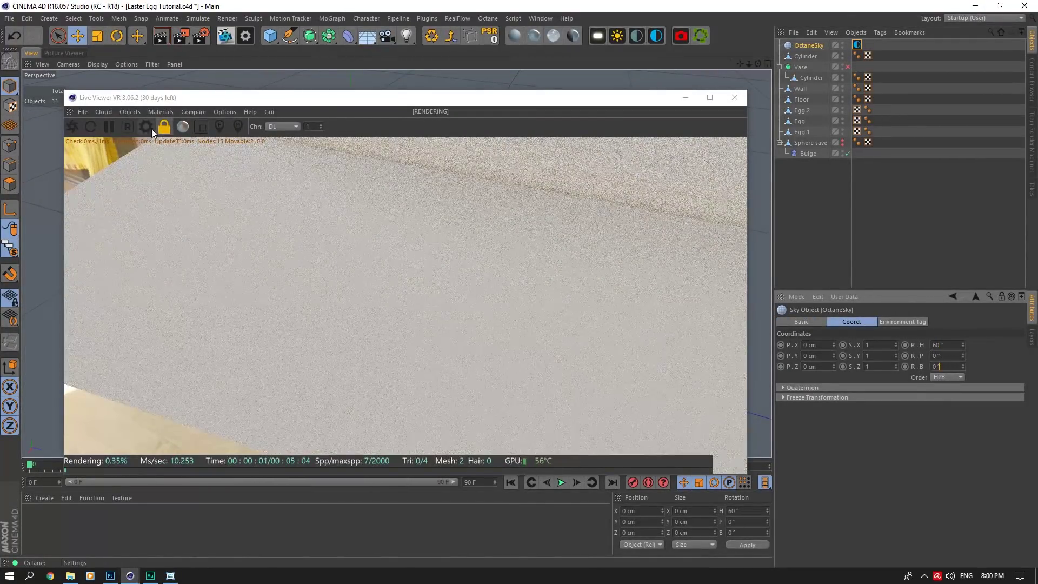
Step: Set the exposure to 1.5 in the Octane camera imager settings
{"action": "left_click", "coordinate": [151, 128]}
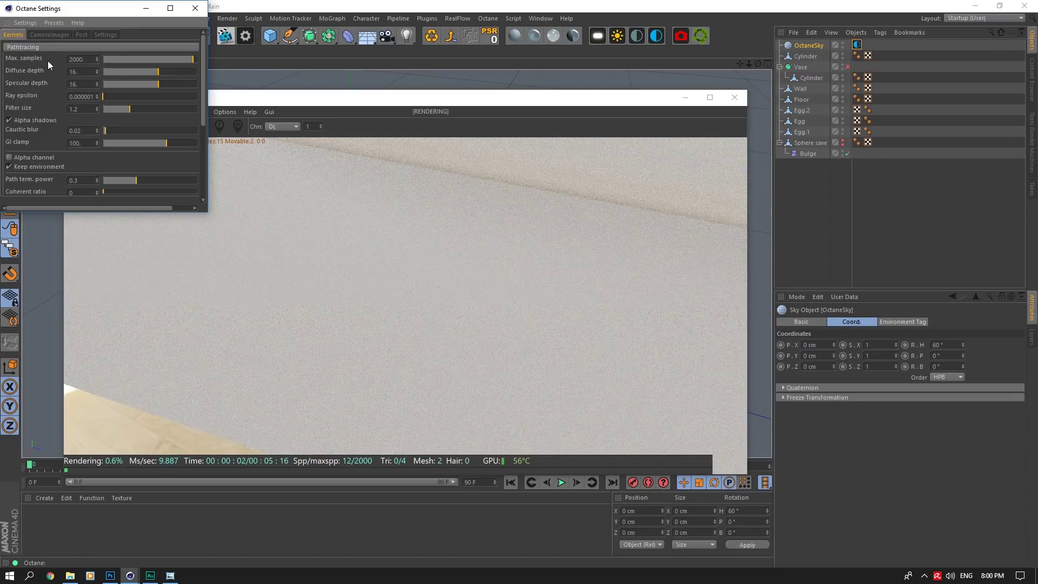
{"action": "left_click", "coordinate": [53, 35]}
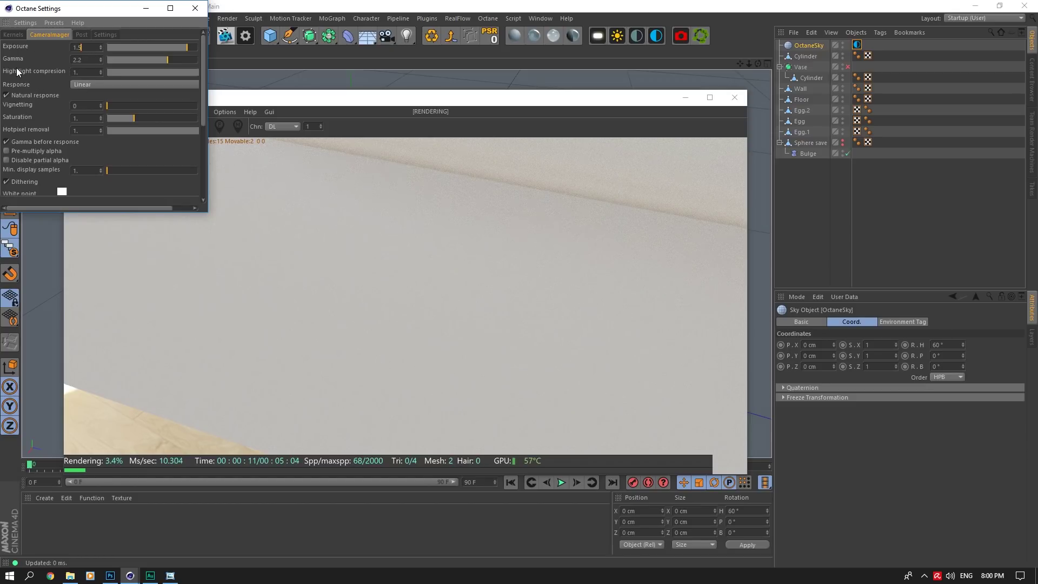
{"action": "left_click", "coordinate": [194, 6]}
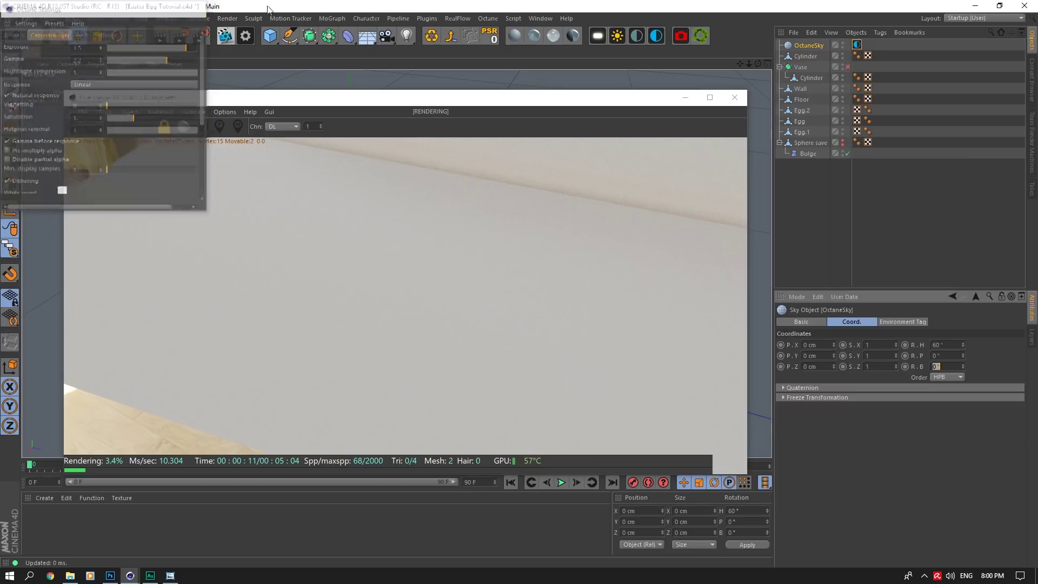
Step: Close the Live Viewer and turn off solo mode to bring back all scene objects
{"action": "left_click", "coordinate": [734, 97]}
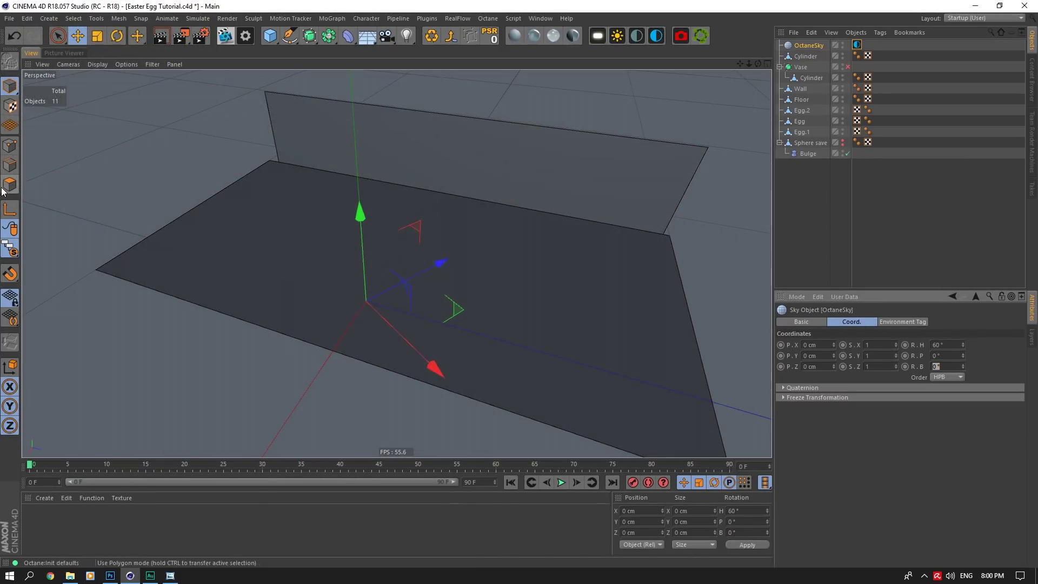
{"action": "left_click", "coordinate": [10, 249]}
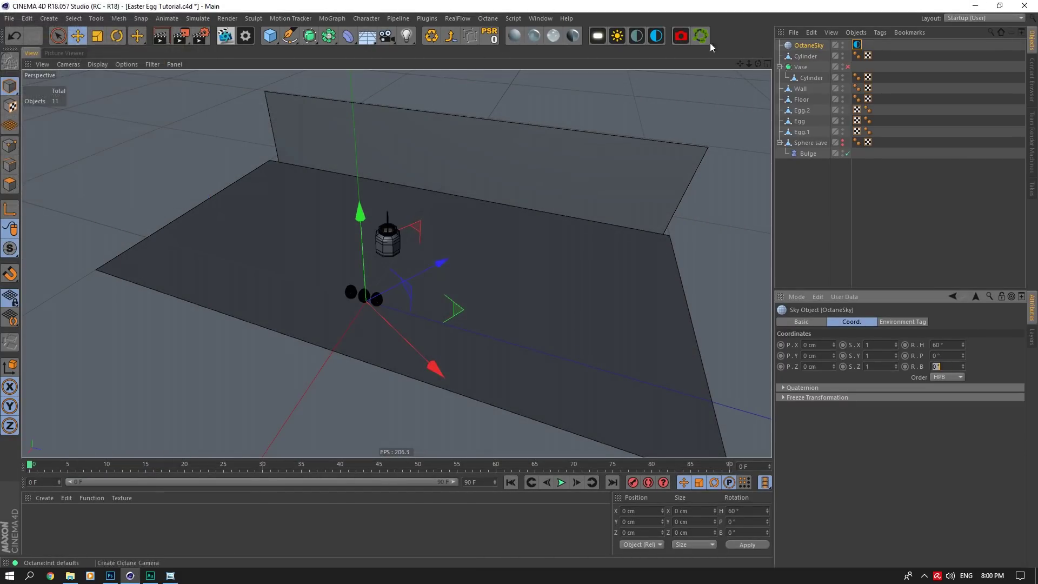
Step: Add an Octane camera and look through it towards the eggs and vase
{"action": "left_click", "coordinate": [683, 36]}
{"action": "left_click", "coordinate": [854, 45]}
{"action": "scroll", "coordinate": [374, 291], "scroll_direction": "up", "scroll_amount": 5}
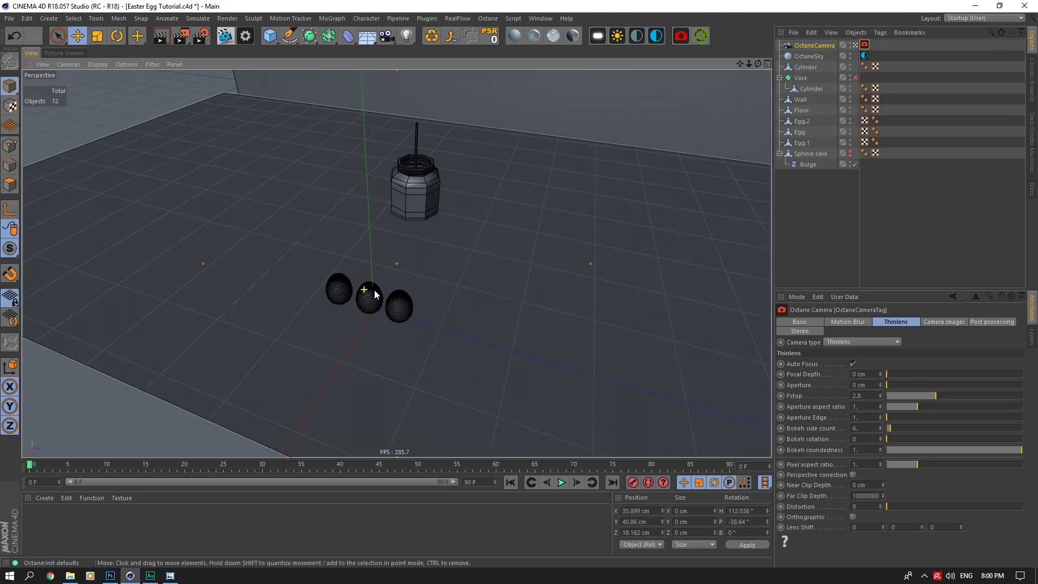
Step: Configure the perspective viewport to show the render safe frame and turn off the title safe frame
{"action": "left_click", "coordinate": [797, 297]}
{"action": "left_click", "coordinate": [830, 473]}
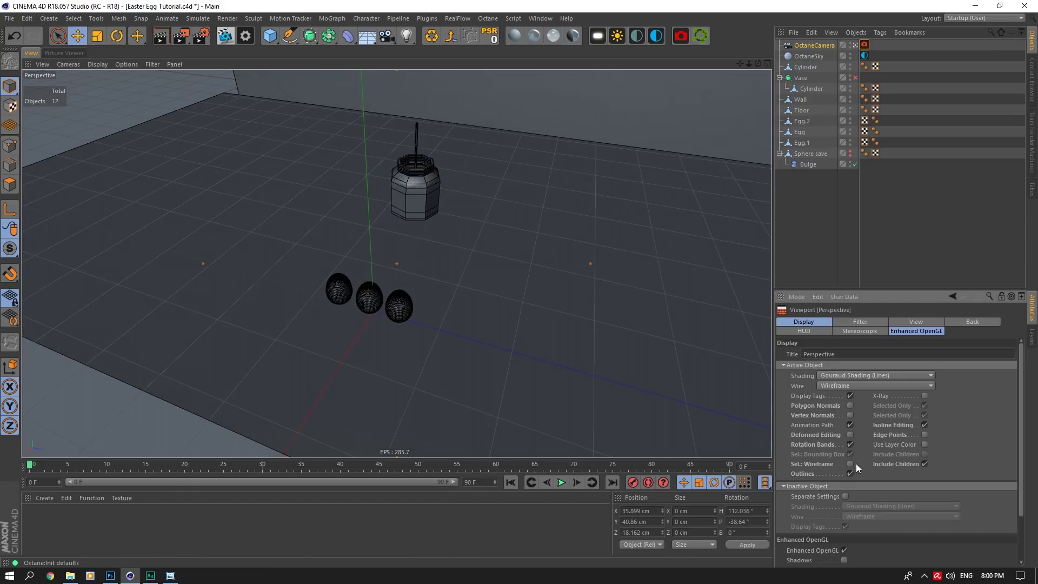
{"action": "left_click", "coordinate": [915, 322]}
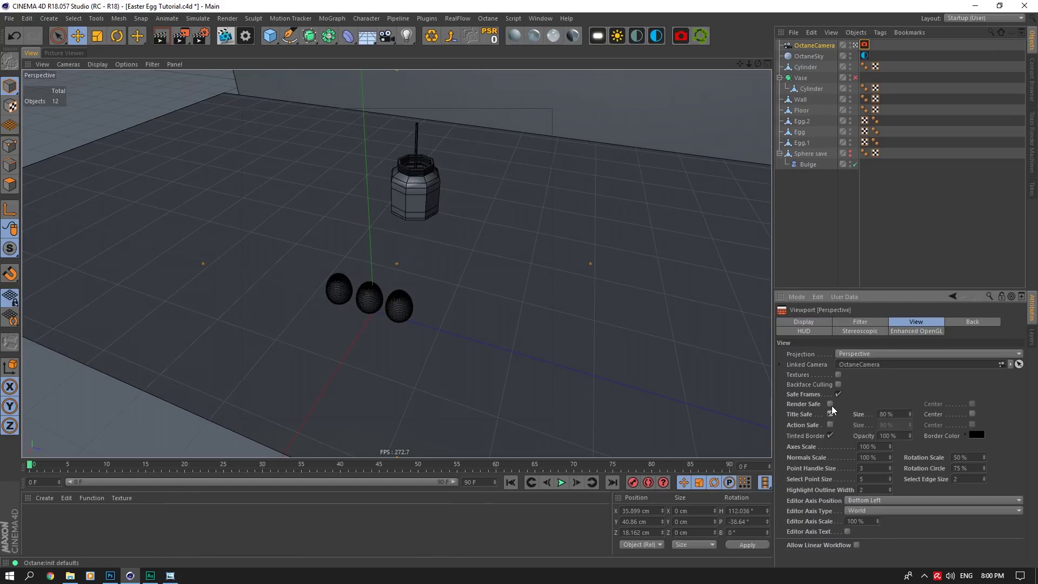
{"action": "left_click", "coordinate": [830, 414]}
{"action": "left_click", "coordinate": [830, 404]}
Step: Set the OctaneCamera's focal length to the Portrait (80 mm) preset
{"action": "left_click", "coordinate": [813, 45]}
{"action": "left_click", "coordinate": [857, 322]}
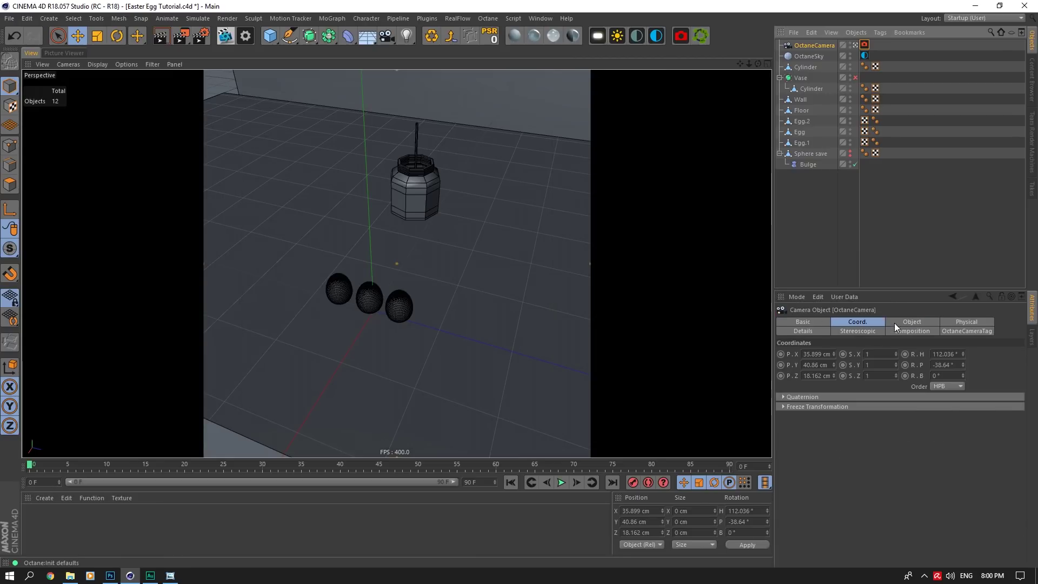
{"action": "left_click", "coordinate": [894, 323]}
{"action": "left_click", "coordinate": [925, 368]}
{"action": "left_click", "coordinate": [922, 433]}
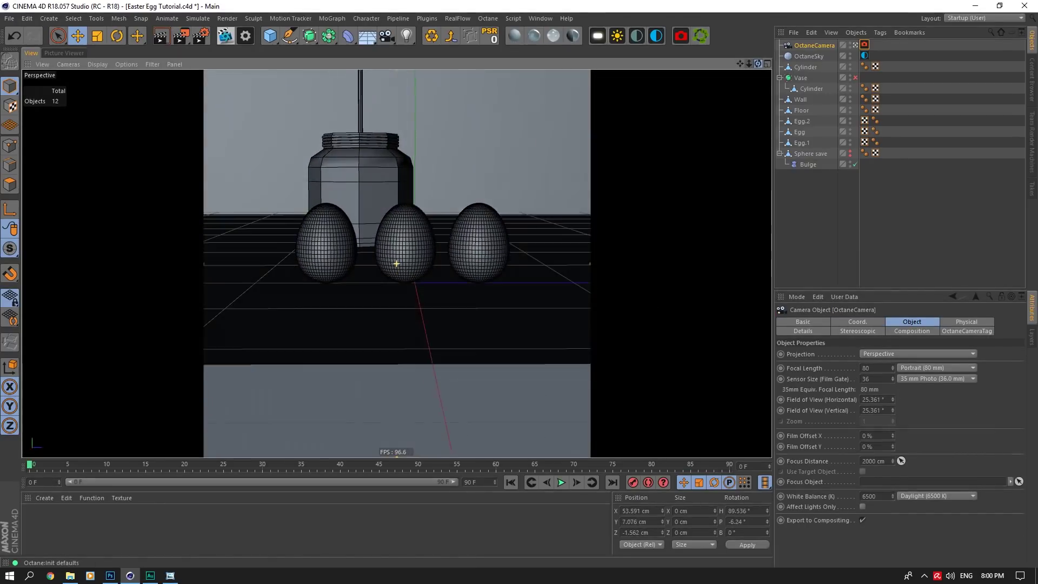
Step: Move the Octane camera closer to the eggs and vase so the three eggs span the lower part of the frame
{"action": "left_click_drag", "start_coordinate": [758, 63], "coordinate": [760, 66]}
{"action": "left_click_drag", "start_coordinate": [749, 64], "coordinate": [737, 169]}
{"action": "middle_click_drag", "start_coordinate": [396, 264], "coordinate": [396, 271], "text": "alt"}
{"action": "right_click_drag", "start_coordinate": [397, 271], "coordinate": [367, 271], "text": "alt"}
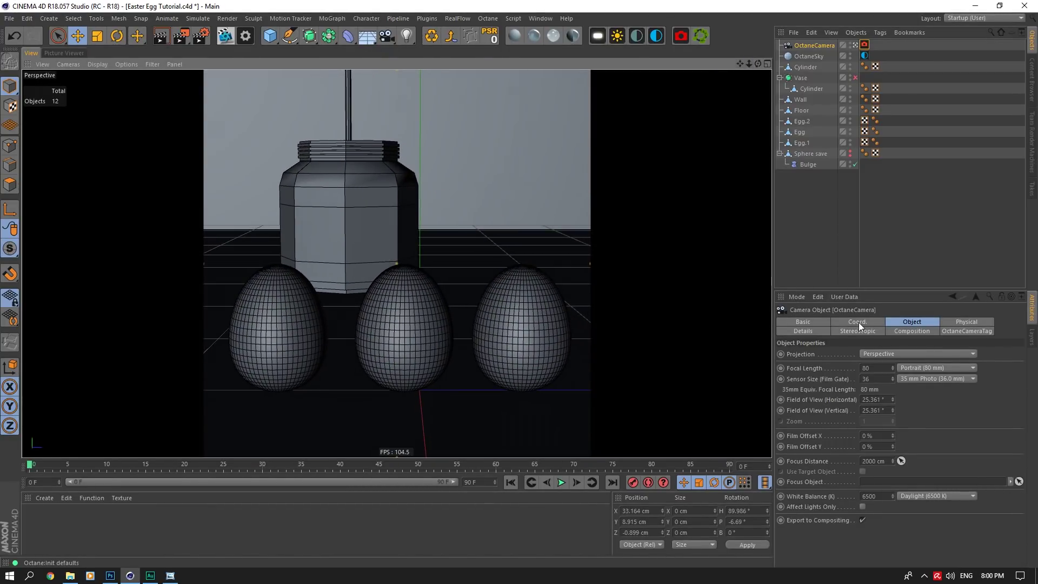
Step: Set the OctaneCamera's rotation to 90° heading and -2° pitch
{"action": "left_click", "coordinate": [858, 322]}
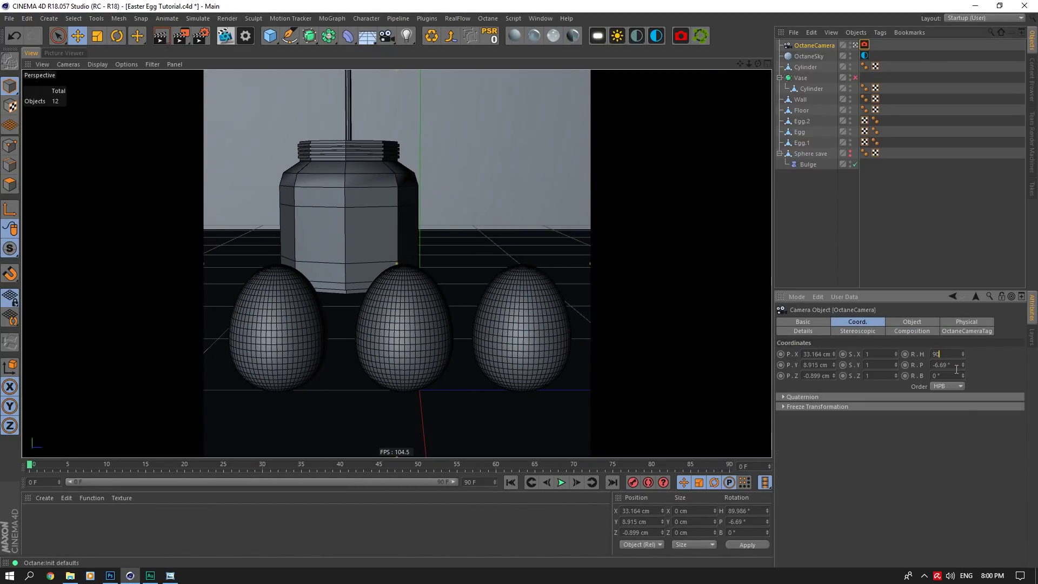
{"action": "type", "text": "90"}
{"action": "left_click", "coordinate": [941, 365]}
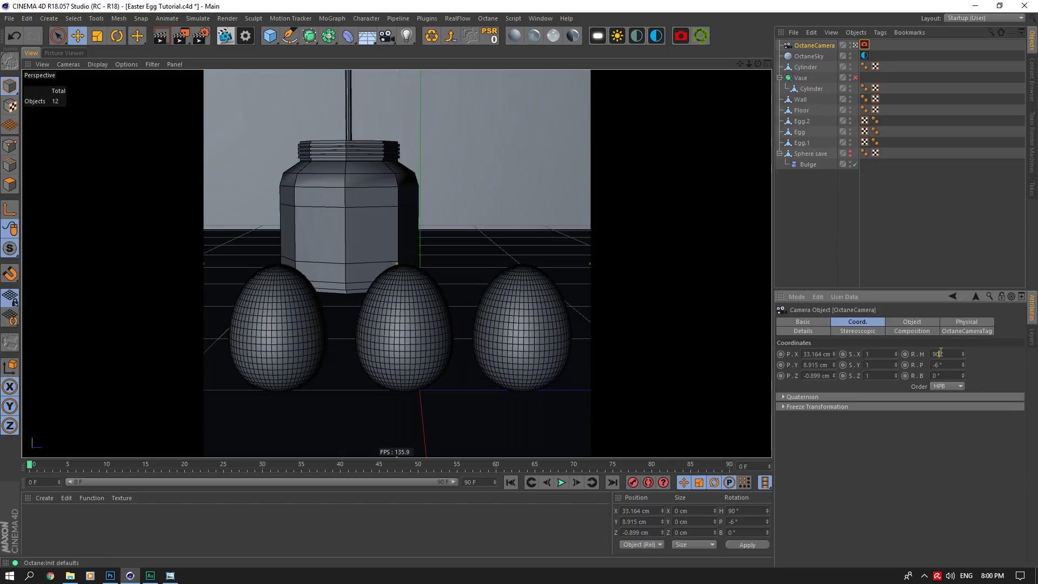
{"action": "mouse_move", "coordinate": [740, 64]}
{"action": "left_mouse_down"}
{"action": "mouse_move", "coordinate": [732, 60]}
{"action": "mouse_move", "coordinate": [754, 64]}
{"action": "mouse_move", "coordinate": [740, 67]}
{"action": "left_mouse_up"}
{"action": "scroll", "coordinate": [947, 366], "scroll_direction": "up", "scroll_amount": 4}
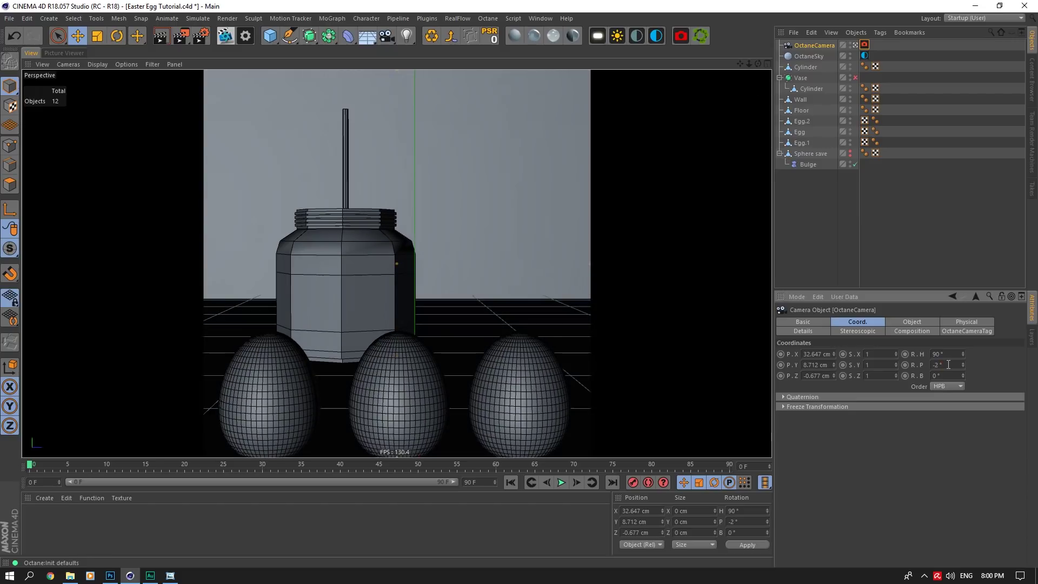
Step: Lower the camera so the eggs sit fully in frame, and compare the composition with the reference image Square (0-00-00-00).jpg
{"action": "left_click_drag", "start_coordinate": [743, 63], "coordinate": [725, 93]}
{"action": "left_click", "coordinate": [171, 575]}
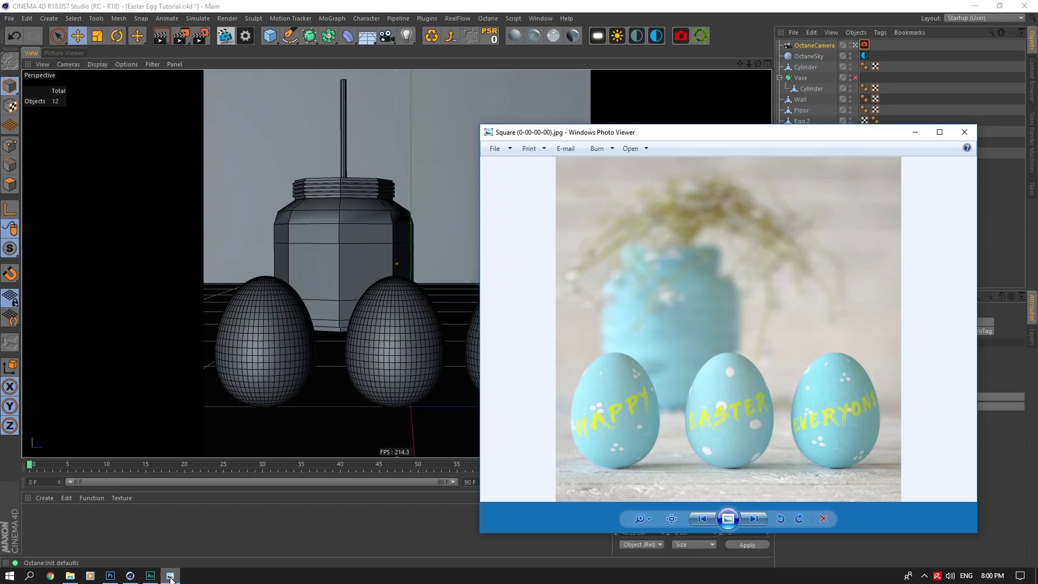
{"action": "left_click", "coordinate": [170, 577]}
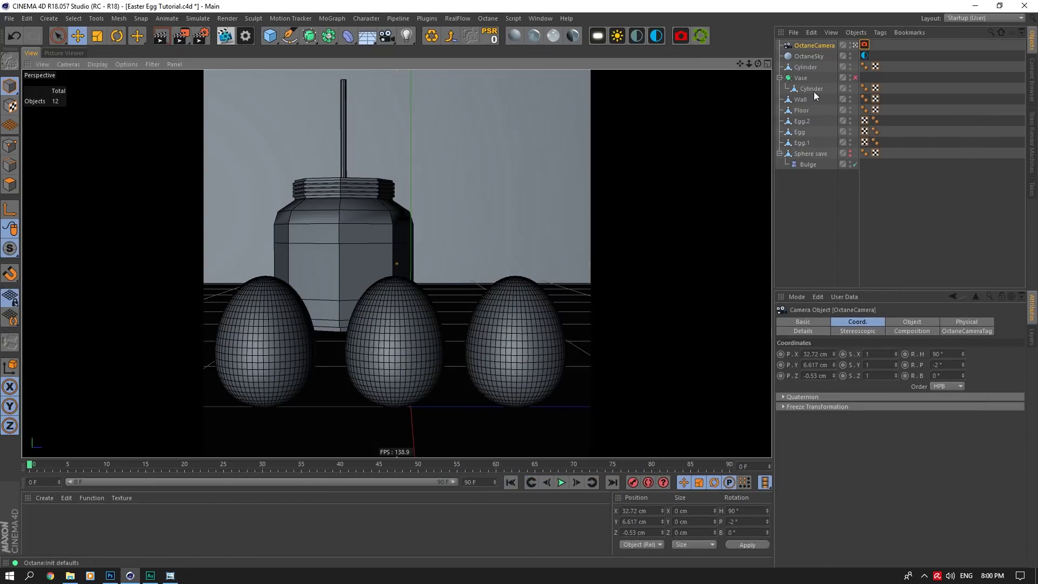
Step: Leave the camera view and lock the OctaneCamera with a Protection tag placed after its Octane camera tag
{"action": "left_click", "coordinate": [856, 45]}
{"action": "right_click", "coordinate": [815, 47]}
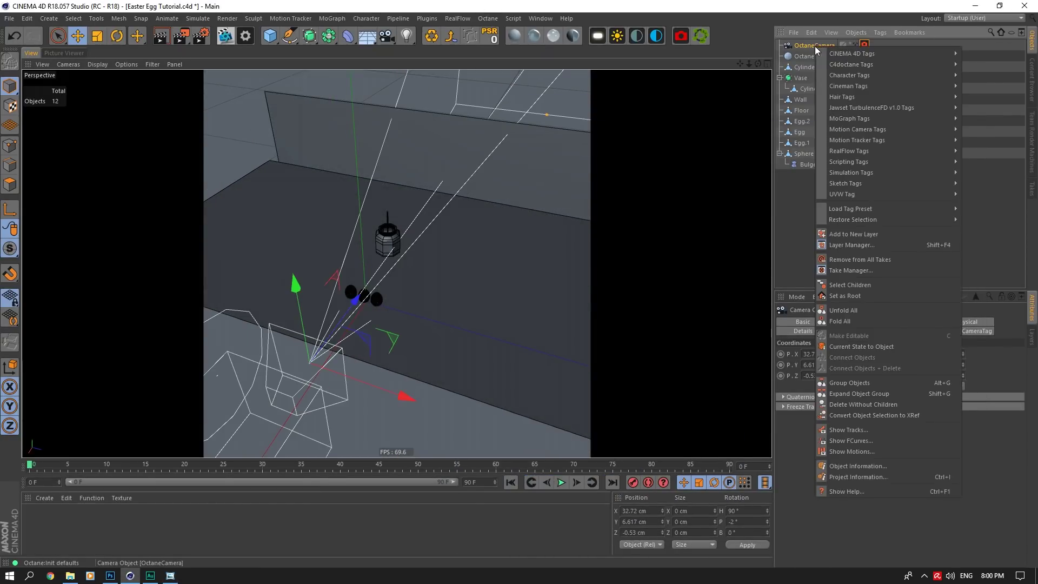
{"action": "mouse_move", "coordinate": [881, 53]}
{"action": "left_click", "coordinate": [978, 227]}
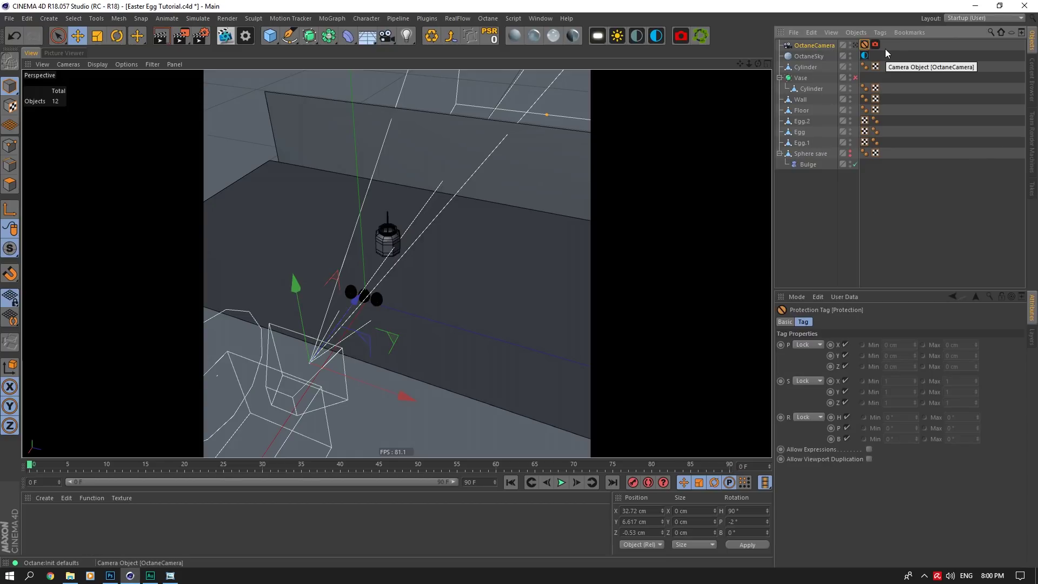
{"action": "left_click_drag", "start_coordinate": [864, 45], "coordinate": [880, 44]}
Step: Turn off Show Cone in the OctaneCamera's details
{"action": "left_click", "coordinate": [809, 46]}
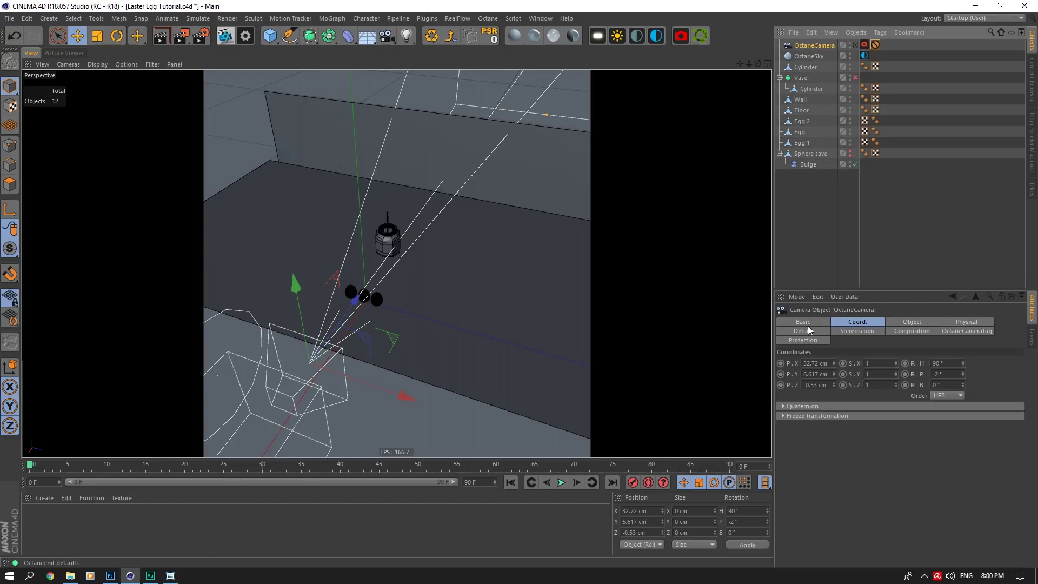
{"action": "left_click", "coordinate": [807, 330]}
{"action": "left_click", "coordinate": [850, 408]}
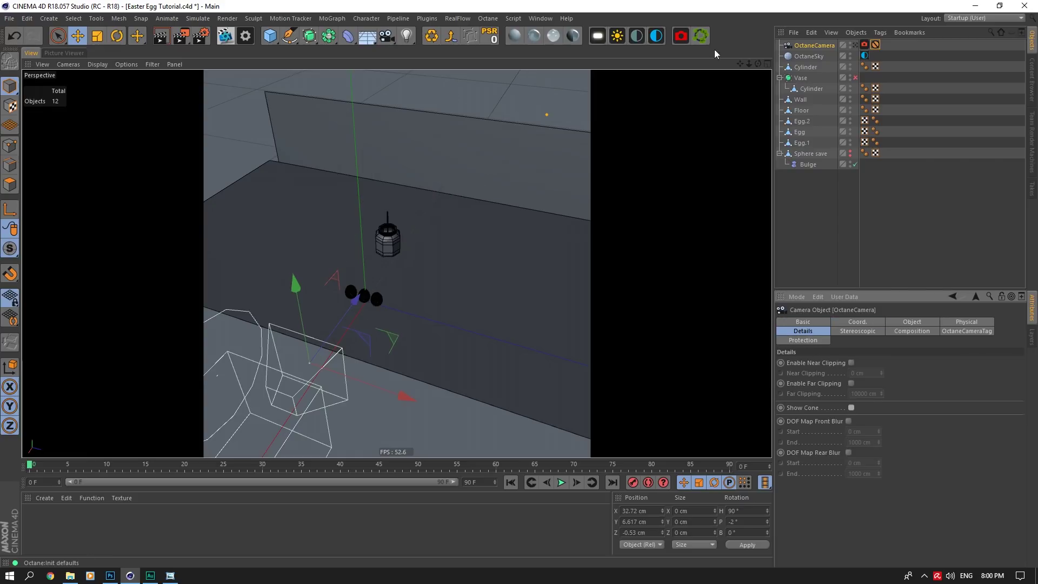
Step: Turn off the Render Safe frame in the perspective viewport's view settings
{"action": "left_click_drag", "start_coordinate": [758, 63], "coordinate": [773, 49]}
{"action": "left_click", "coordinate": [490, 182]}
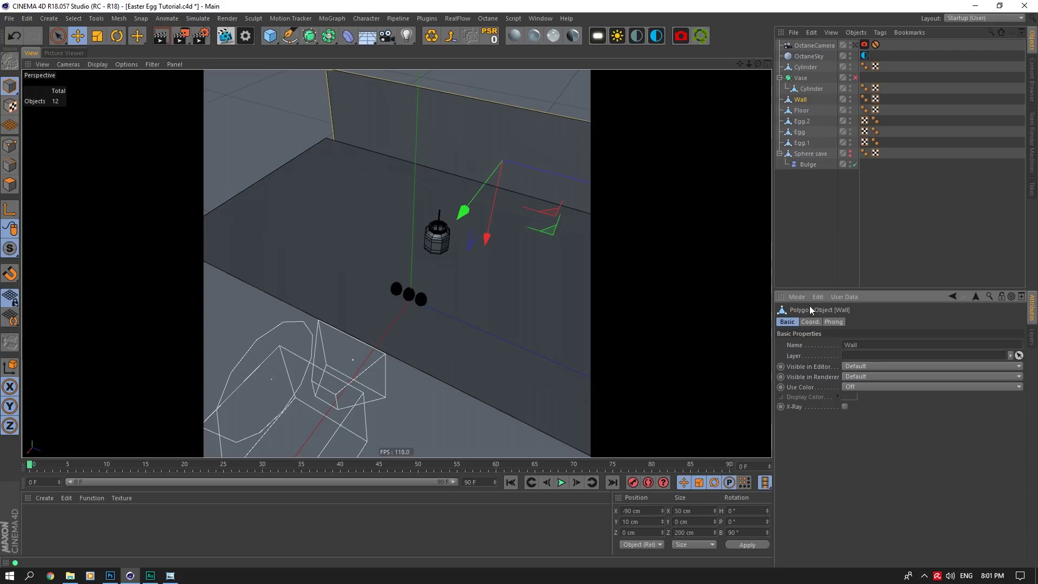
{"action": "left_click", "coordinate": [797, 297]}
{"action": "left_click", "coordinate": [817, 474]}
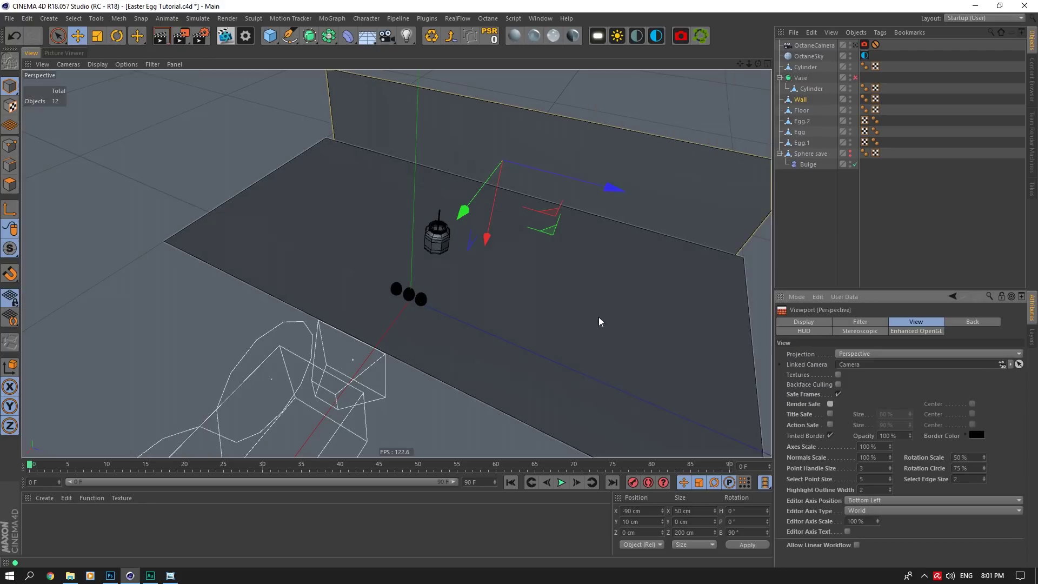
Step: Select both the Wall and the Floor and isolate them in solo mode
{"action": "scroll", "coordinate": [598, 319], "scroll_direction": "up", "scroll_amount": 5}
{"action": "left_click", "coordinate": [231, 185], "text": "shift"}
{"action": "left_click_drag", "start_coordinate": [10, 247], "coordinate": [108, 258]}
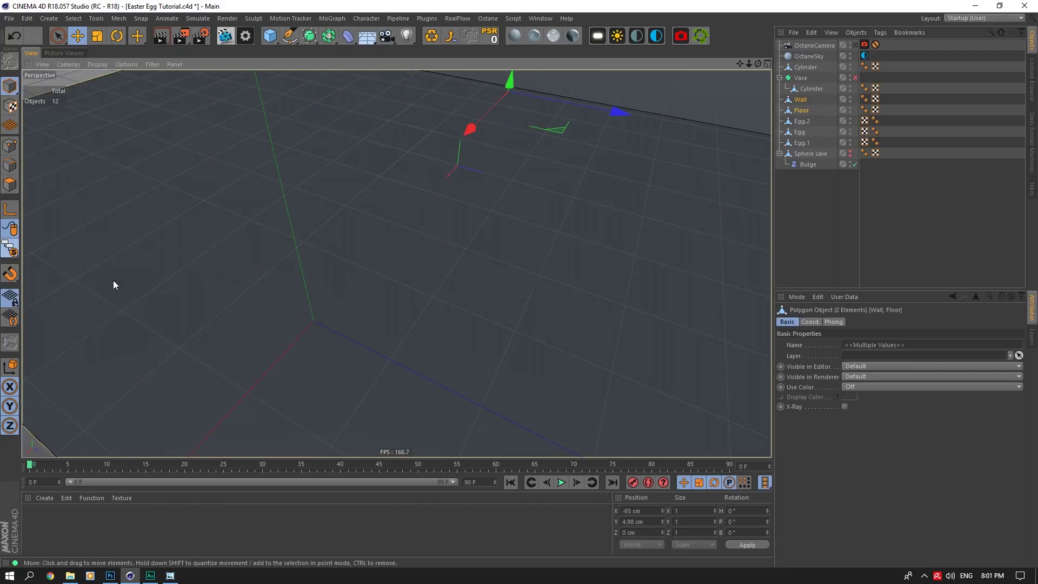
Step: Start a Live Viewer render of the wall and floor, and create an Octane glossy material named Wood
{"action": "left_click", "coordinate": [225, 36]}
{"action": "left_click", "coordinate": [227, 221]}
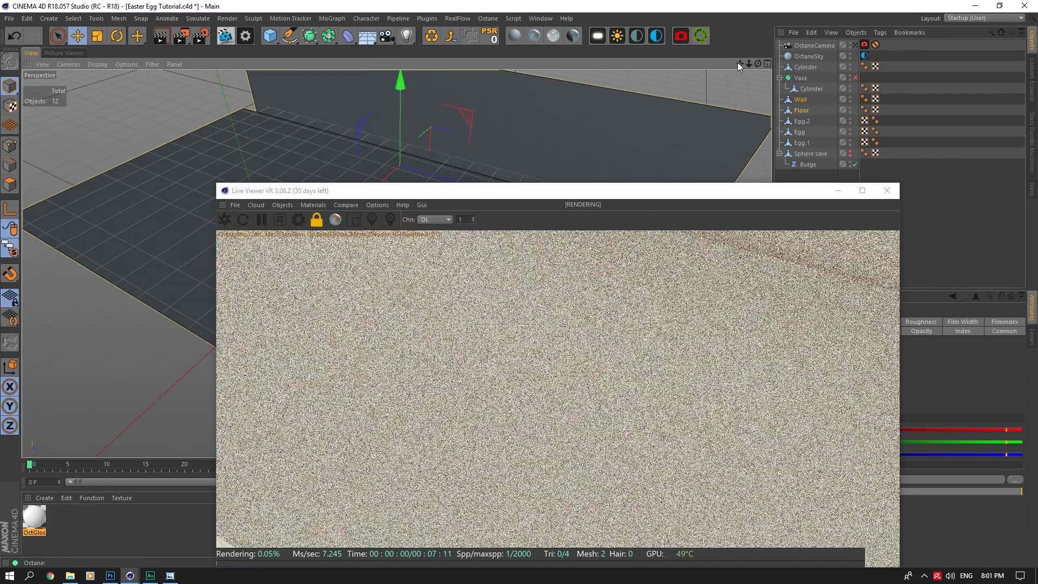
{"action": "left_click_drag", "start_coordinate": [737, 63], "coordinate": [630, 128]}
{"action": "left_click_drag", "start_coordinate": [819, 191], "coordinate": [661, 79]}
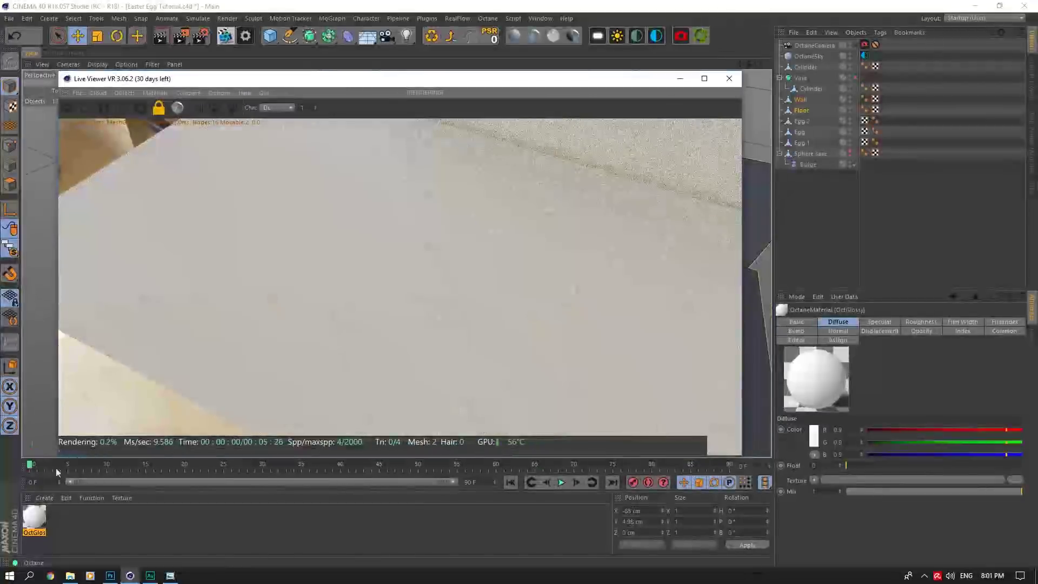
{"action": "double_click", "coordinate": [28, 520]}
{"action": "type", "text": "Wood"}
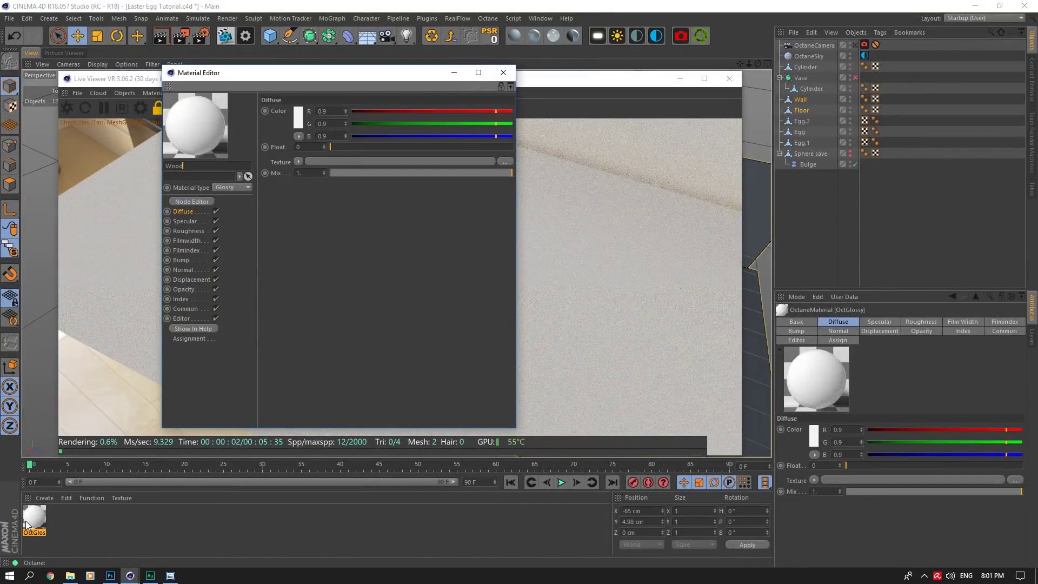
Step: Apply the Wood material to the Wall and Floor and set both texture tags to Cubic projection
{"action": "left_click_drag", "start_coordinate": [33, 518], "coordinate": [66, 500]}
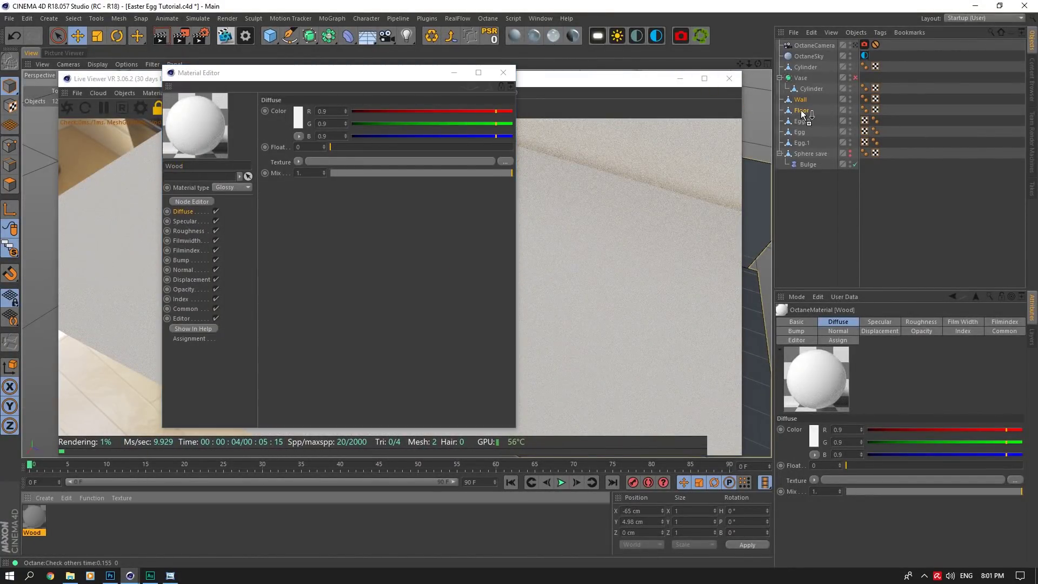
{"action": "left_click_drag", "start_coordinate": [803, 113], "coordinate": [891, 110]}
{"action": "left_click", "coordinate": [865, 366]}
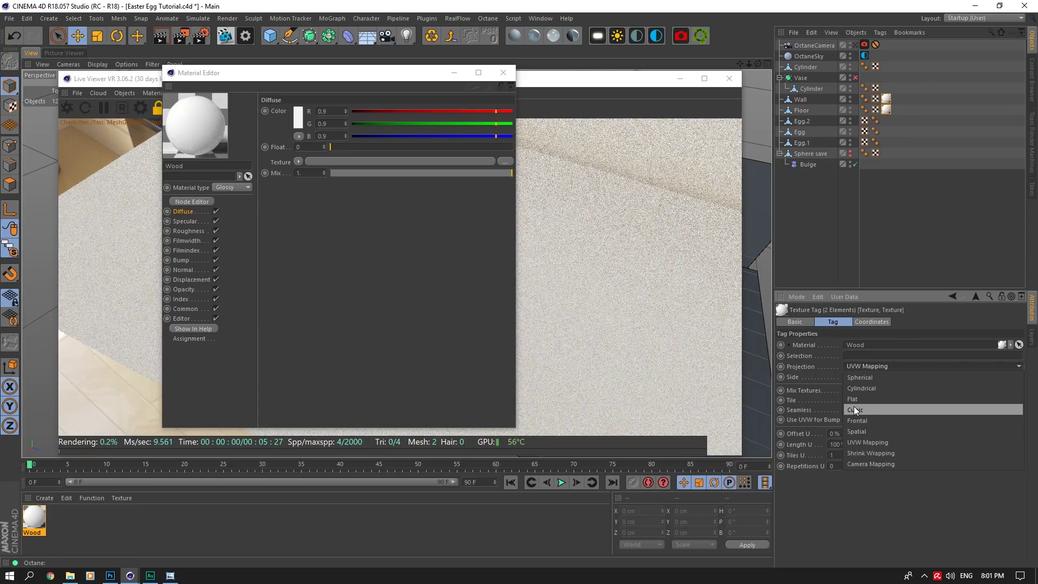
{"action": "left_click", "coordinate": [854, 406]}
Step: Add an Octane ImageTexture shader to the Wood material's Diffuse channel and open its settings
{"action": "left_click_drag", "start_coordinate": [453, 74], "coordinate": [828, 203]}
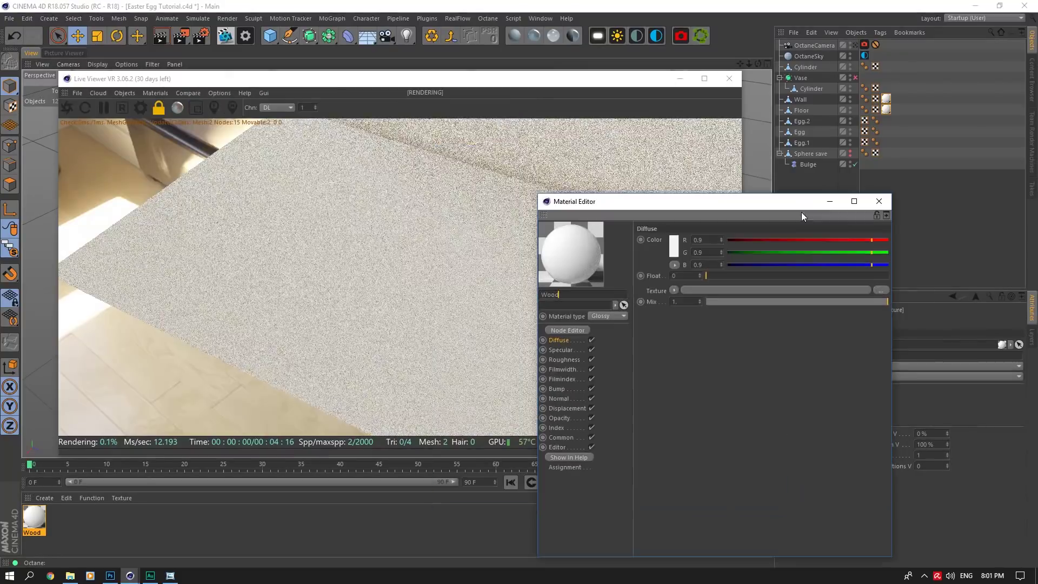
{"action": "left_click", "coordinate": [673, 291]}
{"action": "mouse_move", "coordinate": [721, 474]}
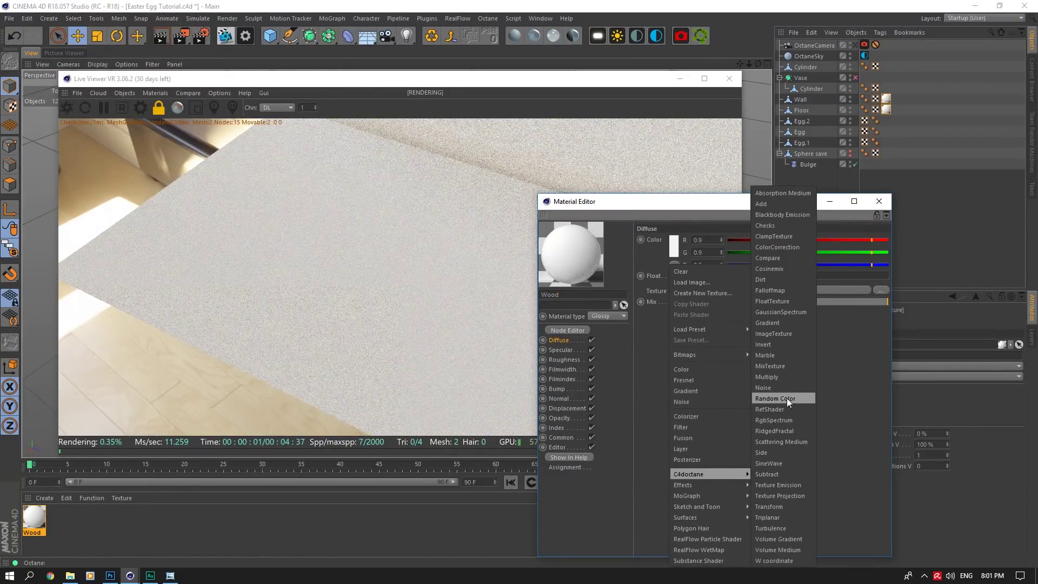
{"action": "left_click", "coordinate": [772, 345]}
{"action": "left_click", "coordinate": [708, 287]}
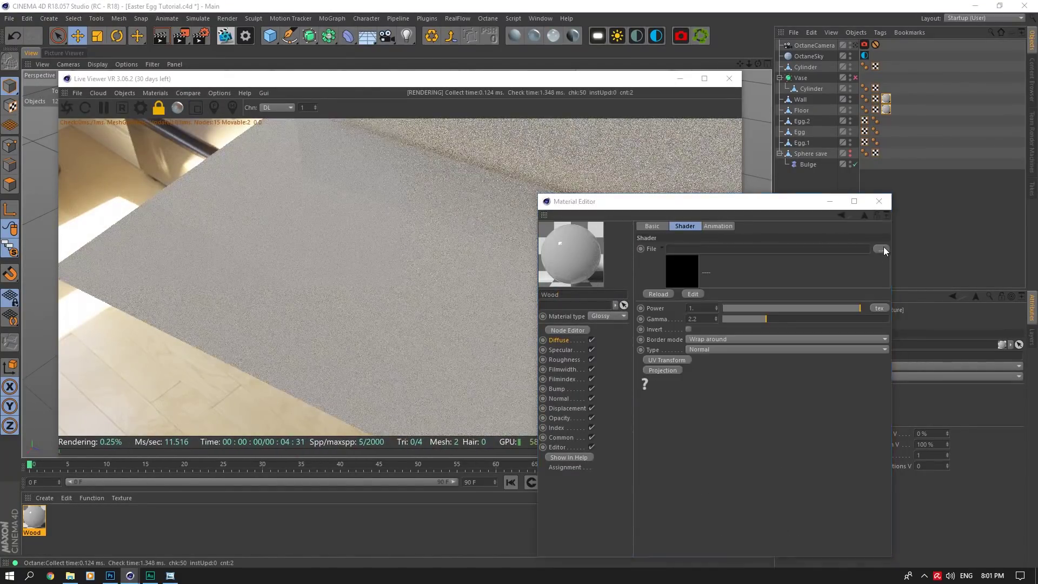
Step: Load WoodPlanksWorn33_COL_VAR1_6K.jpg from the Wood Planks Worn 33 folder into the Diffuse image texture, and copy that shader
{"action": "left_click", "coordinate": [884, 247]}
{"action": "left_click", "coordinate": [779, 52]}
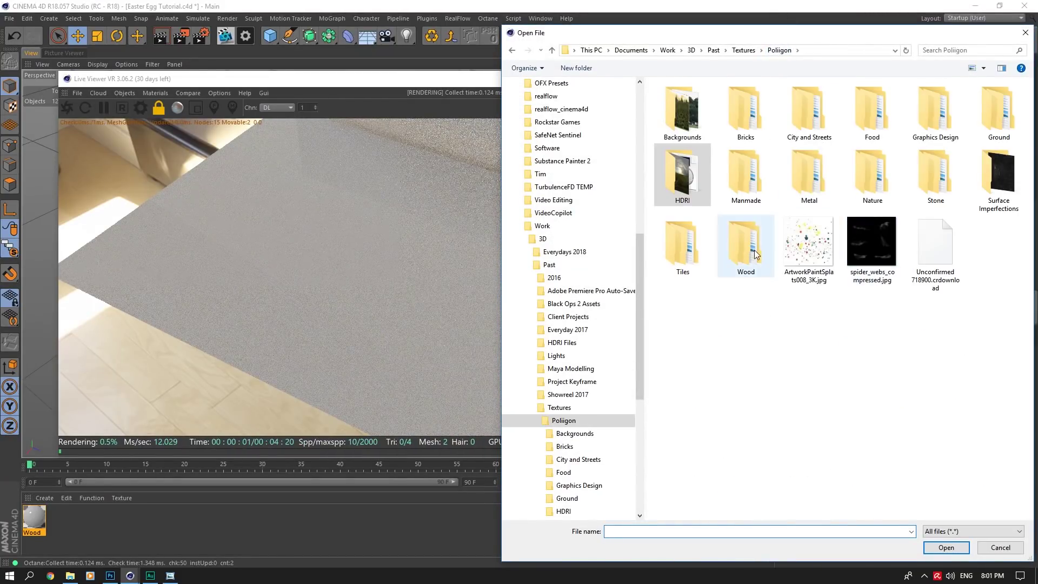
{"action": "left_click", "coordinate": [753, 229]}
{"action": "double_click", "coordinate": [753, 229]}
{"action": "double_click", "coordinate": [941, 186]}
{"action": "left_click", "coordinate": [746, 116]}
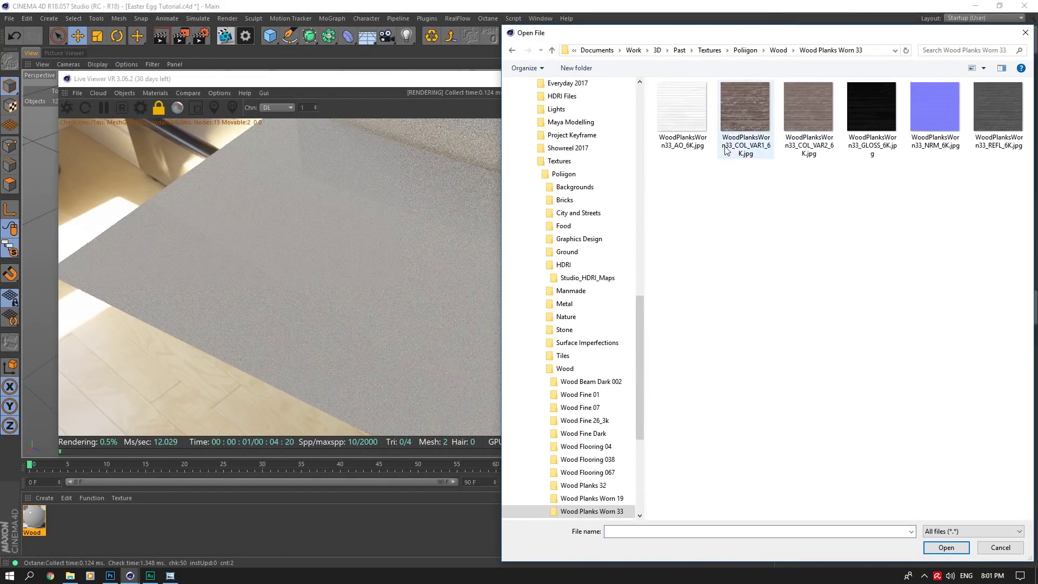
{"action": "left_click", "coordinate": [931, 552]}
{"action": "left_click", "coordinate": [587, 325]}
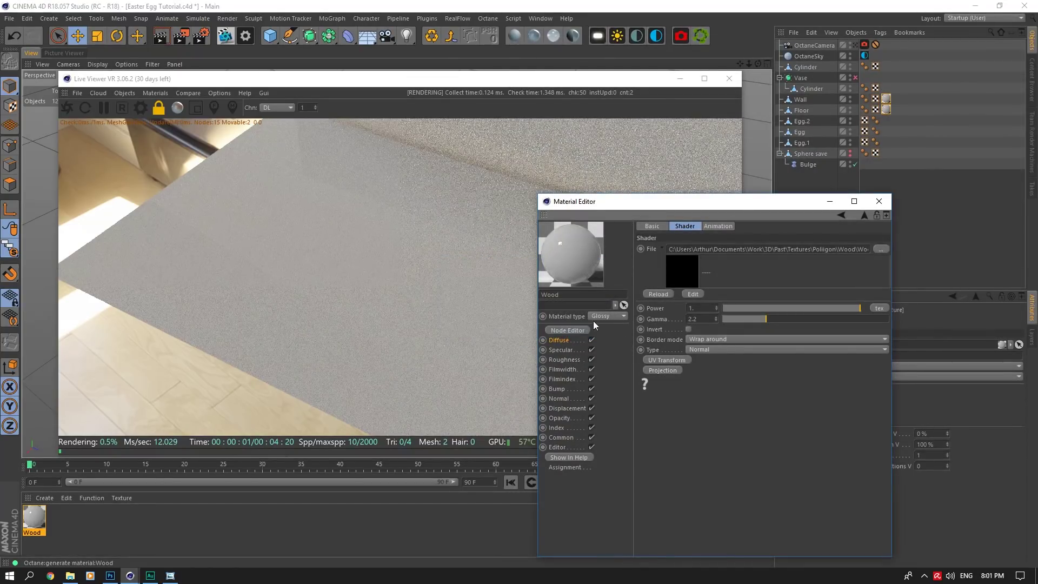
{"action": "left_click", "coordinate": [565, 340]}
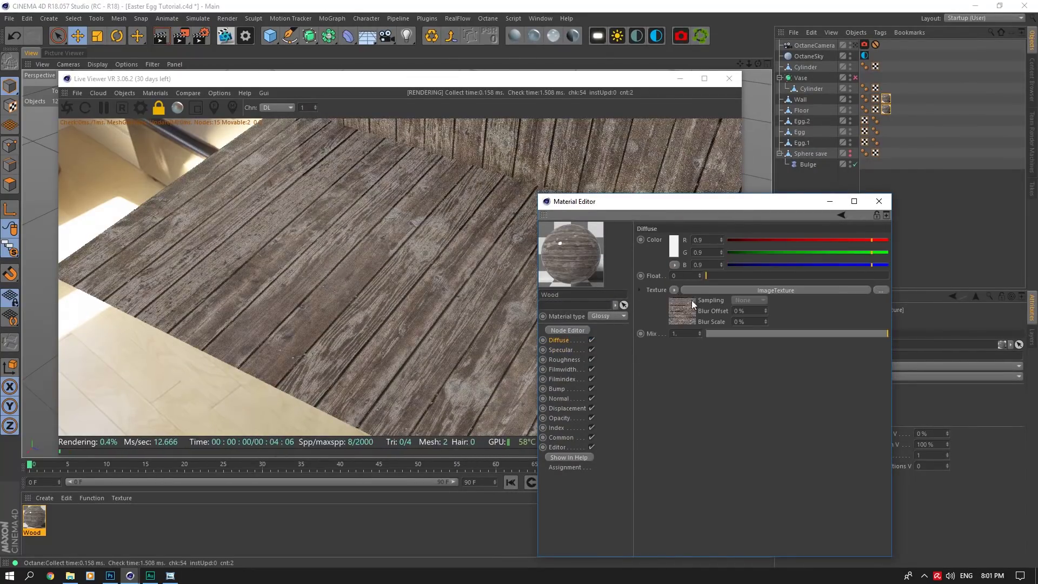
{"action": "left_click", "coordinate": [693, 300]}
{"action": "left_click", "coordinate": [695, 303]}
Step: Set the bank rotation of the Wall and Floor texture tags to 90° to turn the planks' direction
{"action": "left_click_drag", "start_coordinate": [669, 205], "coordinate": [406, 348]}
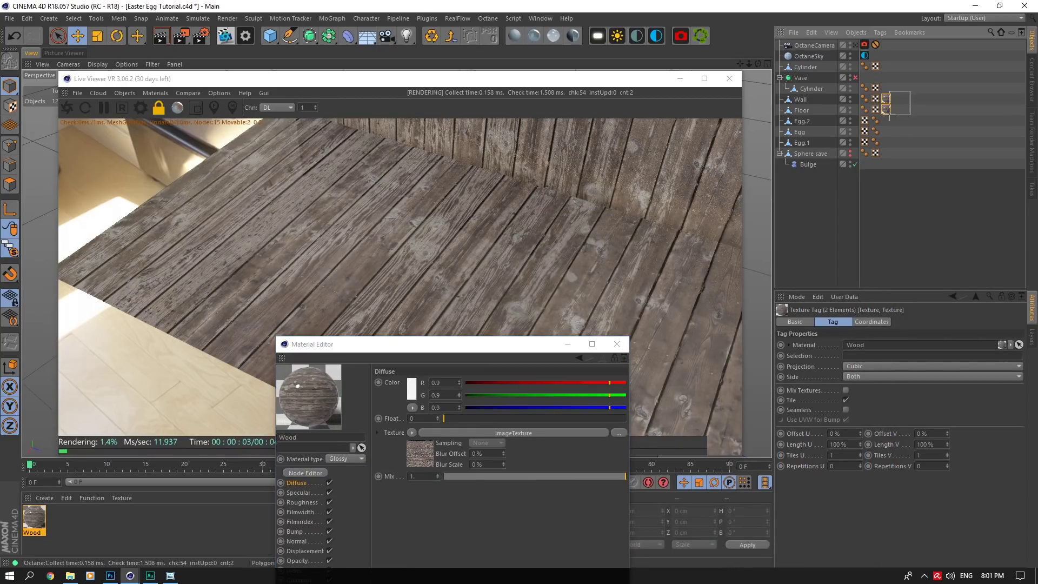
{"action": "left_click", "coordinate": [872, 321]}
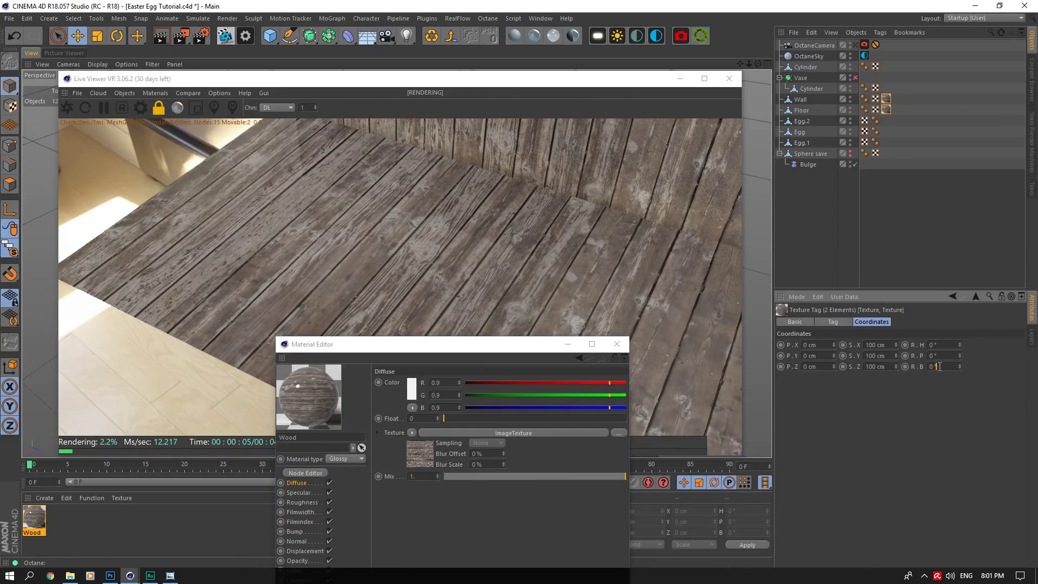
{"action": "key", "text": "Return"}
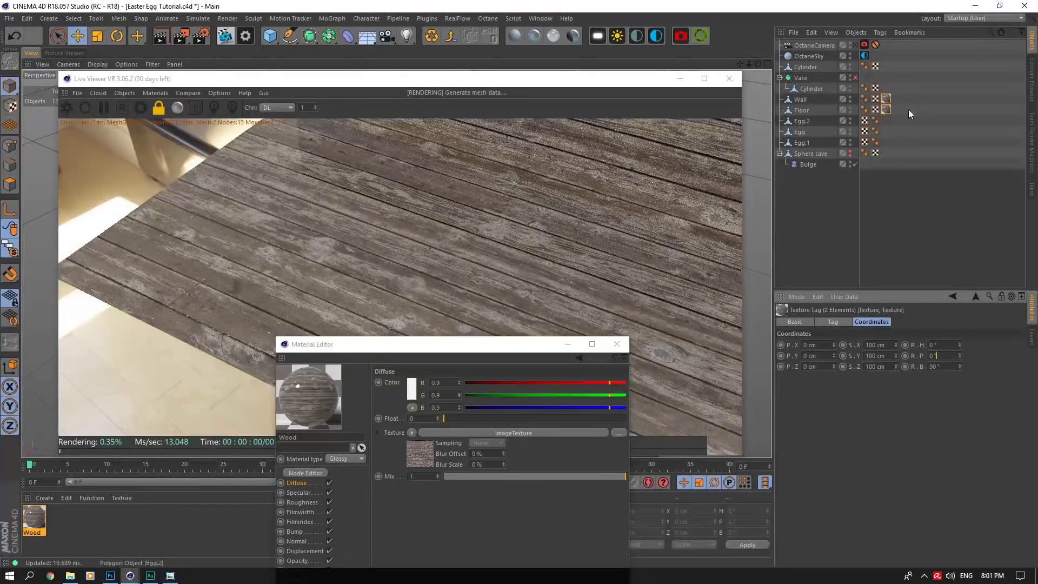
Step: Bring the vase and eggs back into the Live Viewer render, keeping the Wood material's editor beside it
{"action": "left_click_drag", "start_coordinate": [14, 256], "coordinate": [32, 260]}
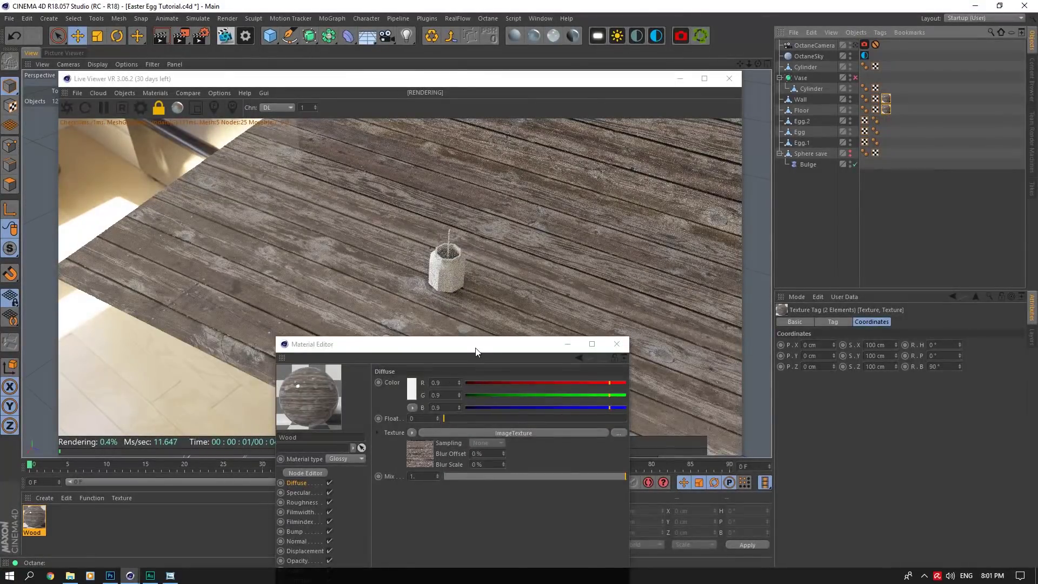
{"action": "left_click_drag", "start_coordinate": [474, 348], "coordinate": [822, 353]}
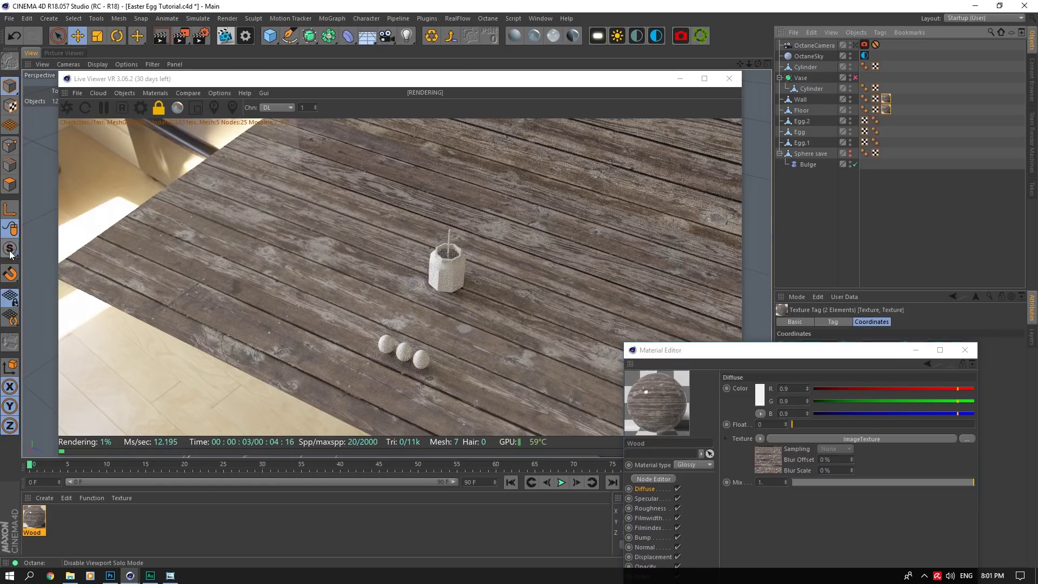
{"action": "left_click_drag", "start_coordinate": [9, 248], "coordinate": [54, 301]}
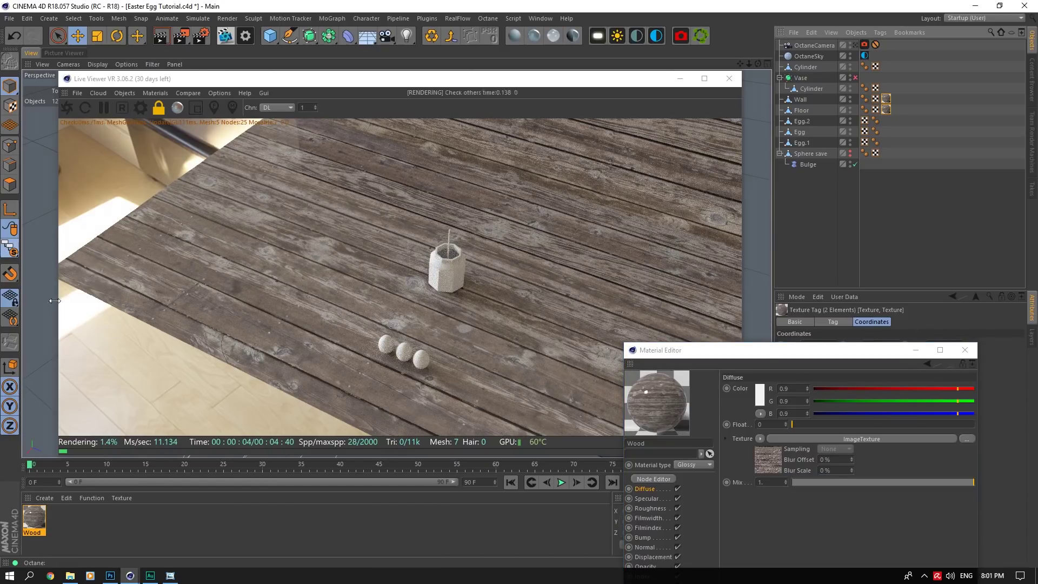
{"action": "left_click", "coordinate": [728, 351]}
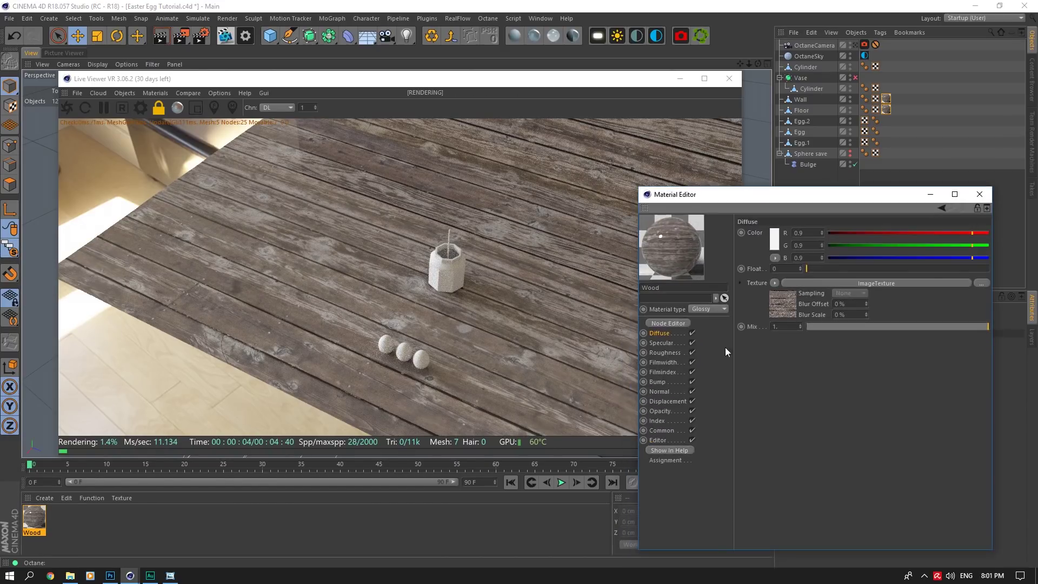
Step: Paste the copied image texture into the Wood material's Normal channel and move the Live Viewer aside
{"action": "left_click", "coordinate": [670, 390]}
{"action": "left_click", "coordinate": [791, 231]}
{"action": "left_click", "coordinate": [785, 255]}
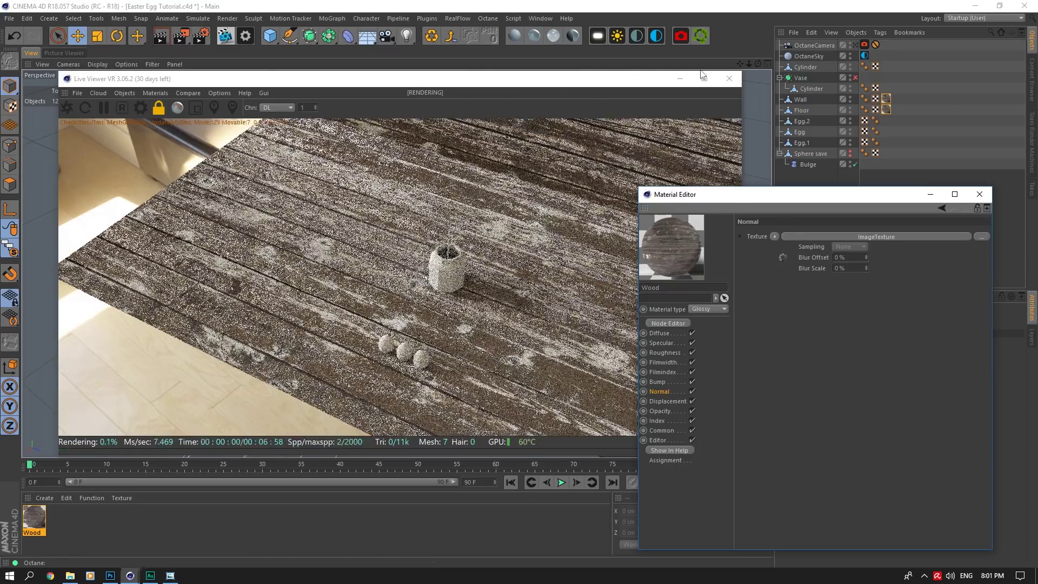
{"action": "left_click", "coordinate": [700, 76]}
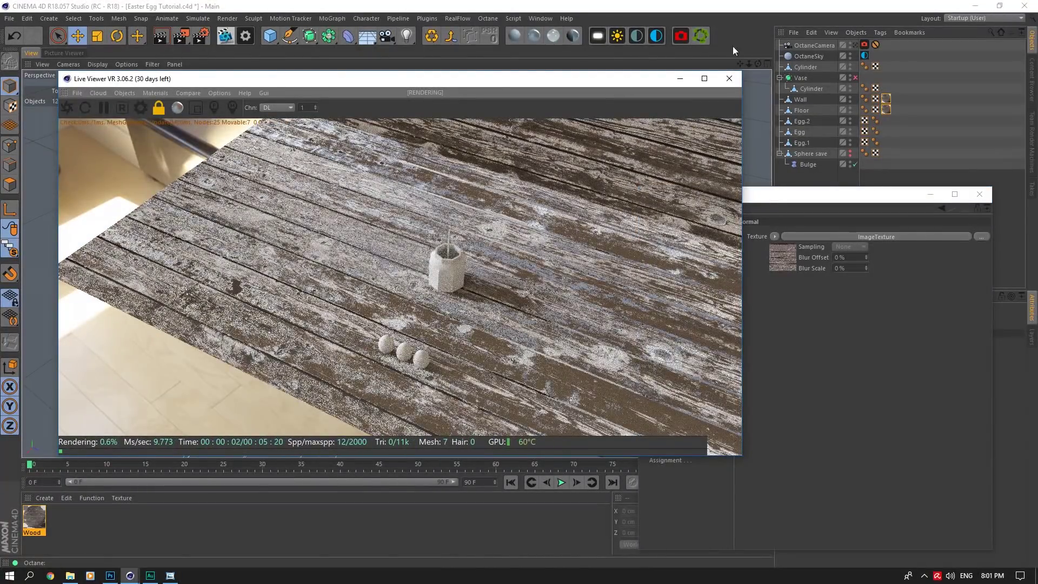
{"action": "left_click_drag", "start_coordinate": [633, 76], "coordinate": [612, 75]}
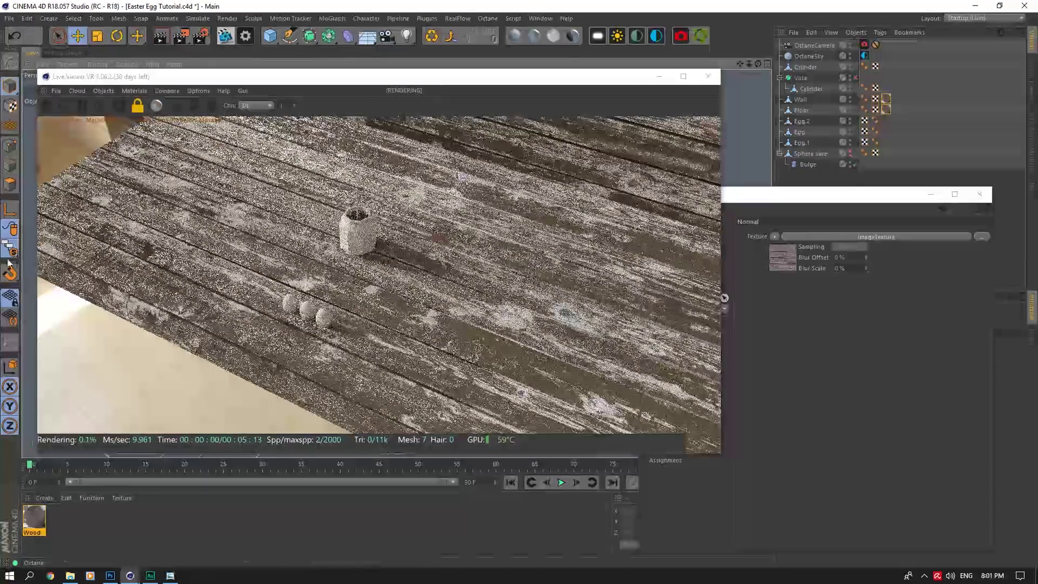
Step: Solo the Wall and Floor so only they render in the Live Viewer, with the Wood material's editor back in front
{"action": "left_click_drag", "start_coordinate": [9, 254], "coordinate": [34, 295]}
{"action": "left_click_drag", "start_coordinate": [577, 79], "coordinate": [589, 252]}
{"action": "left_click_drag", "start_coordinate": [10, 248], "coordinate": [90, 320]}
{"action": "left_click_drag", "start_coordinate": [350, 253], "coordinate": [341, 102]}
{"action": "left_click", "coordinate": [759, 197]}
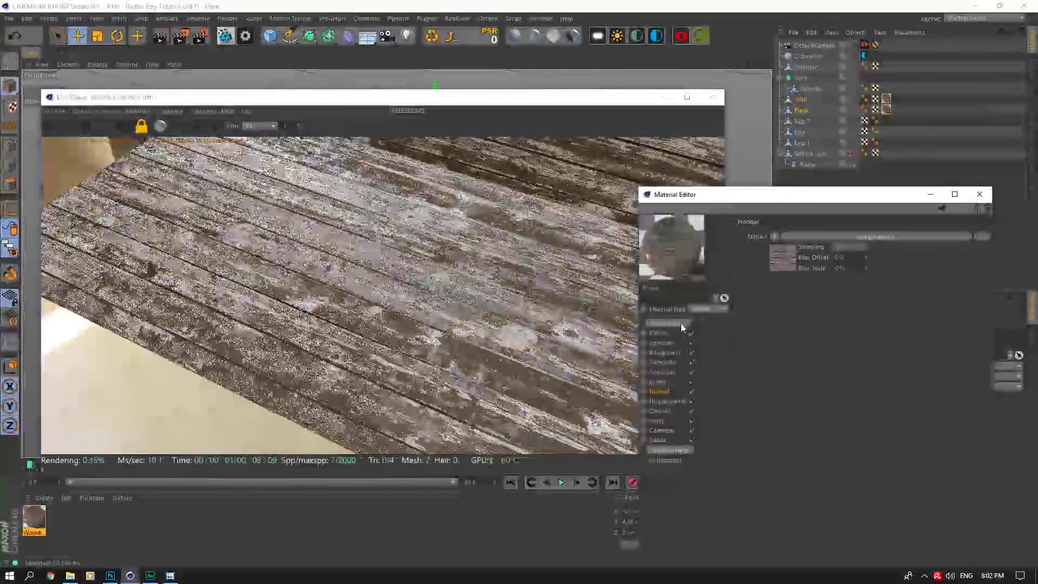
Step: Load WoodPlanksWorn33_NRM_6K.jpg into the Wood material's Normal image texture without copying it to the project location
{"action": "left_click", "coordinate": [679, 341]}
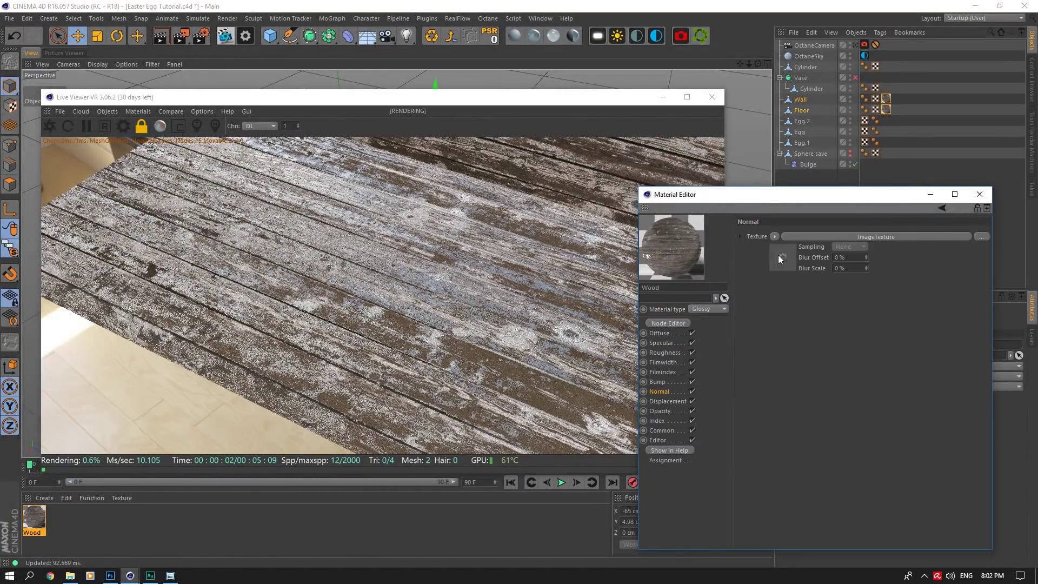
{"action": "left_click", "coordinate": [779, 259]}
{"action": "left_click", "coordinate": [985, 240]}
{"action": "left_click", "coordinate": [880, 141]}
{"action": "left_click", "coordinate": [935, 128]}
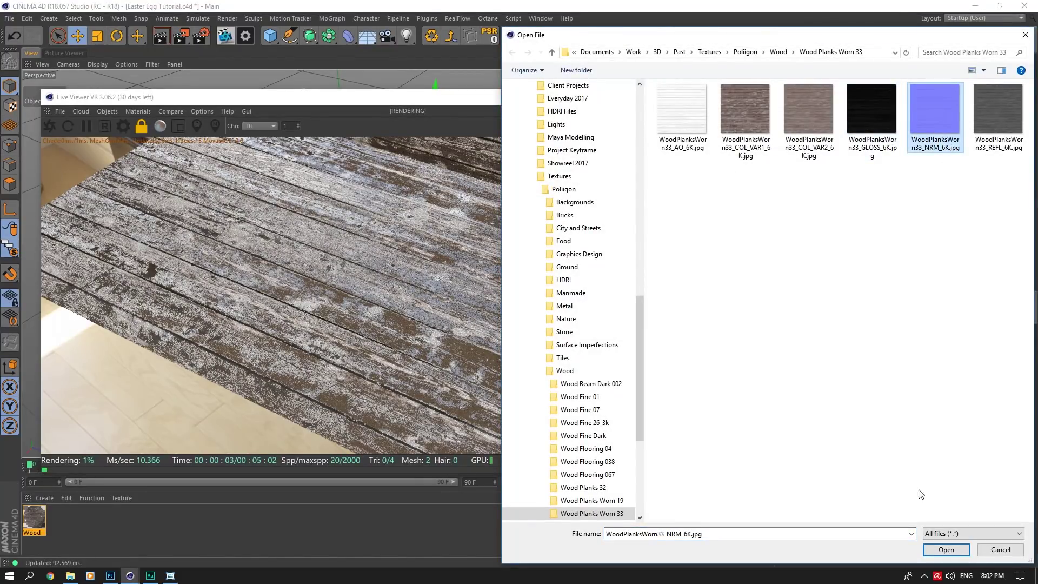
{"action": "left_click", "coordinate": [946, 549]}
{"action": "left_click", "coordinate": [578, 326]}
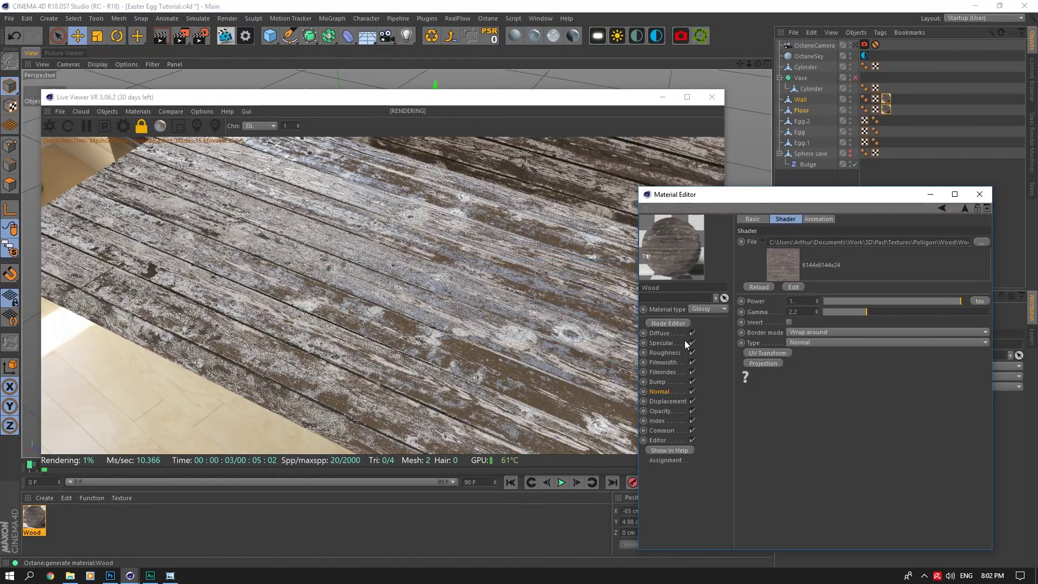
Step: Paste the copied image texture into the Wood material's Roughness channel and load WoodPlanksWorn33_REFL_6K.jpg into it, without a project copy
{"action": "left_click", "coordinate": [665, 353]}
{"action": "left_click", "coordinate": [774, 283]}
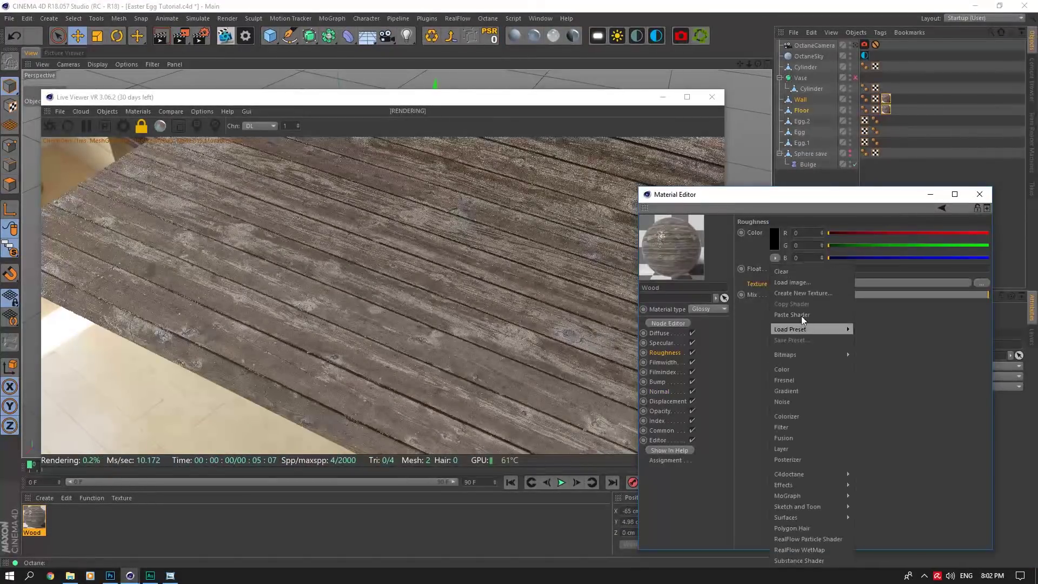
{"action": "left_click", "coordinate": [801, 318]}
{"action": "left_click", "coordinate": [781, 304]}
{"action": "left_click", "coordinate": [974, 245]}
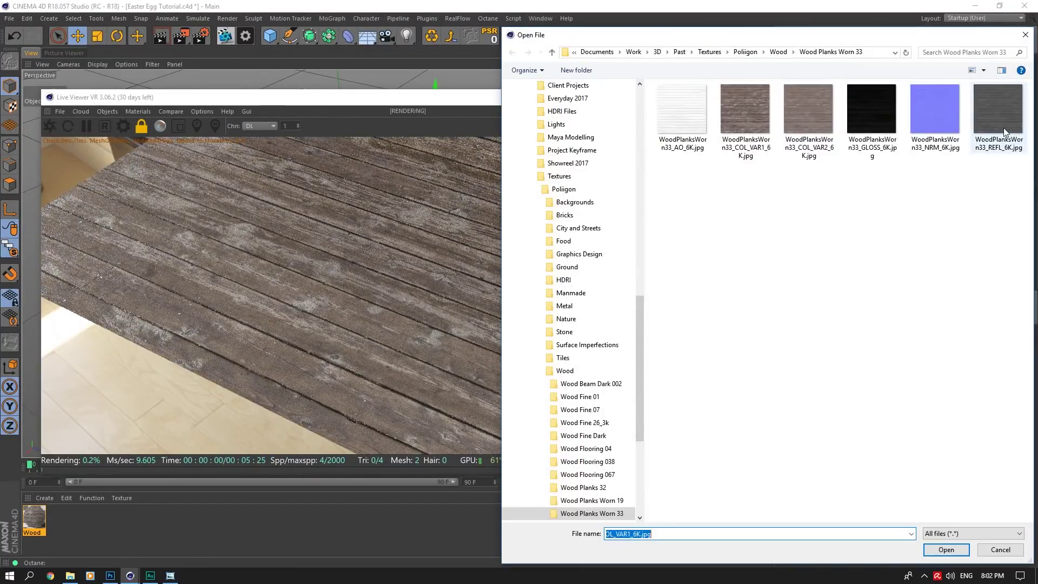
{"action": "left_click", "coordinate": [946, 549]}
{"action": "left_click", "coordinate": [579, 325]}
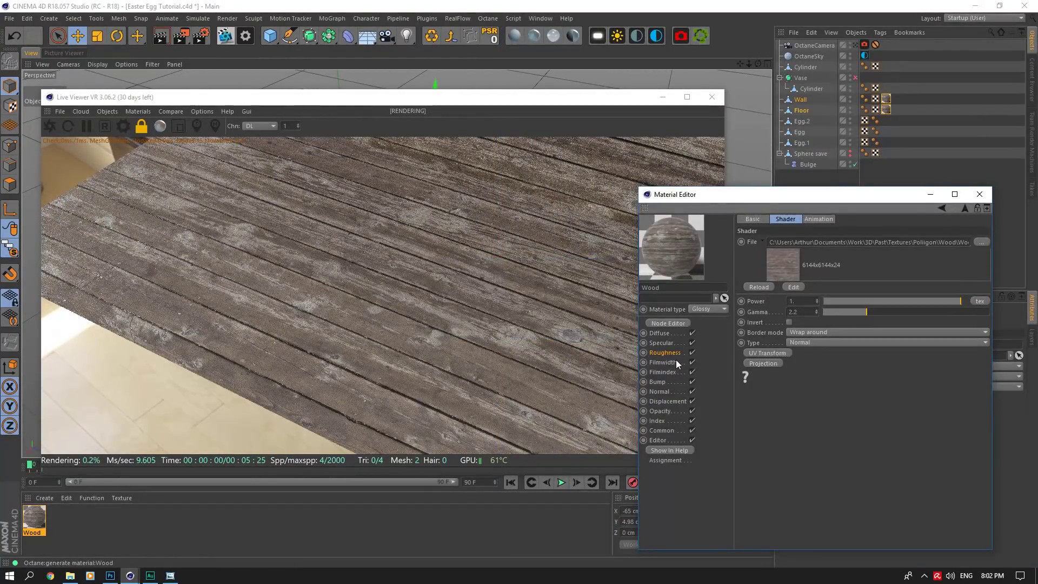
Step: Paste the image texture into the Wood material's Specular channel and load WoodPlanksWorn33_REFL_6K.jpg into it, without a project copy
{"action": "left_click", "coordinate": [670, 344]}
{"action": "left_click", "coordinate": [775, 282]}
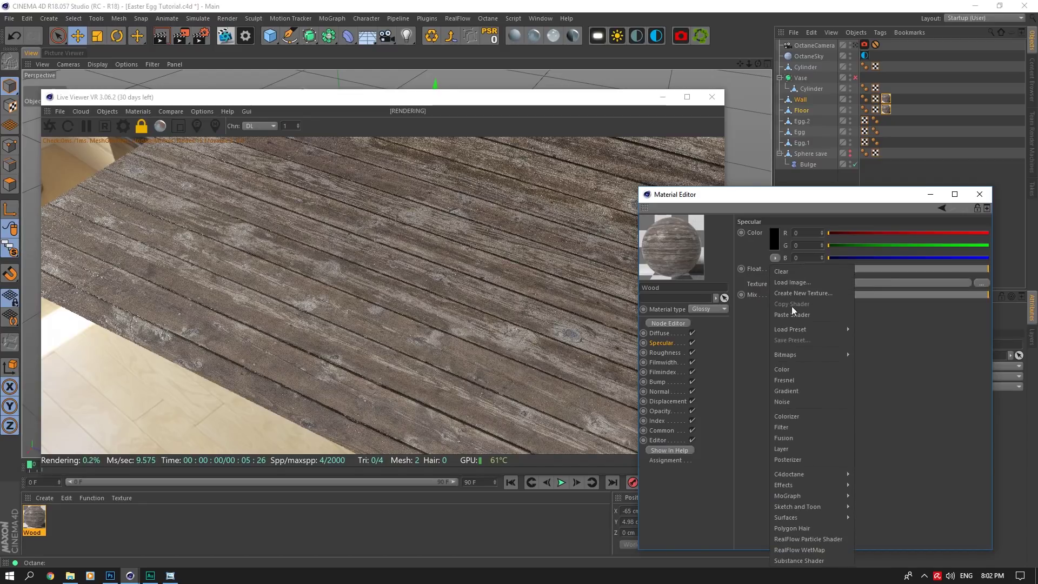
{"action": "left_click", "coordinate": [791, 306]}
{"action": "left_click", "coordinate": [790, 294]}
{"action": "left_click", "coordinate": [998, 239]}
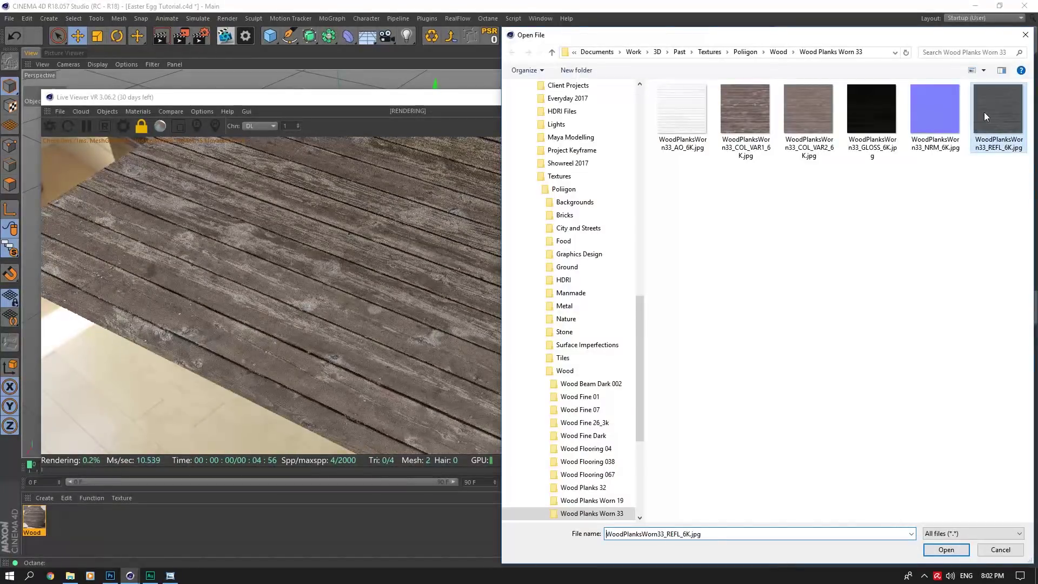
{"action": "left_click", "coordinate": [946, 549]}
{"action": "left_click", "coordinate": [579, 325]}
Step: Replace the Wood material's Roughness image with WoodPlanksWorn33_GLOSS_6K.jpg, without a project copy
{"action": "left_click", "coordinate": [670, 353]}
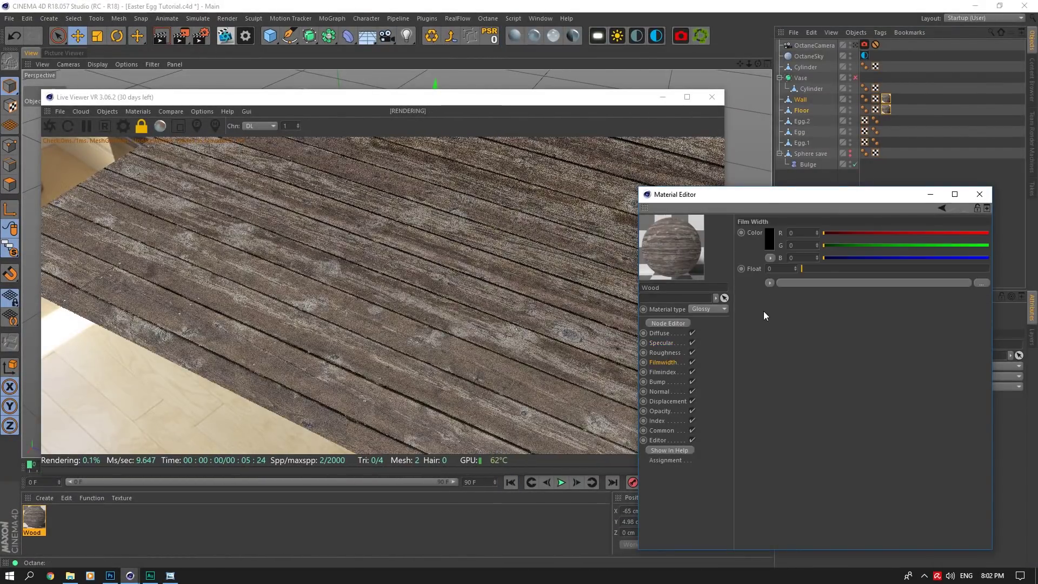
{"action": "left_click", "coordinate": [914, 283]}
{"action": "left_click", "coordinate": [980, 241]}
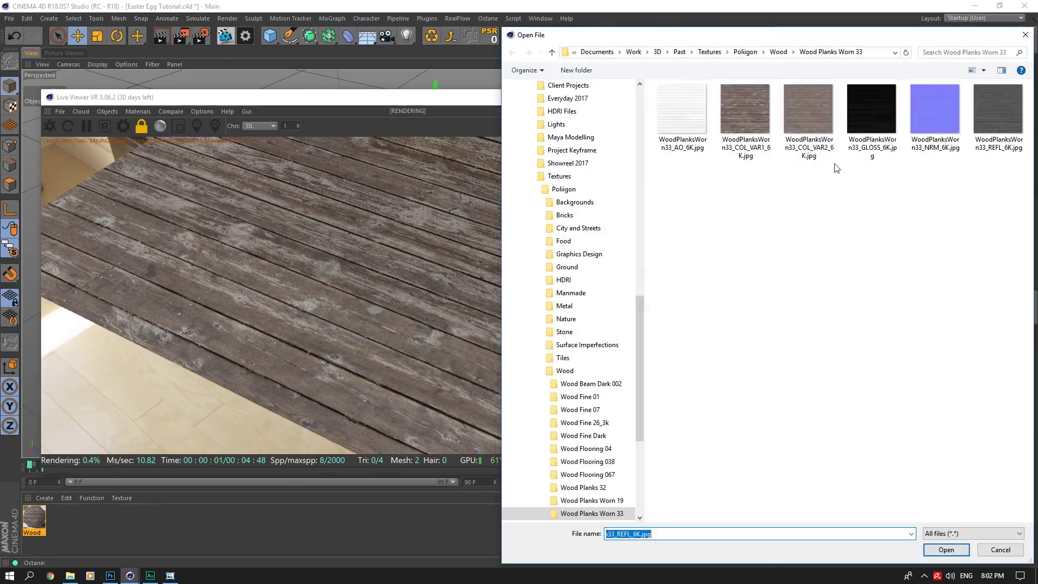
{"action": "left_click", "coordinate": [871, 136]}
{"action": "left_click", "coordinate": [946, 549]}
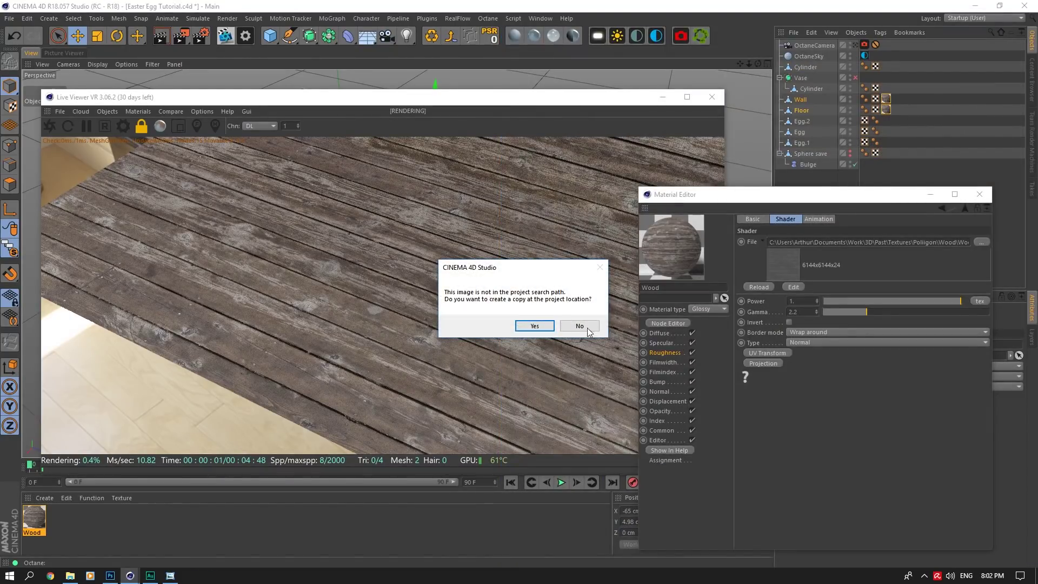
{"action": "left_click", "coordinate": [584, 326]}
Step: Create a new Octane diffuse material and name it Paint
{"action": "double_click", "coordinate": [54, 516]}
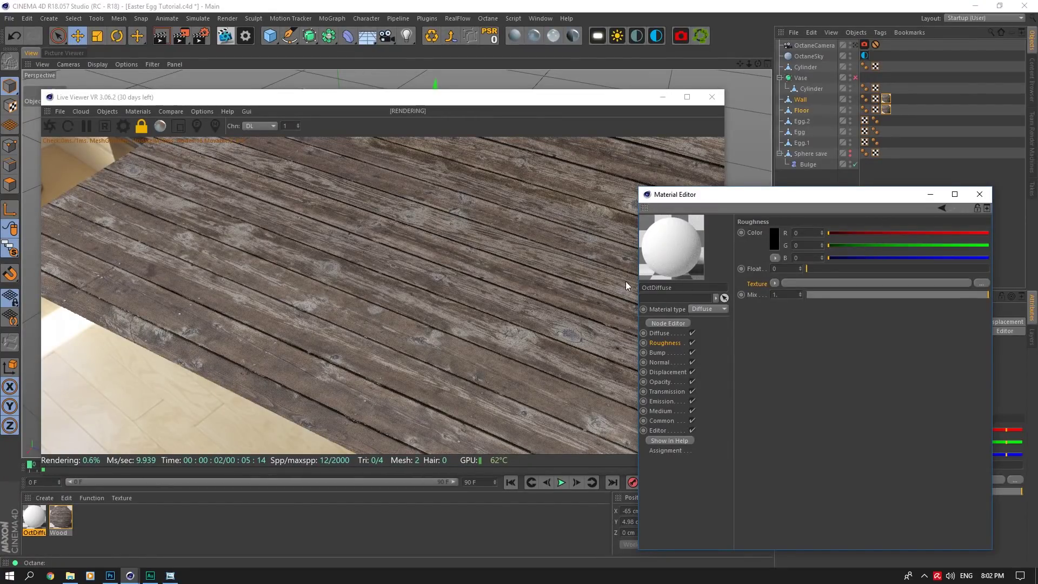
{"action": "type", "text": "Paint"}
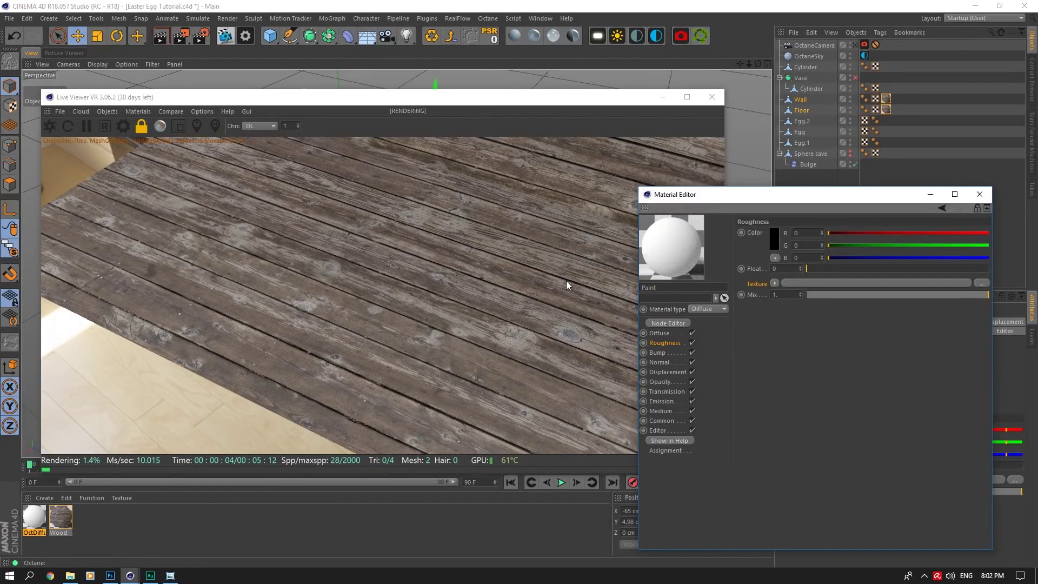
{"action": "key", "text": "Return"}
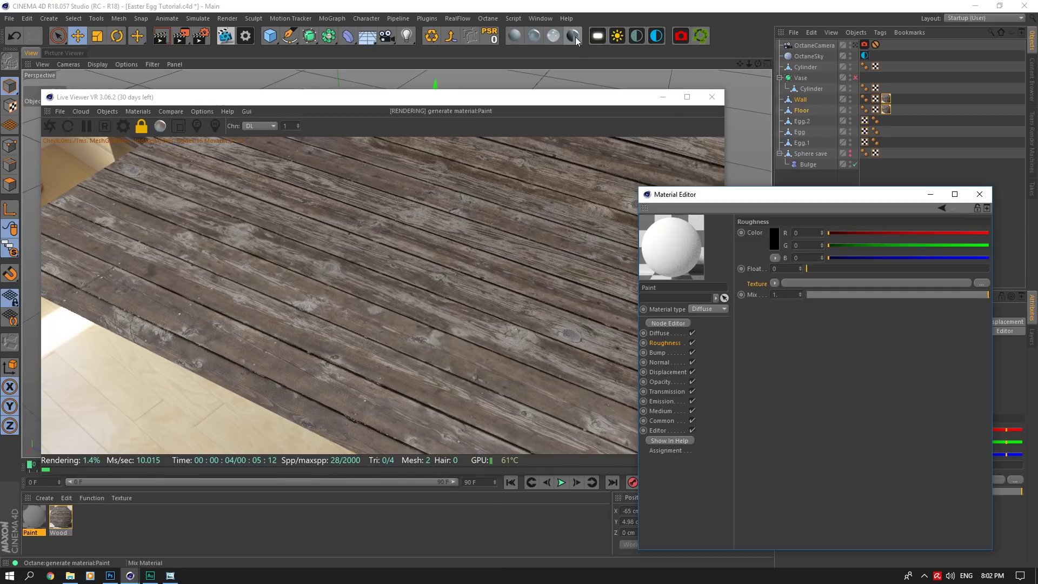
Step: Create an Octane Mix material, apply it to the Wall and Floor, and assign Paint as Material1 and Wood as Material2
{"action": "left_click", "coordinate": [574, 37]}
{"action": "left_click_drag", "start_coordinate": [33, 522], "coordinate": [886, 112]}
{"action": "left_click_drag", "start_coordinate": [88, 517], "coordinate": [772, 289]}
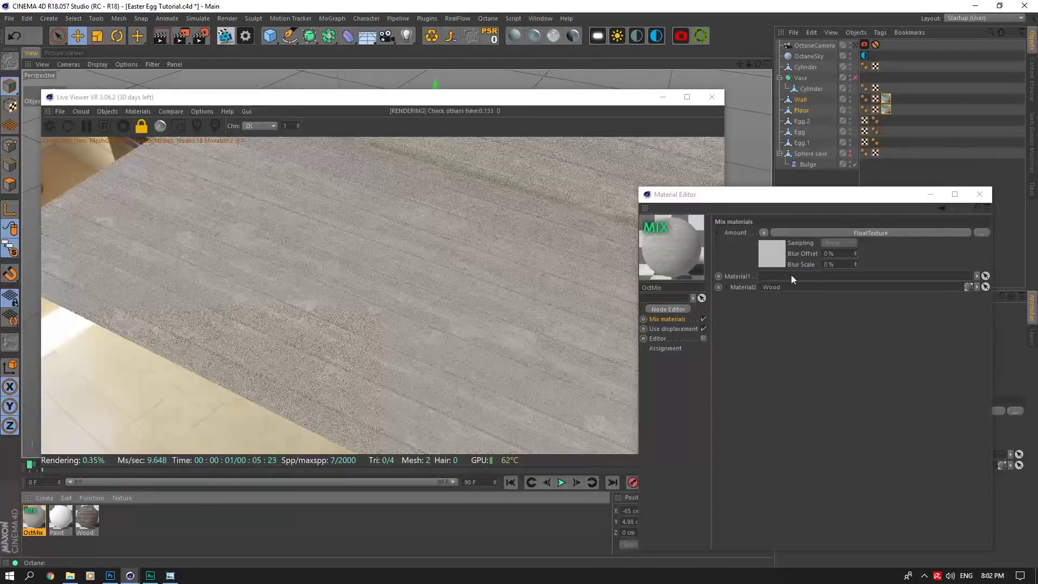
Step: Copy the Wood material's Diffuse image texture and paste it into the Amount channel of OctMix
{"action": "left_click", "coordinate": [764, 233]}
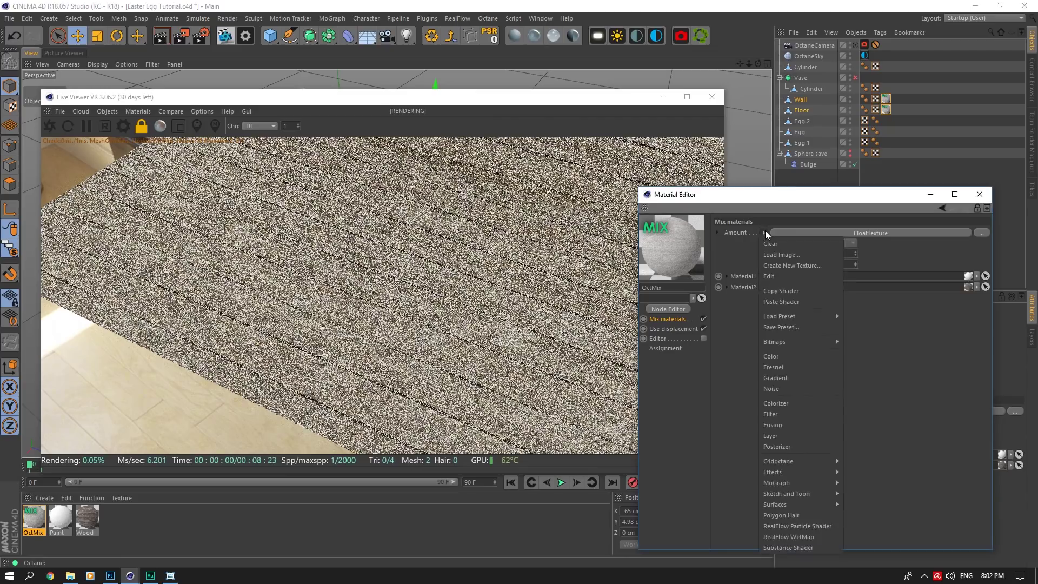
{"action": "left_click", "coordinate": [87, 518]}
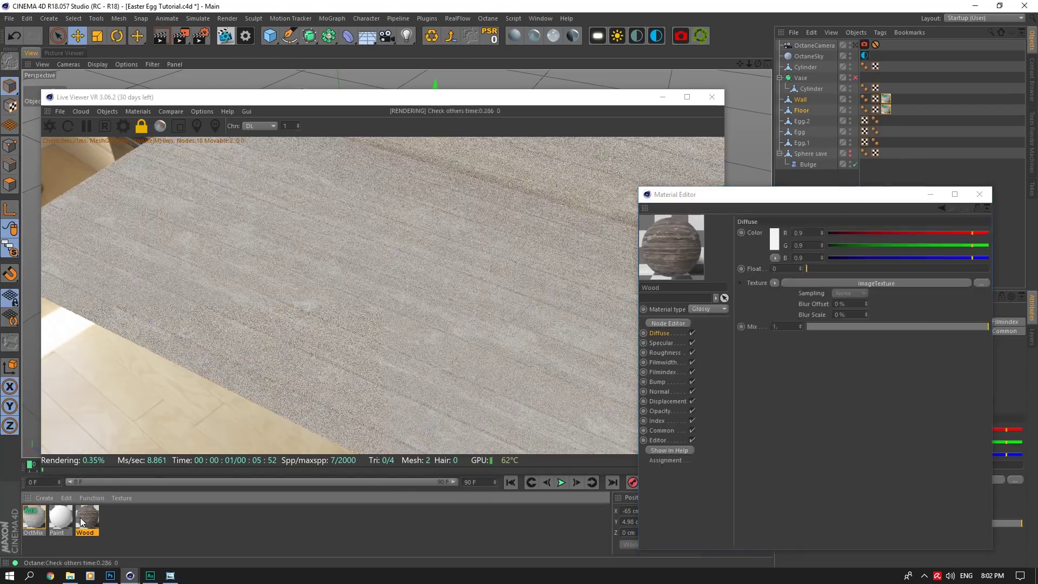
{"action": "left_click", "coordinate": [773, 284]}
{"action": "left_click", "coordinate": [790, 303]}
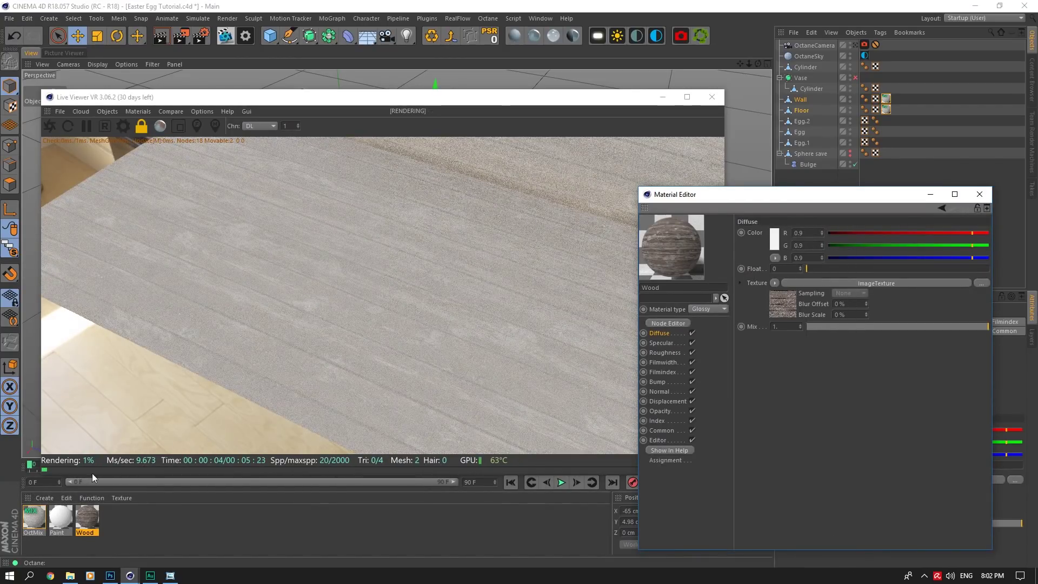
{"action": "left_click", "coordinate": [33, 517]}
{"action": "left_click", "coordinate": [763, 232]}
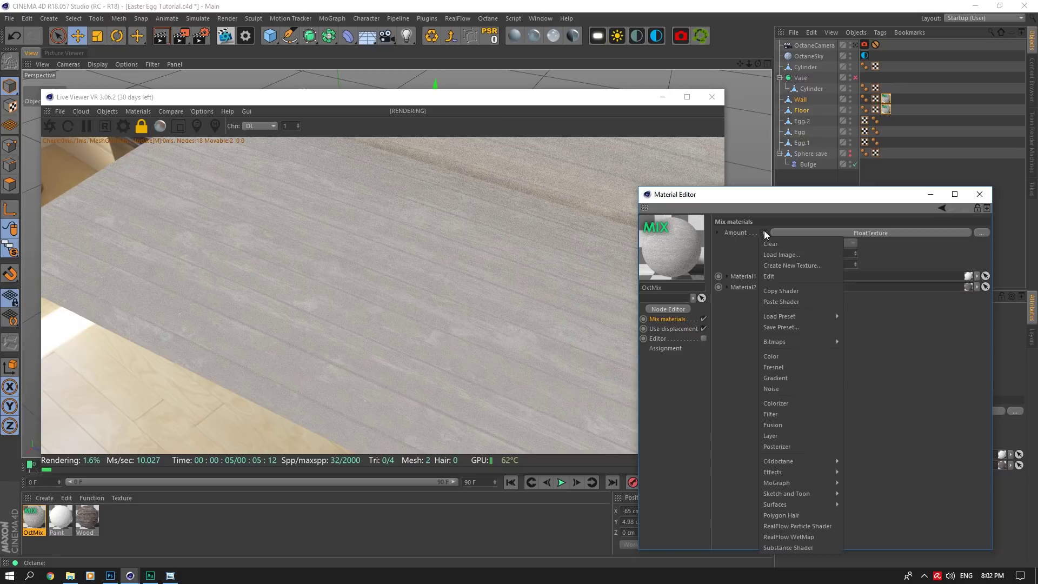
{"action": "left_click", "coordinate": [782, 301]}
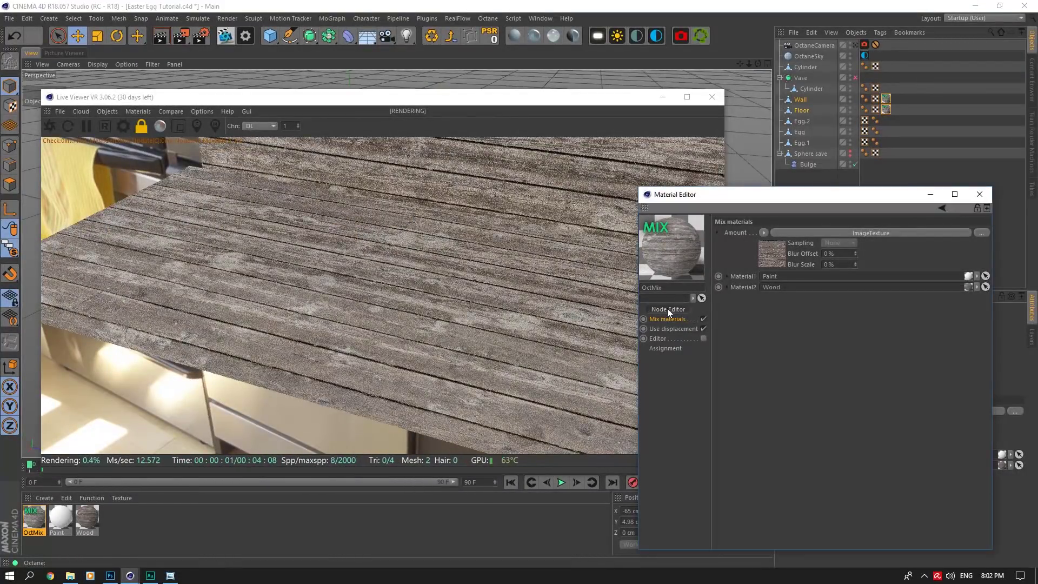
Step: Insert a Color Correction node between the ImageTexture and the Amount input of OctMix in the Octane Node Editor, and select it
{"action": "left_click", "coordinate": [668, 309]}
{"action": "left_click_drag", "start_coordinate": [397, 330], "coordinate": [604, 329]}
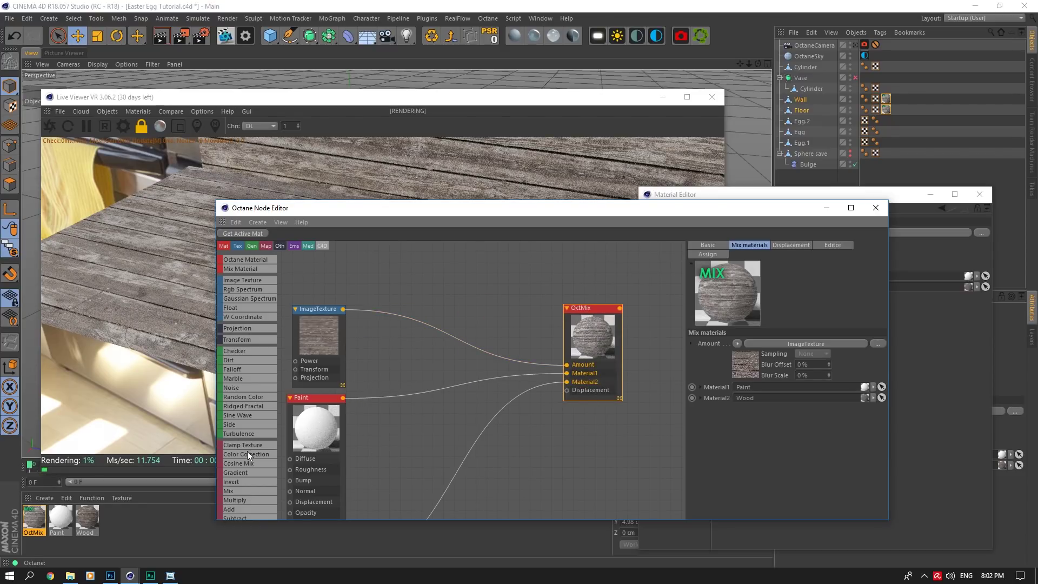
{"action": "left_click_drag", "start_coordinate": [430, 325], "coordinate": [429, 327]}
{"action": "left_click_drag", "start_coordinate": [525, 211], "coordinate": [569, 374]}
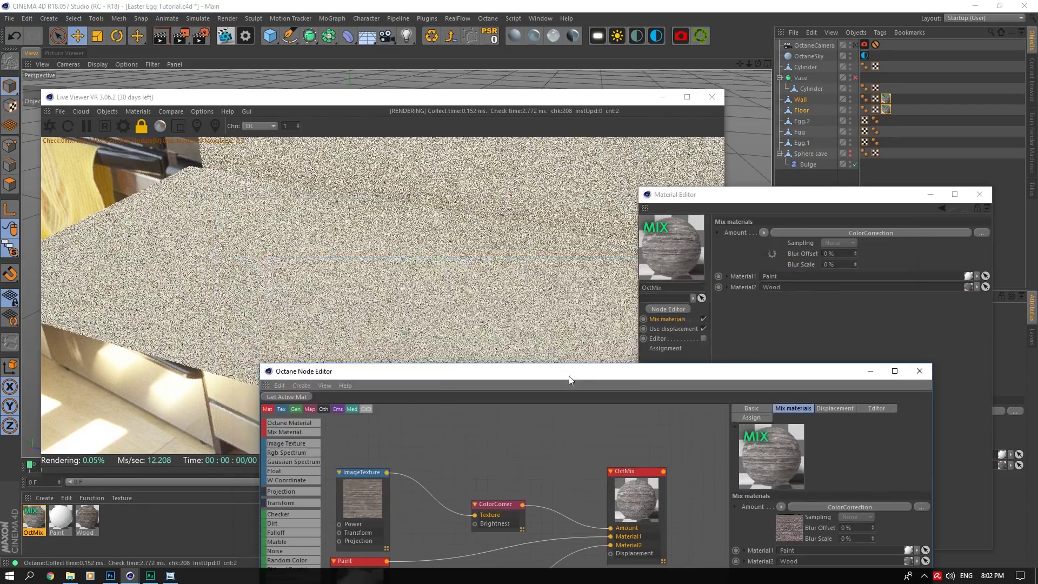
{"action": "left_click", "coordinate": [495, 514]}
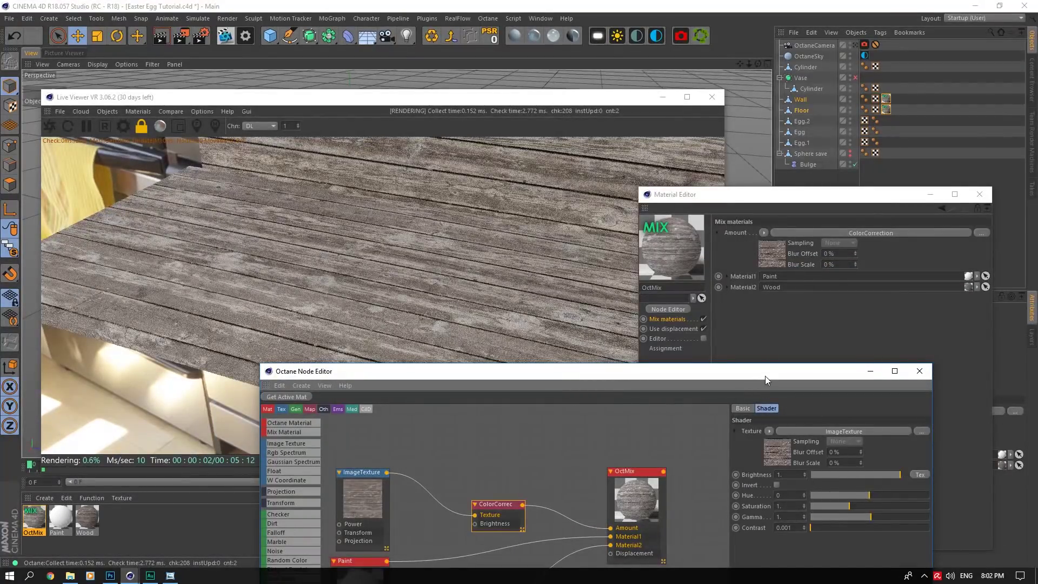
Step: Set the Color Correction node's contrast to 1000 and its gamma to about 0.264, keeping the render in view
{"action": "left_click_drag", "start_coordinate": [764, 375], "coordinate": [765, 416]}
{"action": "left_click_drag", "start_coordinate": [870, 556], "coordinate": [858, 557]}
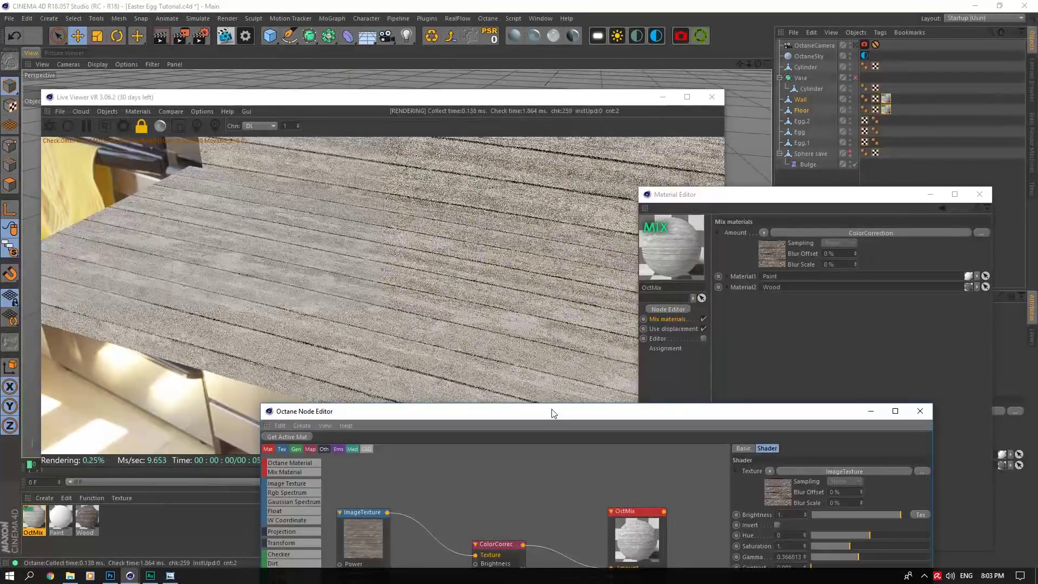
{"action": "left_click_drag", "start_coordinate": [552, 413], "coordinate": [600, 365]}
{"action": "left_click_drag", "start_coordinate": [886, 519], "coordinate": [987, 511]}
{"action": "left_click_drag", "start_coordinate": [562, 364], "coordinate": [566, 400]}
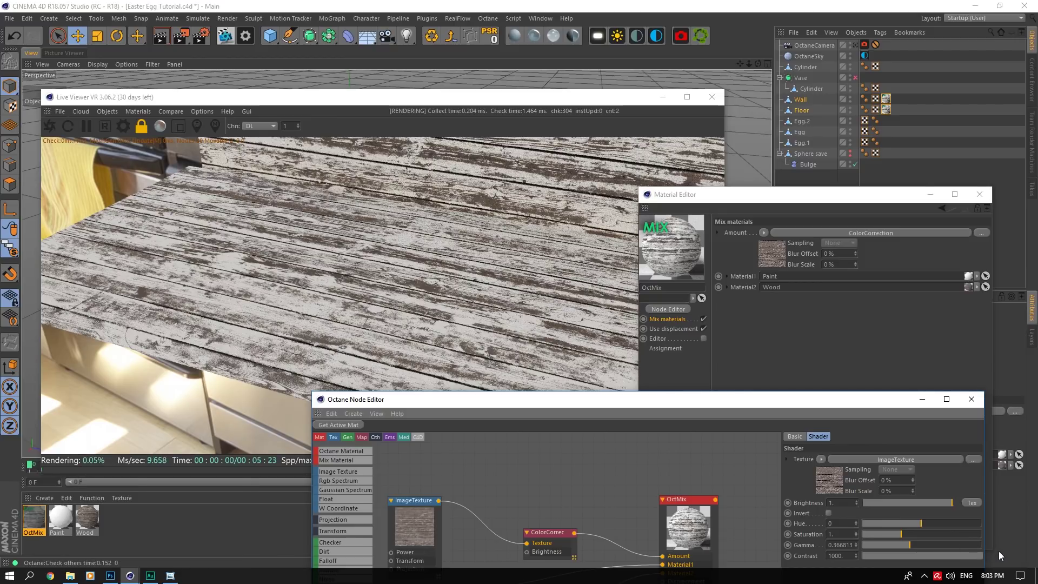
{"action": "mouse_move", "coordinate": [999, 556]}
{"action": "left_mouse_down"}
{"action": "mouse_move", "coordinate": [906, 562]}
{"action": "mouse_move", "coordinate": [1027, 556]}
{"action": "left_mouse_up"}
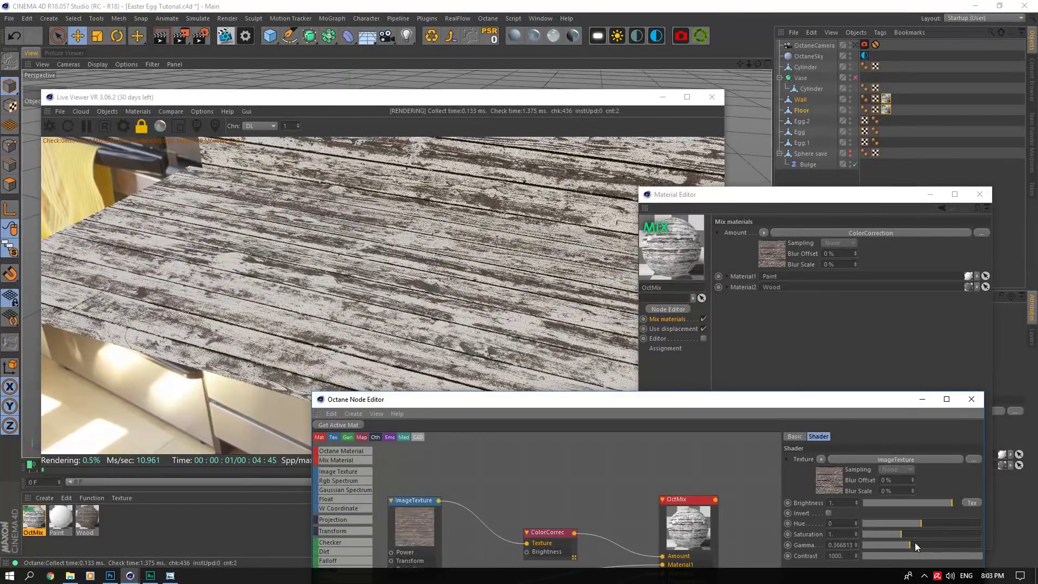
{"action": "left_click_drag", "start_coordinate": [915, 546], "coordinate": [906, 547]}
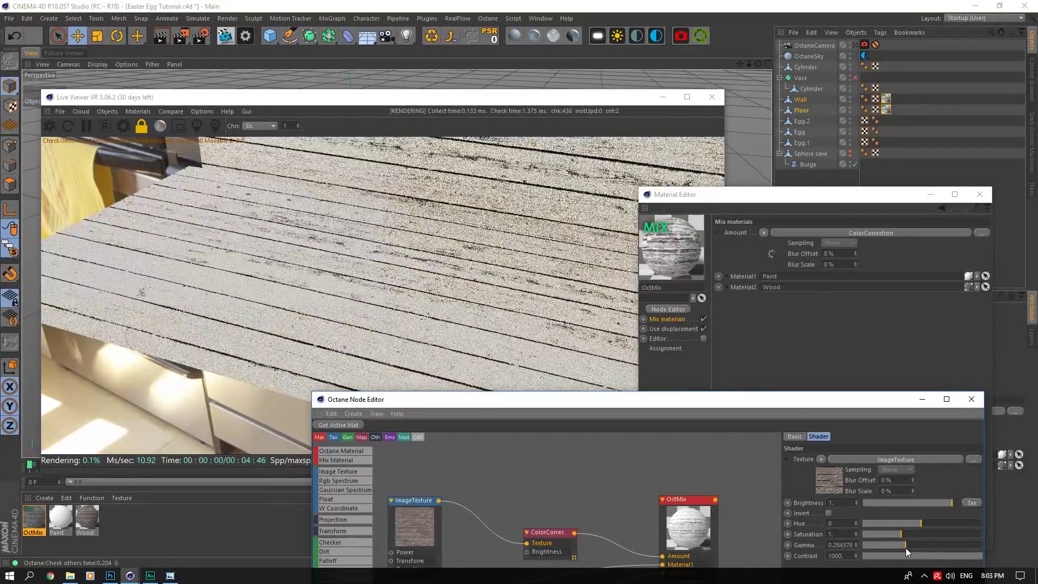
Step: Add a Displacement to OctMix and paste the copied image texture into its Texture slot
{"action": "mouse_move", "coordinate": [758, 64]}
{"action": "left_mouse_down"}
{"action": "mouse_move", "coordinate": [774, 70]}
{"action": "mouse_move", "coordinate": [739, 62]}
{"action": "left_mouse_up"}
{"action": "left_click", "coordinate": [711, 312]}
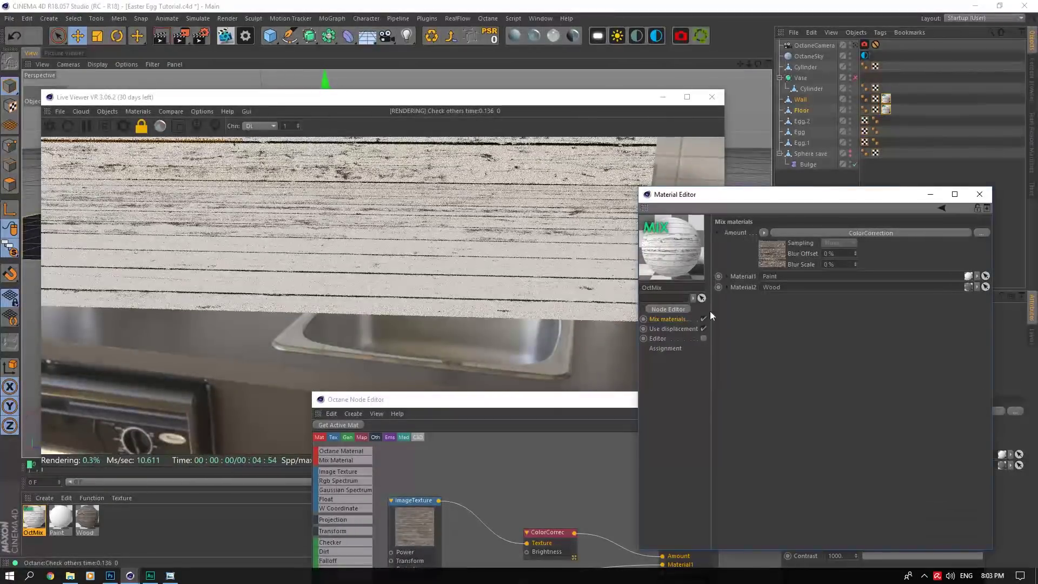
{"action": "left_click", "coordinate": [685, 328]}
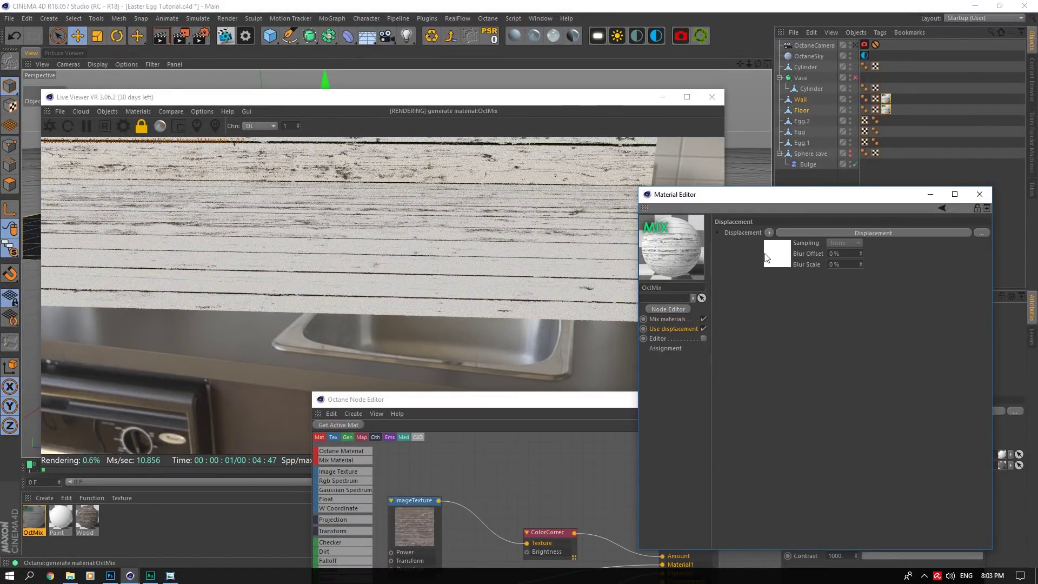
{"action": "left_click", "coordinate": [781, 231]}
{"action": "left_click", "coordinate": [773, 242]}
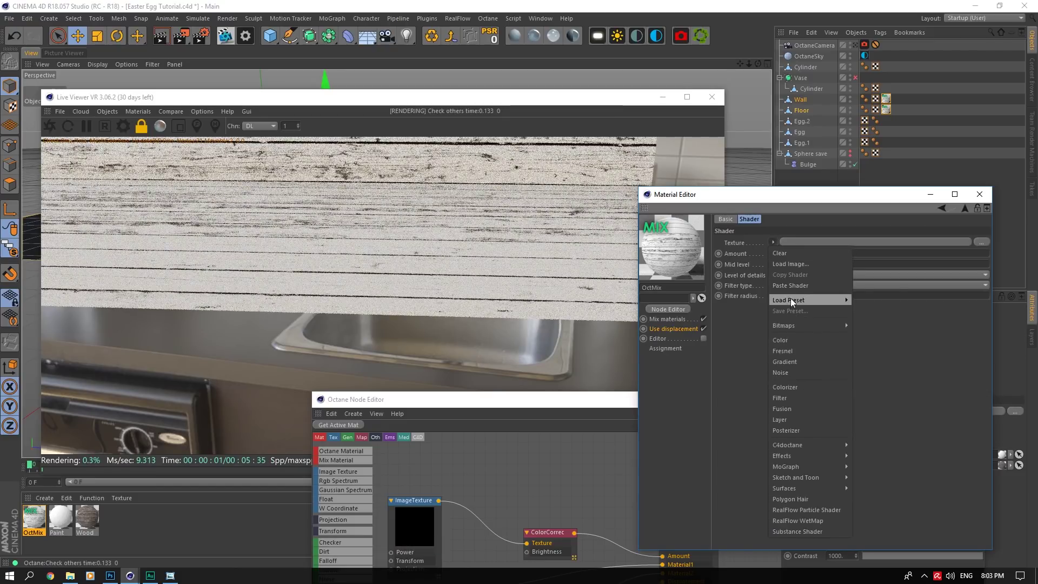
{"action": "left_click", "coordinate": [783, 253]}
Step: Load WoodPlanksWorn33_AO_6K.jpg as the image of the displacement texture
{"action": "left_click", "coordinate": [981, 242]}
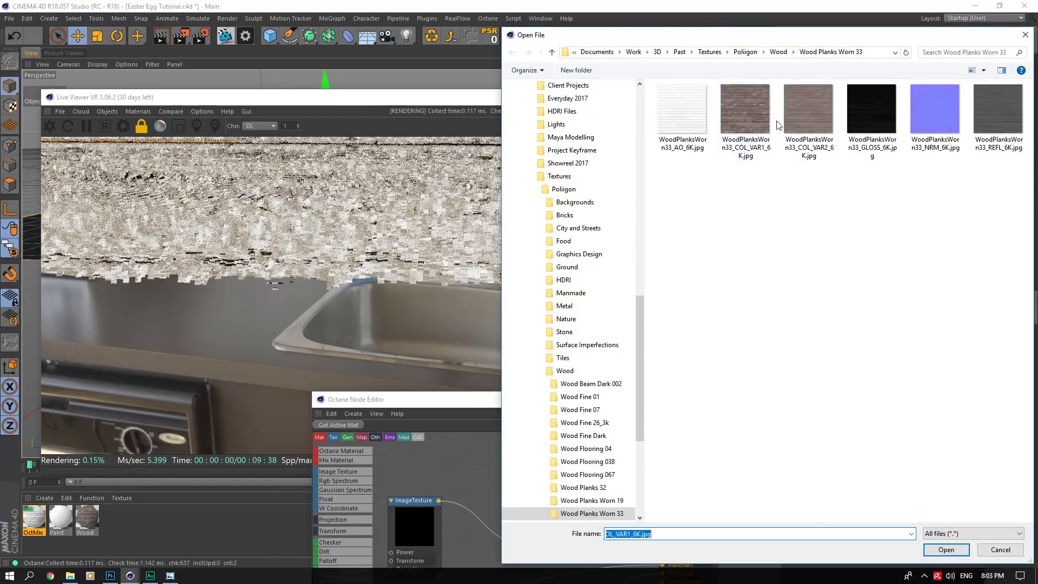
{"action": "left_click", "coordinate": [678, 139]}
{"action": "left_click", "coordinate": [946, 549]}
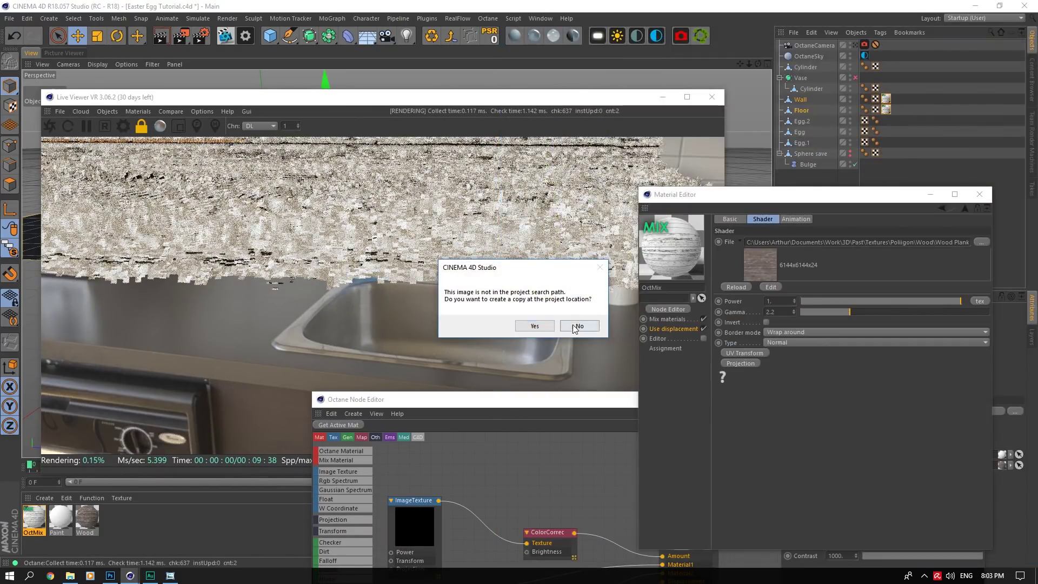
{"action": "left_click", "coordinate": [533, 325]}
Step: Set the level of details of OctMix's displacement to 4096x4096
{"action": "left_click", "coordinate": [675, 328]}
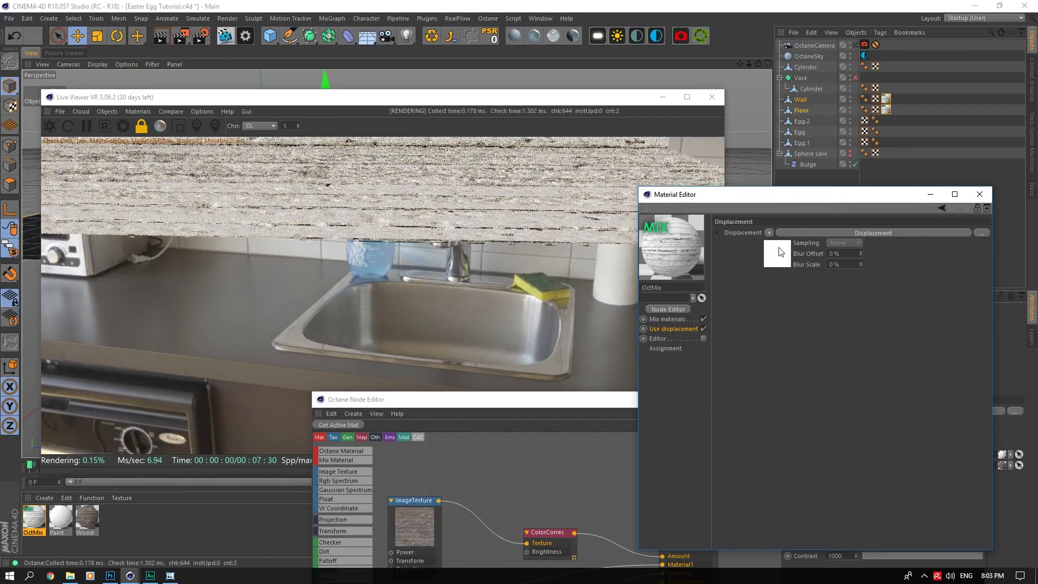
{"action": "left_click", "coordinate": [792, 306]}
{"action": "left_click", "coordinate": [786, 358]}
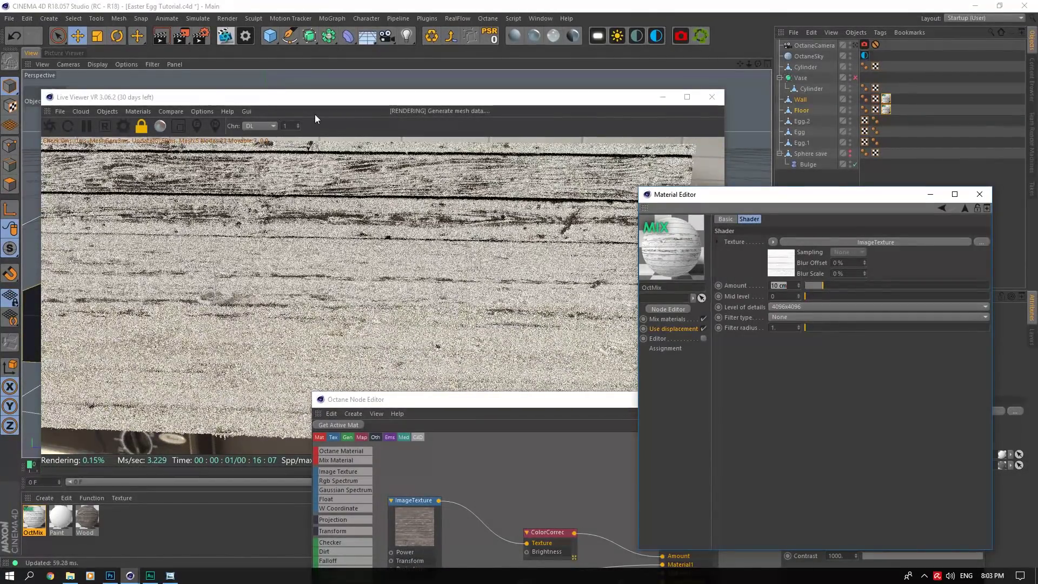
Step: Set the amount of OctMix's displacement to 0.2 cm
{"action": "type", "text": "2"}
{"action": "left_click", "coordinate": [783, 285]}
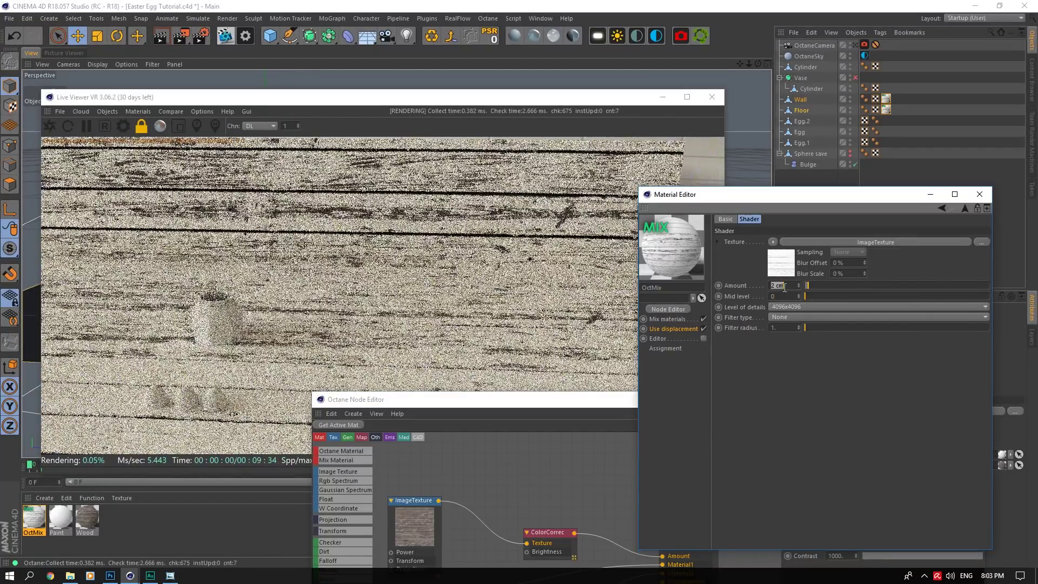
{"action": "type", "text": ".2"}
{"action": "key", "text": "Return"}
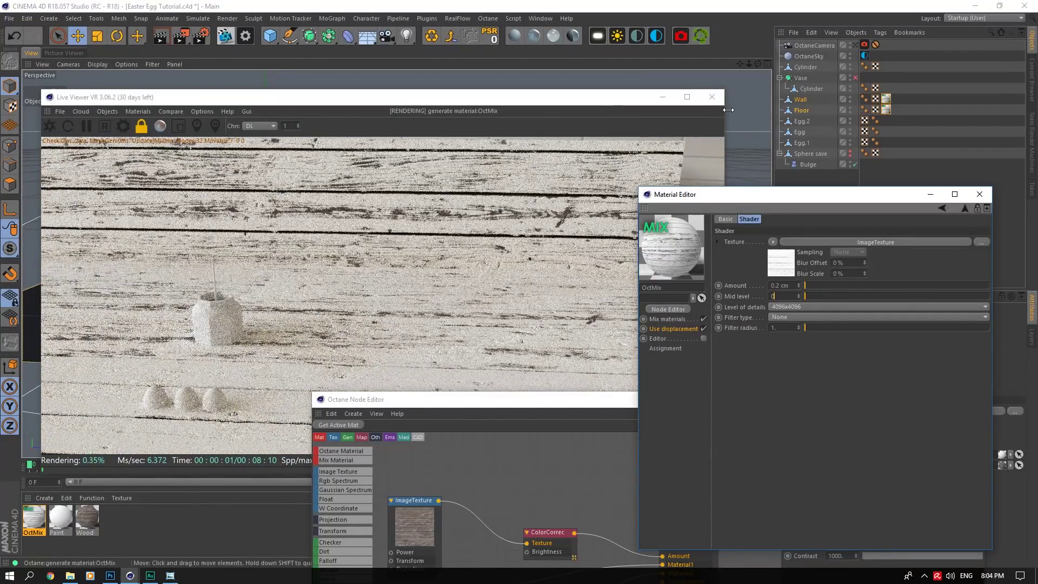
Step: Raise the mid level of OctMix's displacement to 1, checking where the eggs touch the floor
{"action": "mouse_move", "coordinate": [740, 64]}
{"action": "left_mouse_down"}
{"action": "mouse_move", "coordinate": [843, 11]}
{"action": "mouse_move", "coordinate": [739, 65]}
{"action": "left_mouse_up"}
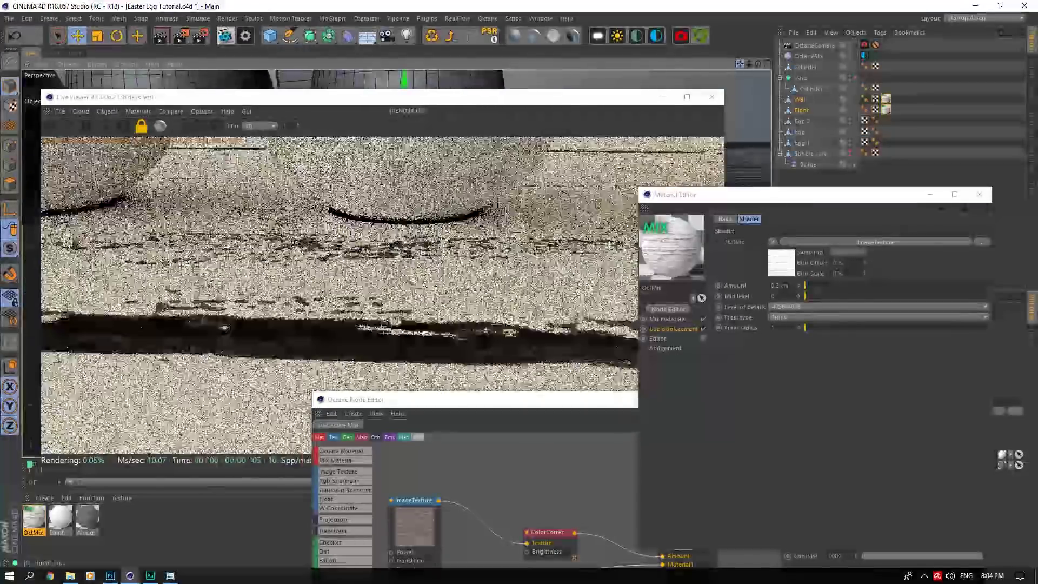
{"action": "left_click_drag", "start_coordinate": [809, 297], "coordinate": [988, 297]}
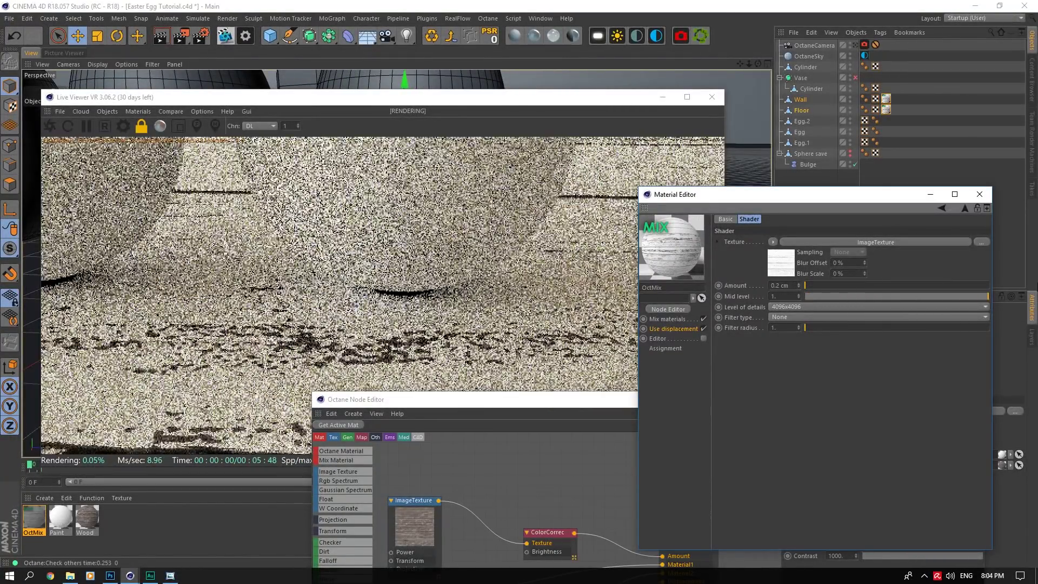
{"action": "left_click_drag", "start_coordinate": [758, 62], "coordinate": [758, 64]}
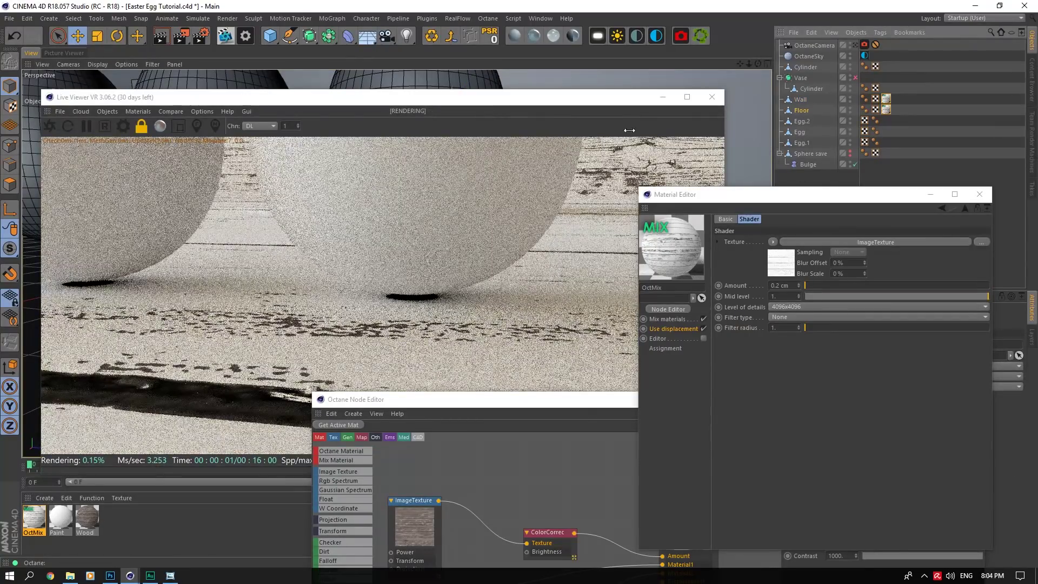
{"action": "left_click_drag", "start_coordinate": [355, 99], "coordinate": [897, 135]}
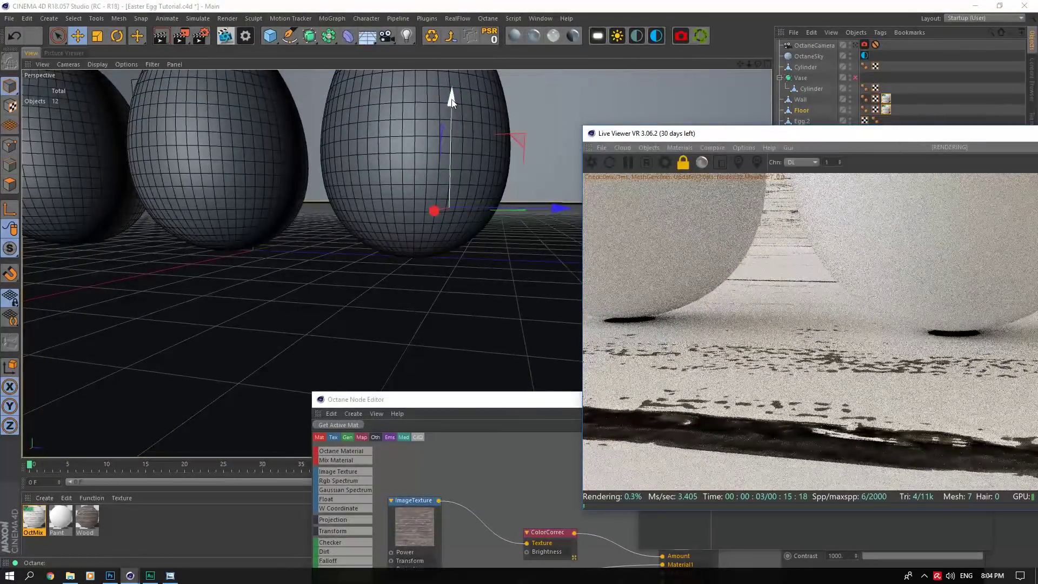
{"action": "left_click_drag", "start_coordinate": [451, 99], "coordinate": [452, 97]}
{"action": "key", "text": "ctrl+z"}
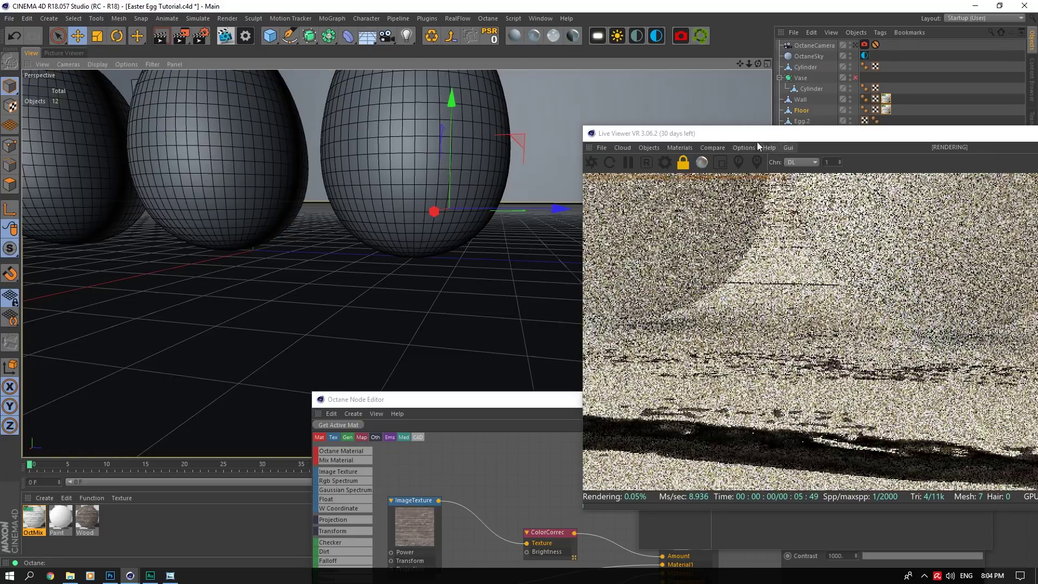
{"action": "left_click_drag", "start_coordinate": [756, 135], "coordinate": [243, 97]}
Step: Scale the locked live render to 0.4 so the whole frame fits, and compare it with the reference image
{"action": "left_click_drag", "start_coordinate": [753, 62], "coordinate": [750, 64]}
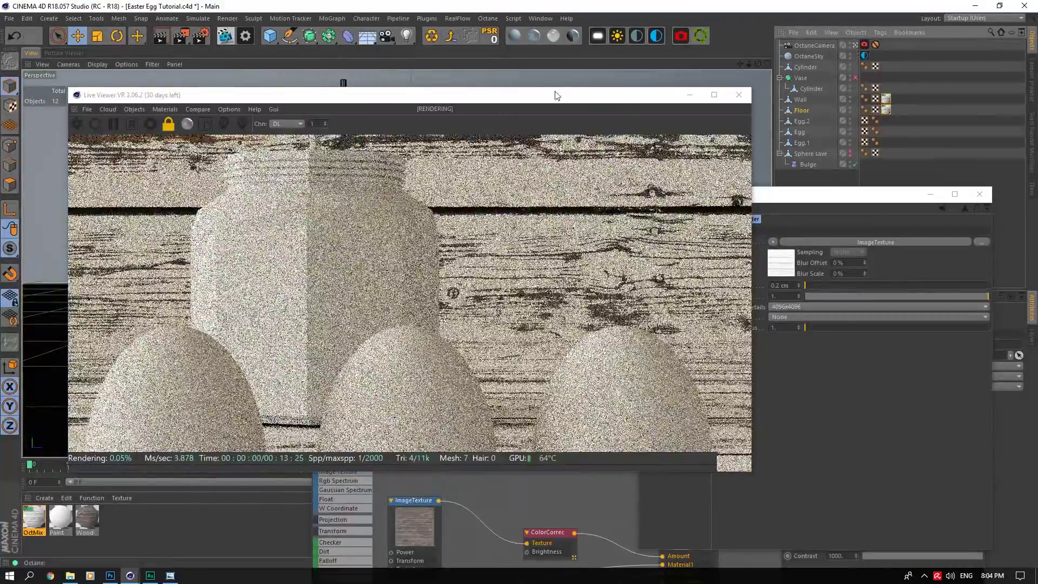
{"action": "left_click_drag", "start_coordinate": [557, 96], "coordinate": [435, 31]}
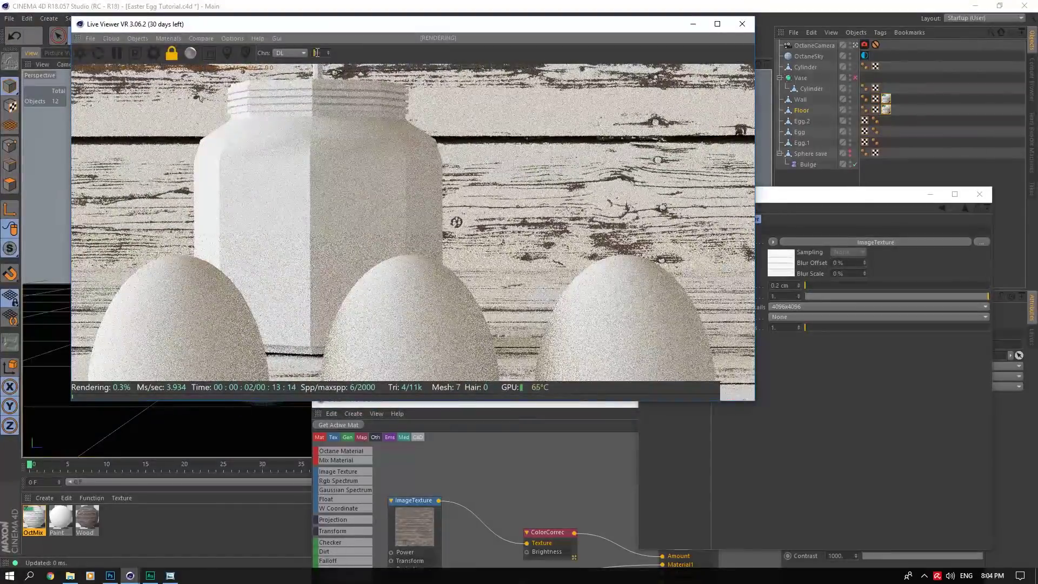
{"action": "scroll", "coordinate": [317, 52], "scroll_direction": "down", "scroll_amount": 6}
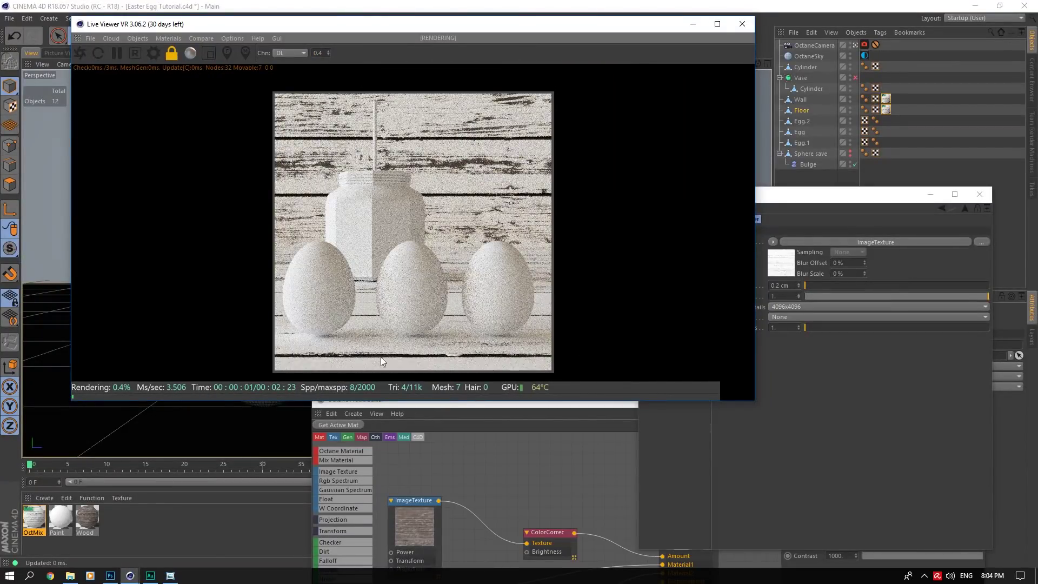
{"action": "left_click", "coordinate": [170, 575]}
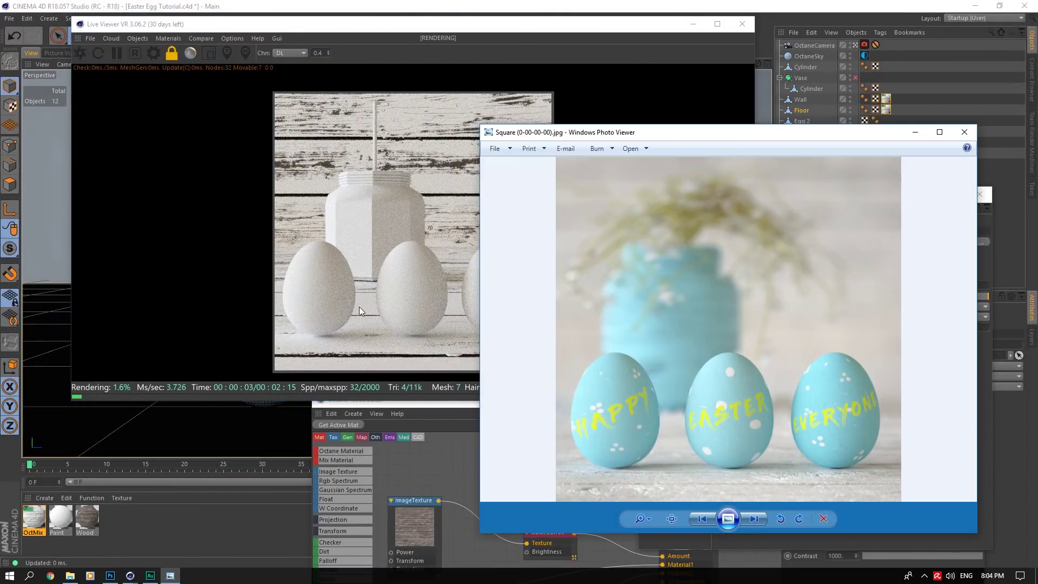
Step: Lower the gamma of the Color Correction in OctMix's mix amount to about 0.169, comparing the render with the reference image
{"action": "double_click", "coordinate": [34, 518]}
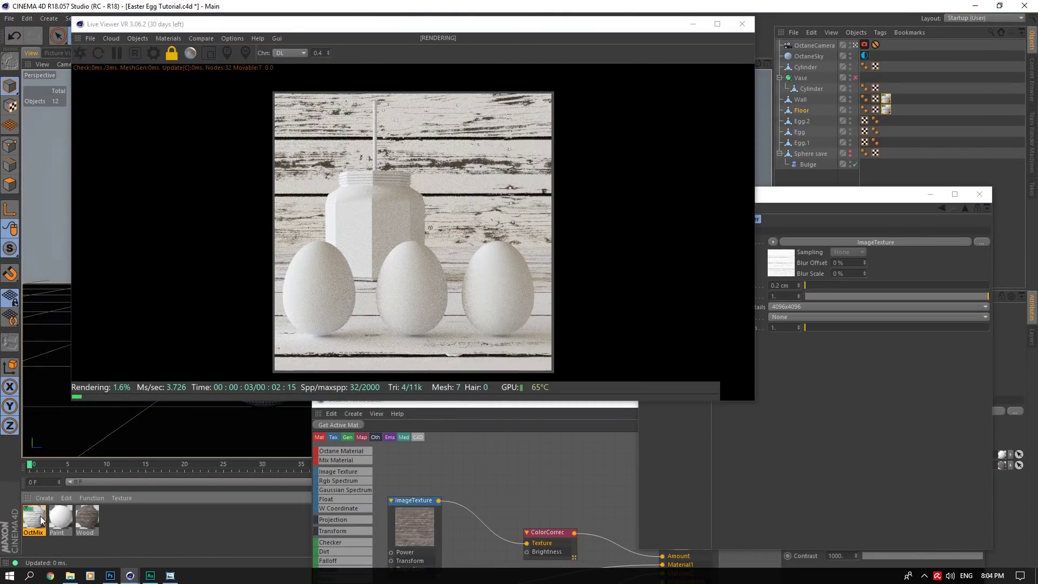
{"action": "left_click", "coordinate": [778, 257]}
{"action": "left_click", "coordinate": [673, 319]}
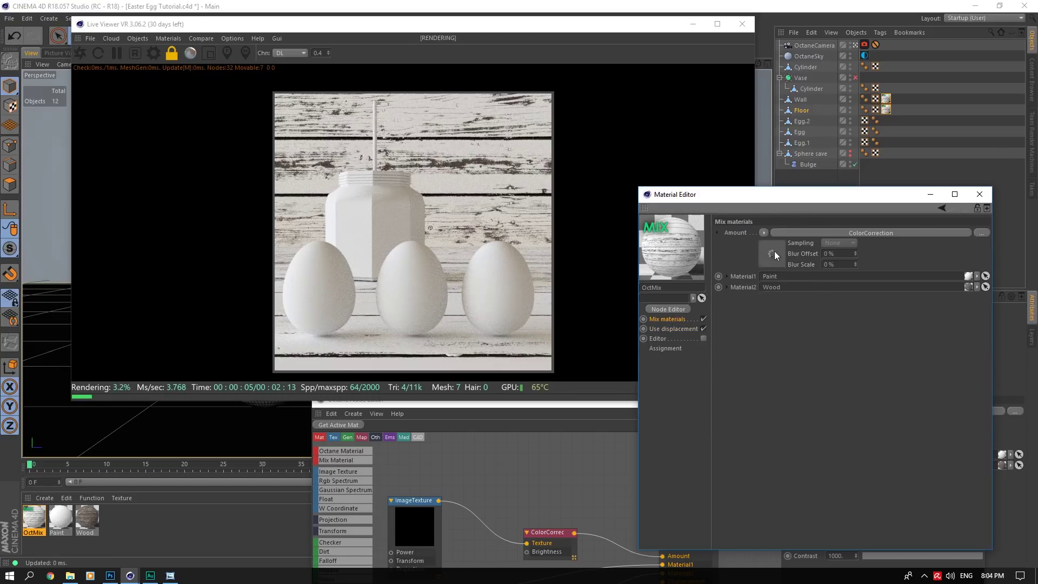
{"action": "left_click", "coordinate": [773, 253]}
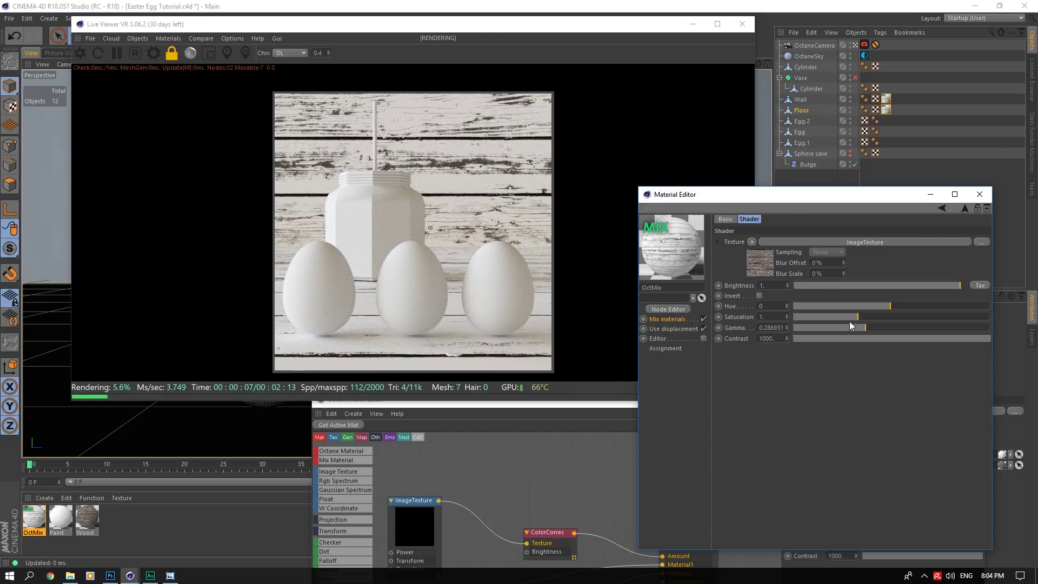
{"action": "left_click", "coordinate": [171, 574]}
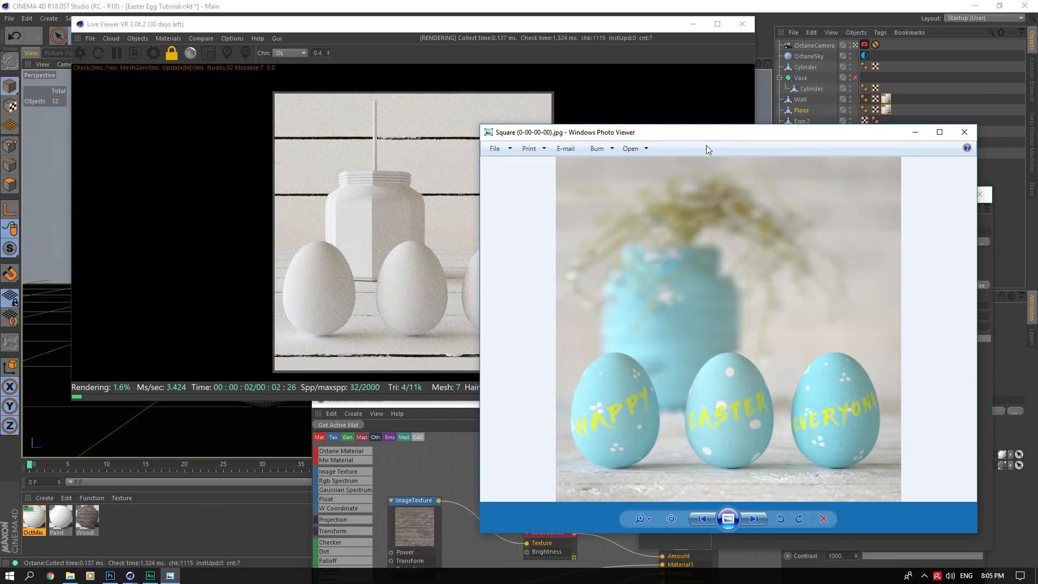
{"action": "left_click_drag", "start_coordinate": [706, 146], "coordinate": [894, 402]}
Step: Set the amount of OctMix's displacement to 0.4 cm and compare the render with the reference image
{"action": "left_click", "coordinate": [692, 329]}
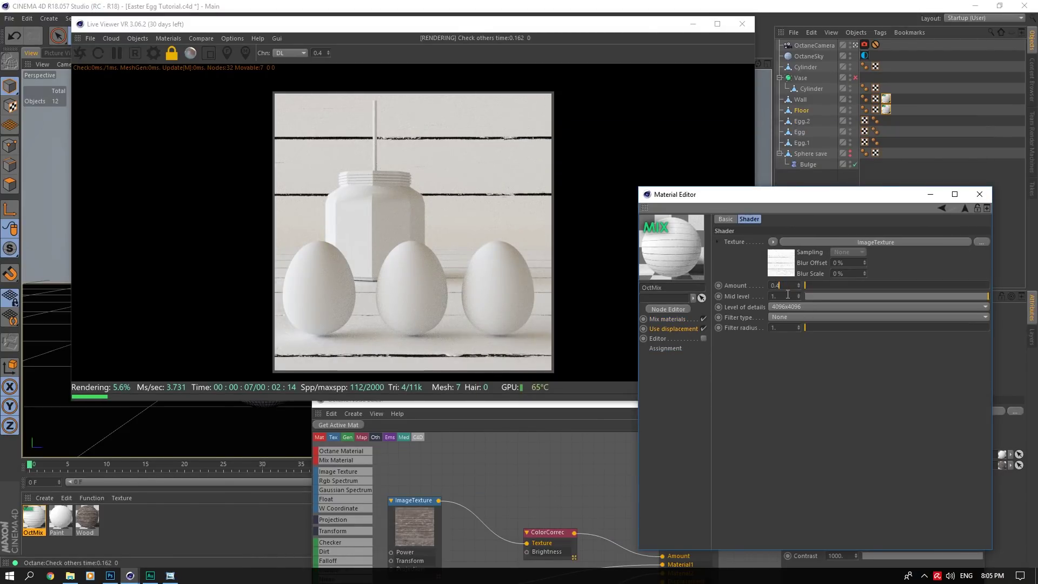
{"action": "key", "text": "Return"}
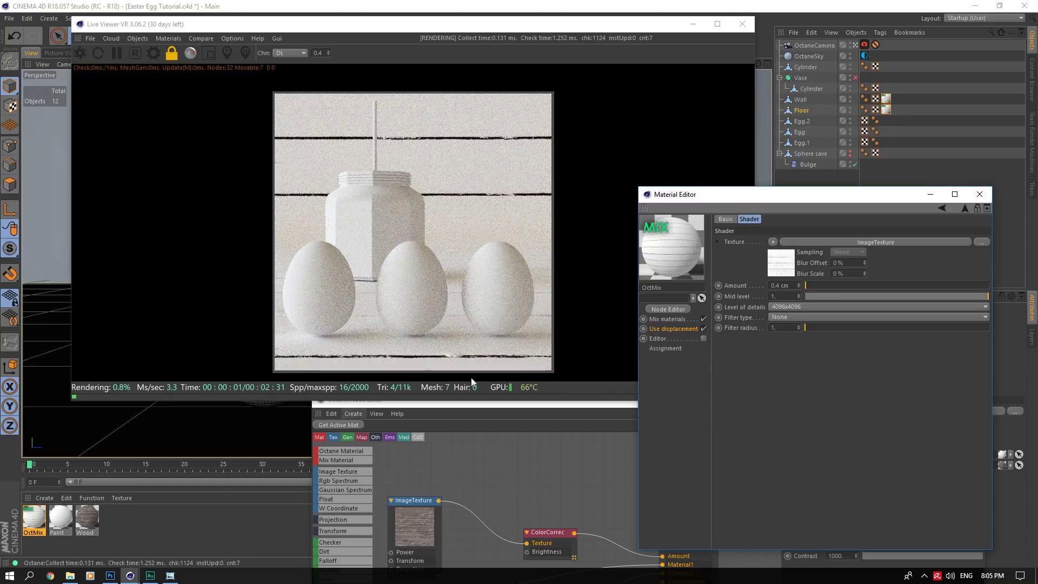
{"action": "left_click", "coordinate": [170, 575]}
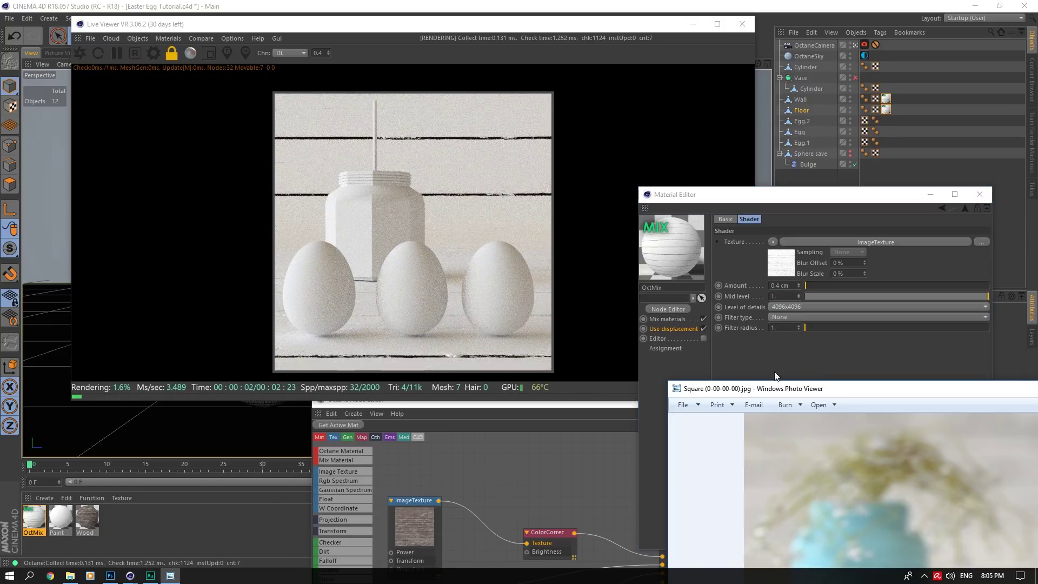
{"action": "left_click_drag", "start_coordinate": [826, 389], "coordinate": [645, 131]}
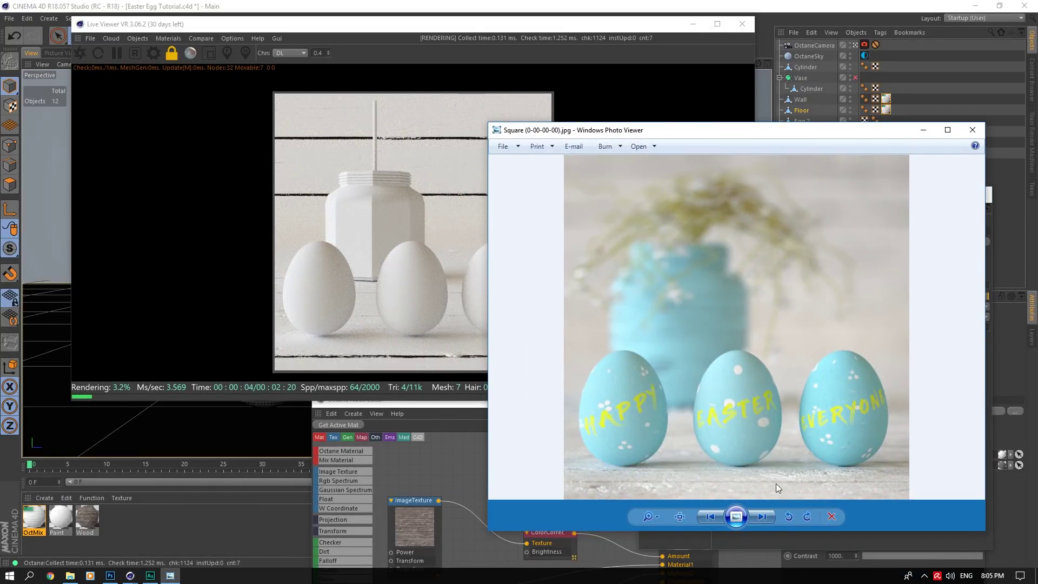
{"action": "left_click", "coordinate": [923, 129]}
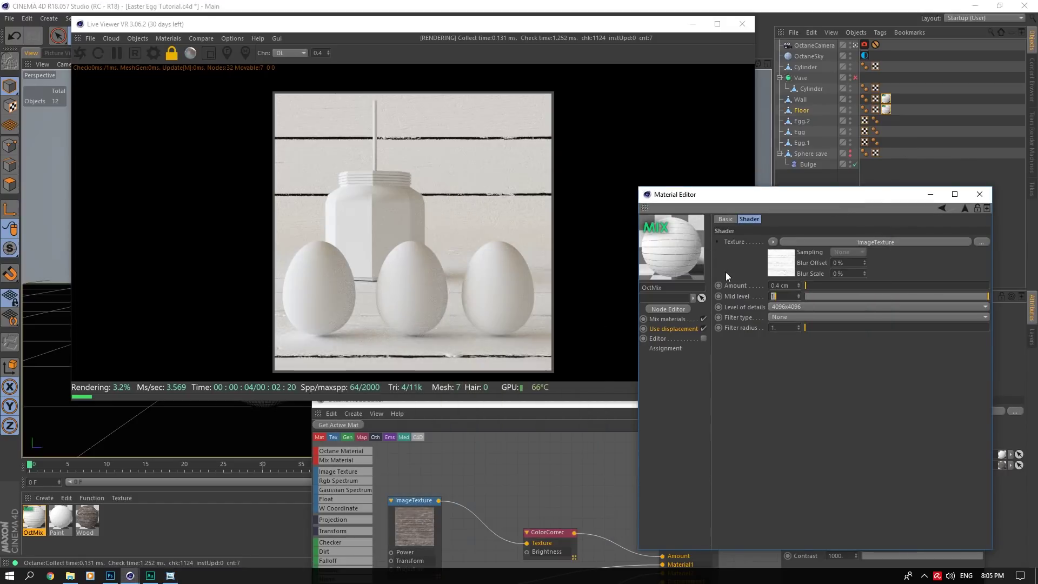
Step: Set Length U and Length V of the Wall and Floor texture tags to 75 % and save the scene
{"action": "left_click", "coordinate": [929, 196]}
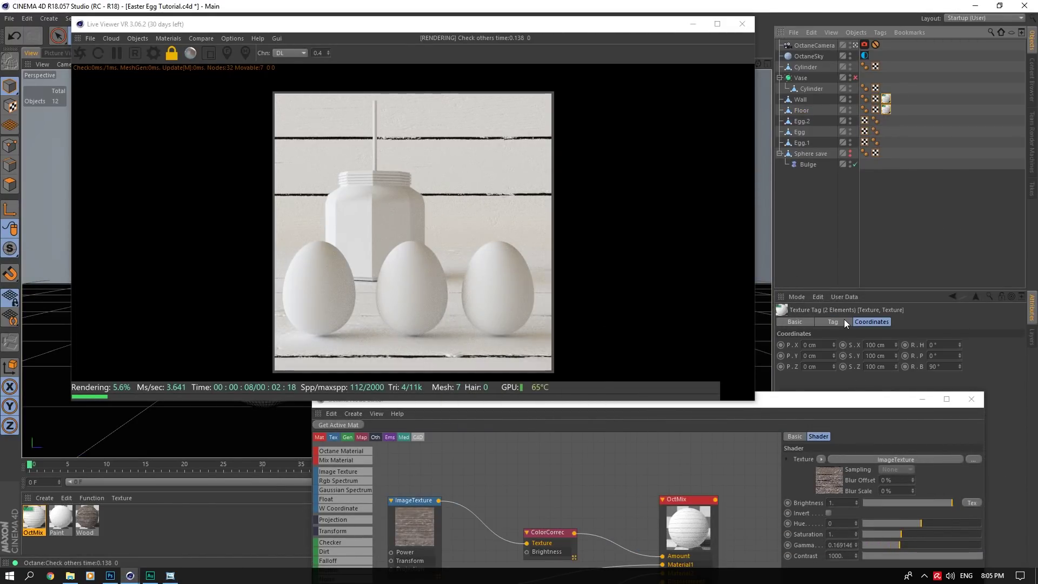
{"action": "left_click", "coordinate": [833, 322]}
{"action": "left_click_drag", "start_coordinate": [858, 399], "coordinate": [625, 446]}
{"action": "left_click", "coordinate": [852, 445]}
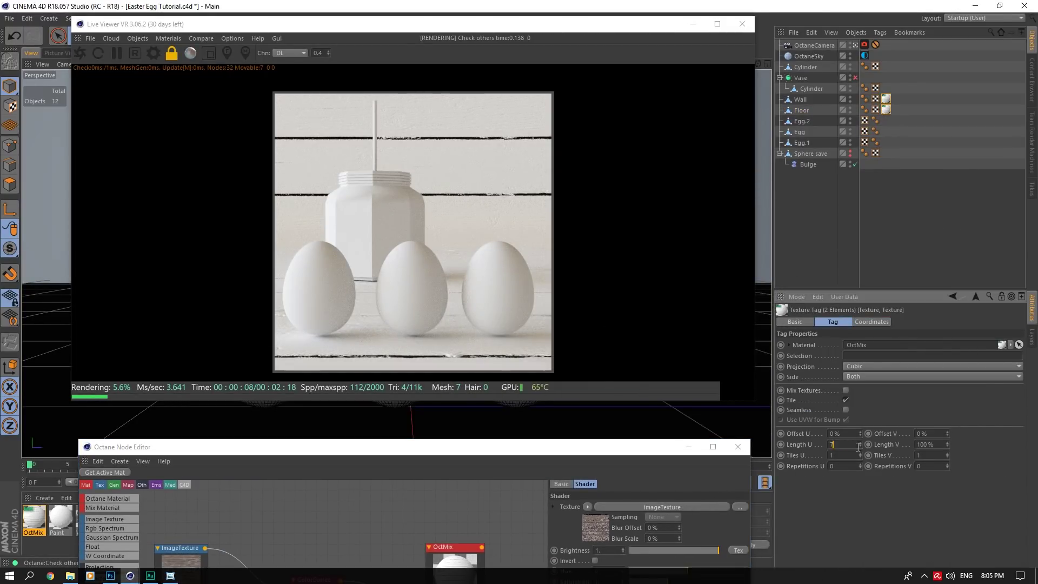
{"action": "left_click", "coordinate": [932, 444]}
{"action": "type", "text": "75"}
{"action": "key", "text": "Return"}
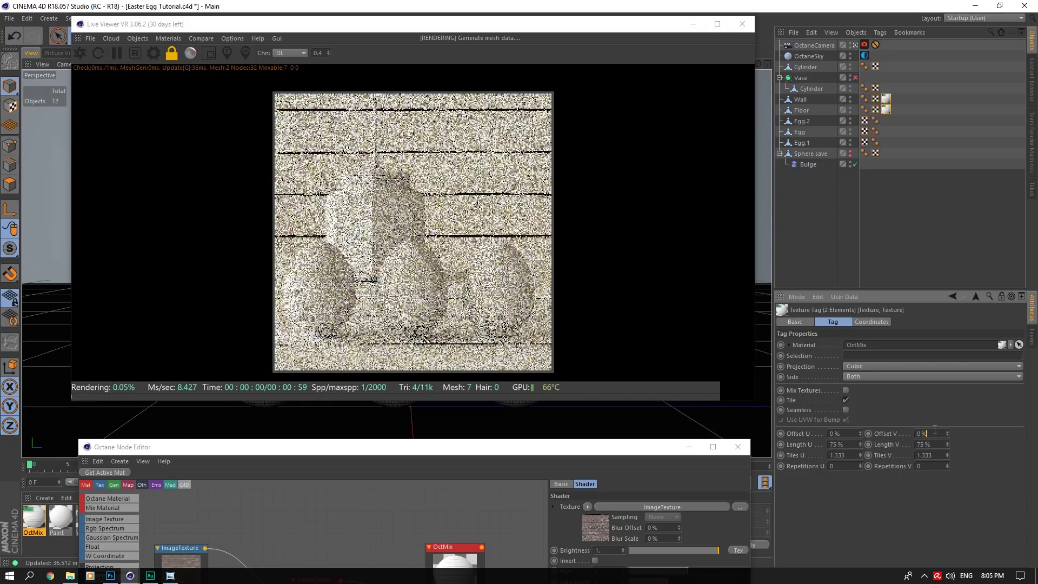
{"action": "key", "text": "ctrl+s"}
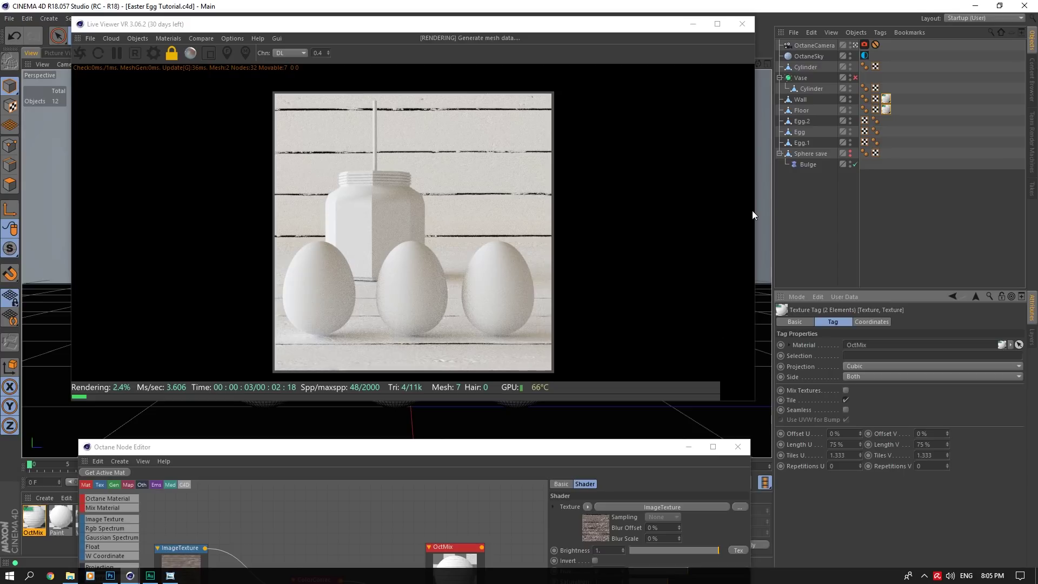
Step: Solo the Vase outside the OctaneCamera view and enable its Subdivision Surface
{"action": "left_click", "coordinate": [802, 78]}
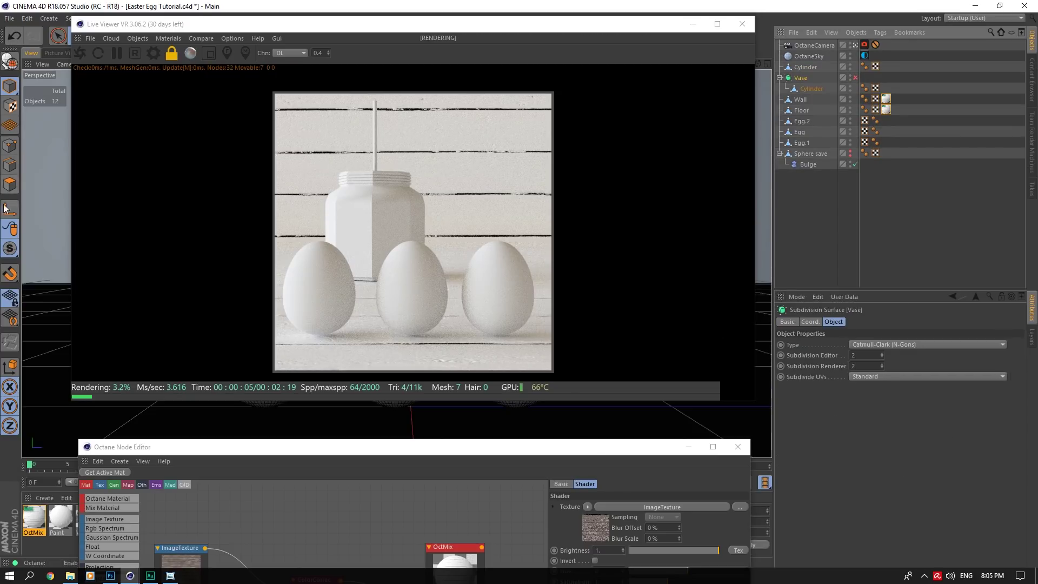
{"action": "left_click_drag", "start_coordinate": [10, 248], "coordinate": [48, 293]}
{"action": "left_click", "coordinate": [855, 45]}
{"action": "left_click", "coordinate": [855, 78]}
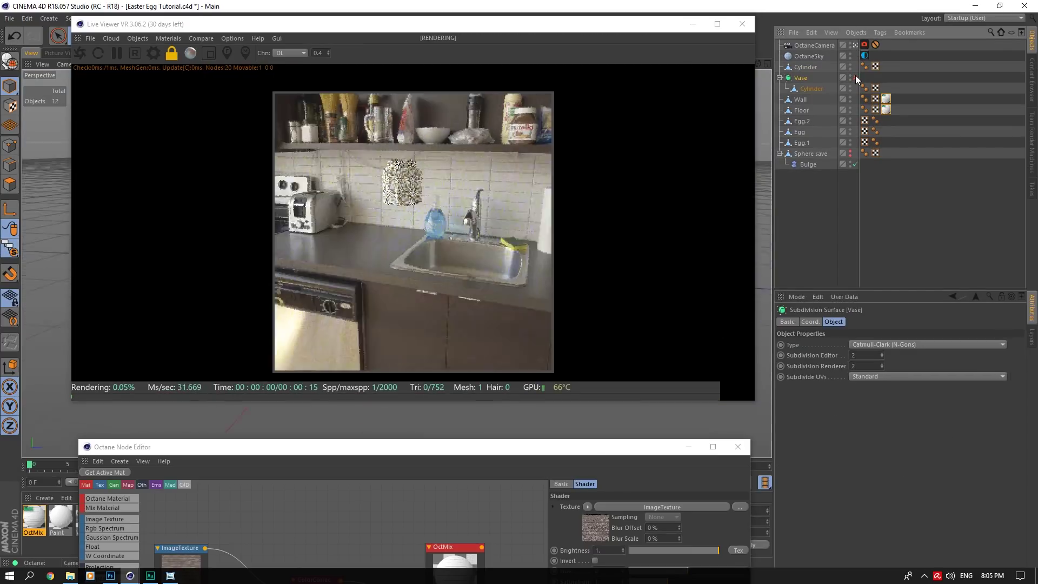
Step: Unlock the live render's resolution and frame the whole jar from slightly above
{"action": "left_click_drag", "start_coordinate": [565, 24], "coordinate": [631, 281]}
{"action": "scroll", "coordinate": [411, 187], "scroll_direction": "up", "scroll_amount": 8}
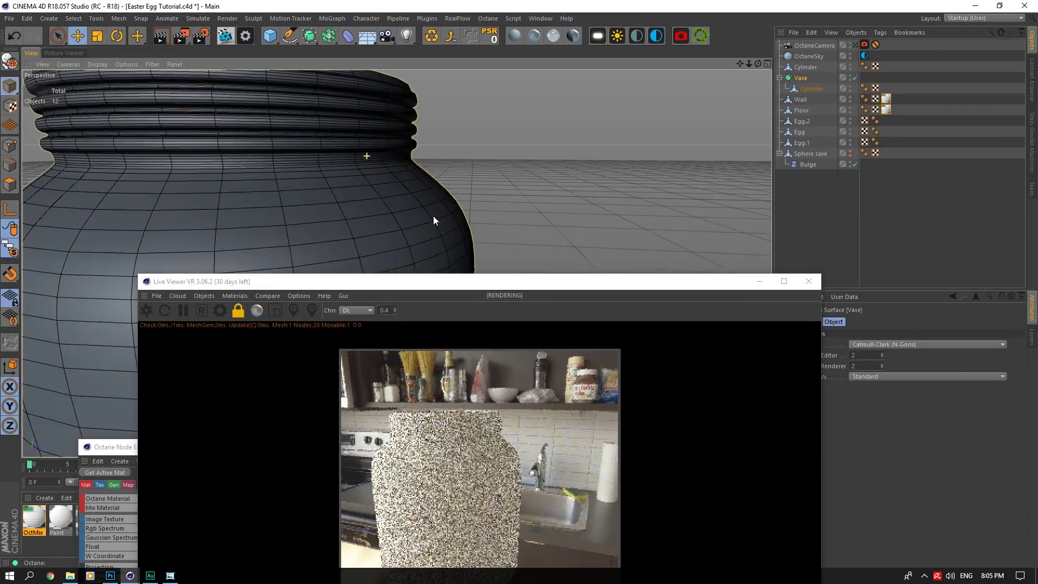
{"action": "scroll", "coordinate": [399, 218], "scroll_direction": "down", "scroll_amount": 3}
{"action": "right_click_drag", "start_coordinate": [741, 63], "coordinate": [727, 64]}
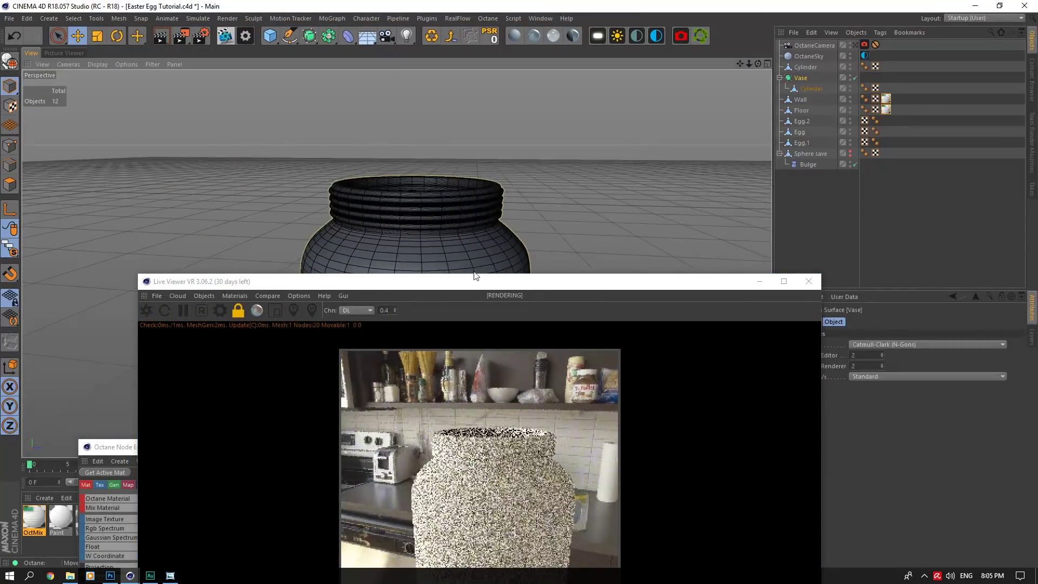
{"action": "left_click_drag", "start_coordinate": [477, 280], "coordinate": [346, 114]}
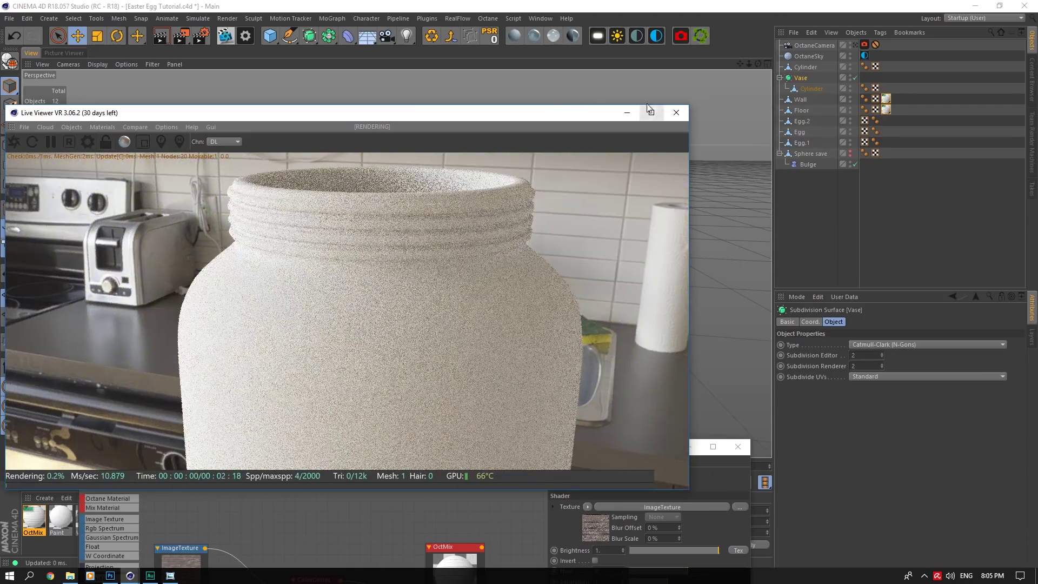
{"action": "left_click_drag", "start_coordinate": [749, 63], "coordinate": [749, 63]}
Step: Create an Octane Specular material and apply it to the Cylinder inside Vase
{"action": "left_click", "coordinate": [470, 494]}
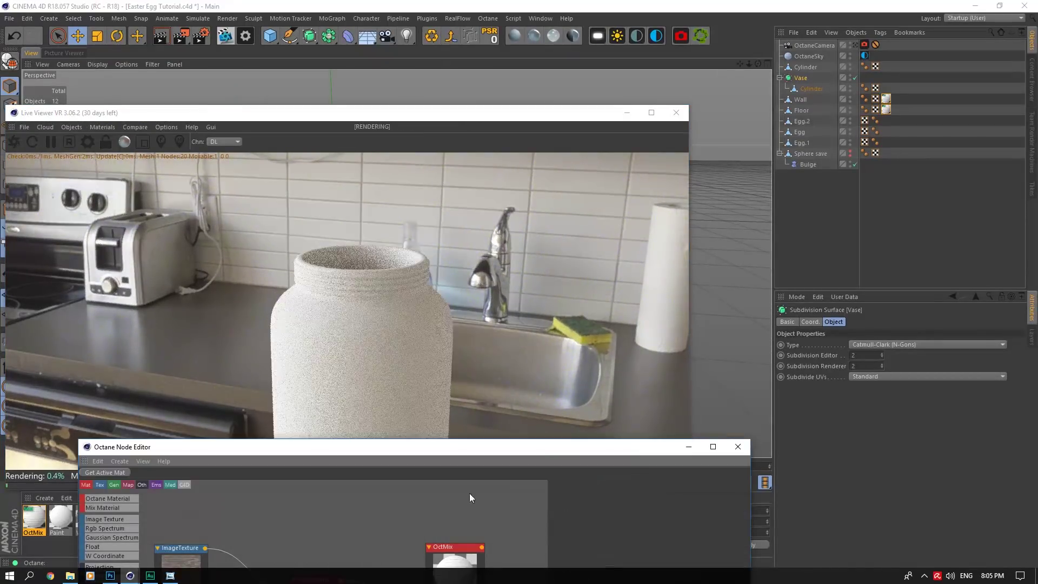
{"action": "left_click", "coordinate": [732, 447]}
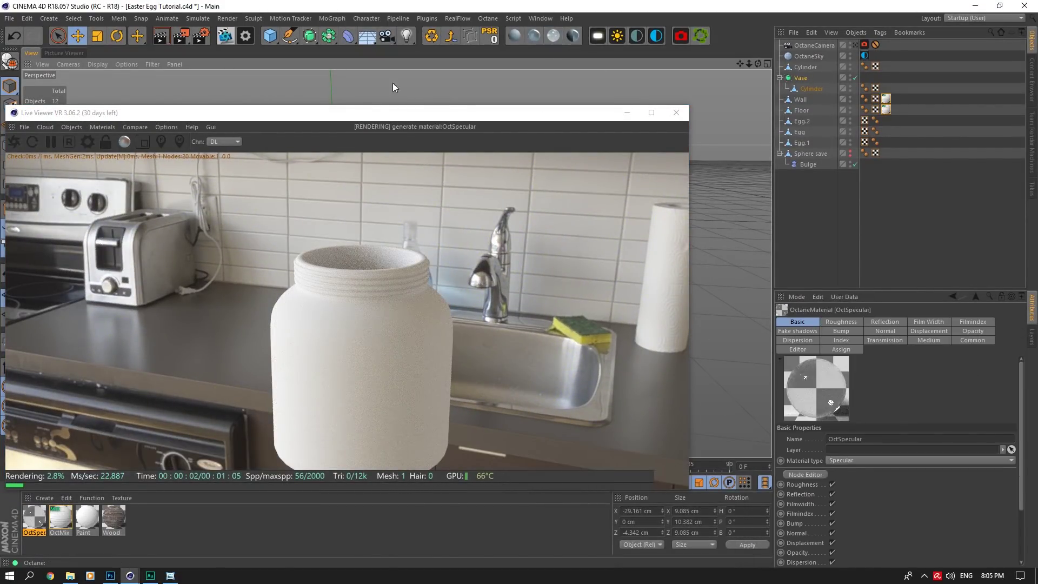
{"action": "left_click_drag", "start_coordinate": [377, 112], "coordinate": [391, 73]}
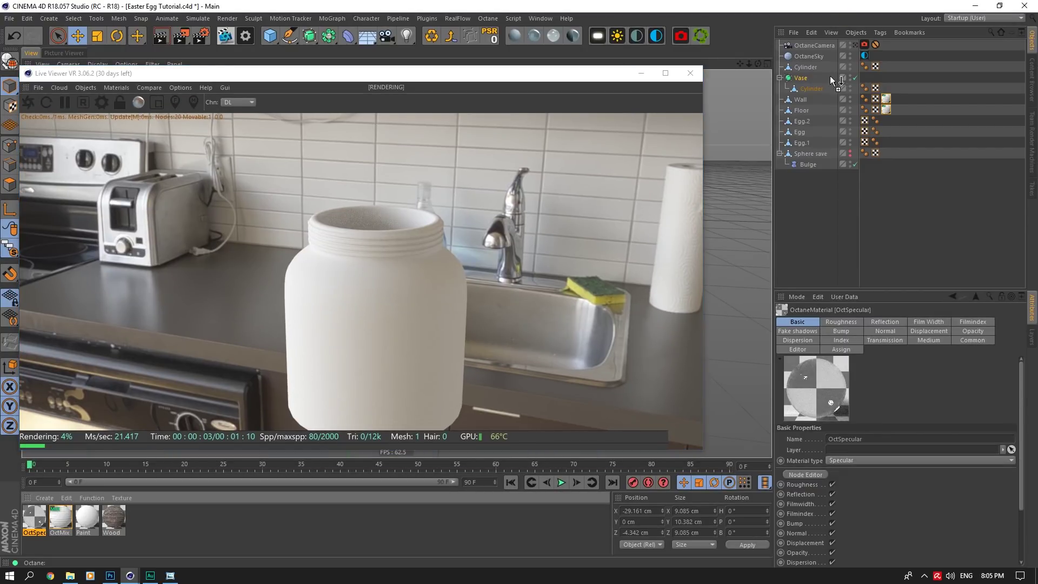
{"action": "left_click_drag", "start_coordinate": [817, 90], "coordinate": [817, 90]}
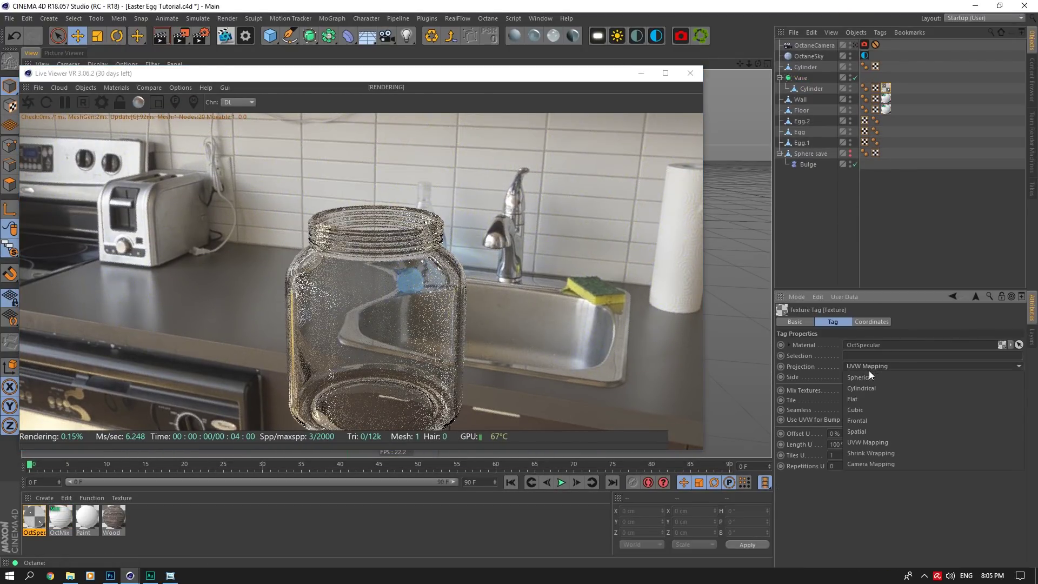
Step: Rename the specular material as Glass, keeping its settings open beside the jar render
{"action": "double_click", "coordinate": [34, 518]}
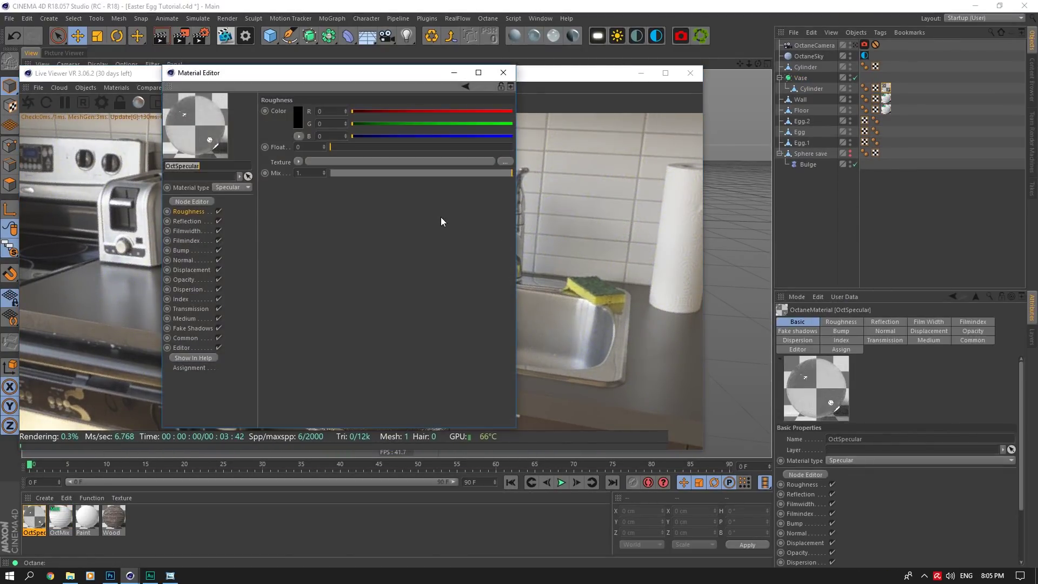
{"action": "type", "text": "Glass"}
{"action": "left_click_drag", "start_coordinate": [321, 79], "coordinate": [759, 206]}
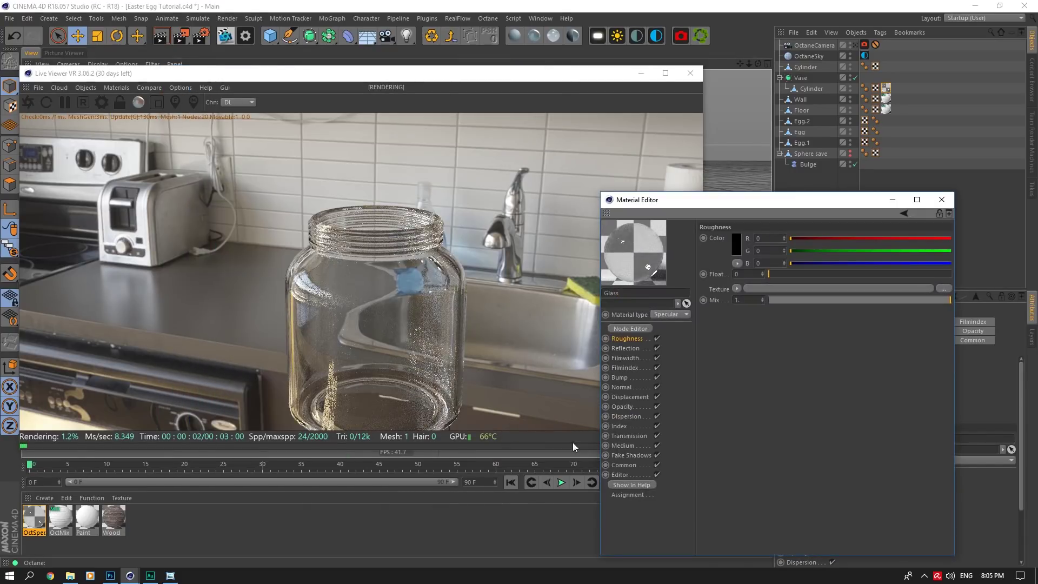
Step: Review the Glass material's index and transmission settings, and enable Fake Shadows
{"action": "left_click", "coordinate": [625, 428]}
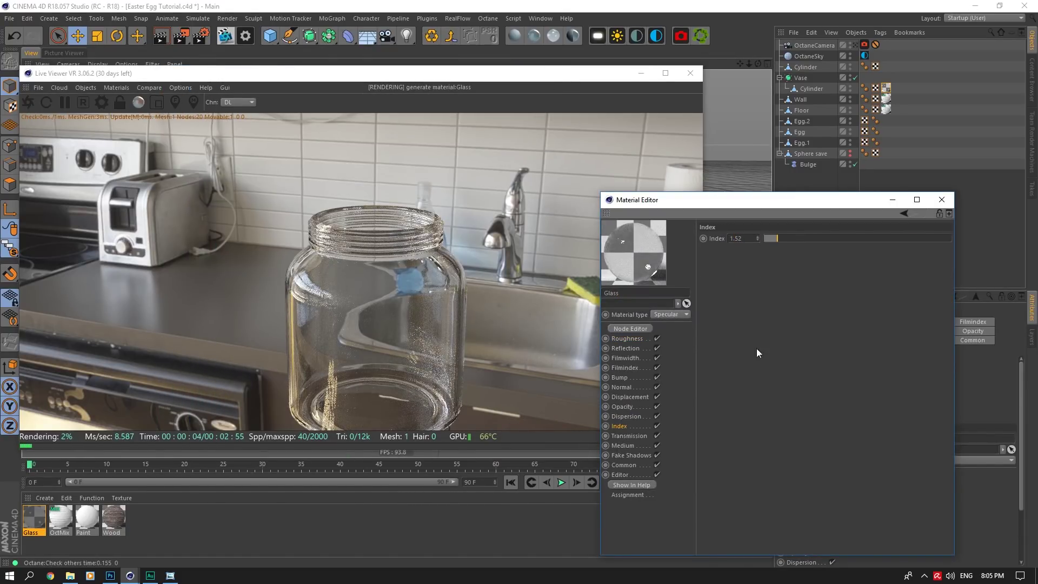
{"action": "left_click", "coordinate": [630, 436]}
{"action": "left_click", "coordinate": [631, 456]}
{"action": "left_click", "coordinate": [754, 237]}
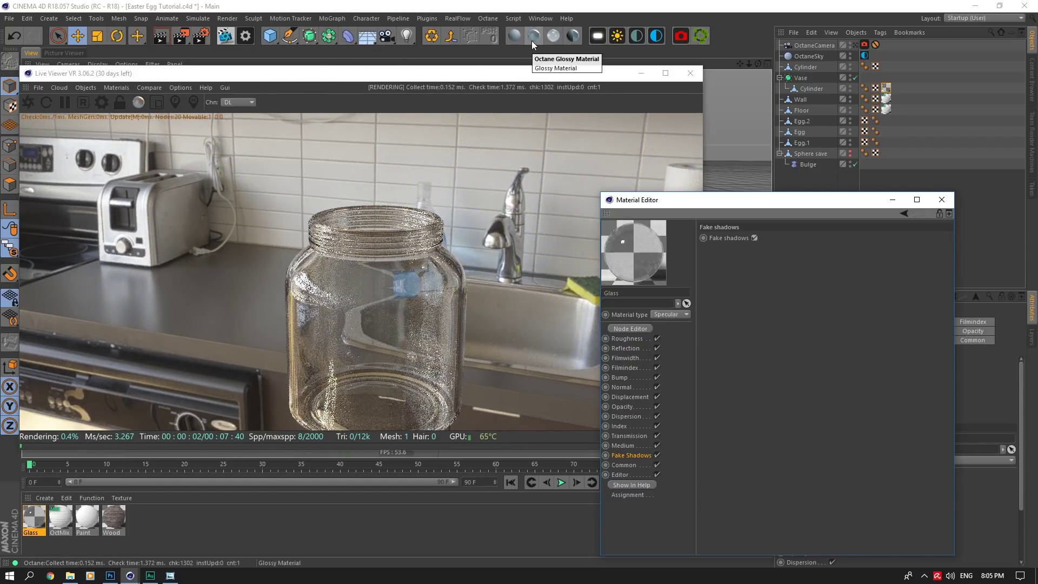
Step: Create an Octane Mix material, apply it to the Cylinder inside Vase, and assign Paint as Material1 and Glass as Material2
{"action": "left_click", "coordinate": [572, 36]}
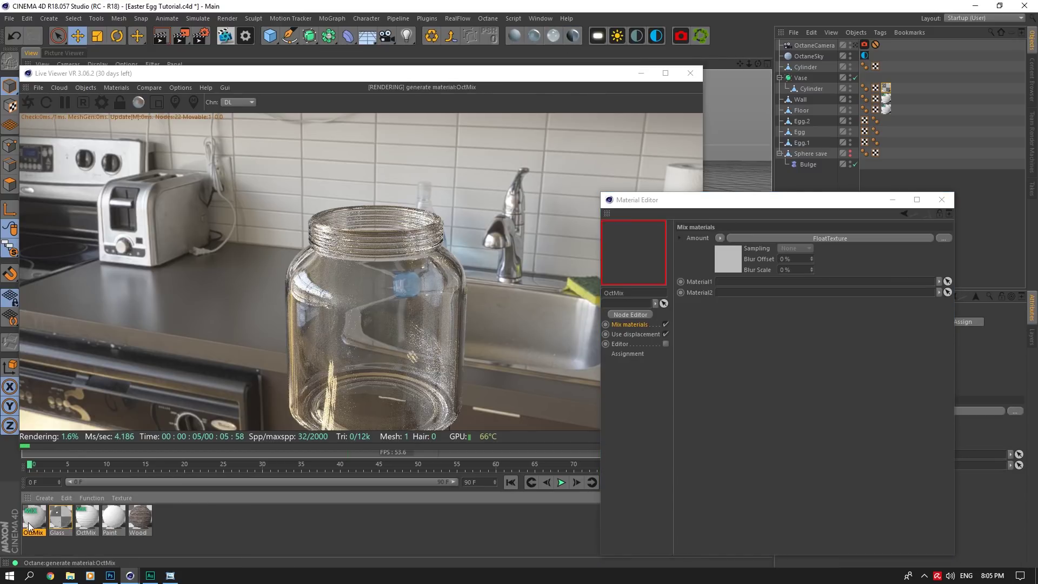
{"action": "left_click_drag", "start_coordinate": [884, 89], "coordinate": [885, 88]}
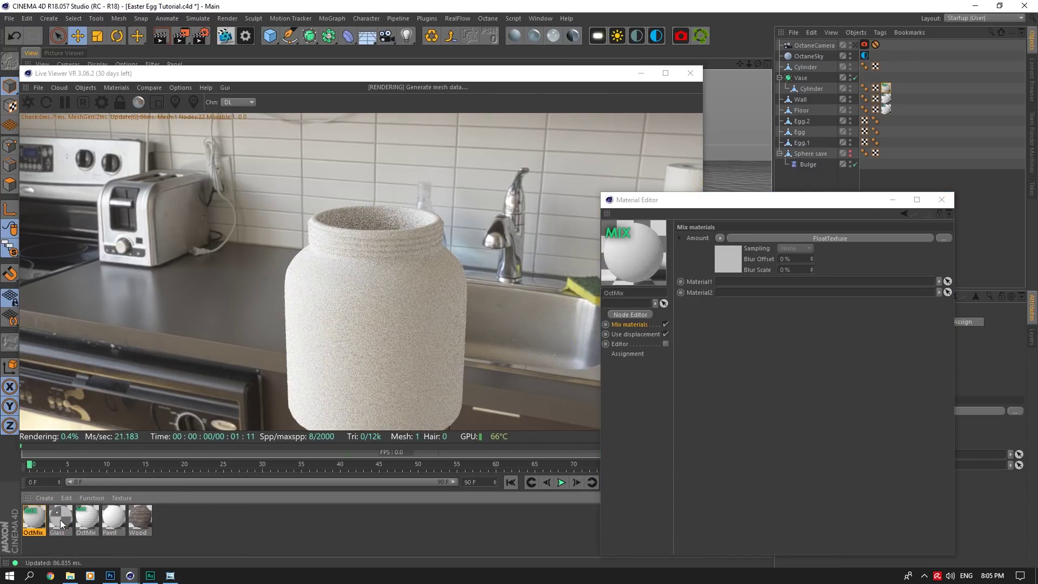
{"action": "mouse_move", "coordinate": [113, 518]}
{"action": "left_mouse_down"}
{"action": "mouse_move", "coordinate": [705, 273]}
{"action": "mouse_move", "coordinate": [729, 283]}
{"action": "left_mouse_up"}
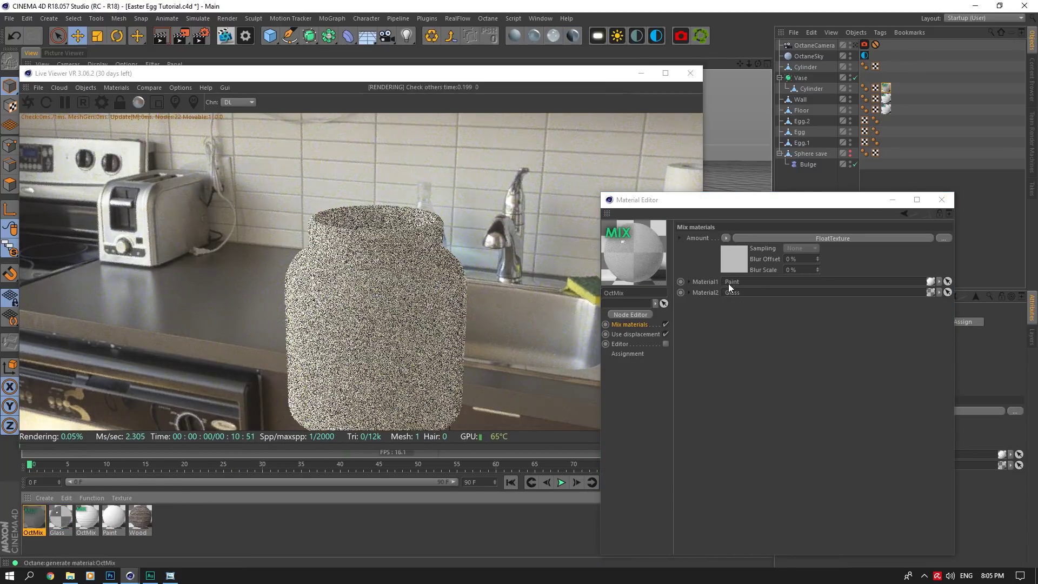
Step: Replace the mix material's Amount float texture with an Octane ImageTexture
{"action": "left_click_drag", "start_coordinate": [750, 61], "coordinate": [735, 74]}
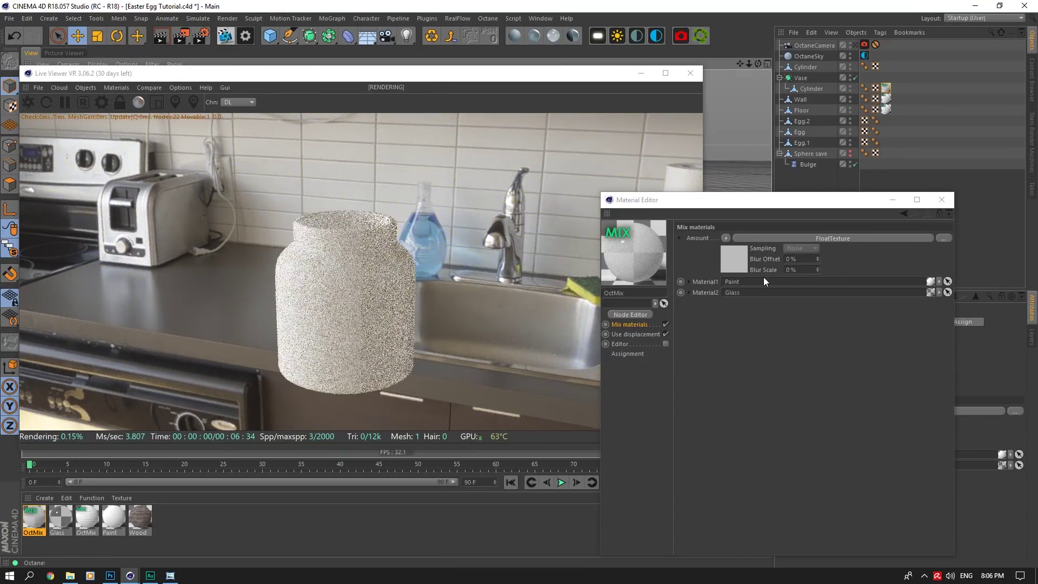
{"action": "left_click", "coordinate": [725, 237]}
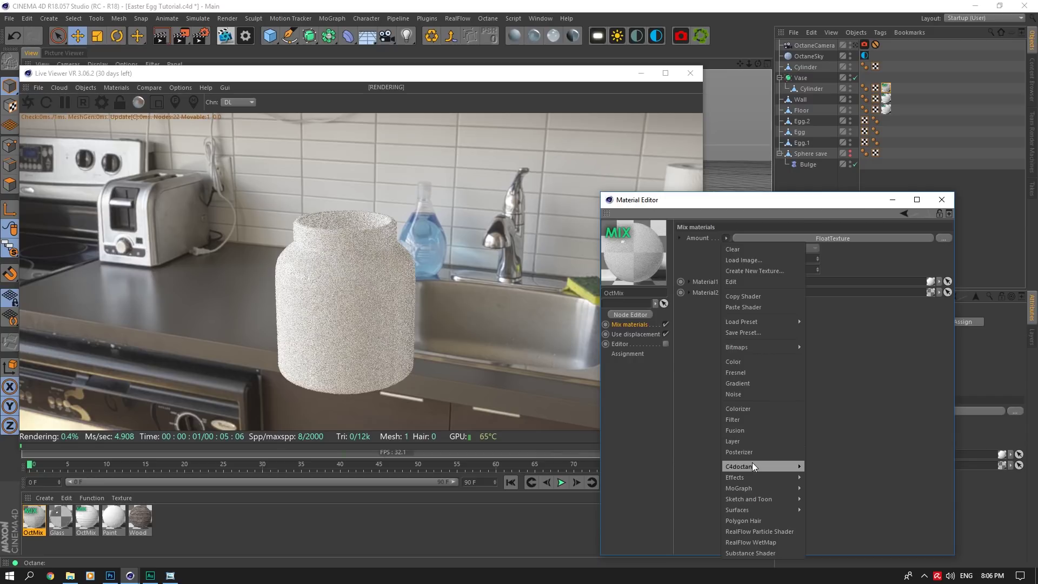
{"action": "mouse_move", "coordinate": [753, 465]}
{"action": "left_click", "coordinate": [825, 333]}
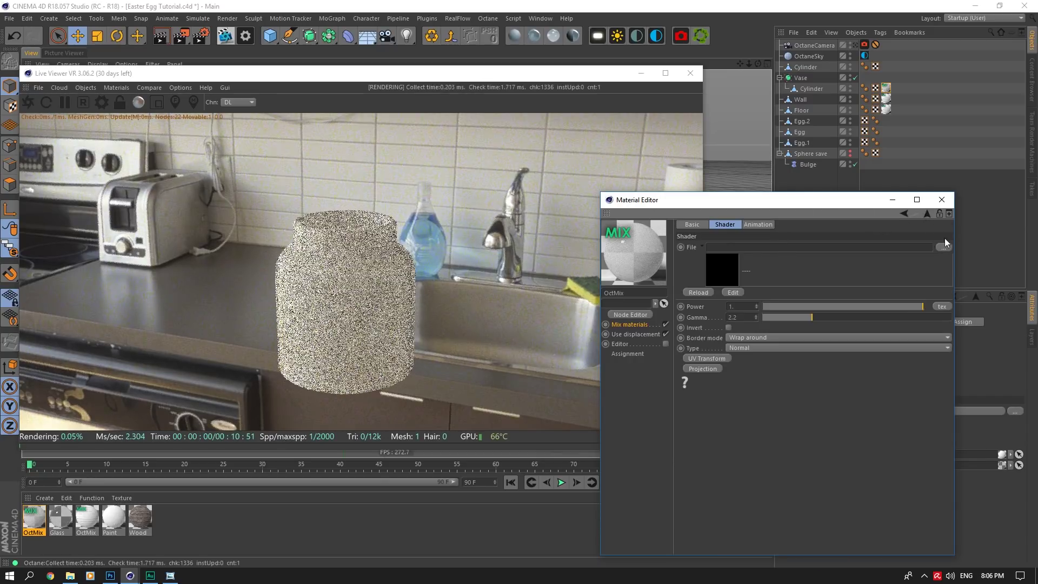
Step: Load a dirt map from the Dirt Wipes 005 folder in Surface Imperfections, without copying it to the project location
{"action": "left_click", "coordinate": [943, 245]}
{"action": "left_click", "coordinate": [799, 50]}
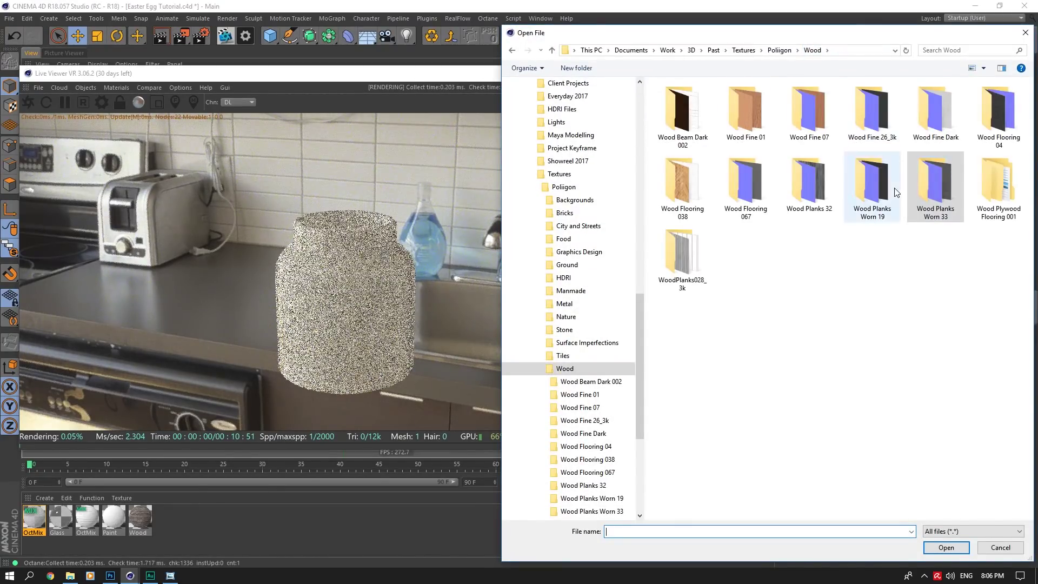
{"action": "left_click", "coordinate": [779, 50]}
{"action": "double_click", "coordinate": [997, 178]}
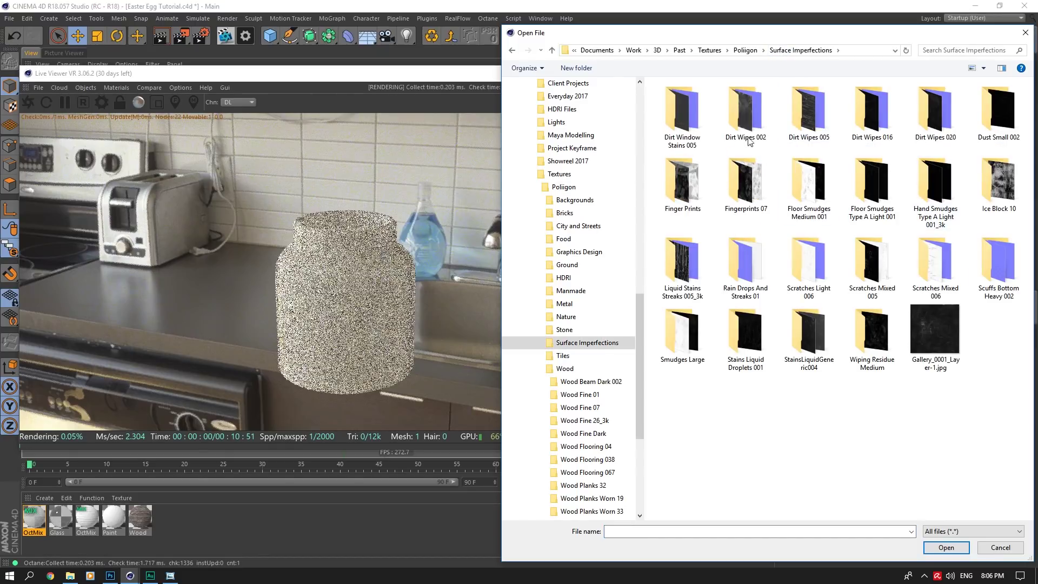
{"action": "double_click", "coordinate": [821, 120]}
{"action": "left_click", "coordinate": [739, 142]}
{"action": "left_click", "coordinate": [946, 547]}
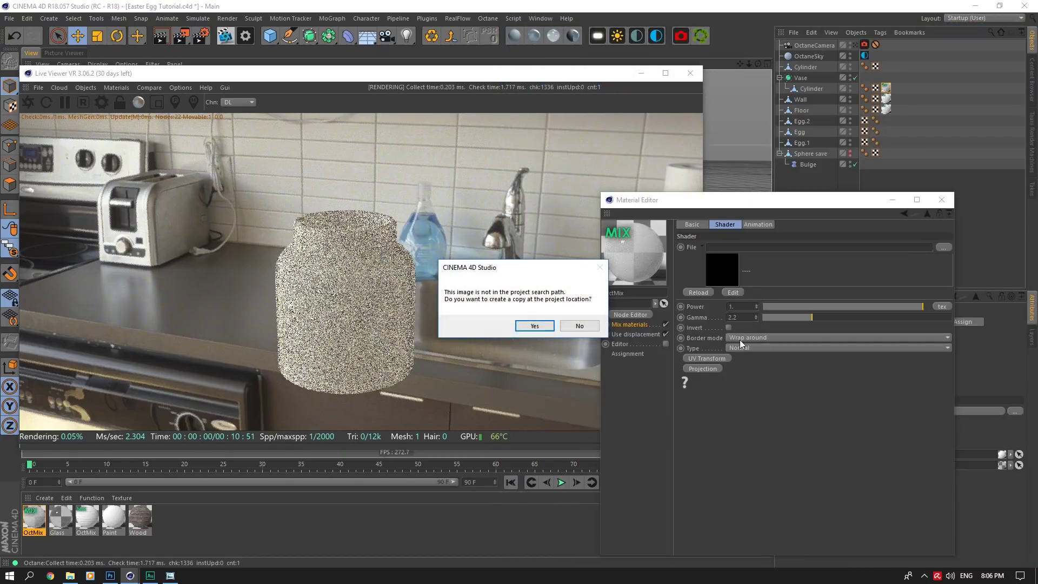
{"action": "left_click", "coordinate": [575, 326]}
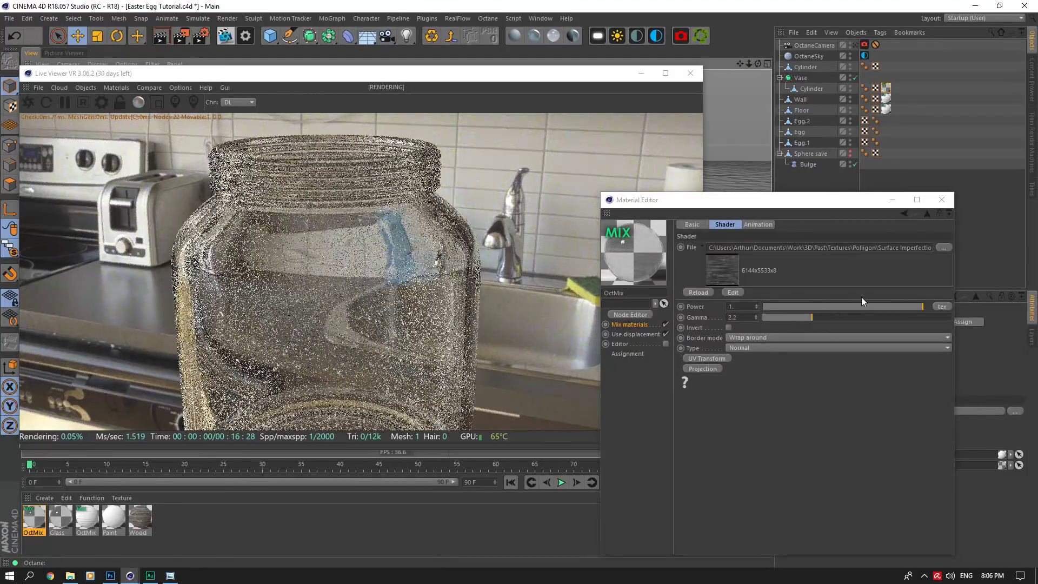
Step: Add a UV Transform to the image texture, lock its aspect ratio and scale it to about 0.298
{"action": "left_click", "coordinate": [703, 358]}
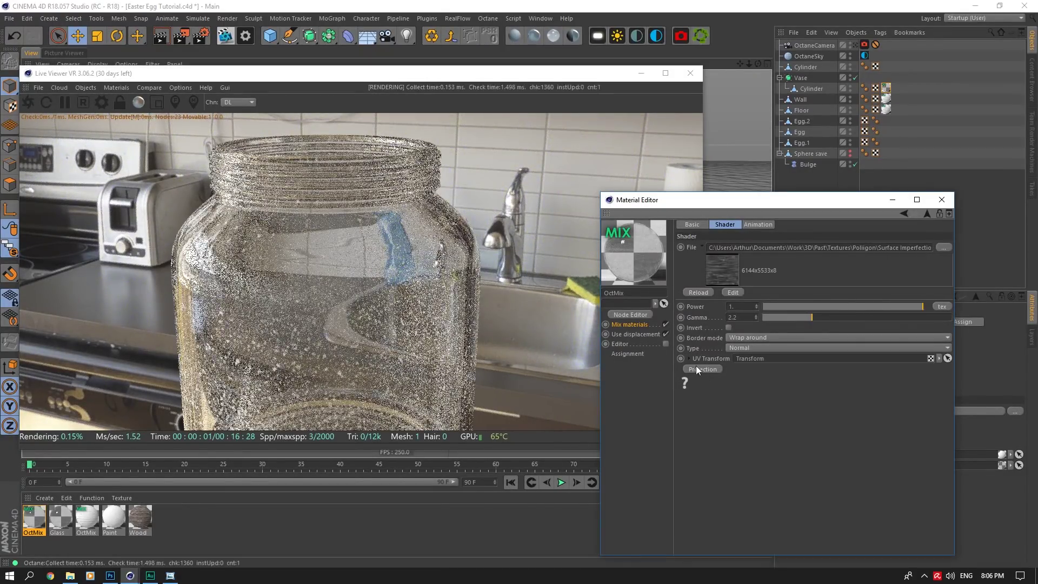
{"action": "left_click", "coordinate": [746, 469]}
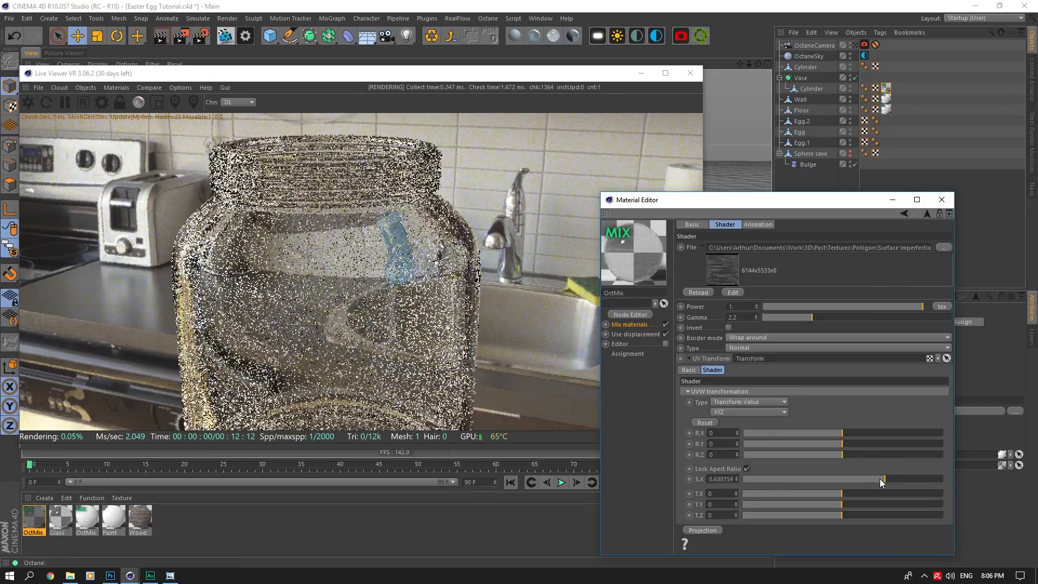
{"action": "left_click_drag", "start_coordinate": [880, 478], "coordinate": [868, 478]}
Step: Test different gamma and power values on the image texture, settling on Power 1 and Gamma 2
{"action": "left_click_drag", "start_coordinate": [799, 317], "coordinate": [781, 318]}
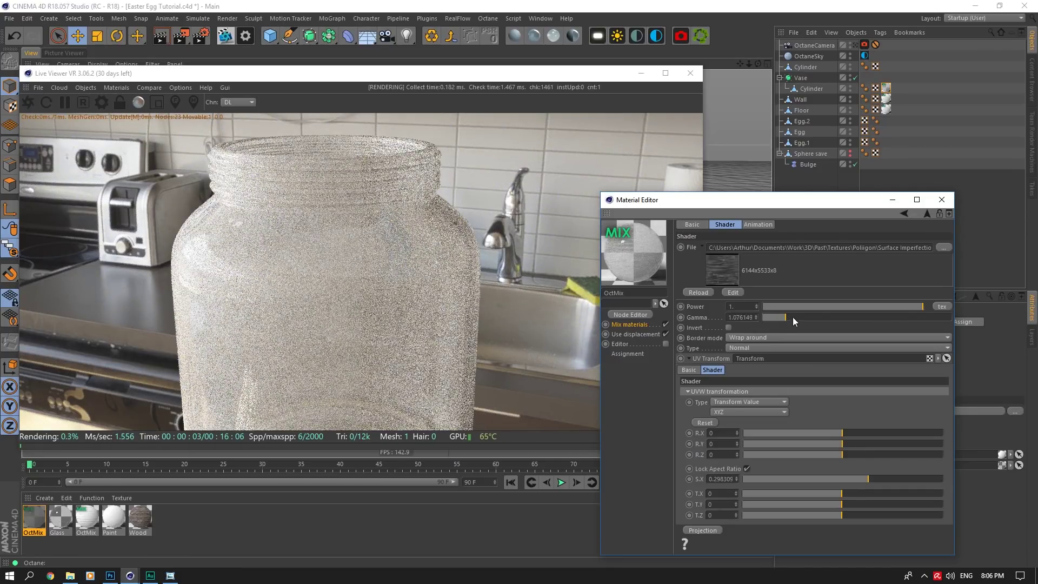
{"action": "left_click_drag", "start_coordinate": [792, 318], "coordinate": [1025, 303]}
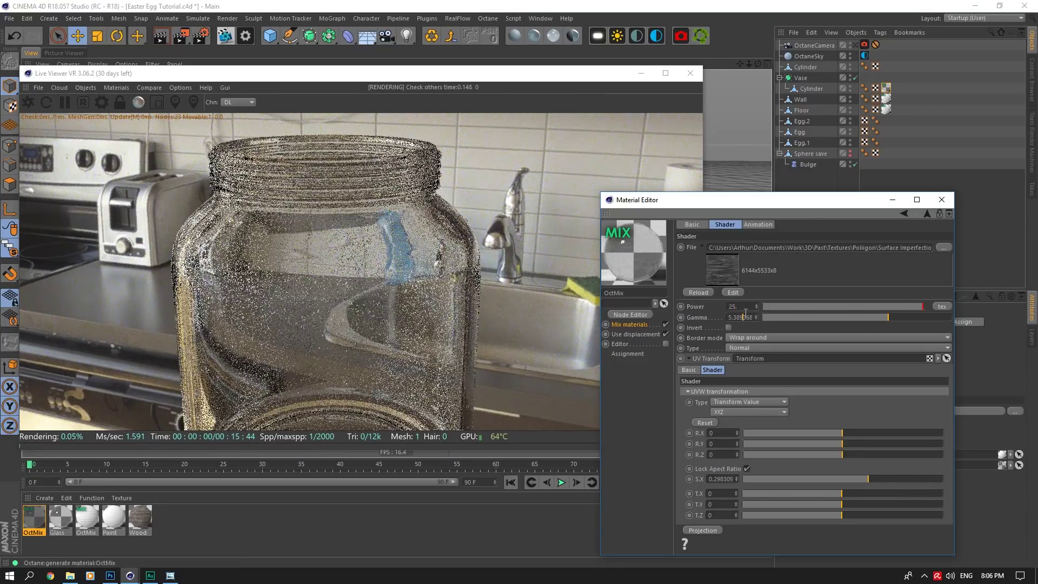
{"action": "type", "text": "25."}
{"action": "double_click", "coordinate": [747, 306]}
{"action": "type", "text": "1"}
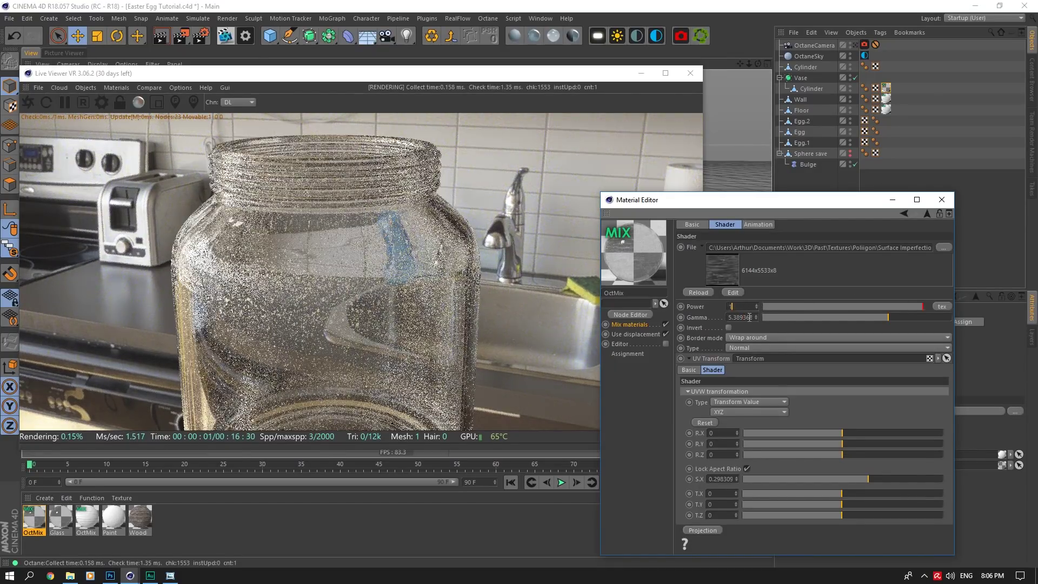
{"action": "double_click", "coordinate": [750, 318]}
{"action": "type", "text": "2"}
{"action": "key", "text": "Return"}
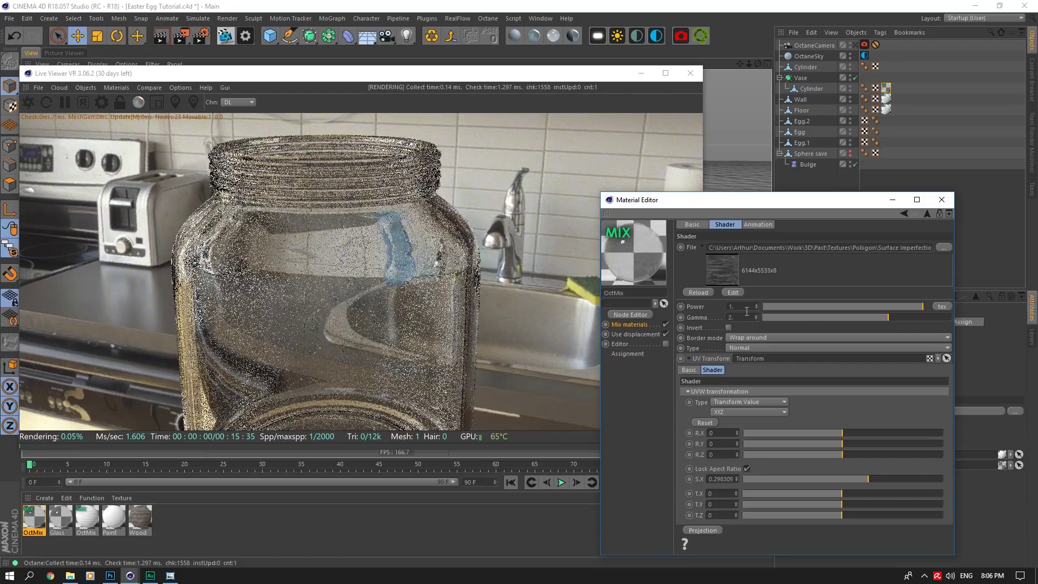
Step: Insert a Color Correction node between the ImageTexture and the Amount input of OctMix in the Octane Node Editor
{"action": "left_click", "coordinate": [630, 314]}
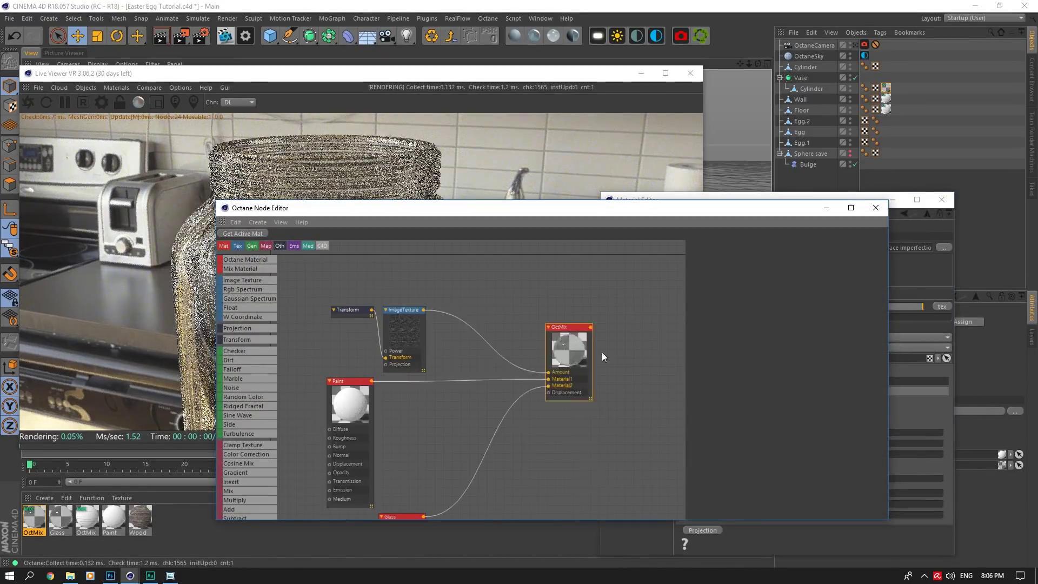
{"action": "left_click_drag", "start_coordinate": [568, 349], "coordinate": [608, 355]}
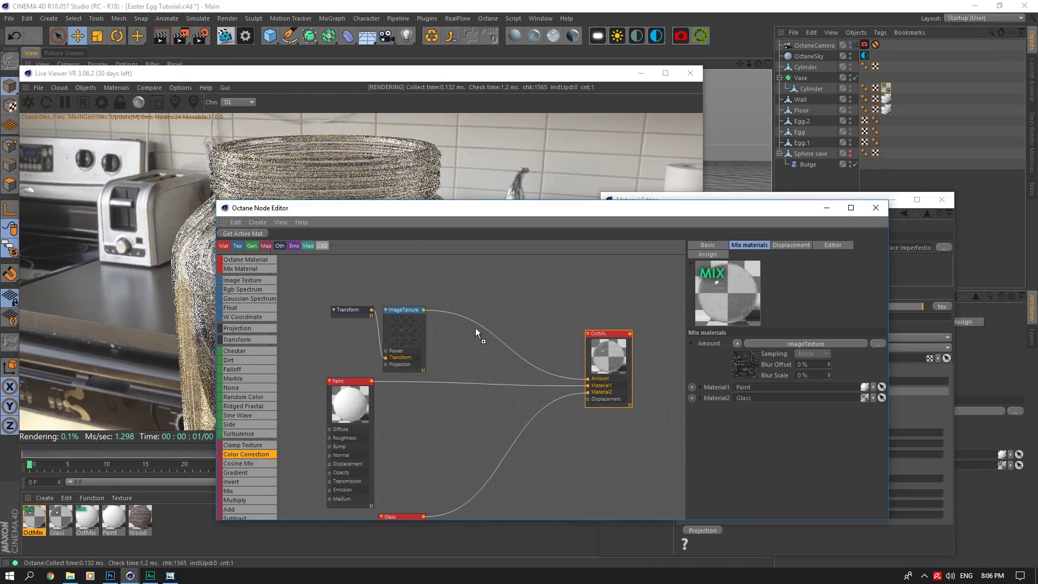
{"action": "left_click_drag", "start_coordinate": [476, 331], "coordinate": [481, 344]}
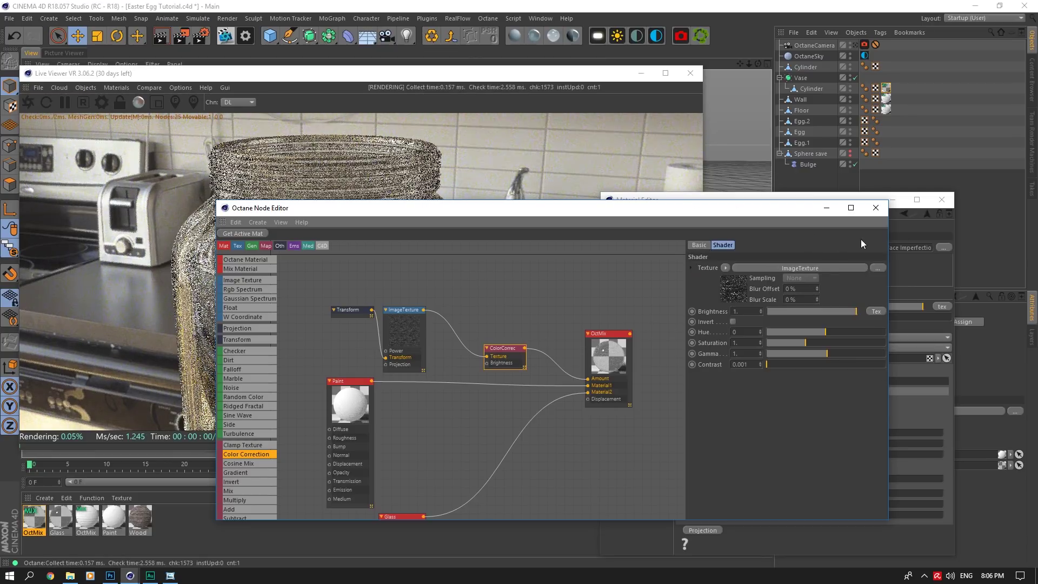
Step: Set the Color Correction node's contrast to 1000 and its gamma to about 0.155 for chipped paint on the jar
{"action": "left_click_drag", "start_coordinate": [724, 208], "coordinate": [858, 251]}
{"action": "left_click", "coordinate": [1003, 384]}
{"action": "left_click_drag", "start_coordinate": [962, 395], "coordinate": [953, 396]}
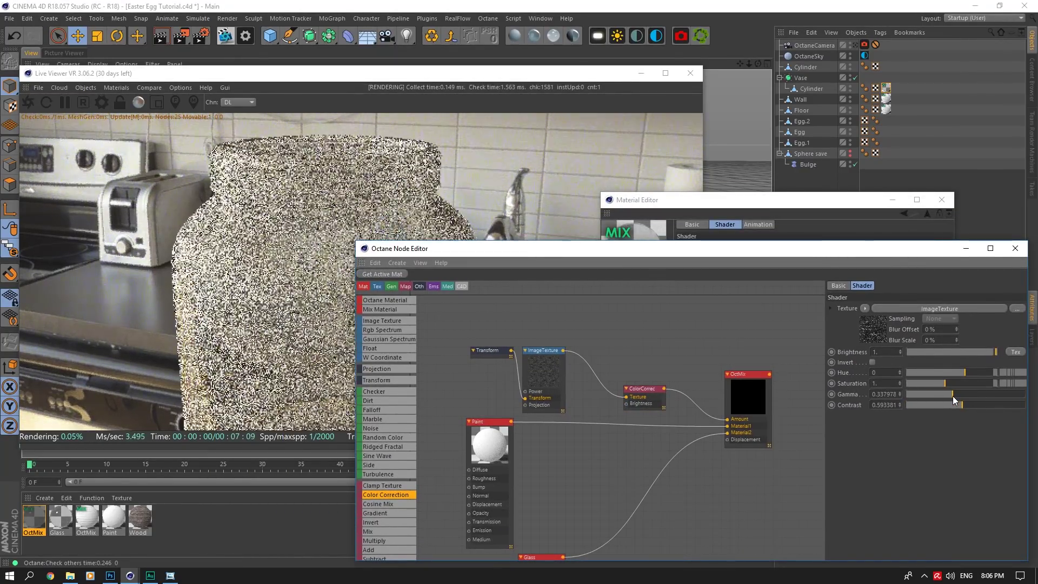
{"action": "left_click_drag", "start_coordinate": [408, 243], "coordinate": [382, 235]}
{"action": "left_click_drag", "start_coordinate": [891, 393], "coordinate": [941, 394]}
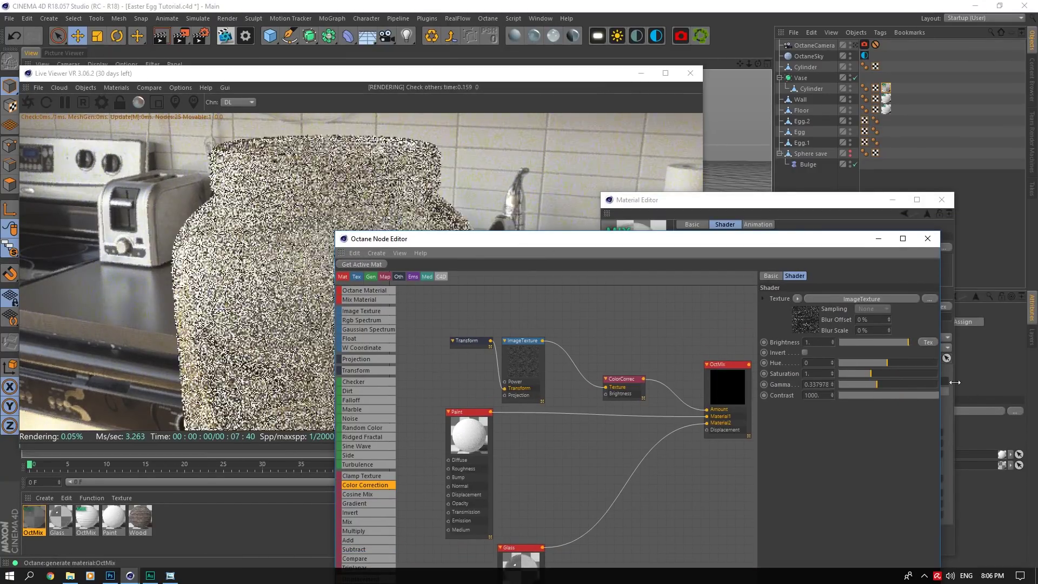
{"action": "left_click_drag", "start_coordinate": [665, 238], "coordinate": [735, 233]}
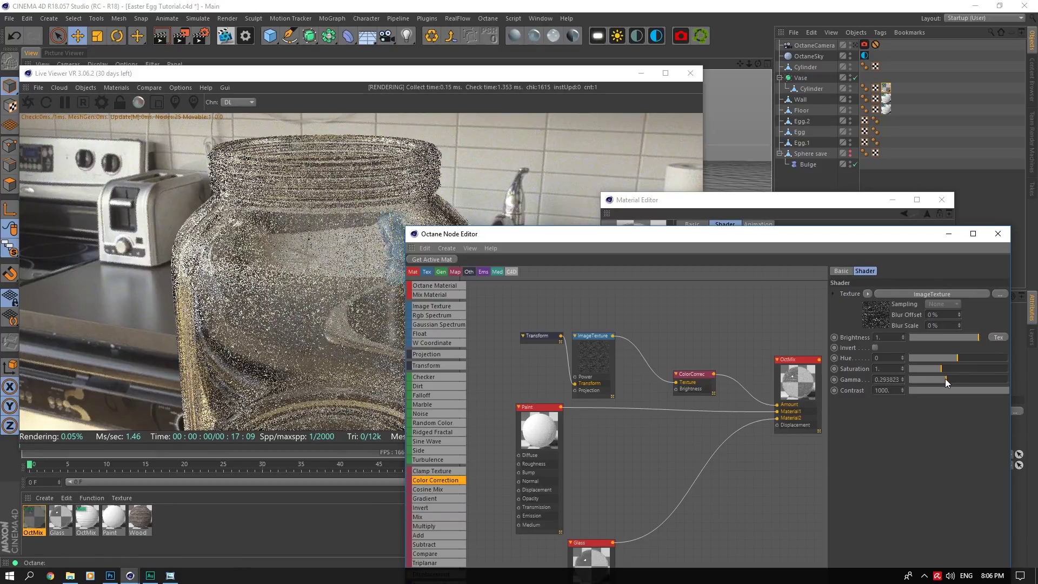
{"action": "left_click_drag", "start_coordinate": [945, 379], "coordinate": [941, 378]}
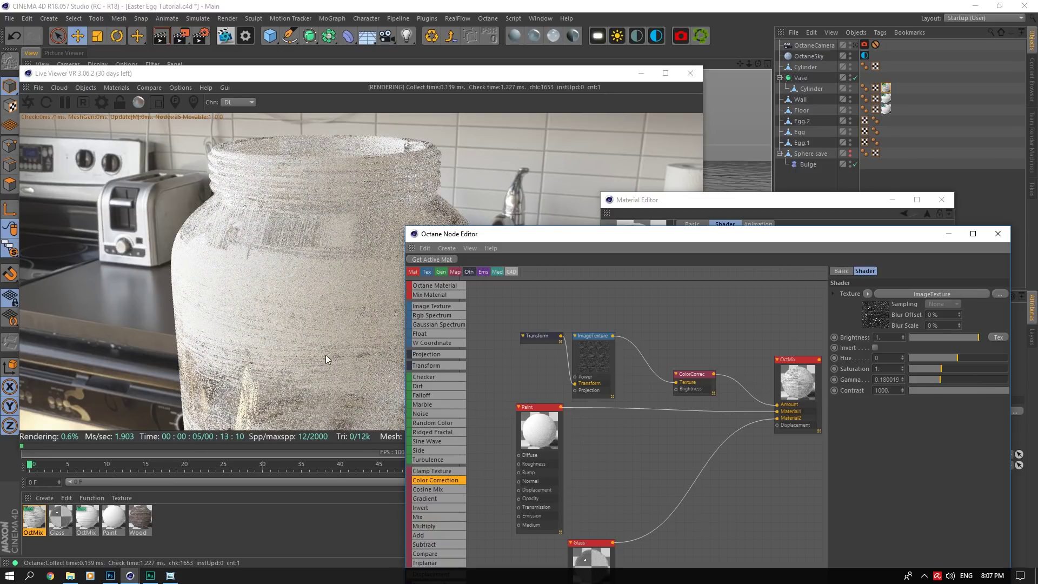
{"action": "left_click_drag", "start_coordinate": [941, 379], "coordinate": [939, 378]}
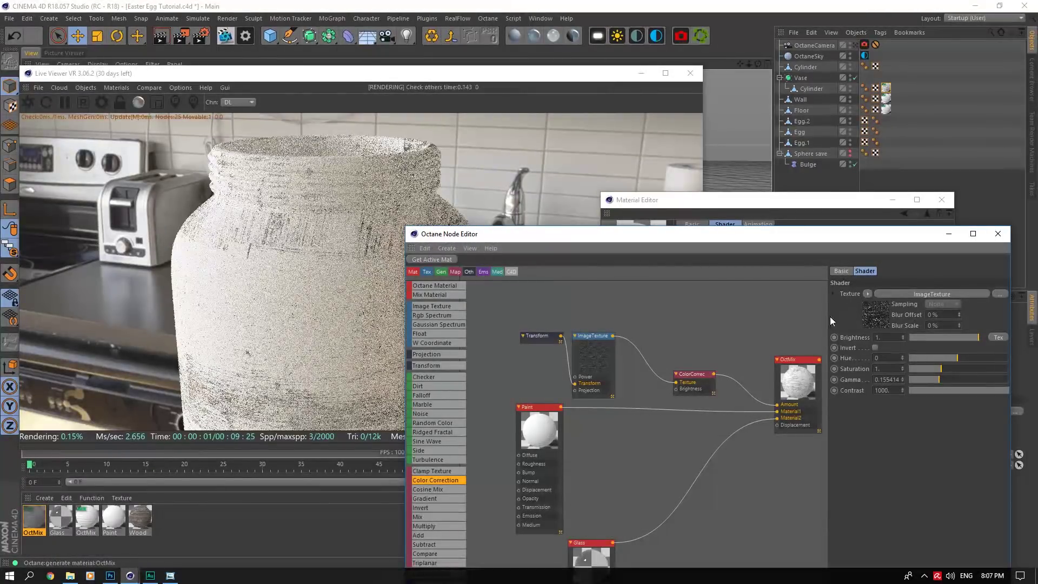
Step: Save the project with the whole jar in view, and close the live render and material windows
{"action": "mouse_move", "coordinate": [750, 63]}
{"action": "left_mouse_down"}
{"action": "mouse_move", "coordinate": [725, 68]}
{"action": "mouse_move", "coordinate": [750, 62]}
{"action": "left_mouse_up"}
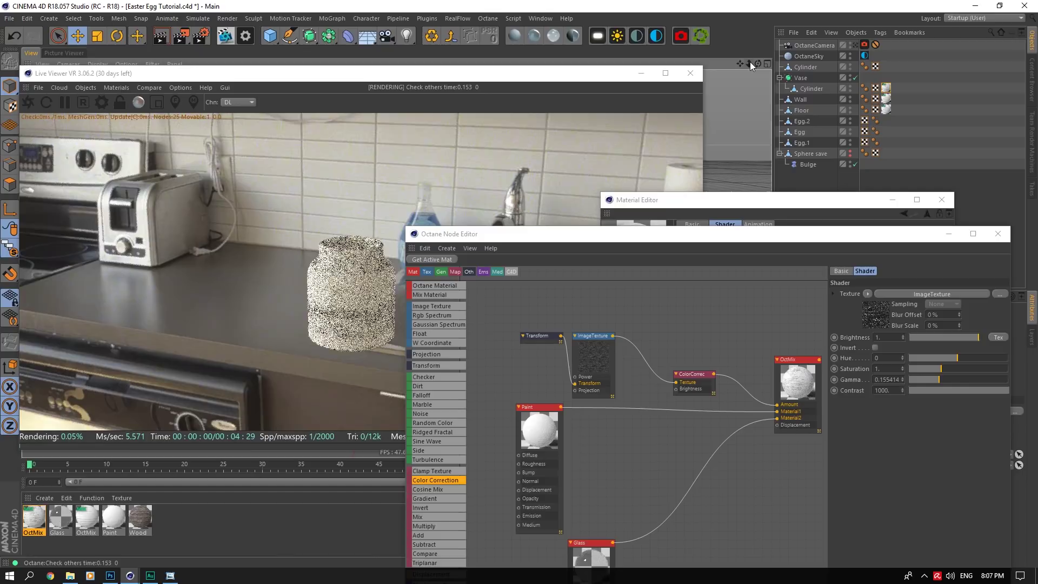
{"action": "key", "text": "ctrl+s"}
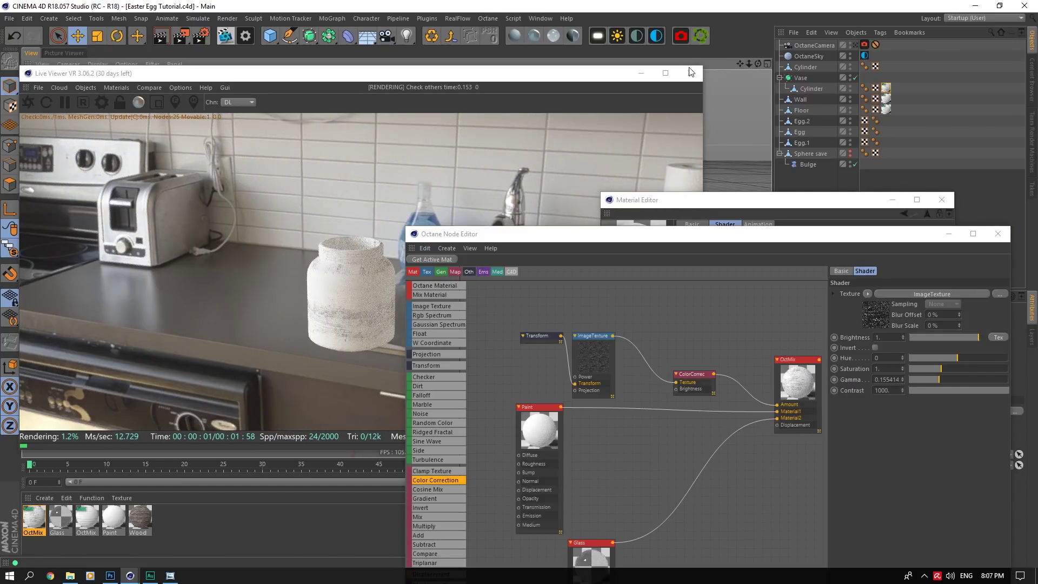
{"action": "left_click", "coordinate": [690, 73]}
{"action": "left_click", "coordinate": [942, 200]}
Step: Turn off viewport solo to show the whole scene, and select the middle egg with its X size highlighted
{"action": "left_click_drag", "start_coordinate": [14, 238], "coordinate": [46, 262]}
{"action": "left_click", "coordinate": [327, 335]}
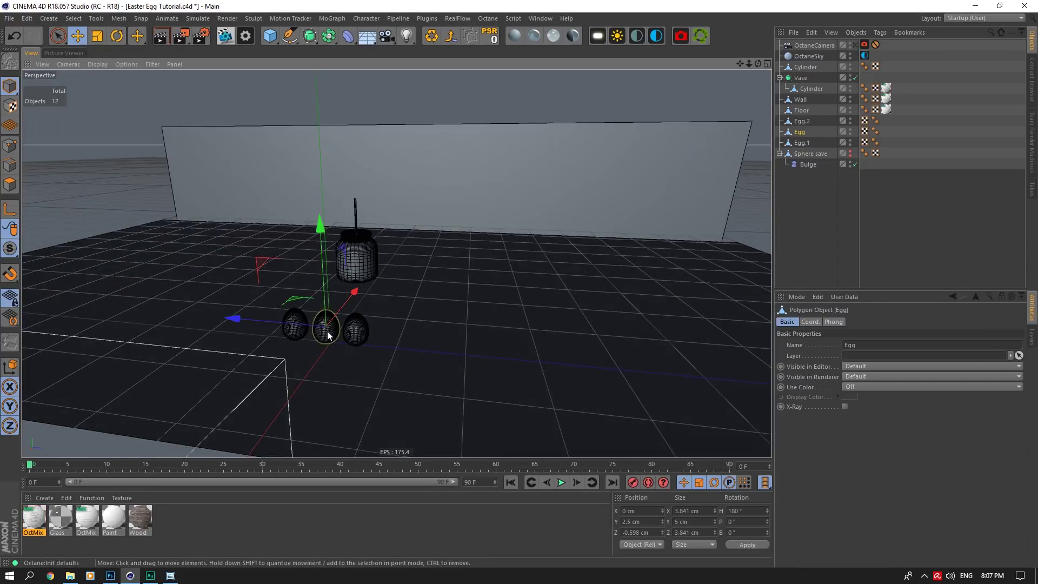
{"action": "left_click", "coordinate": [701, 511]}
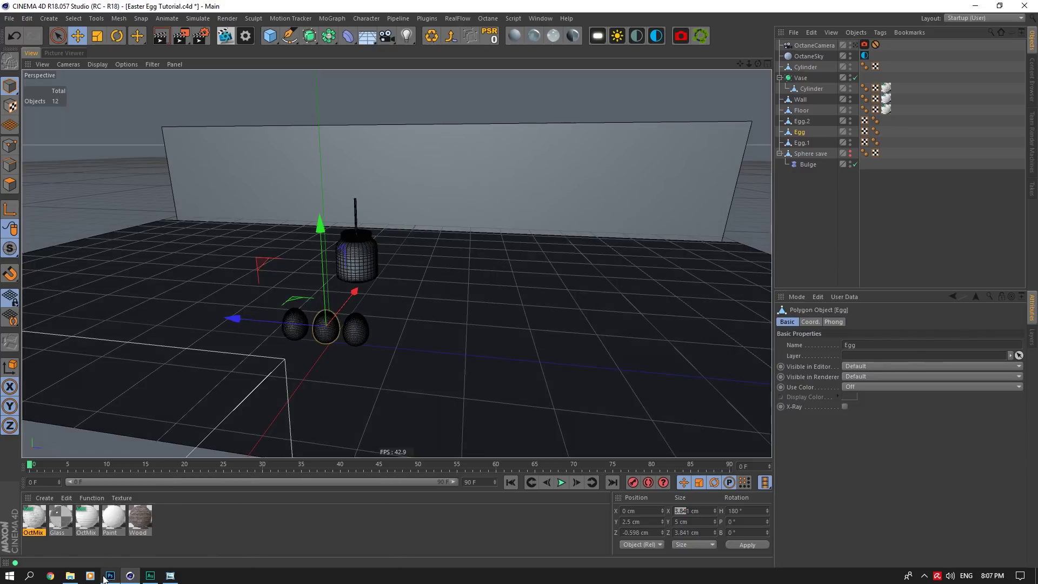
Step: Switch to Photoshop and open Easter.psd from the Desktop folder
{"action": "key", "text": "alt+Tab"}
{"action": "left_click", "coordinate": [70, 576]}
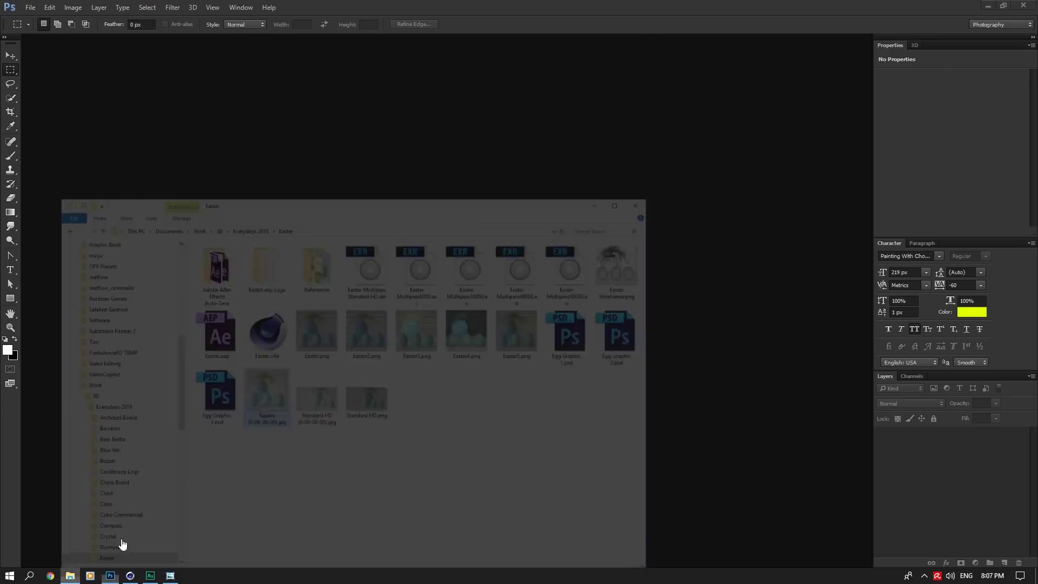
{"action": "left_click", "coordinate": [101, 325]}
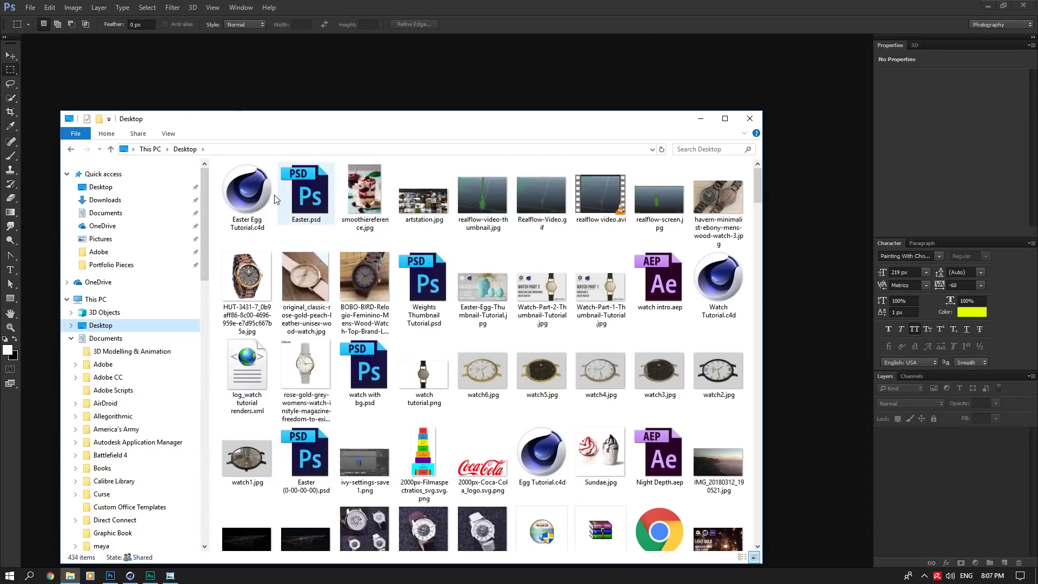
{"action": "left_click", "coordinate": [304, 193]}
{"action": "double_click", "coordinate": [305, 194]}
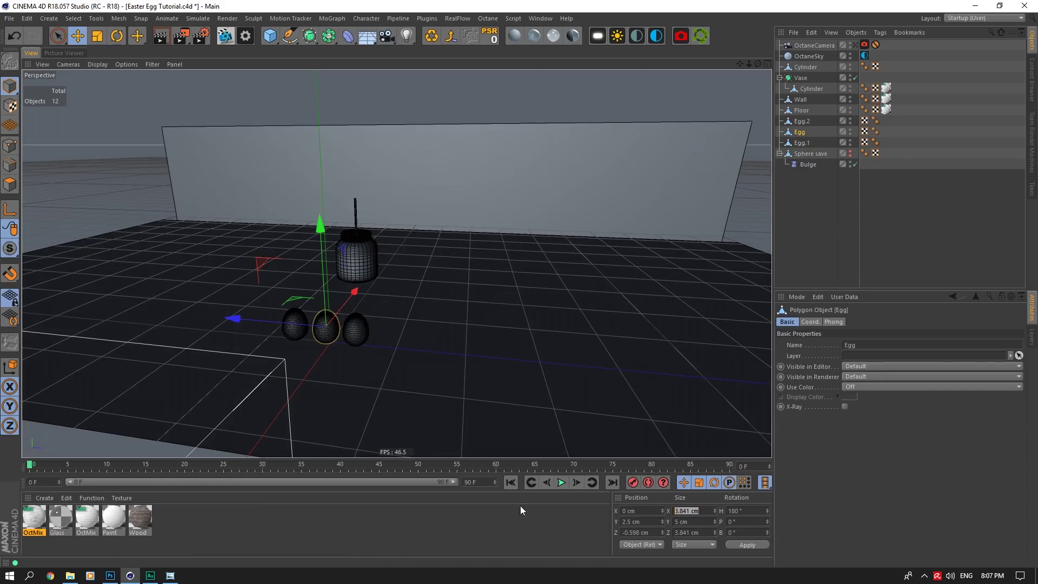
Step: Open the Image Size settings of Easter.psd in Photoshop to examine the egg graphic's pixel dimensions
{"action": "left_click", "coordinate": [109, 575]}
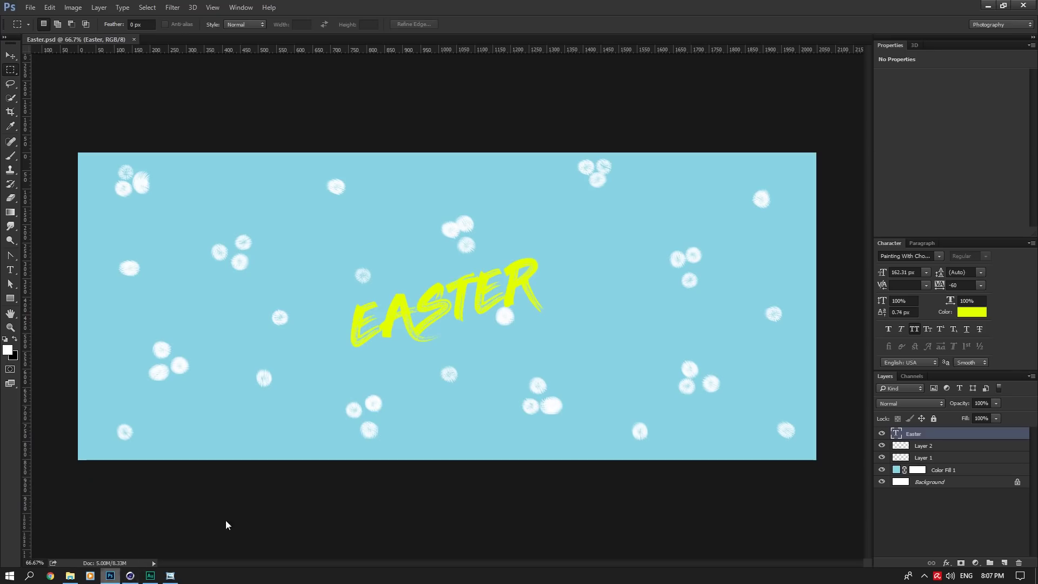
{"action": "left_click", "coordinate": [73, 7]}
{"action": "left_click", "coordinate": [97, 85]}
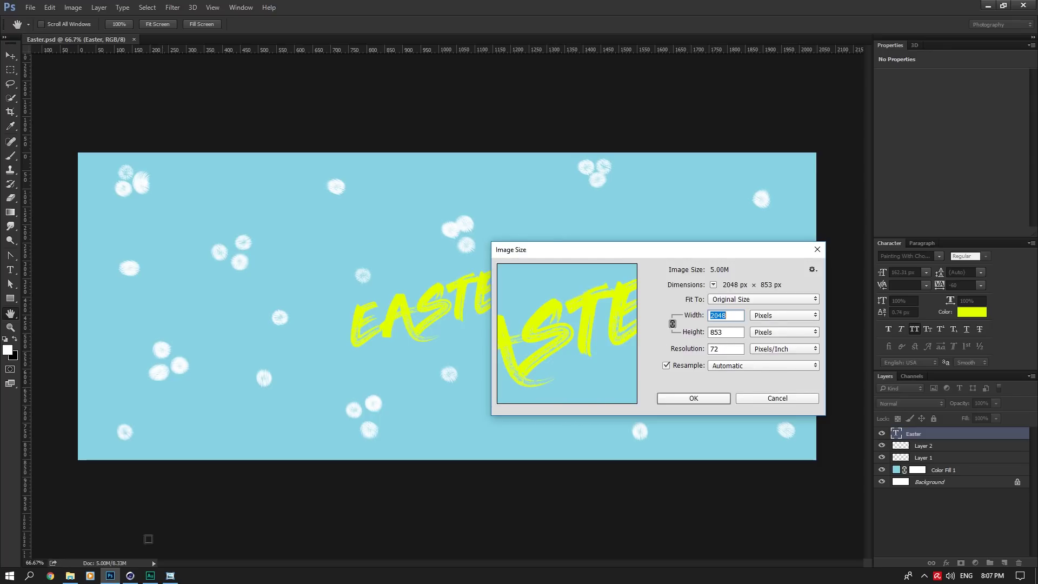
Step: Compare the selected egg's size in Cinema 4D with the image size and canvas size of Easter.psd in Photoshop
{"action": "left_click", "coordinate": [134, 577]}
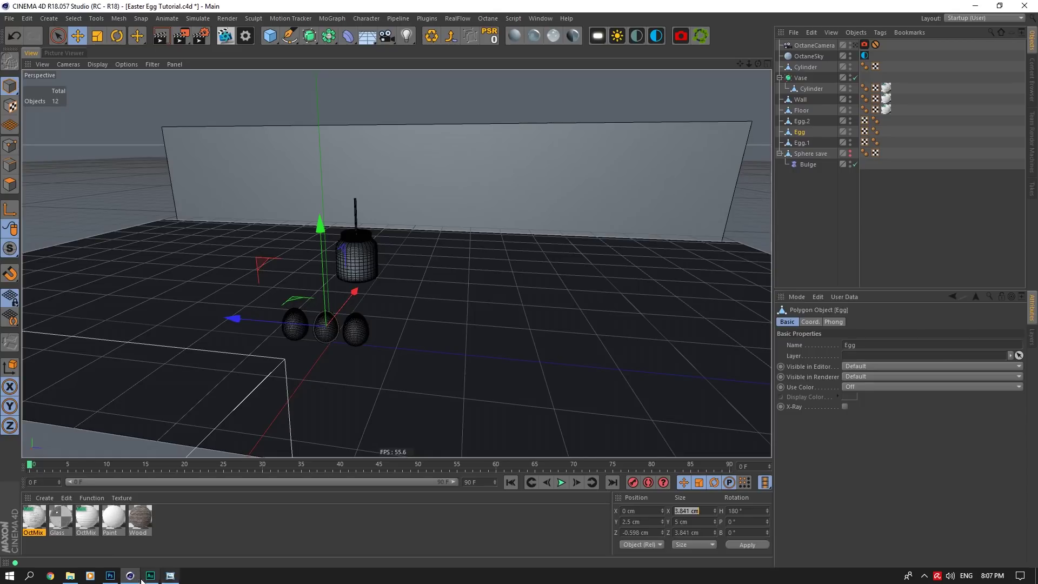
{"action": "left_click", "coordinate": [110, 575]}
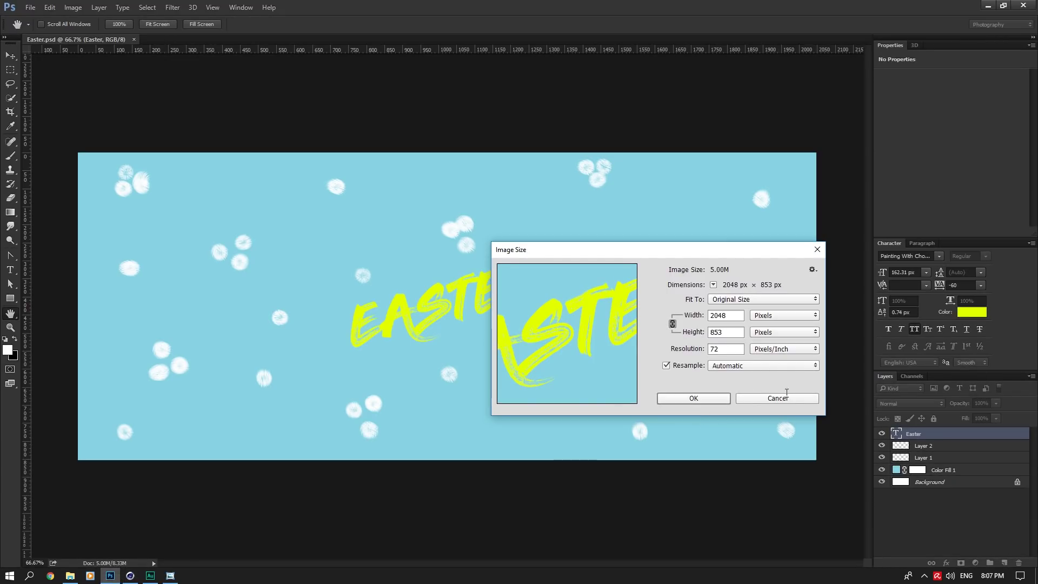
{"action": "left_click", "coordinate": [785, 396]}
{"action": "key", "text": "m"}
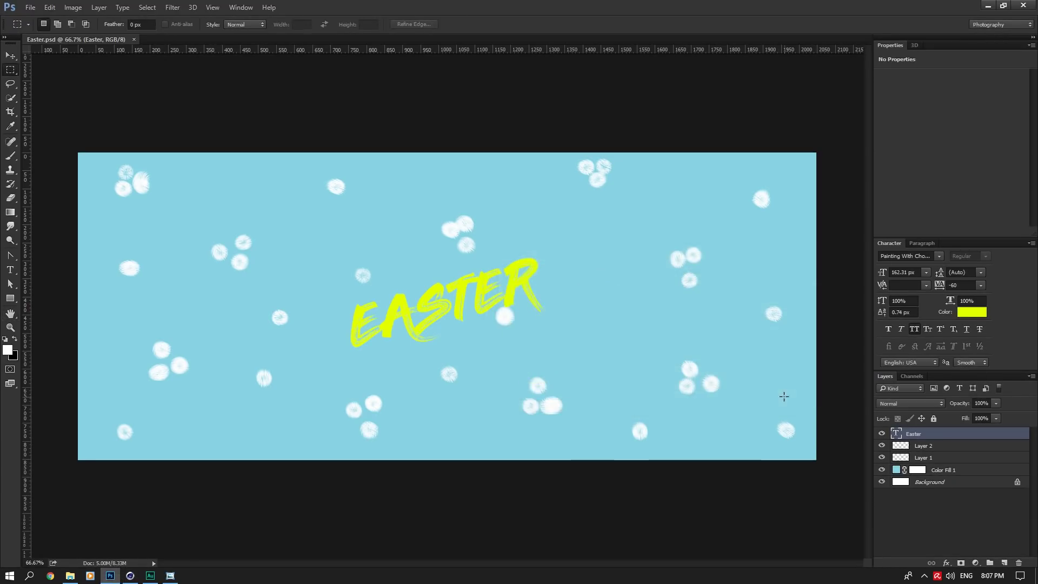
{"action": "left_click", "coordinate": [70, 7]}
{"action": "left_click", "coordinate": [87, 85]}
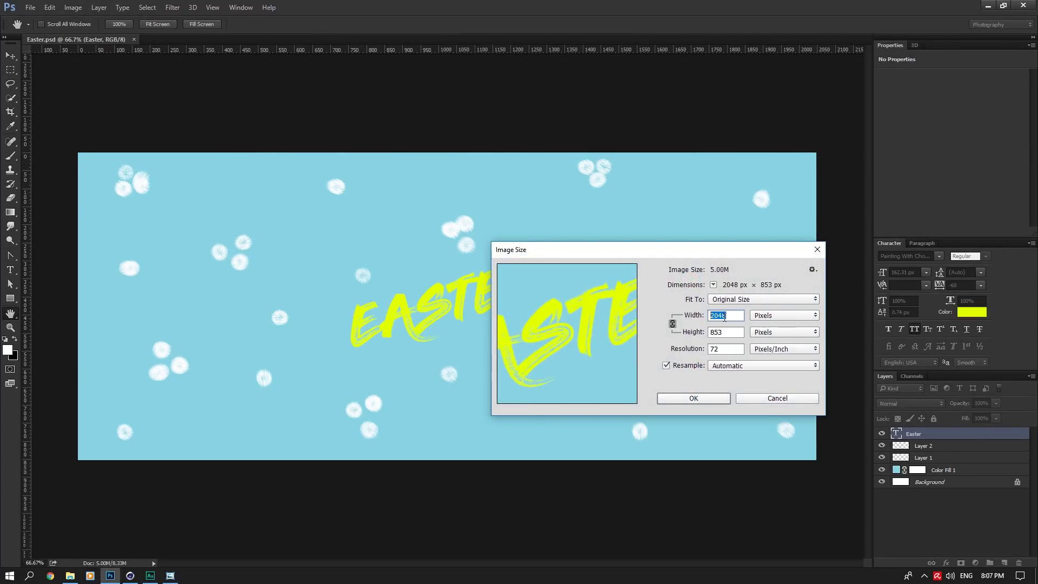
{"action": "left_click", "coordinate": [773, 398]}
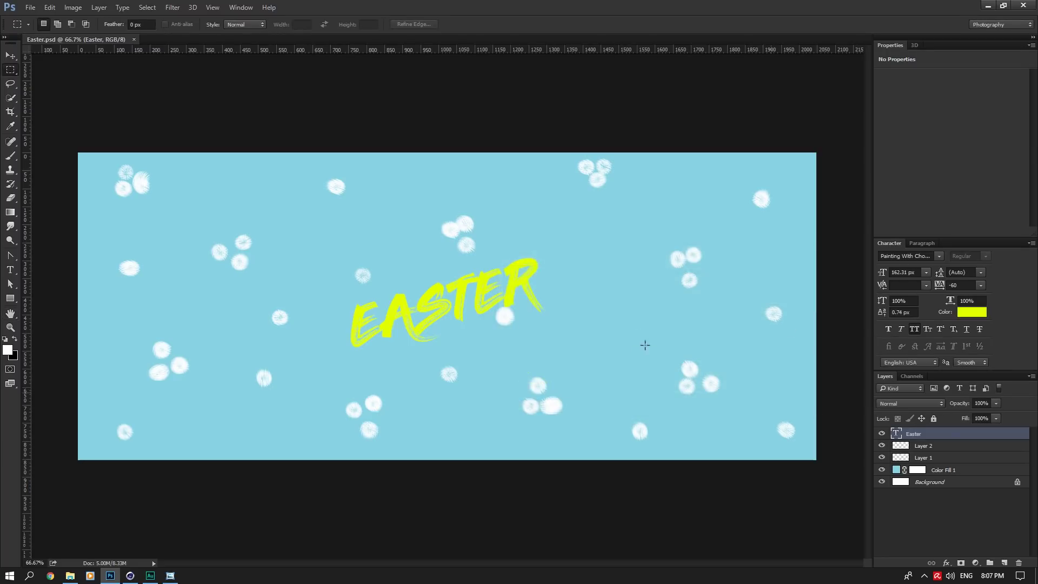
{"action": "left_click", "coordinate": [73, 7]}
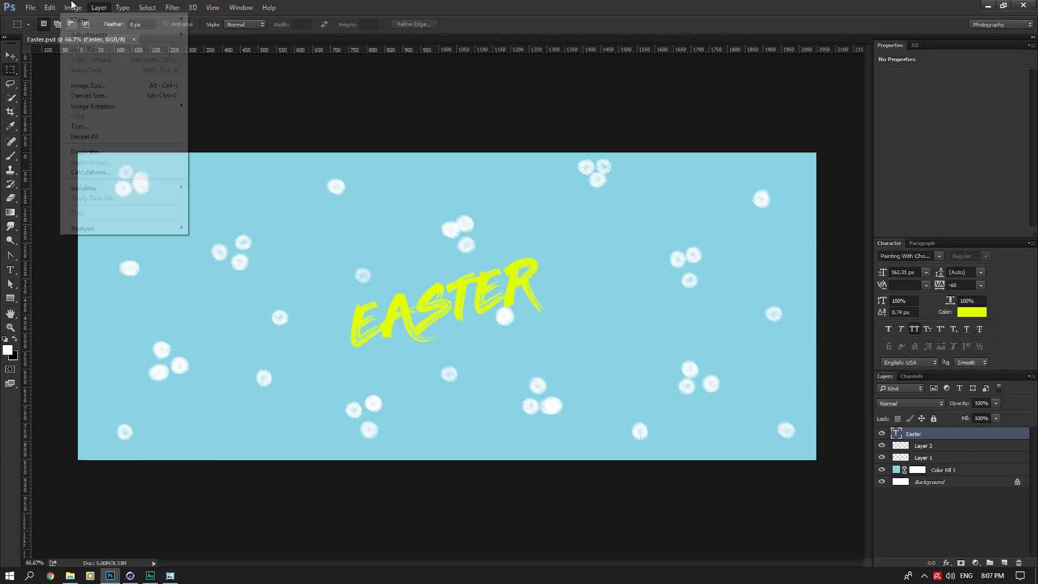
{"action": "left_click", "coordinate": [89, 96]}
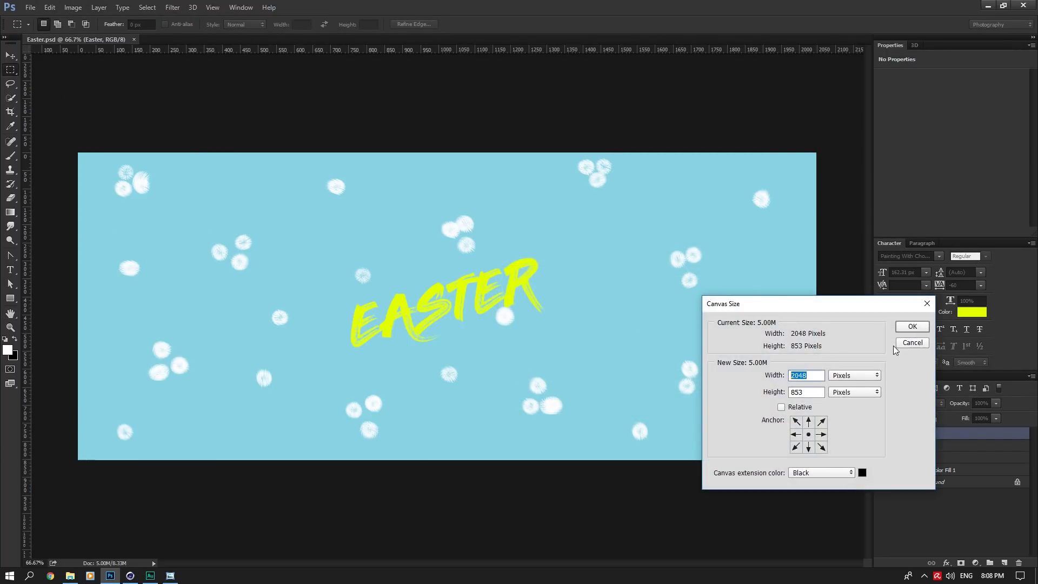
{"action": "left_click", "coordinate": [910, 343]}
Step: Create a new 5 by 12 pixel RGB document at 72 pixels/inch, checking the egg's size in Cinema 4D for its proportions
{"action": "left_click", "coordinate": [30, 7]}
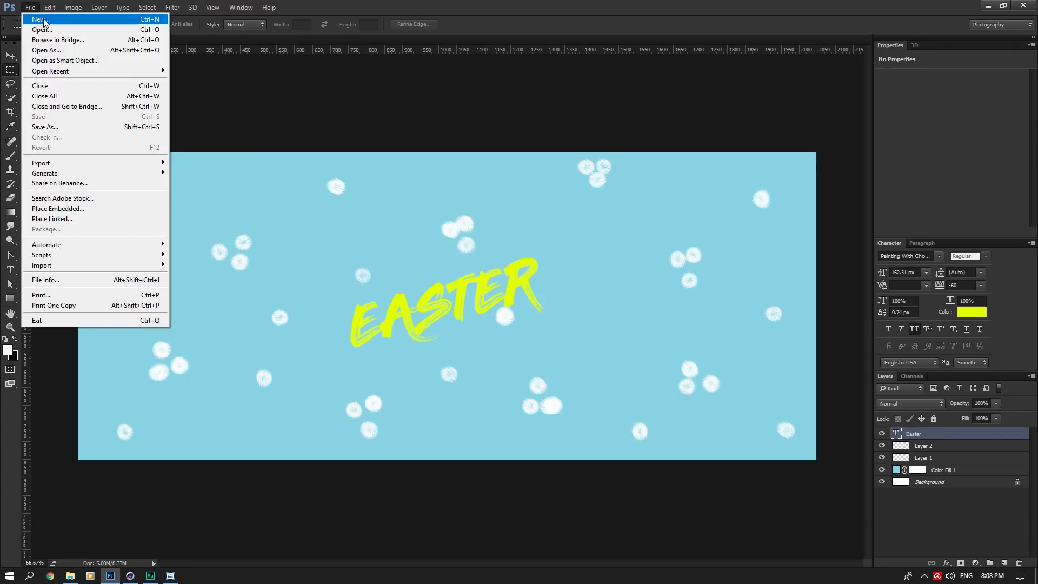
{"action": "left_click", "coordinate": [41, 20]}
{"action": "double_click", "coordinate": [671, 345]}
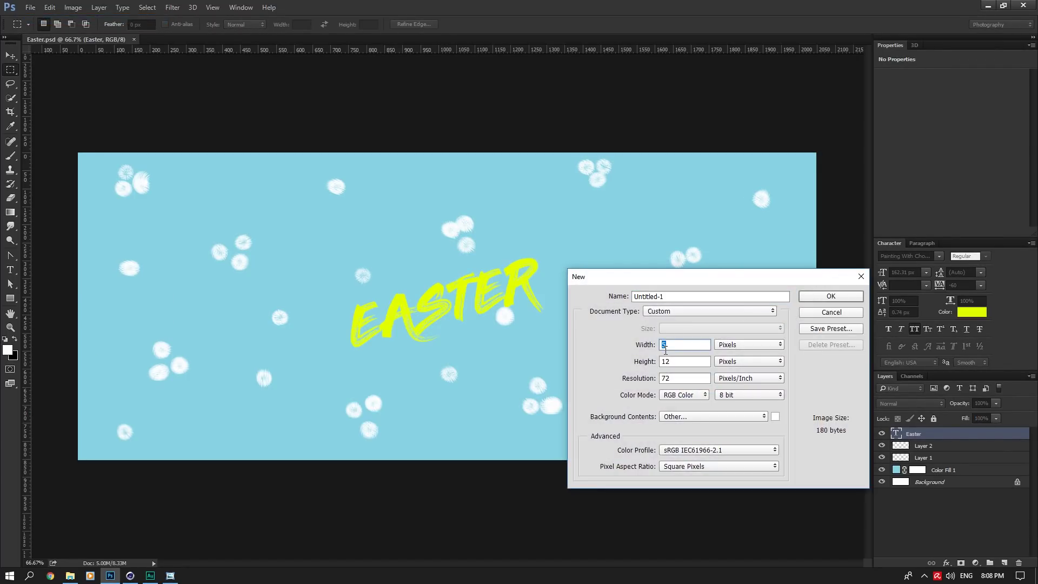
{"action": "left_click", "coordinate": [131, 576]}
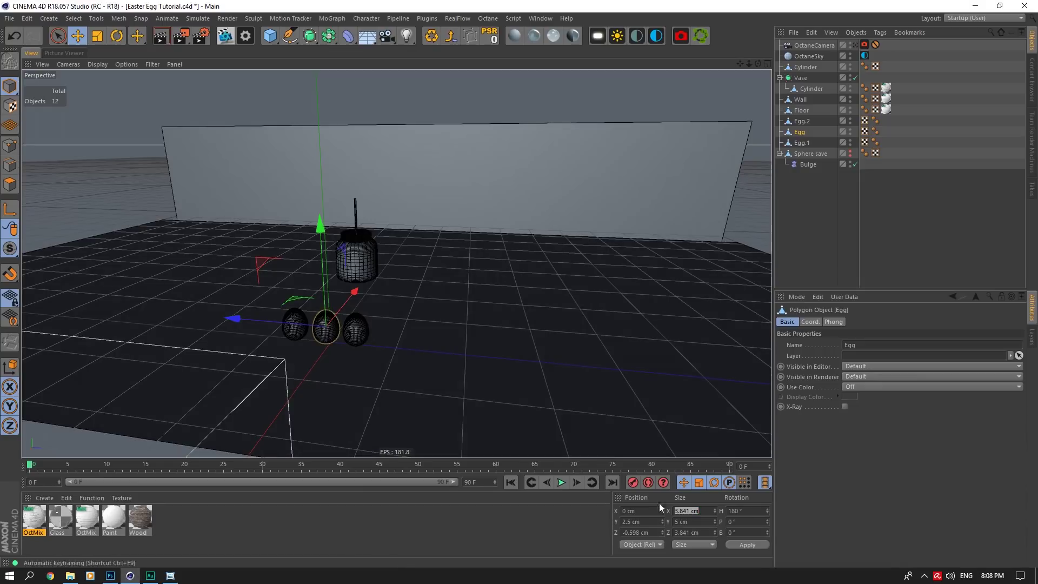
{"action": "key", "text": "alt+Tab"}
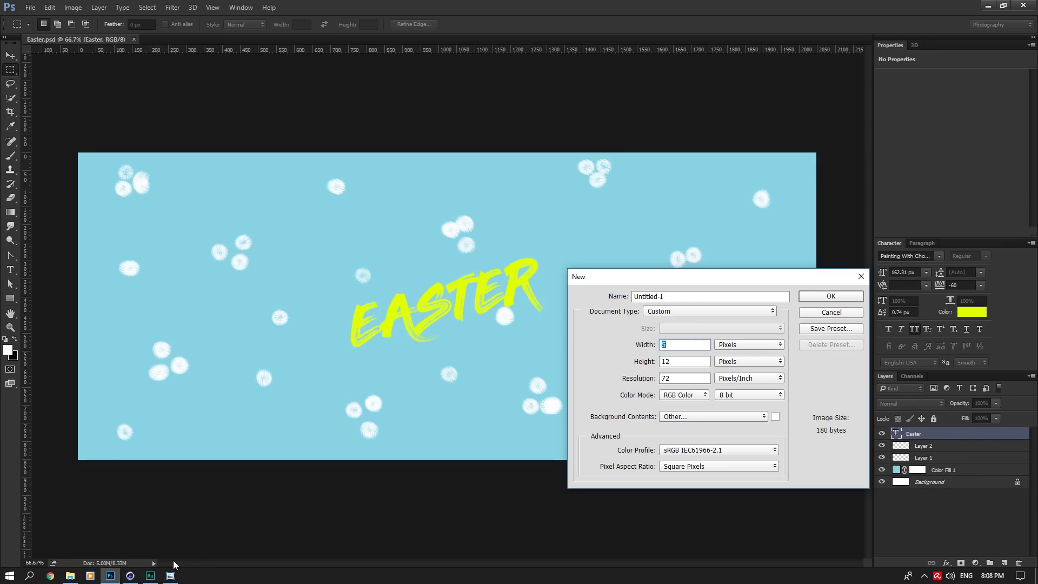
{"action": "left_click", "coordinate": [130, 576]}
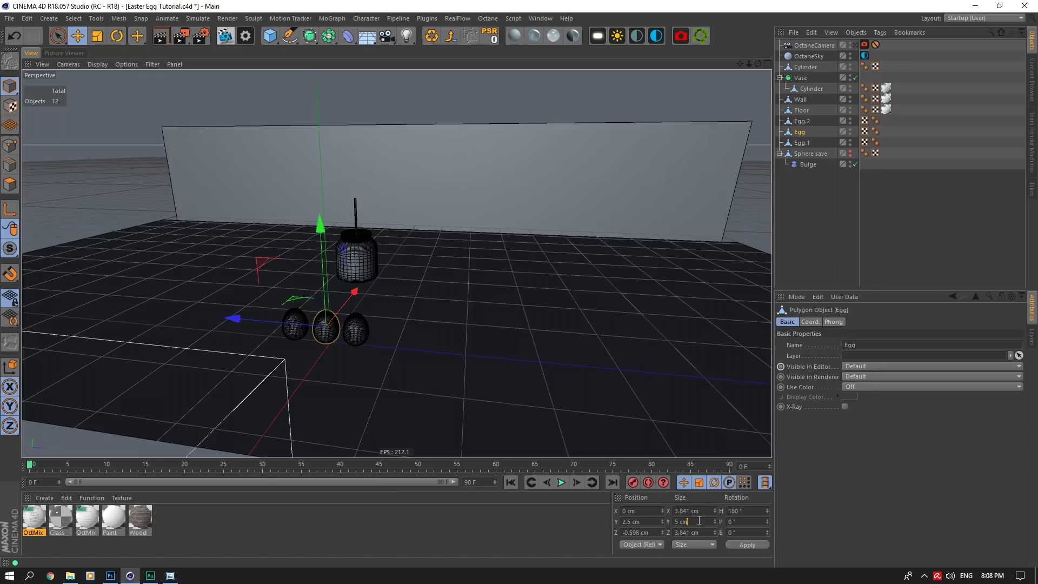
{"action": "left_click", "coordinate": [132, 571]}
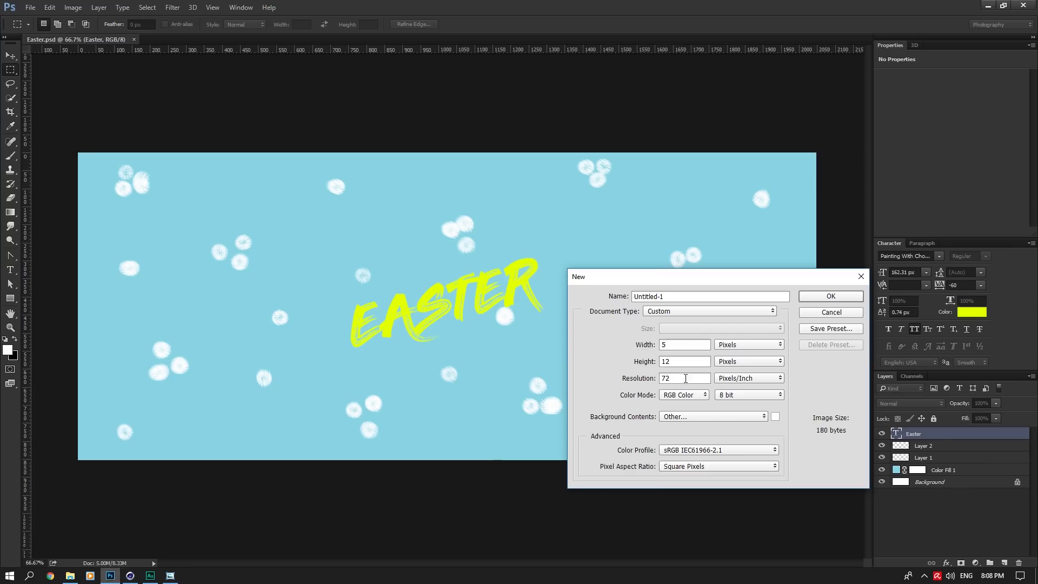
{"action": "left_click", "coordinate": [833, 297]}
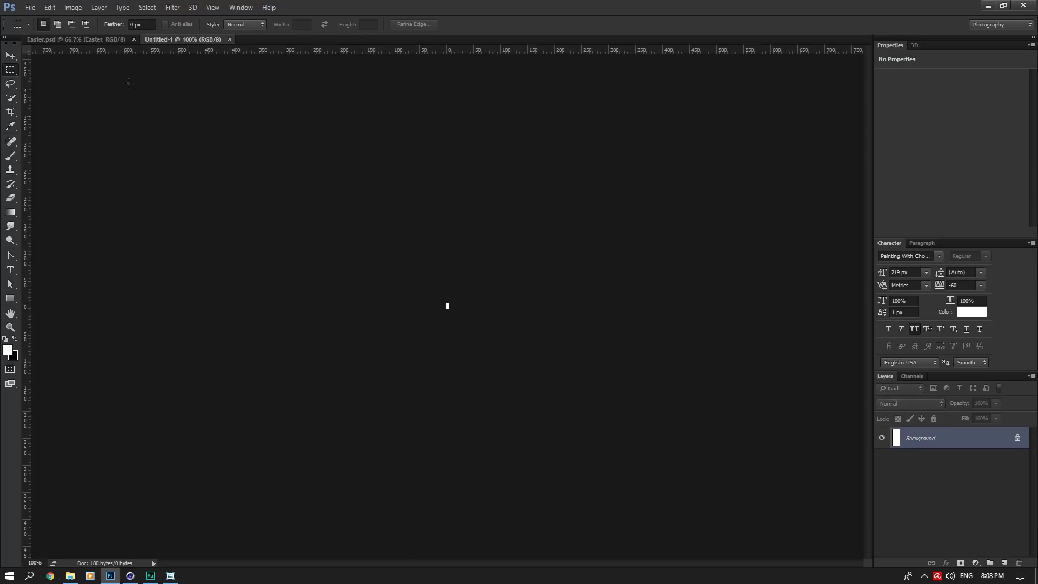
Step: Resize the new document's image to 2048 pixels wide with the proportions kept, and fit it in the view
{"action": "left_click", "coordinate": [99, 7]}
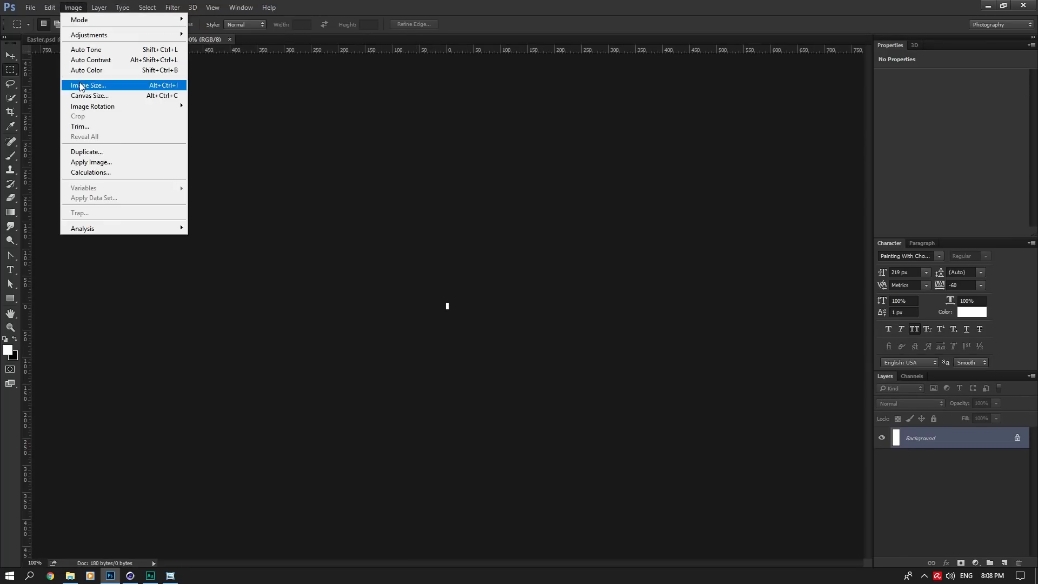
{"action": "left_click", "coordinate": [89, 86]}
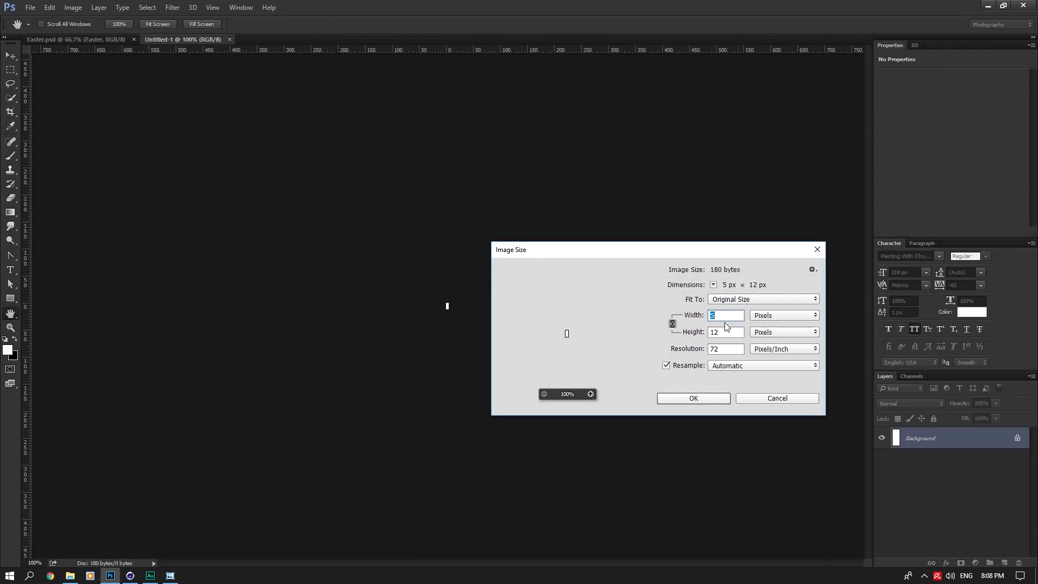
{"action": "type", "text": "204"}
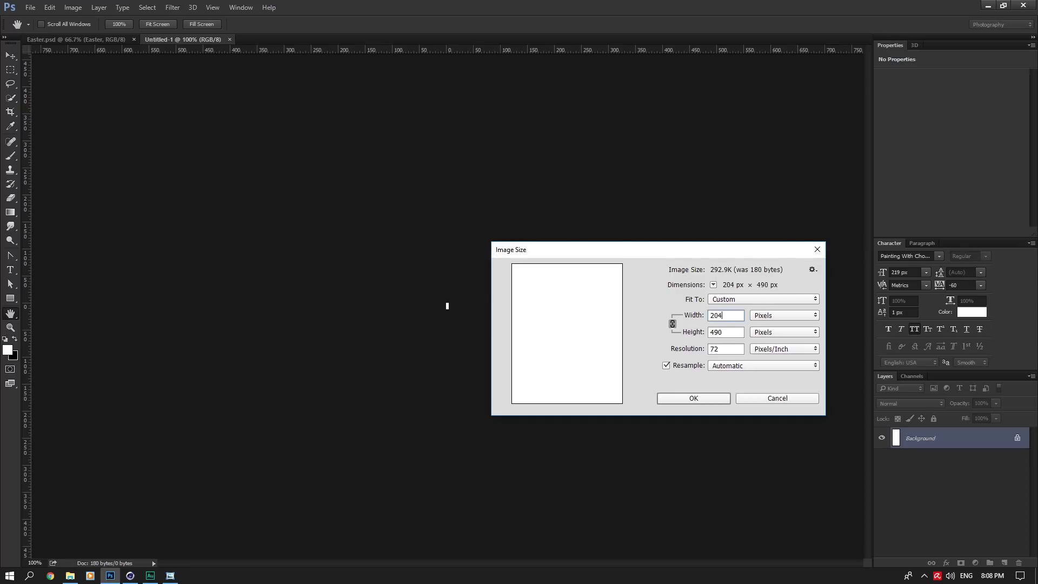
{"action": "type", "text": "8"}
{"action": "left_click", "coordinate": [698, 398]}
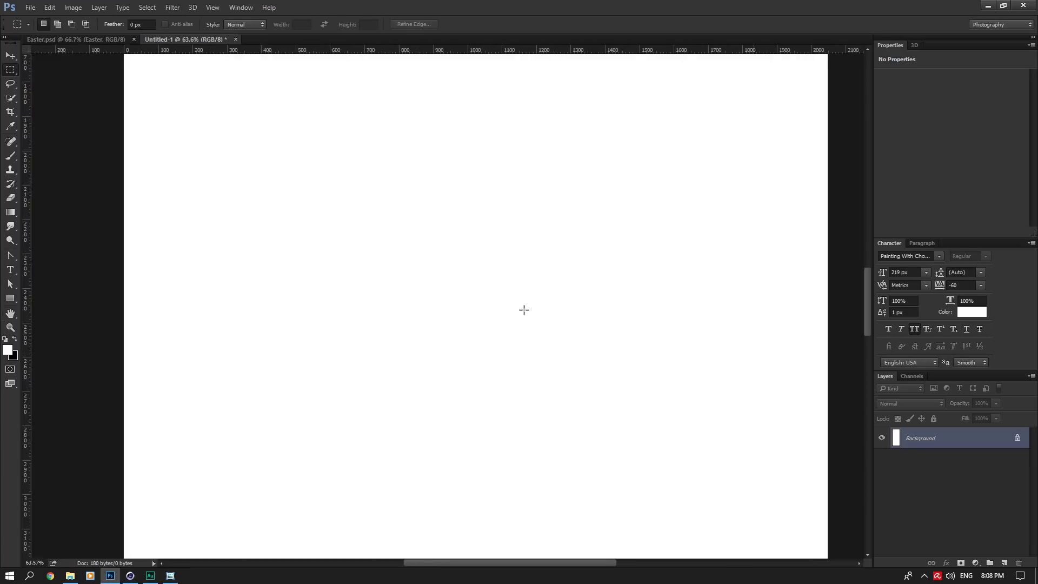
{"action": "key", "text": "ctrl+0"}
Step: Set the canvas size to 4915 pixels wide and 2048 pixels high, accepting the clipping
{"action": "left_click", "coordinate": [73, 7]}
{"action": "left_click", "coordinate": [99, 95]}
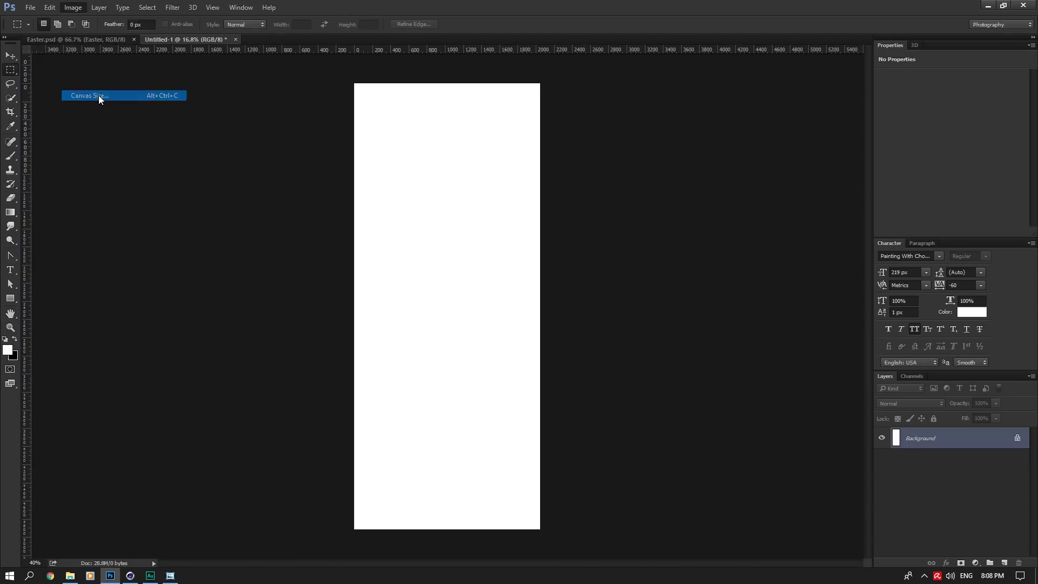
{"action": "left_click", "coordinate": [812, 376]}
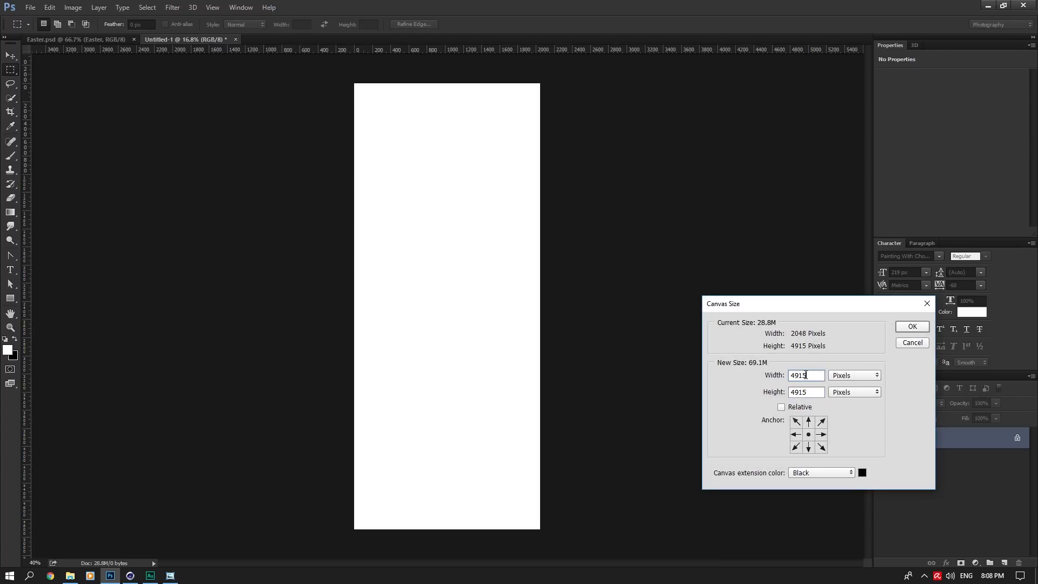
{"action": "type", "text": "2048"}
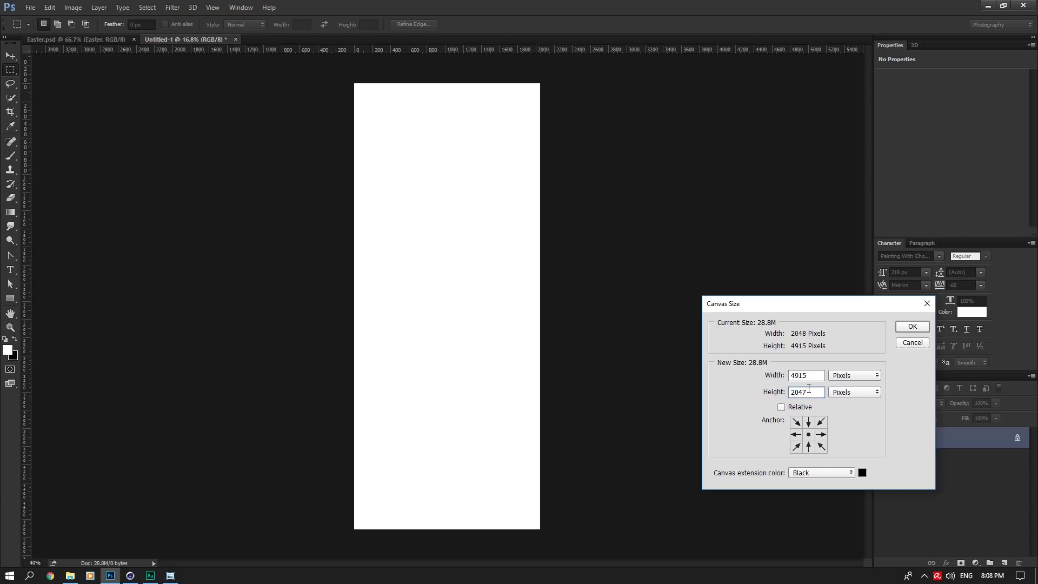
{"action": "left_click", "coordinate": [901, 327]}
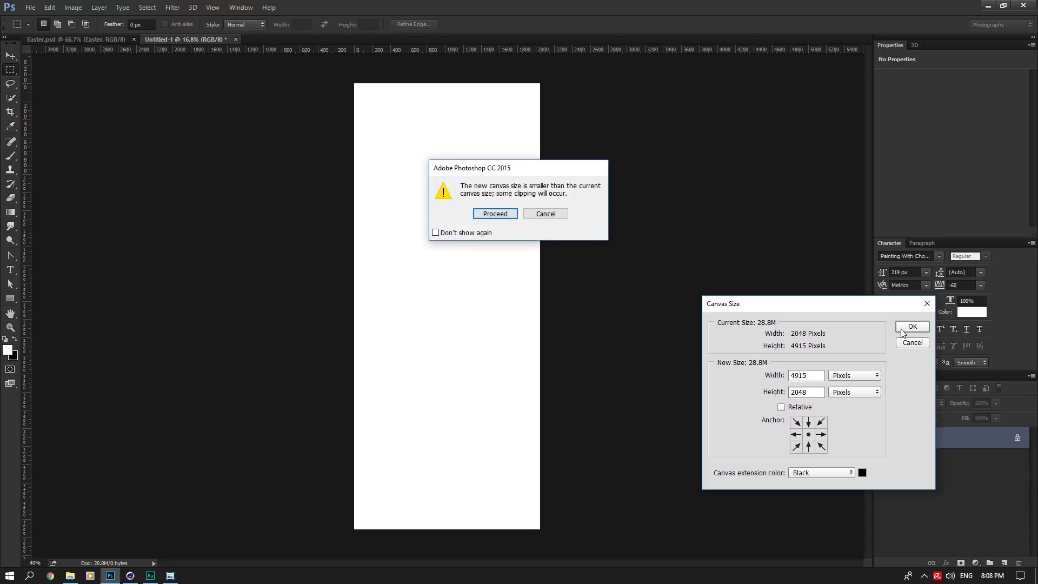
{"action": "key", "text": "Return"}
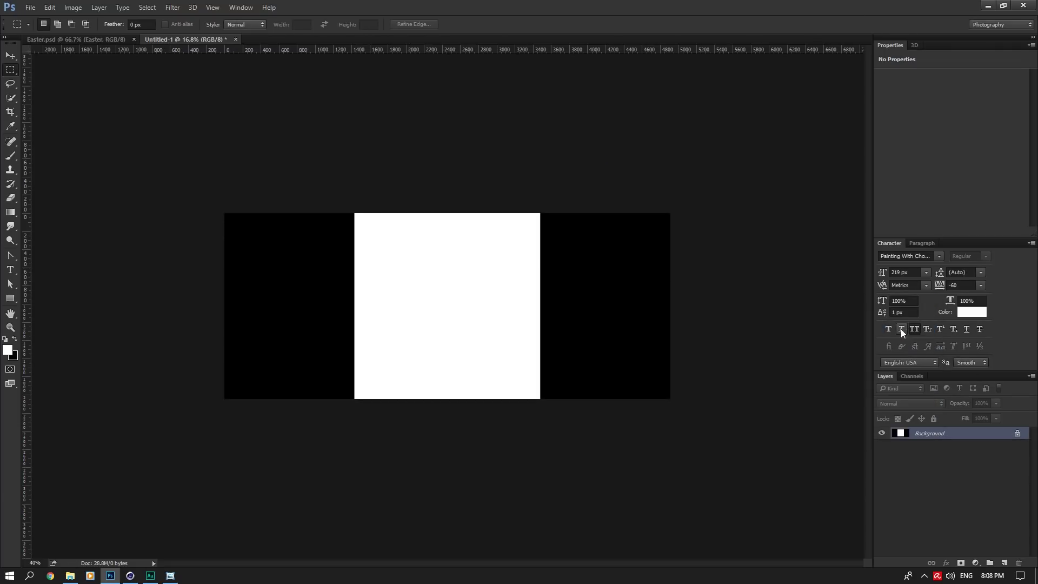
Step: Add a red solid colour fill layer, c62c2c, above the Background
{"action": "left_click", "coordinate": [975, 563]}
{"action": "left_click", "coordinate": [946, 329]}
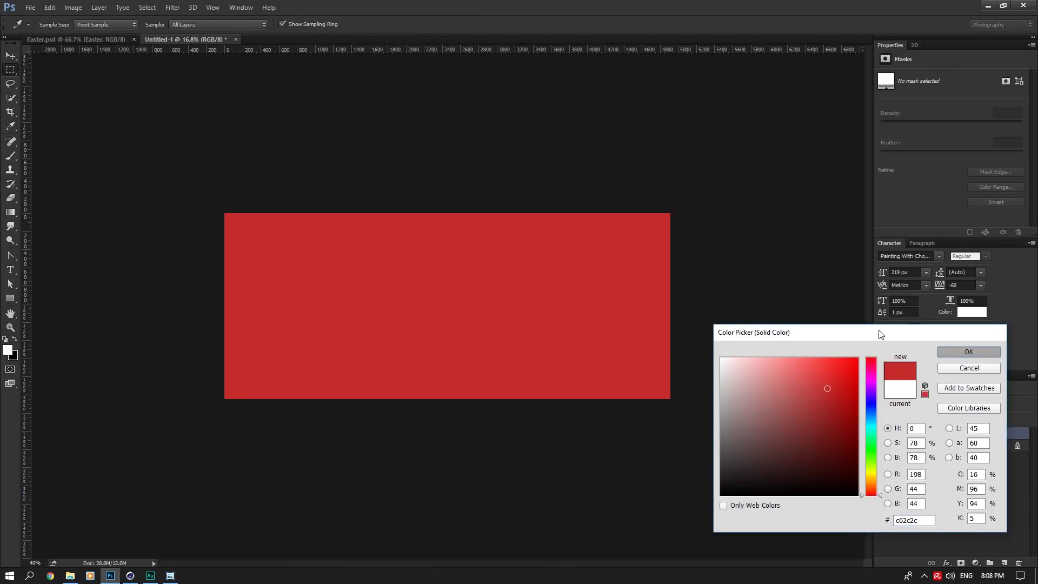
{"action": "key", "text": "Return"}
Step: Copy the Easter text layer and the blue Color Fill 1 layer from Easter.psd into the new document
{"action": "left_click", "coordinate": [104, 38]}
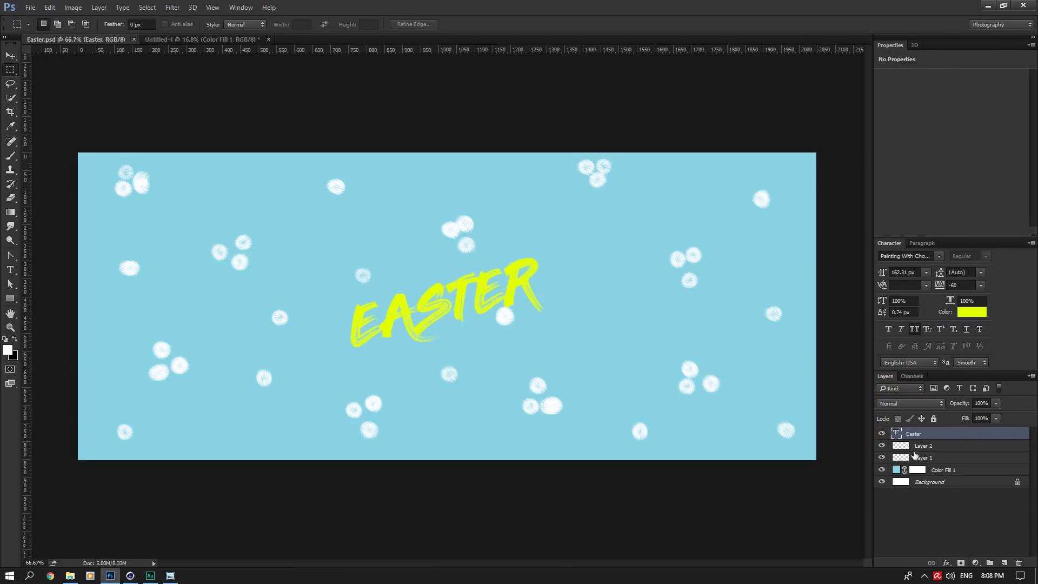
{"action": "left_click", "coordinate": [937, 470], "text": "ctrl"}
{"action": "right_click", "coordinate": [274, 160]}
{"action": "left_click", "coordinate": [16, 56]}
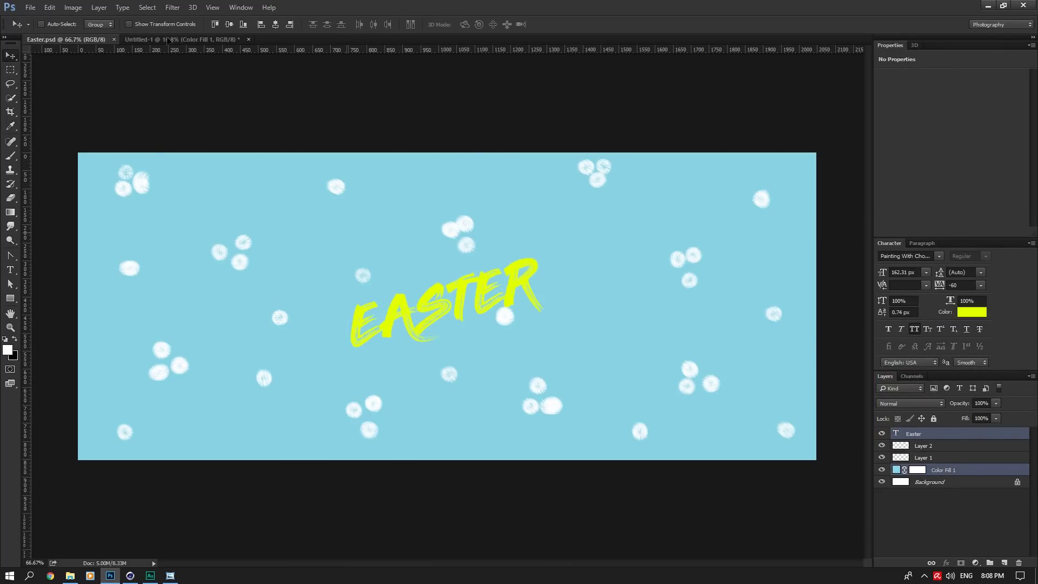
{"action": "left_click_drag", "start_coordinate": [149, 40], "coordinate": [149, 40]}
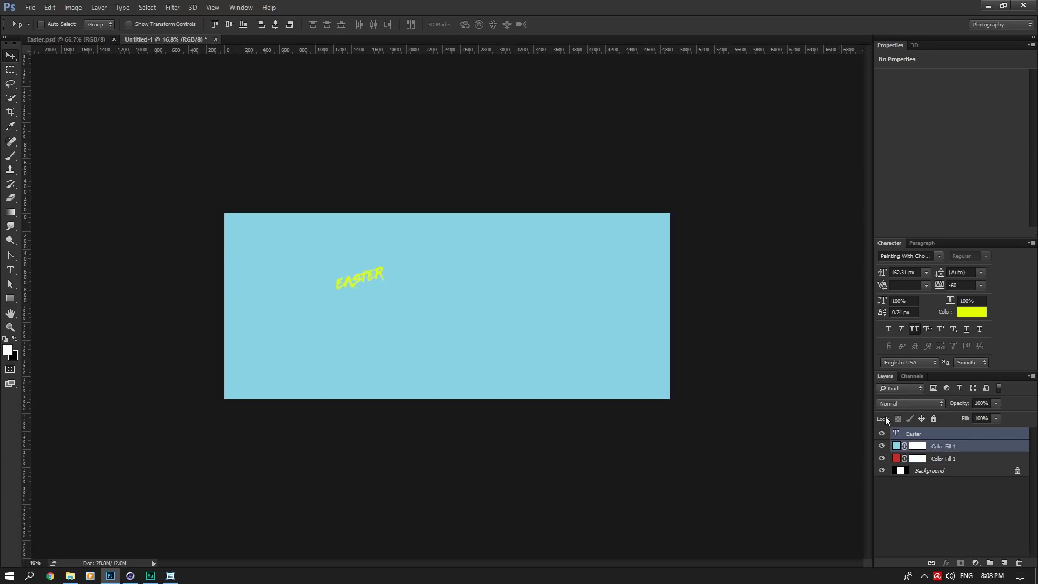
Step: Delete the red fill layer and examine the blue fill layer's colour value without changing it
{"action": "left_click", "coordinate": [899, 455]}
{"action": "key", "text": "Delete"}
{"action": "double_click", "coordinate": [897, 448]}
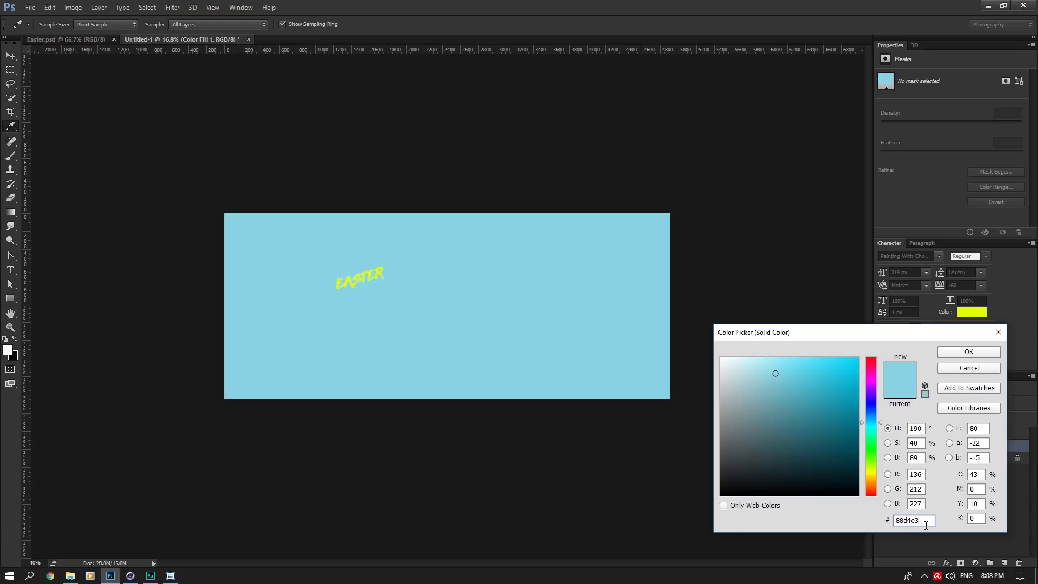
{"action": "left_click", "coordinate": [970, 369]}
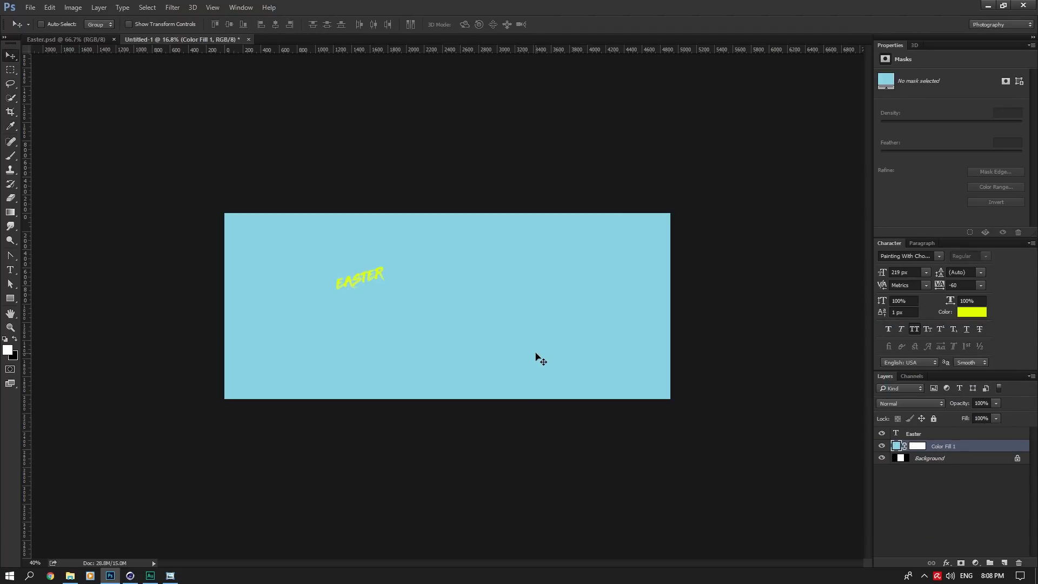
Step: Add a white ffffff solid colour fill above the Background and merge it into the Background layer
{"action": "left_click", "coordinate": [931, 460]}
{"action": "left_click", "coordinate": [975, 563]}
{"action": "left_click", "coordinate": [949, 327]}
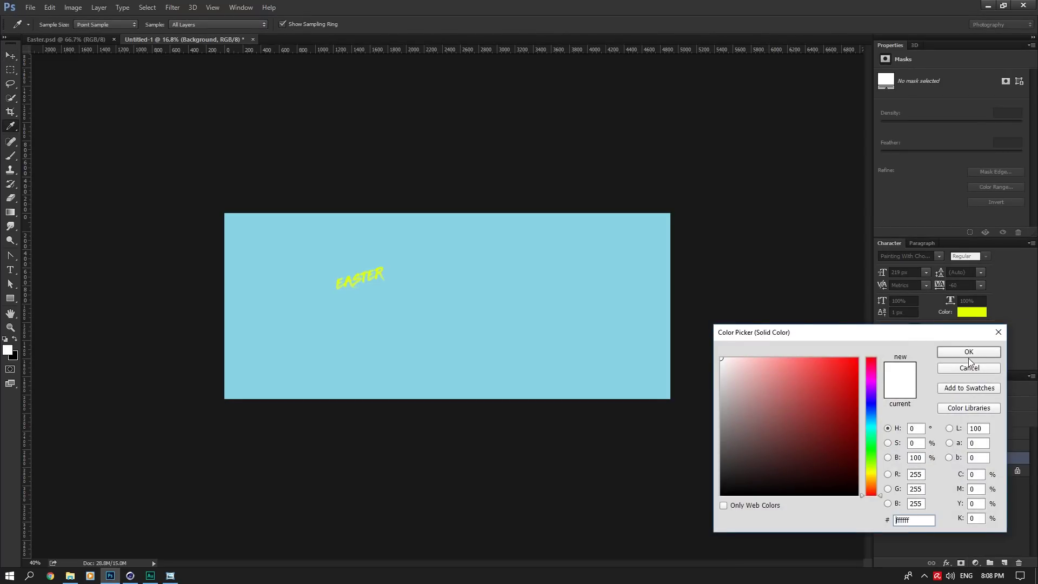
{"action": "left_click", "coordinate": [969, 355]}
{"action": "left_click", "coordinate": [937, 472], "text": "ctrl"}
{"action": "key", "text": "ctrl+e"}
Step: Set the font size of the EASTER text to 960.5 px
{"action": "left_click", "coordinate": [926, 435]}
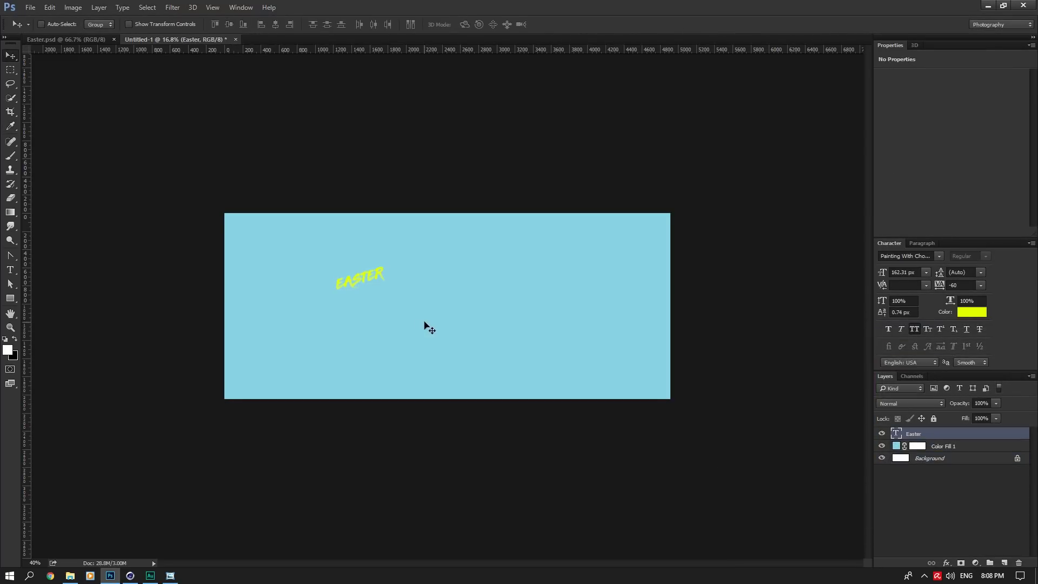
{"action": "double_click", "coordinate": [897, 434]}
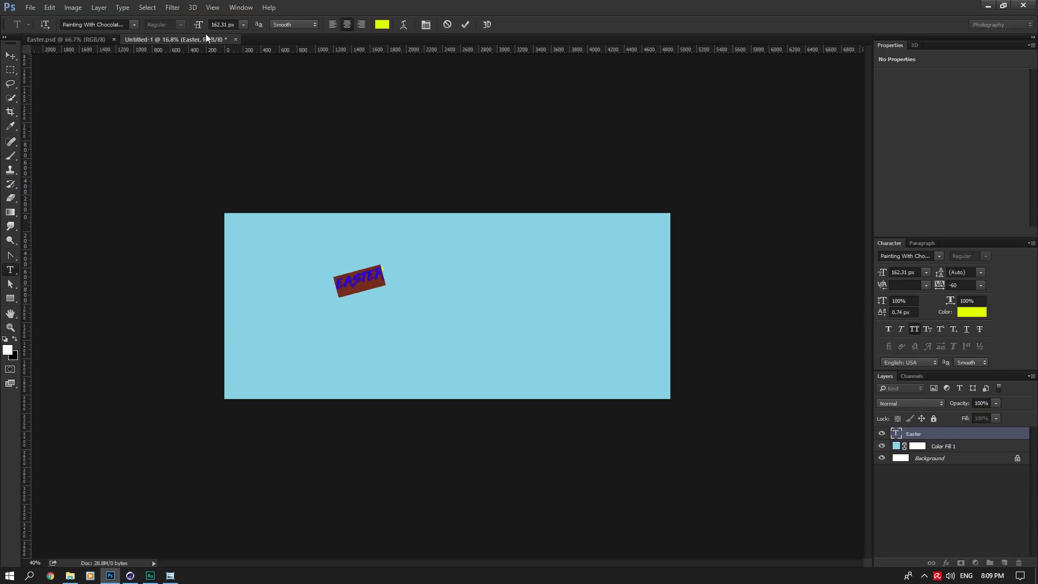
{"action": "left_click", "coordinate": [93, 24]}
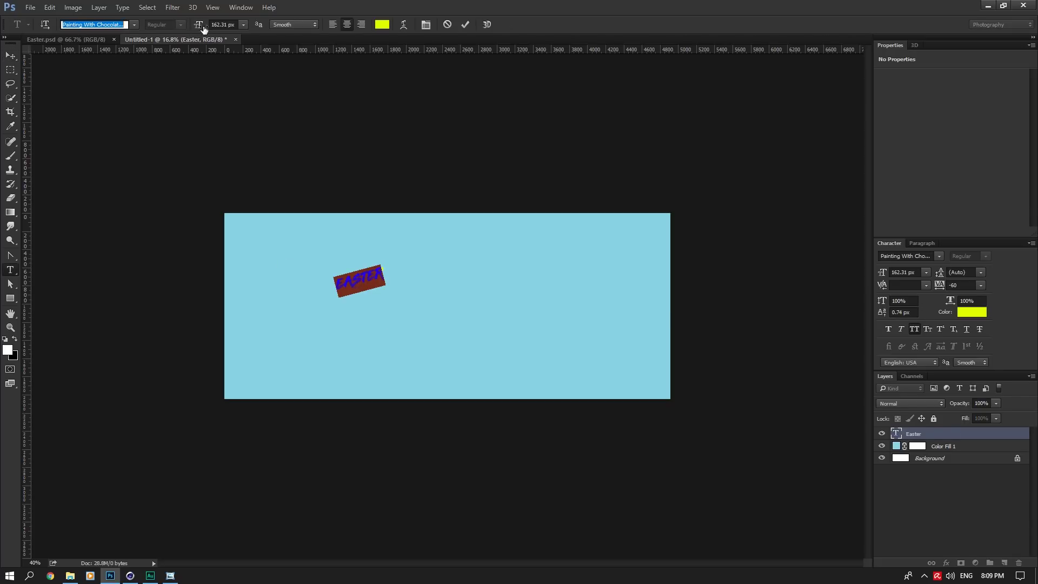
{"action": "left_click", "coordinate": [212, 25]}
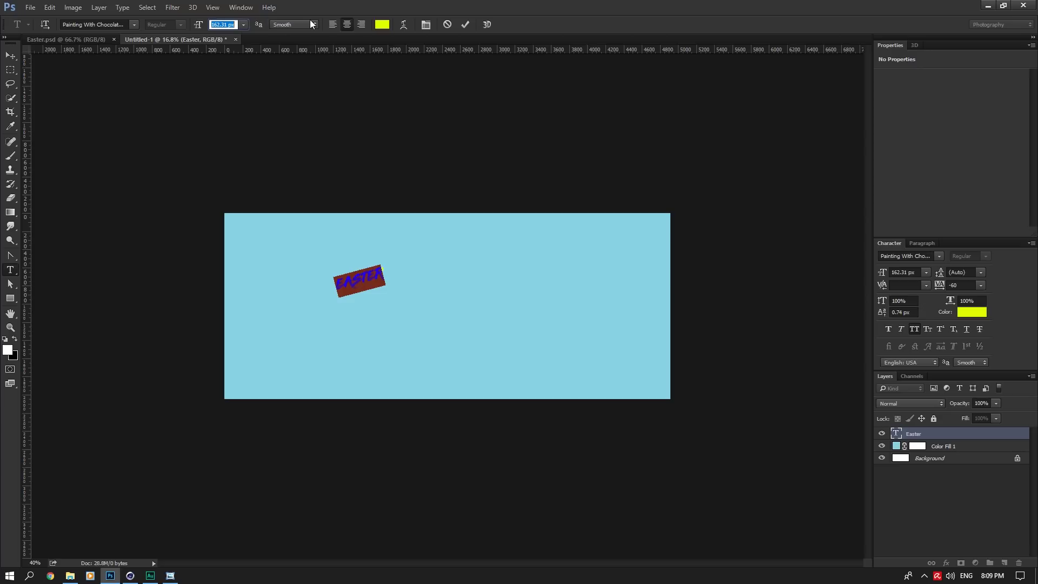
{"action": "type", "text": "1623"}
{"action": "key", "text": "Return"}
{"action": "left_click", "coordinate": [520, 214]}
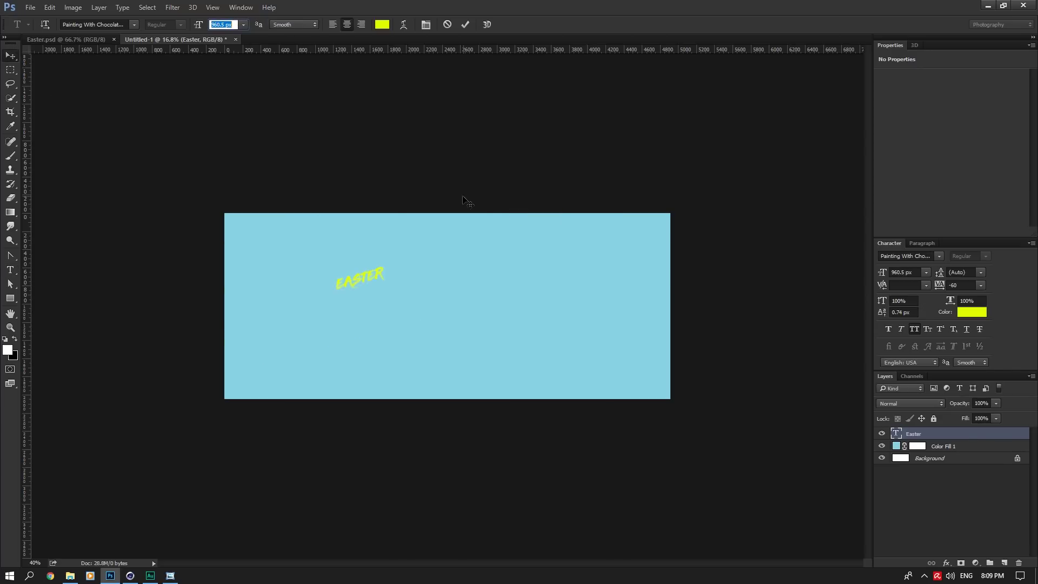
Step: Set the tilted EASTER text's font size to 960 px and move it fully onto the canvas
{"action": "key", "text": "ctrl+Return"}
{"action": "key", "text": "v"}
{"action": "double_click", "coordinate": [896, 434]}
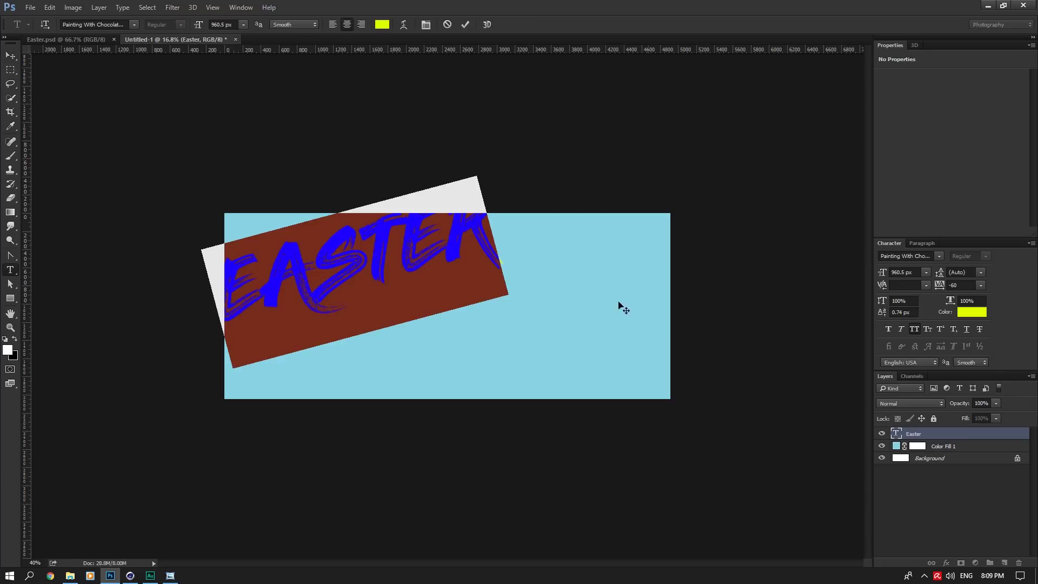
{"action": "left_click_drag", "start_coordinate": [218, 25], "coordinate": [241, 23]}
{"action": "left_click", "coordinate": [11, 55]}
{"action": "left_click_drag", "start_coordinate": [371, 289], "coordinate": [497, 319]}
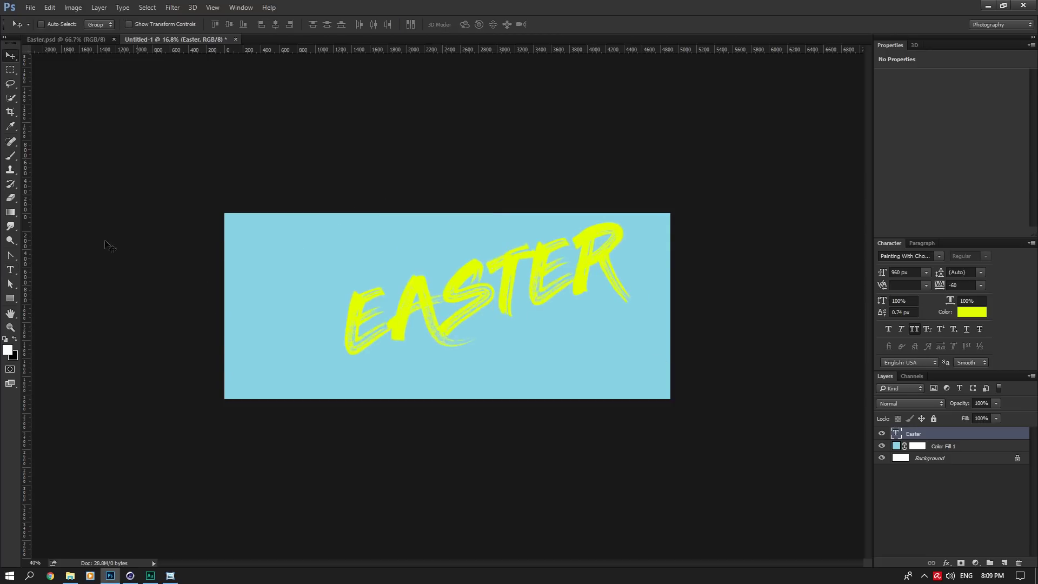
Step: Add a new horizontal EASTER text layer in the same brush font and yellow colour
{"action": "left_click", "coordinate": [10, 269]}
{"action": "left_click", "coordinate": [332, 234]}
{"action": "type", "text": "Ha"}
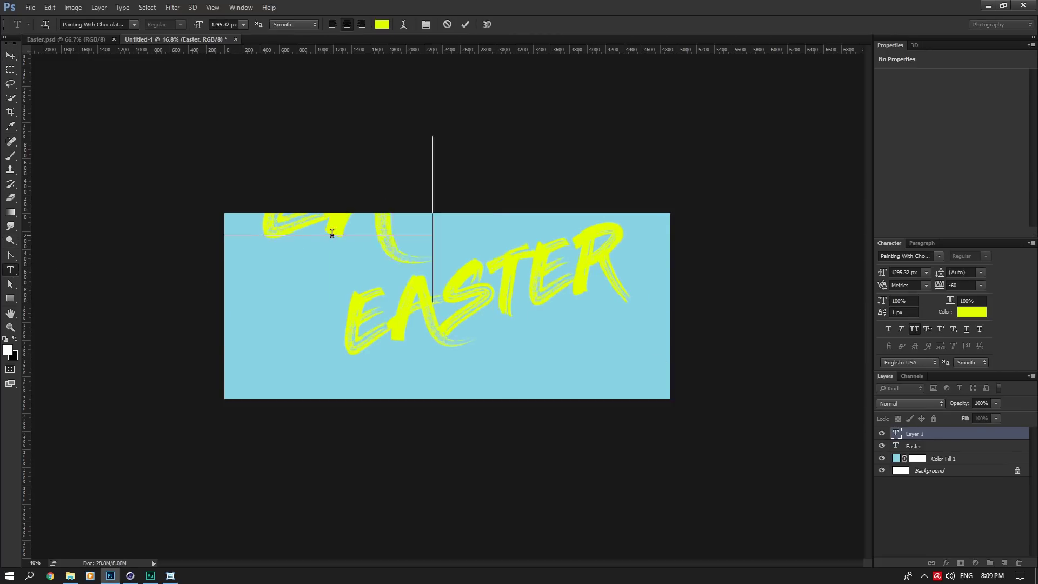
{"action": "type", "text": "ster"}
Step: Delete the old tilted Easter text layer and move the new EASTER text down onto the blue canvas
{"action": "left_click", "coordinate": [937, 448]}
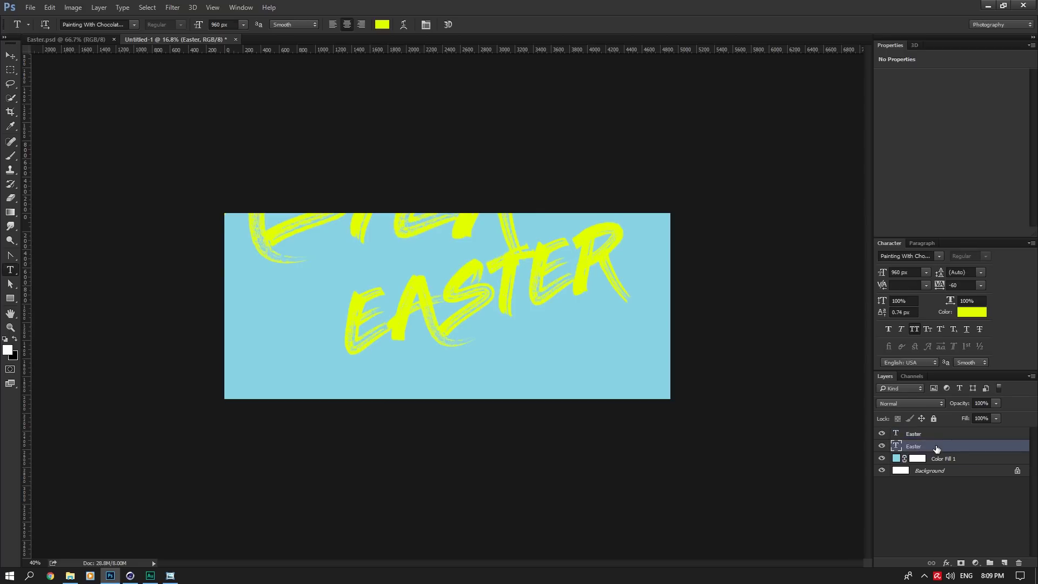
{"action": "key", "text": "Delete"}
{"action": "left_click", "coordinate": [10, 55]}
{"action": "left_click_drag", "start_coordinate": [292, 195], "coordinate": [388, 304]}
Step: Set the new EASTER text's font size to 1200 px and retype the word Easter
{"action": "double_click", "coordinate": [892, 432]}
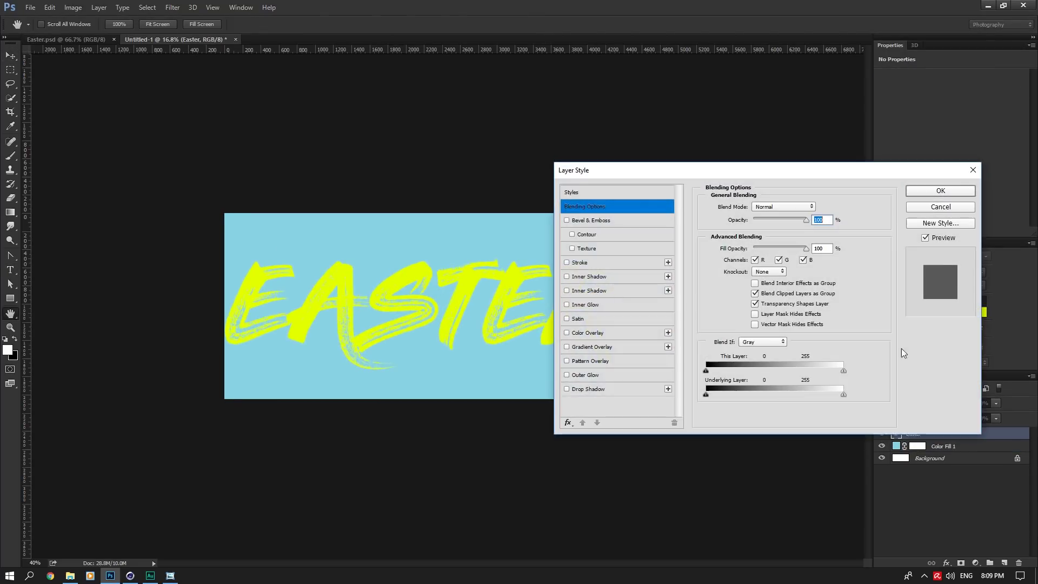
{"action": "left_click", "coordinate": [938, 208]}
{"action": "double_click", "coordinate": [896, 434]}
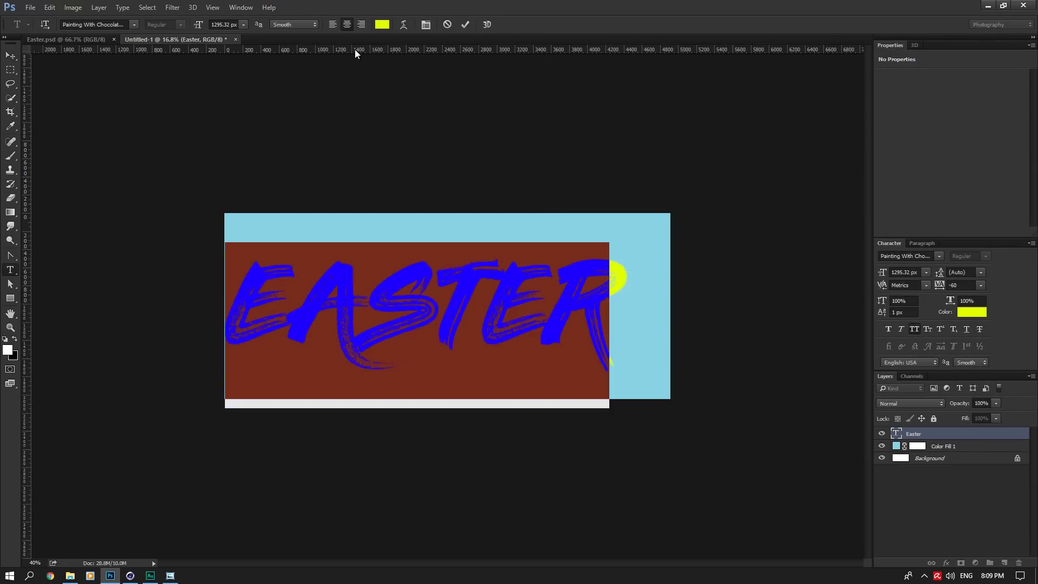
{"action": "left_click", "coordinate": [217, 24]}
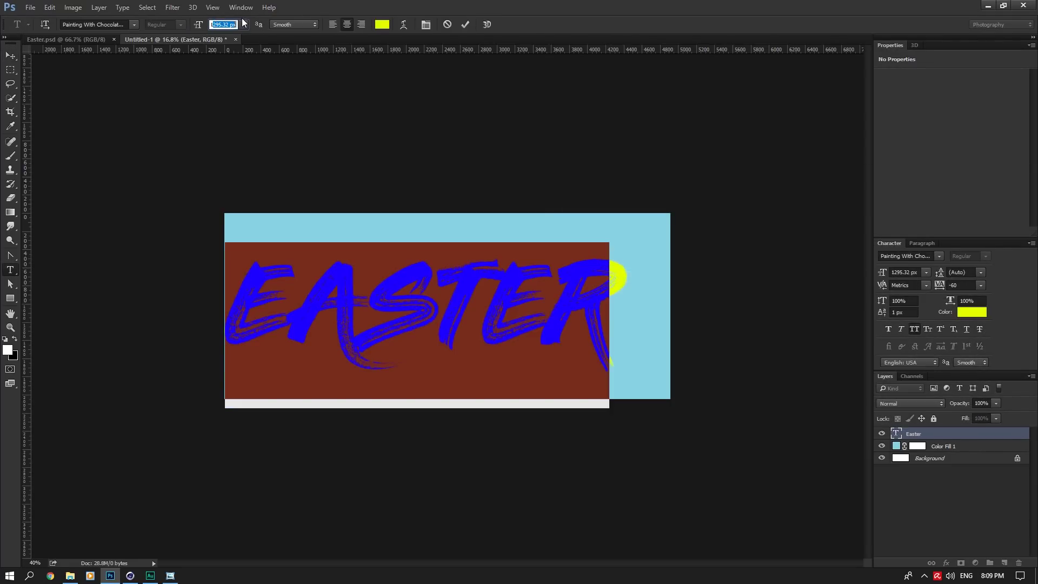
{"action": "type", "text": "12000="}
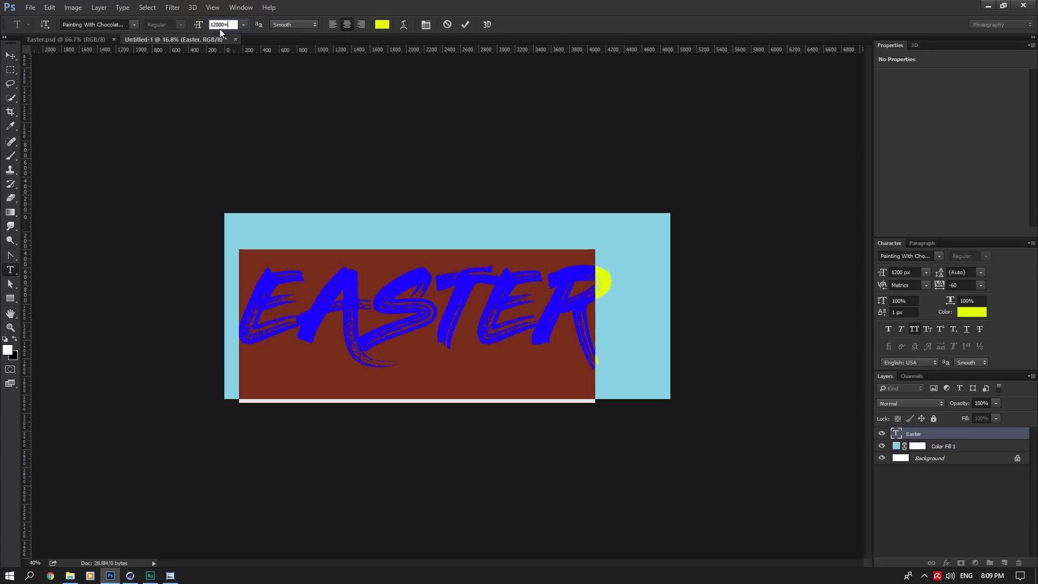
{"action": "key", "text": "BackSpace"}
{"action": "key", "text": "Return"}
{"action": "key", "text": "Return"}
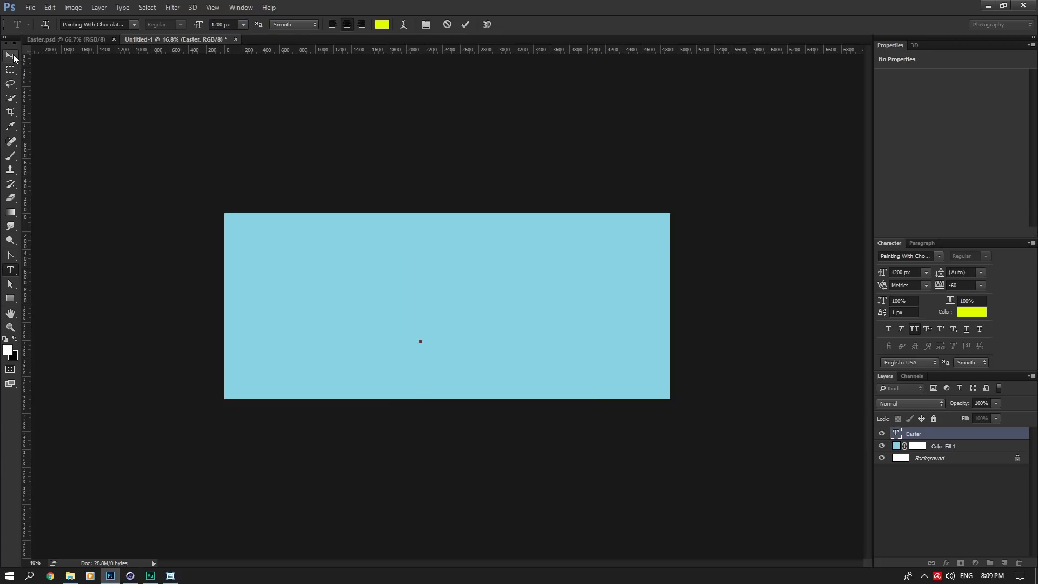
{"action": "type", "text": "Easter"}
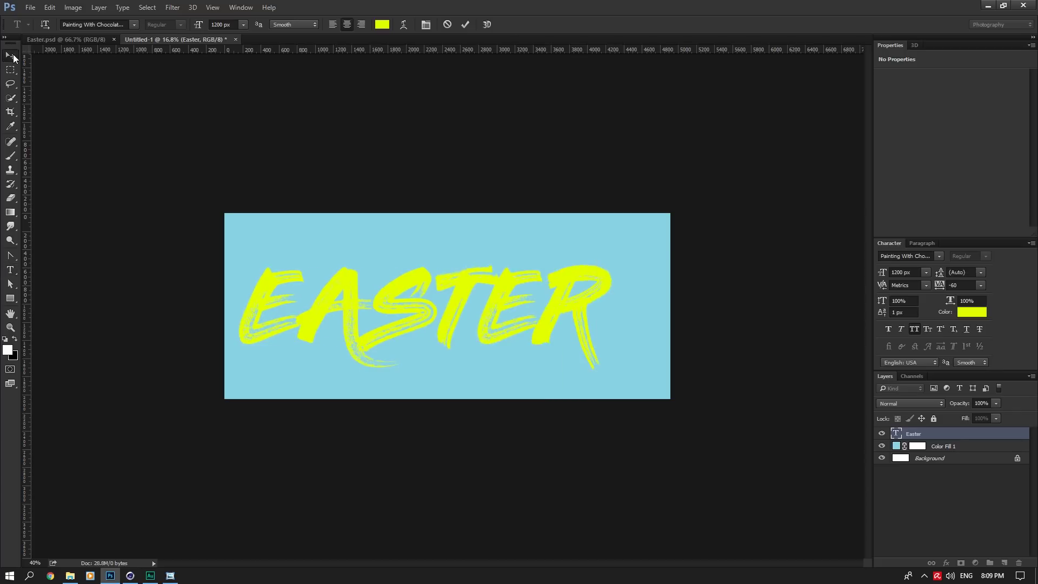
{"action": "left_click", "coordinate": [12, 55]}
Step: Set the font size of the EASTER text to 515 px
{"action": "double_click", "coordinate": [896, 433]}
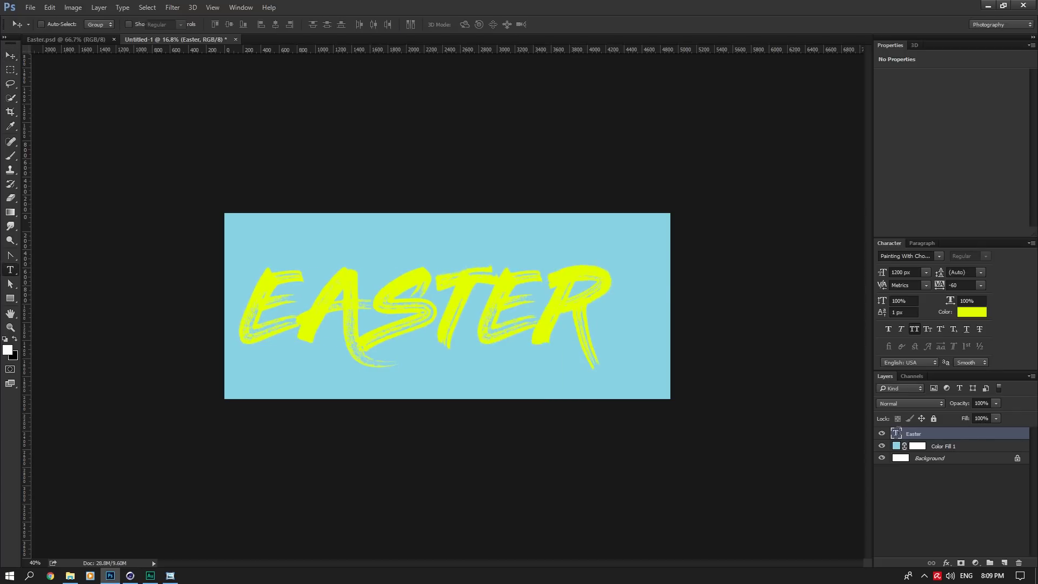
{"action": "type", "text": "515"}
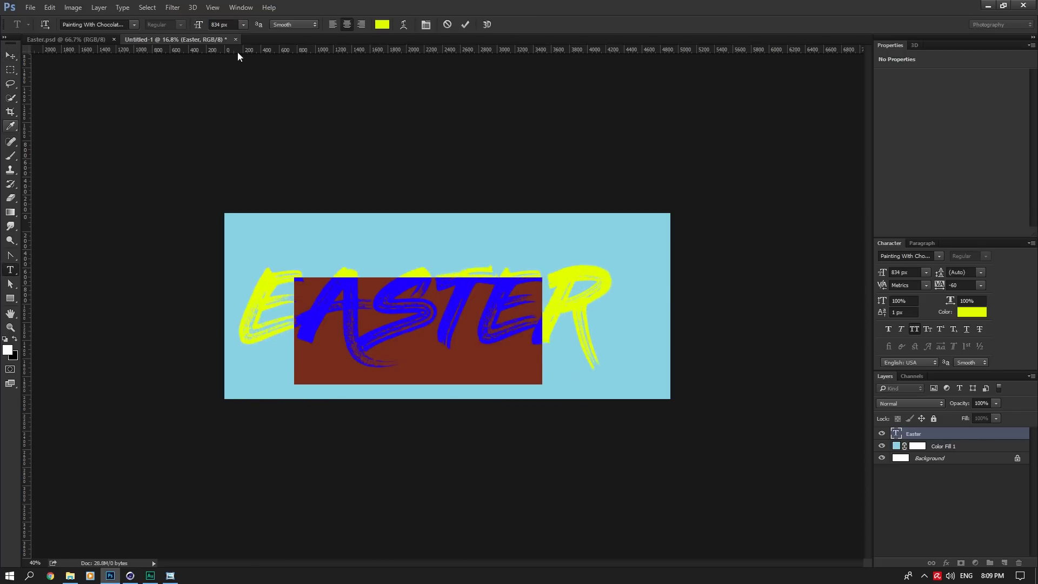
{"action": "key", "text": "Return"}
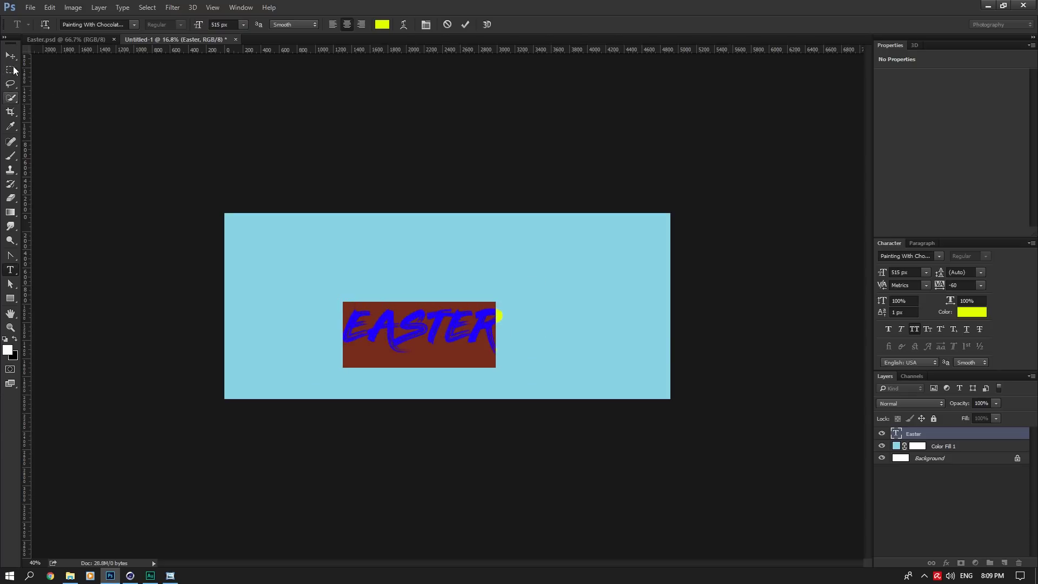
Step: Transform the EASTER text: shrink it to about 357 px, tilt it upwards to the right and place it near the canvas centre
{"action": "left_click", "coordinate": [10, 56]}
{"action": "key", "text": "ctrl+t"}
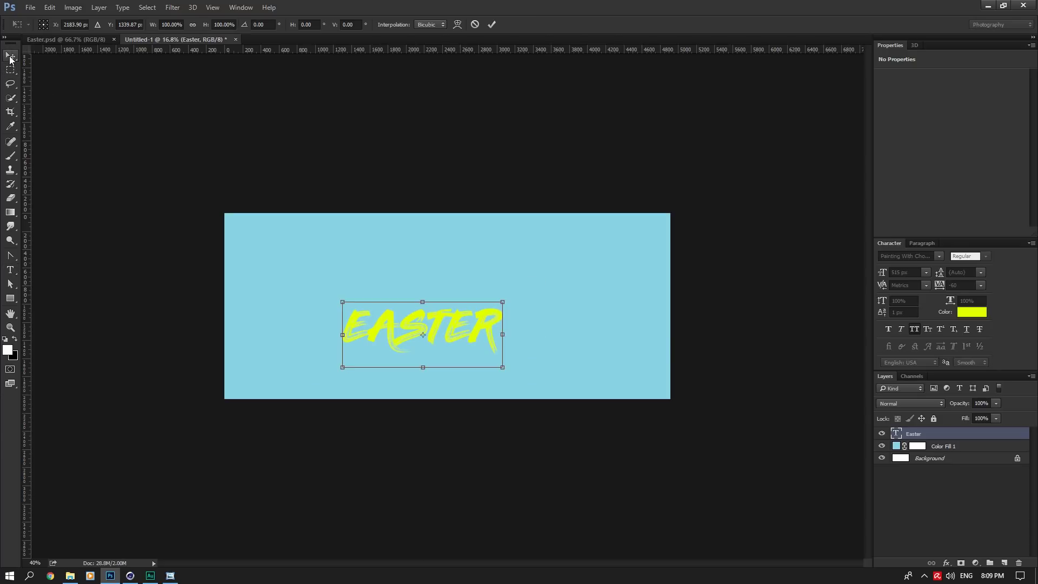
{"action": "left_click_drag", "start_coordinate": [462, 336], "coordinate": [487, 298]}
{"action": "left_click_drag", "start_coordinate": [528, 263], "coordinate": [500, 248], "text": "alt+shift"}
{"action": "key", "text": "Return"}
Step: Align the vertical centre of the EASTER text with the Background layer
{"action": "left_click", "coordinate": [951, 458], "text": "ctrl"}
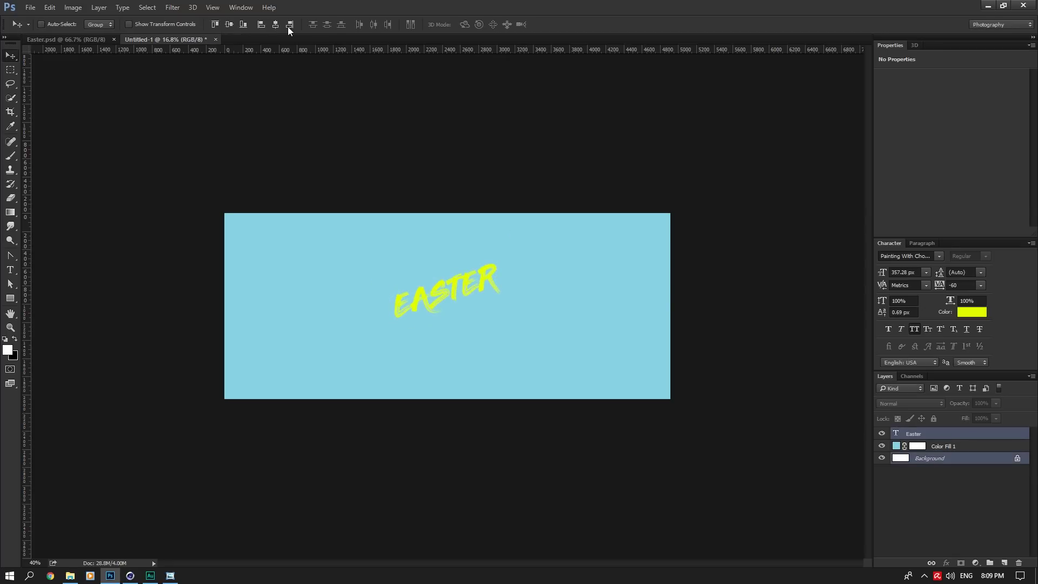
{"action": "left_click", "coordinate": [230, 25]}
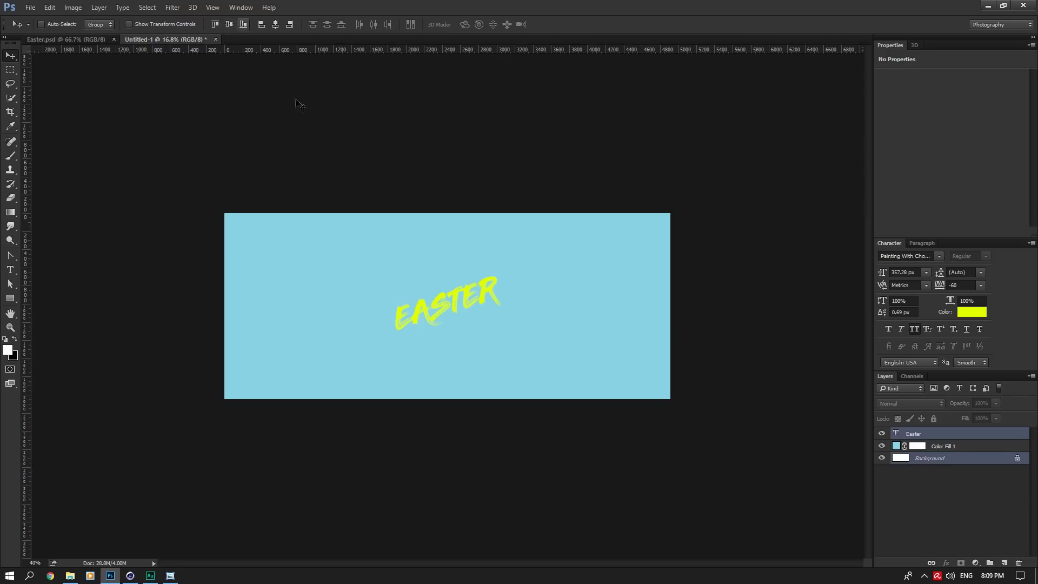
{"action": "key", "text": "ctrl+plus"}
Step: Try to save the new document to the Desktop over the existing Easter.psd
{"action": "key", "text": "ctrl+s"}
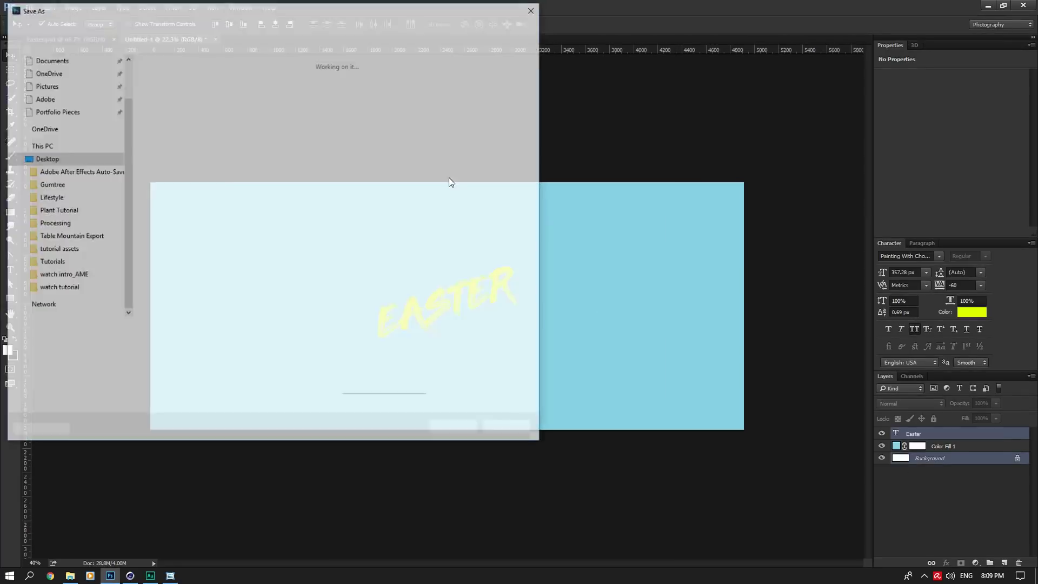
{"action": "left_click", "coordinate": [473, 427]}
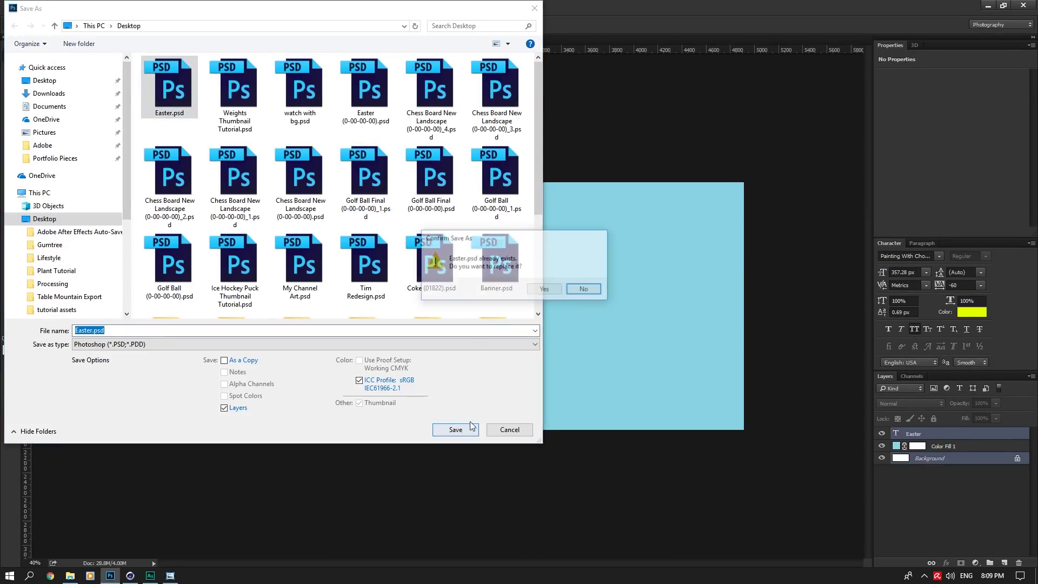
{"action": "left_click", "coordinate": [553, 293]}
{"action": "left_click", "coordinate": [550, 218]}
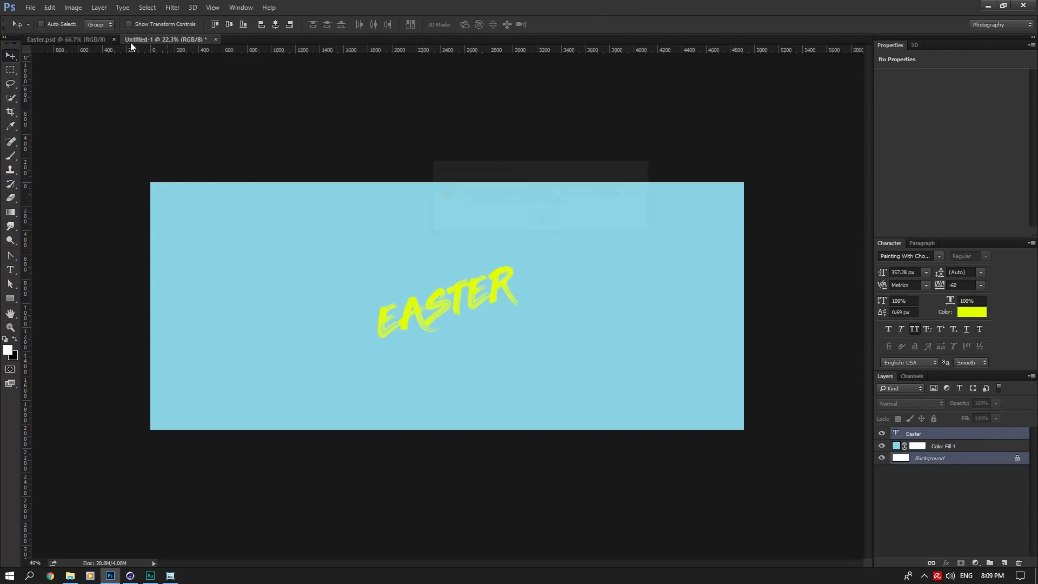
Step: Close the old Easter.psd document and save the new one to the Desktop as Easter.psd, replacing the existing file
{"action": "left_click", "coordinate": [114, 39]}
{"action": "left_click", "coordinate": [30, 7]}
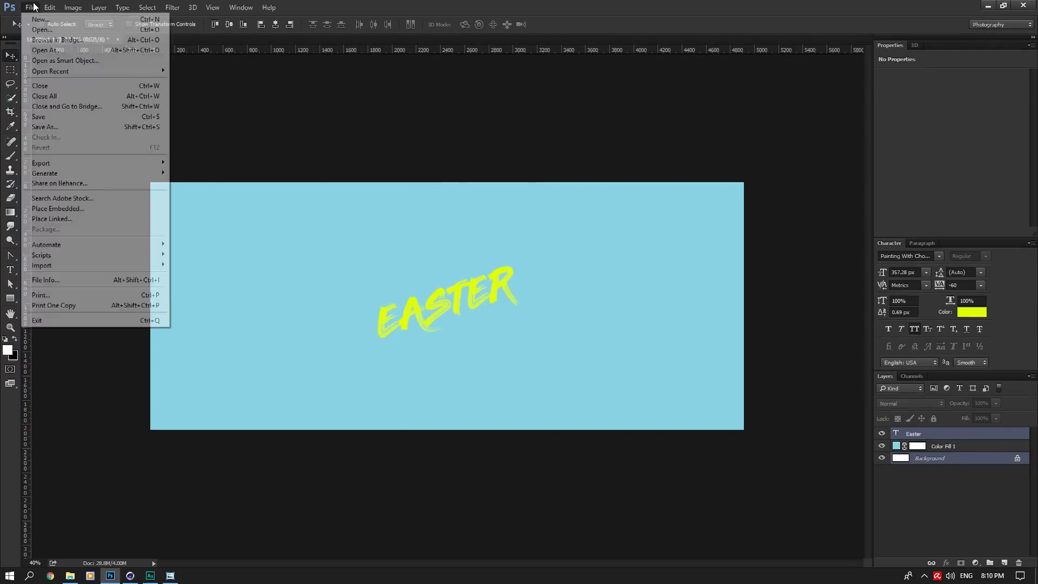
{"action": "left_click", "coordinate": [71, 129]}
{"action": "left_click", "coordinate": [181, 89]}
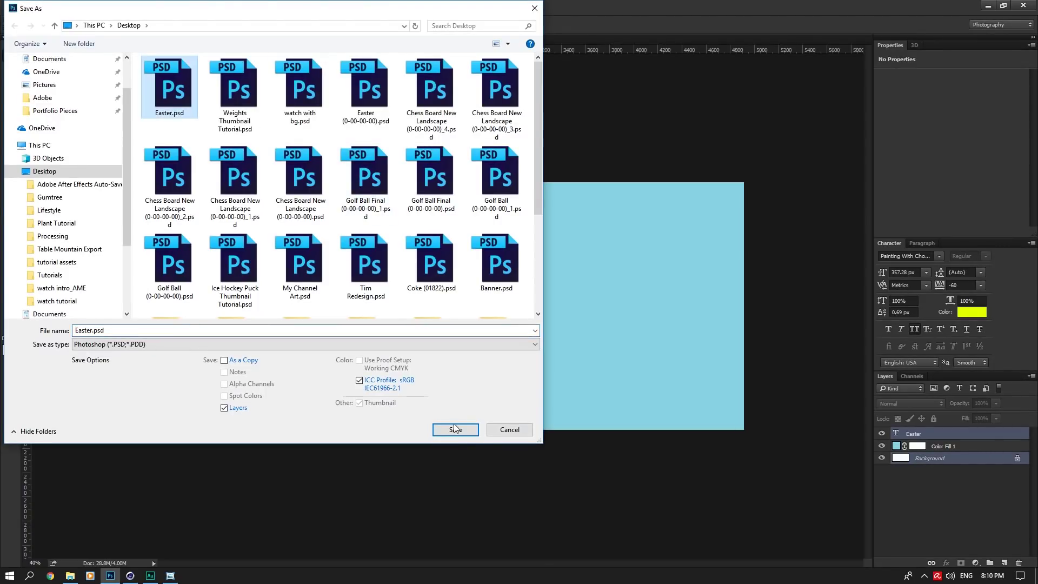
{"action": "left_click", "coordinate": [456, 429]}
{"action": "left_click", "coordinate": [552, 293]}
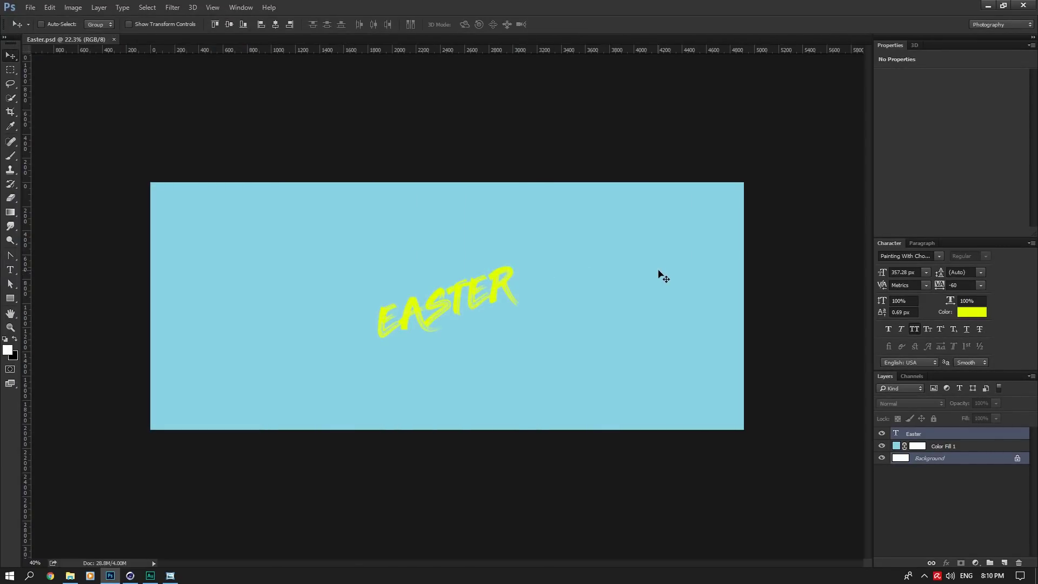
Step: Add a new empty layer above the Color Fill 1 layer and activate the Brush tool with the fan brush
{"action": "left_click", "coordinate": [966, 461]}
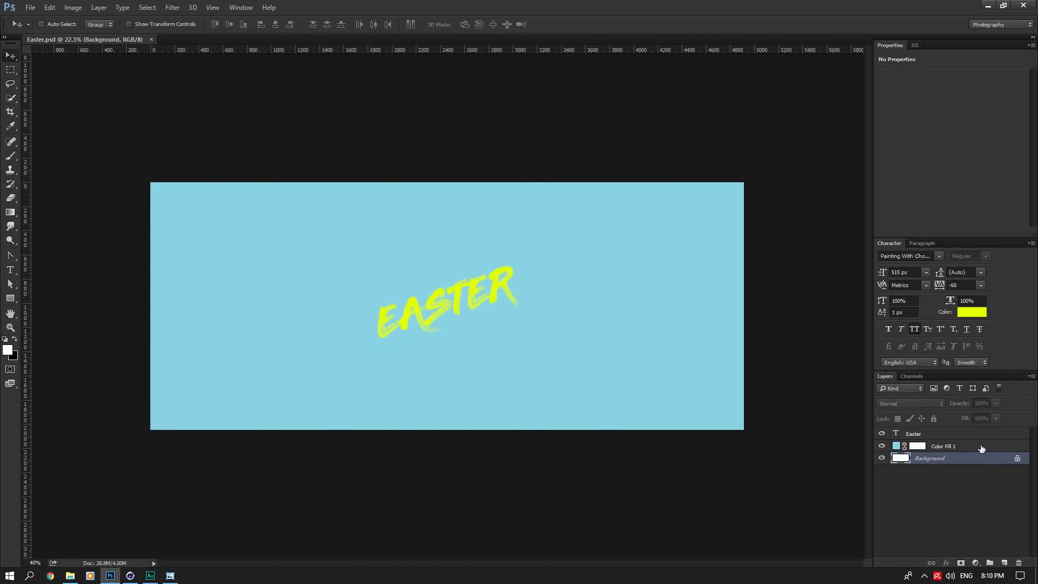
{"action": "left_click", "coordinate": [981, 449]}
{"action": "left_click", "coordinate": [1003, 563]}
{"action": "left_click", "coordinate": [10, 155]}
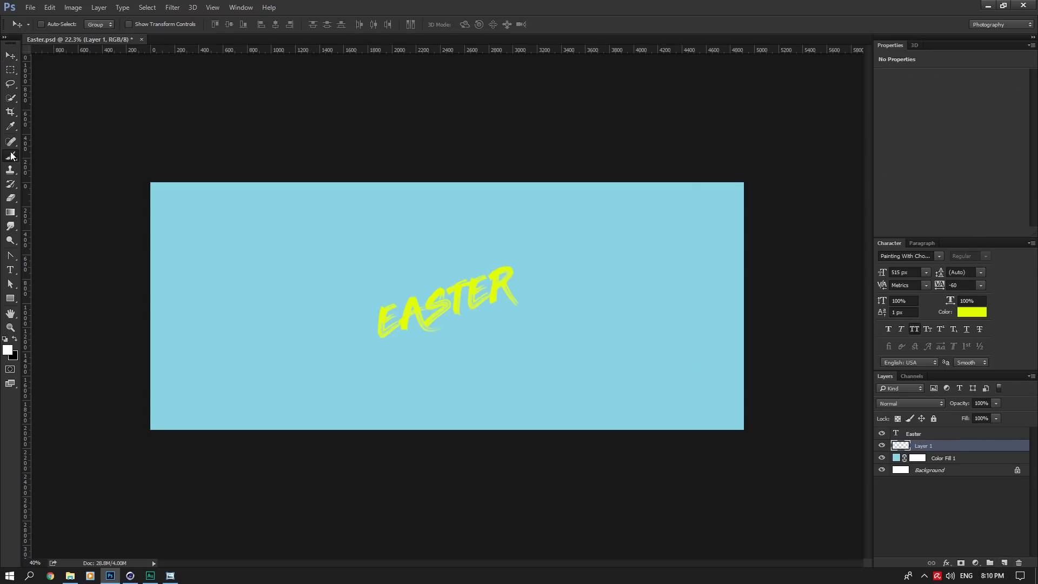
{"action": "left_click", "coordinate": [54, 25]}
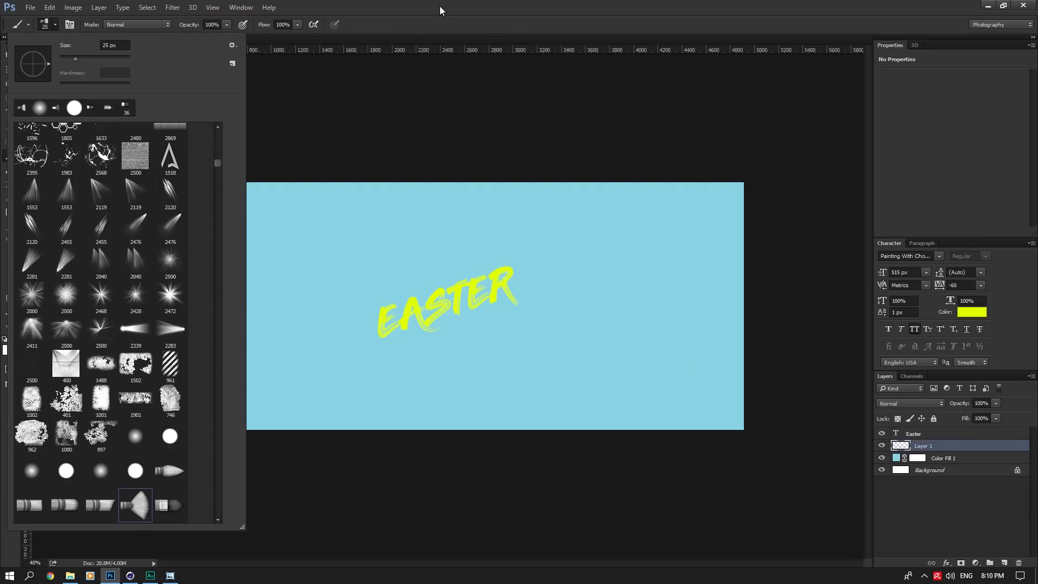
{"action": "left_click", "coordinate": [471, 43]}
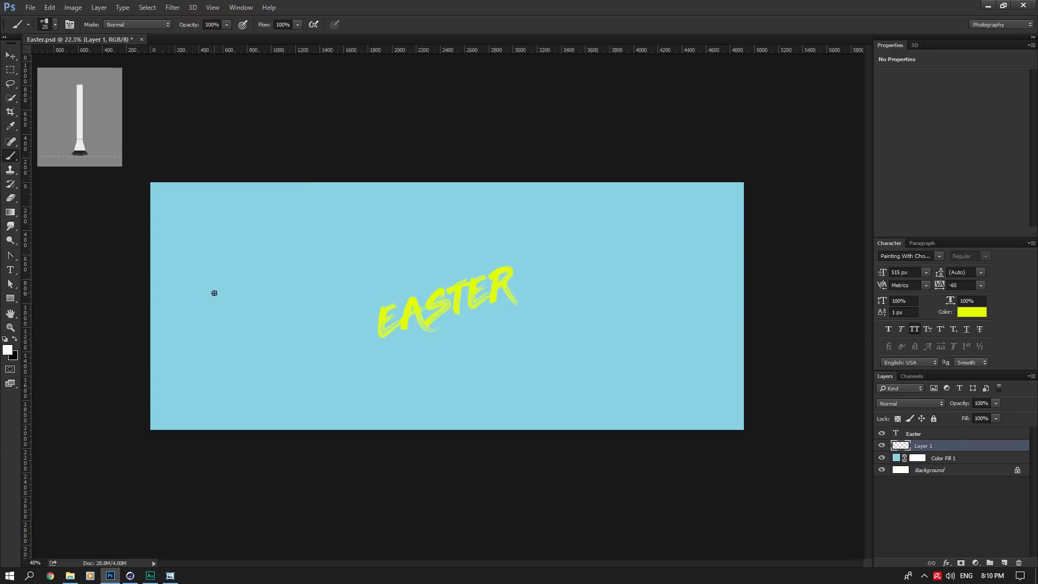
Step: Try fan brush sizes of 50, 150, 125 and 100 px
{"action": "left_click", "coordinate": [51, 26]}
{"action": "left_click", "coordinate": [123, 46]}
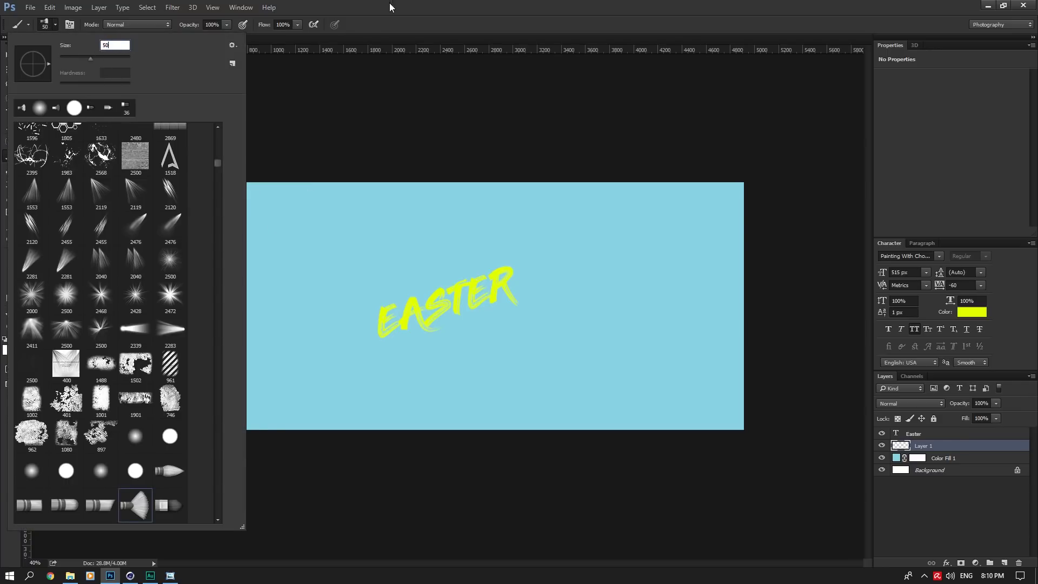
{"action": "type", "text": "50"}
{"action": "key", "text": "Return"}
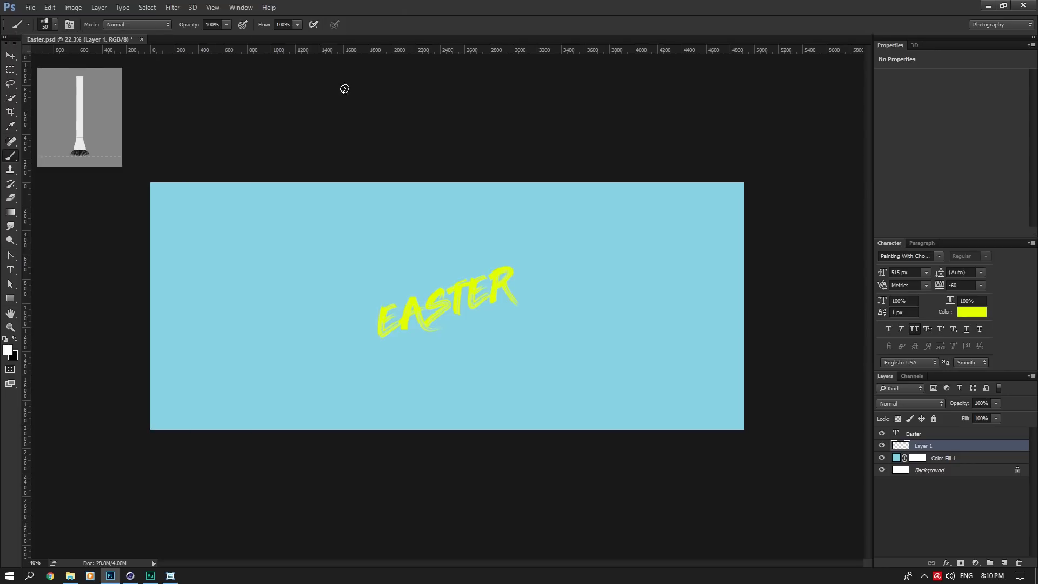
{"action": "left_click", "coordinate": [57, 26]}
{"action": "type", "text": "150"}
{"action": "key", "text": "Return"}
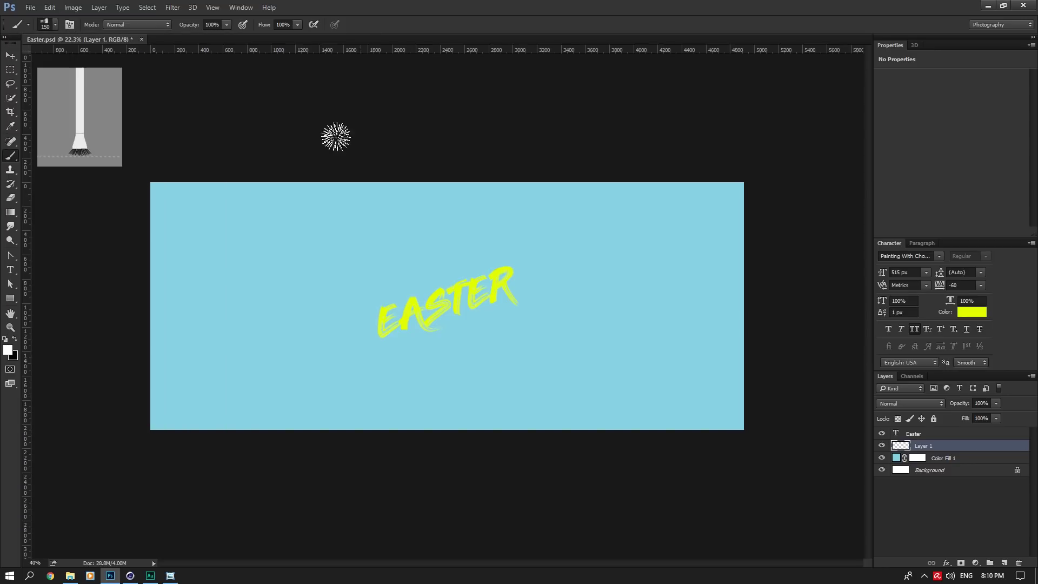
{"action": "left_click", "coordinate": [55, 25]}
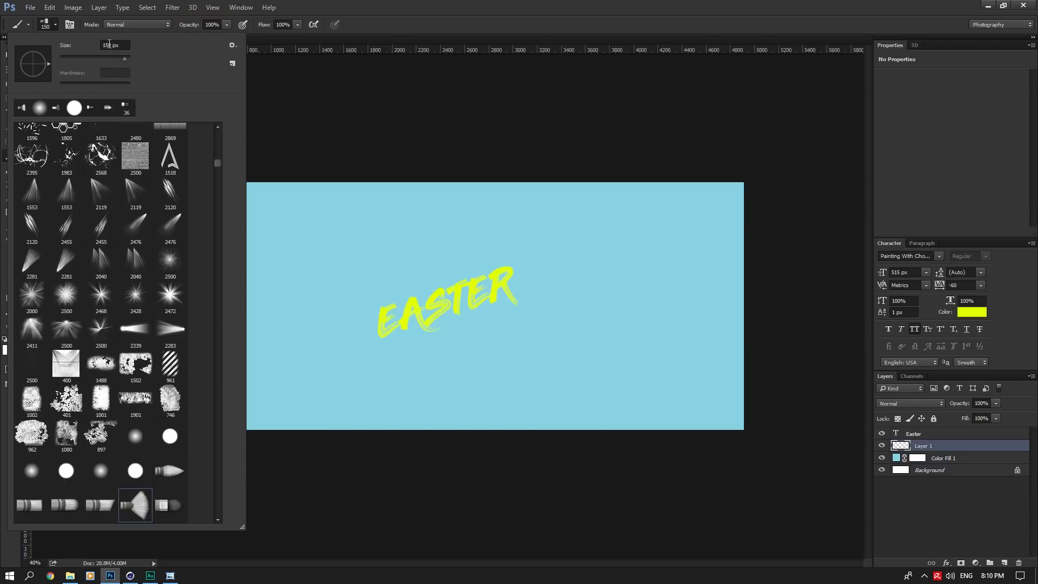
{"action": "double_click", "coordinate": [109, 44]}
{"action": "type", "text": "125"}
{"action": "key", "text": "Return"}
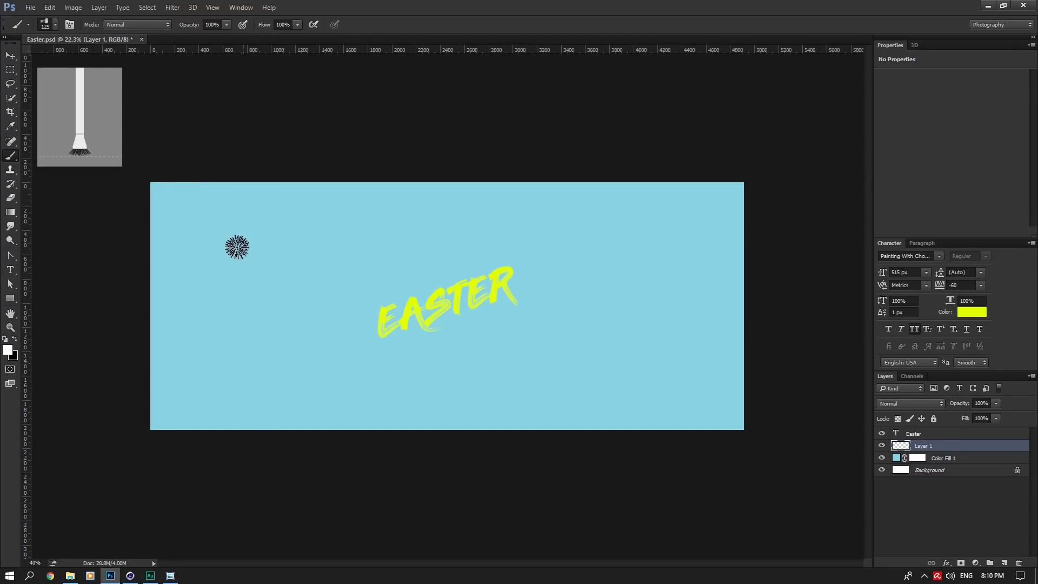
{"action": "left_click", "coordinate": [55, 25]}
{"action": "double_click", "coordinate": [110, 45]}
{"action": "type", "text": "1"}
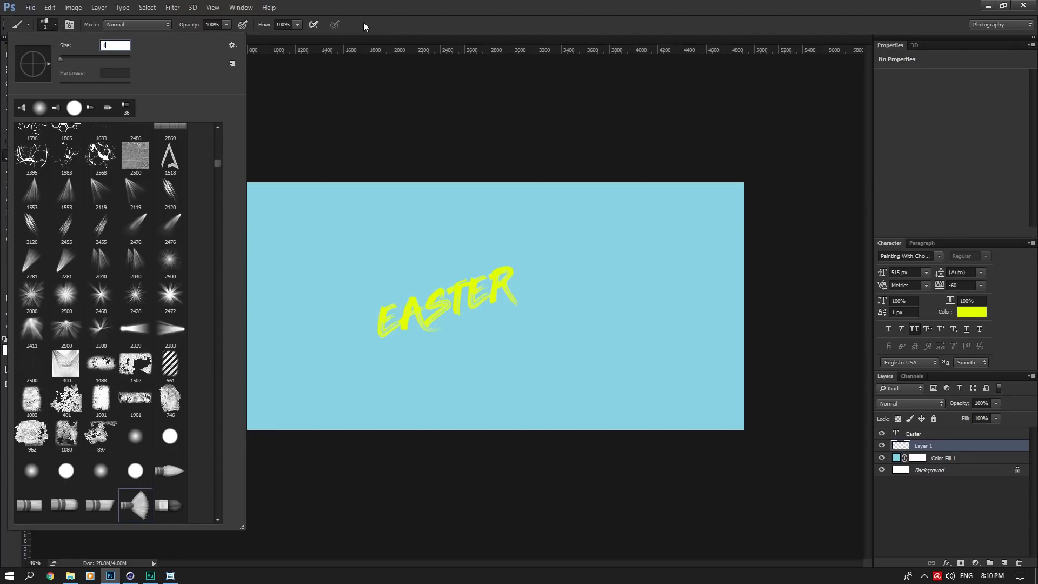
{"action": "type", "text": "00"}
{"action": "key", "text": "Return"}
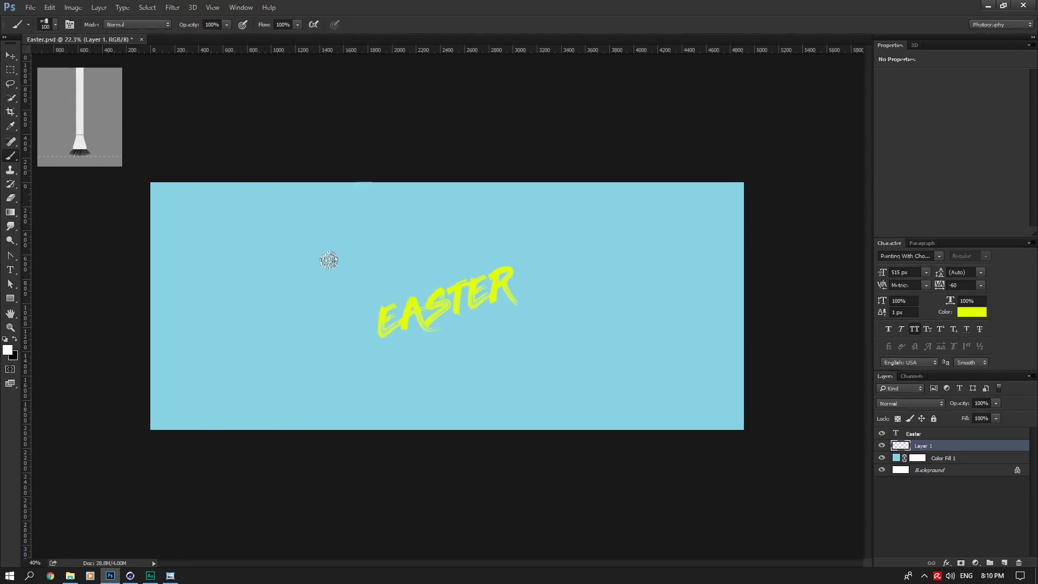
Step: Set the brush size to 75 px and stamp a cluster of three white dots near the canvas's left edge
{"action": "left_click", "coordinate": [55, 25]}
{"action": "left_click", "coordinate": [61, 44]}
{"action": "type", "text": "75"}
{"action": "key", "text": "Return"}
{"action": "left_click", "coordinate": [204, 288]}
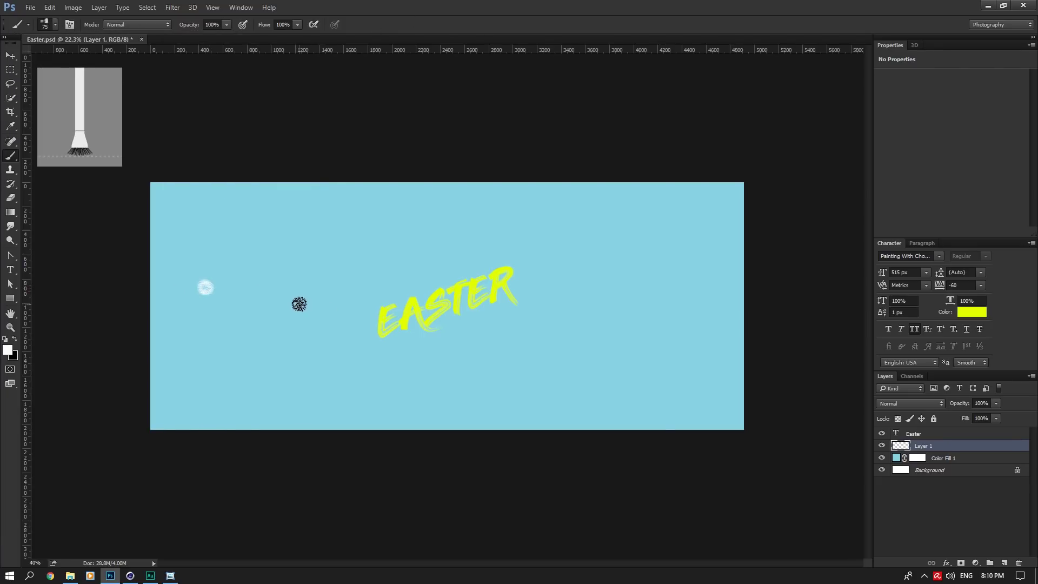
{"action": "left_click", "coordinate": [201, 305]}
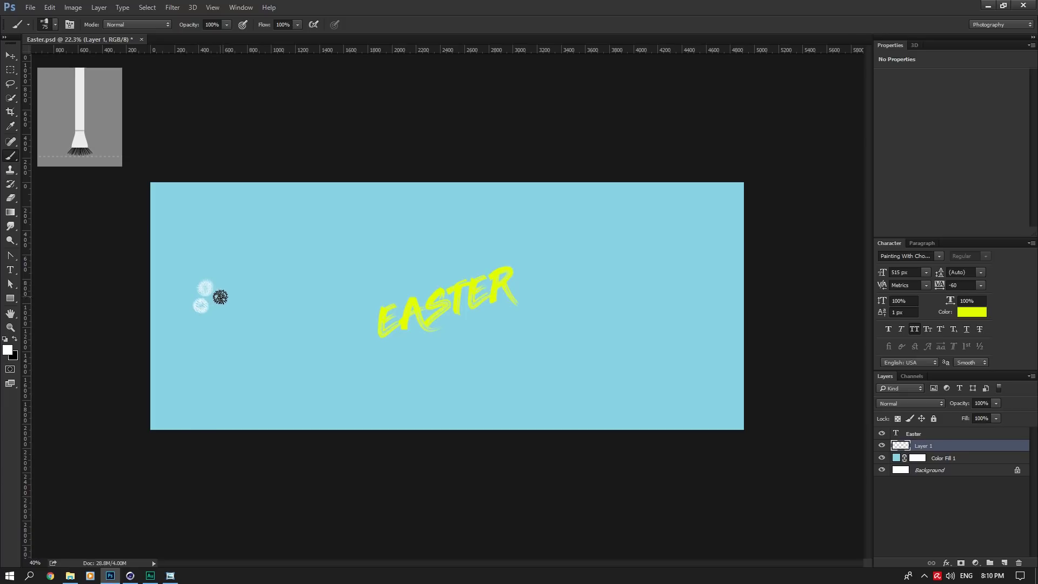
{"action": "left_click", "coordinate": [219, 301]}
Step: Stamp three clusters of three white dots across the lower part of the canvas, below the EASTER text
{"action": "left_click", "coordinate": [246, 375]}
{"action": "left_click", "coordinate": [256, 369]}
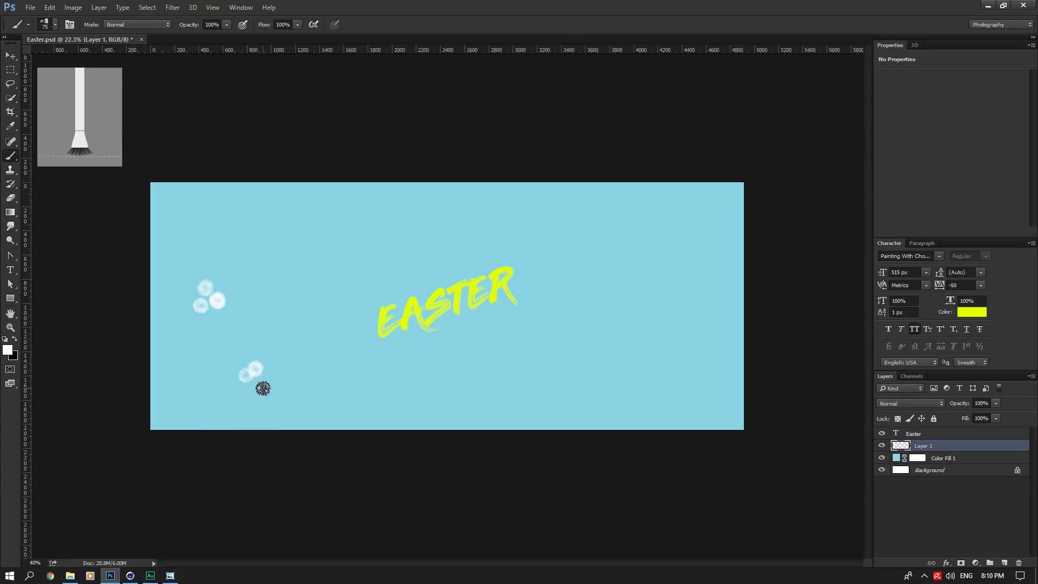
{"action": "left_click", "coordinate": [260, 386]}
{"action": "left_click", "coordinate": [474, 374]}
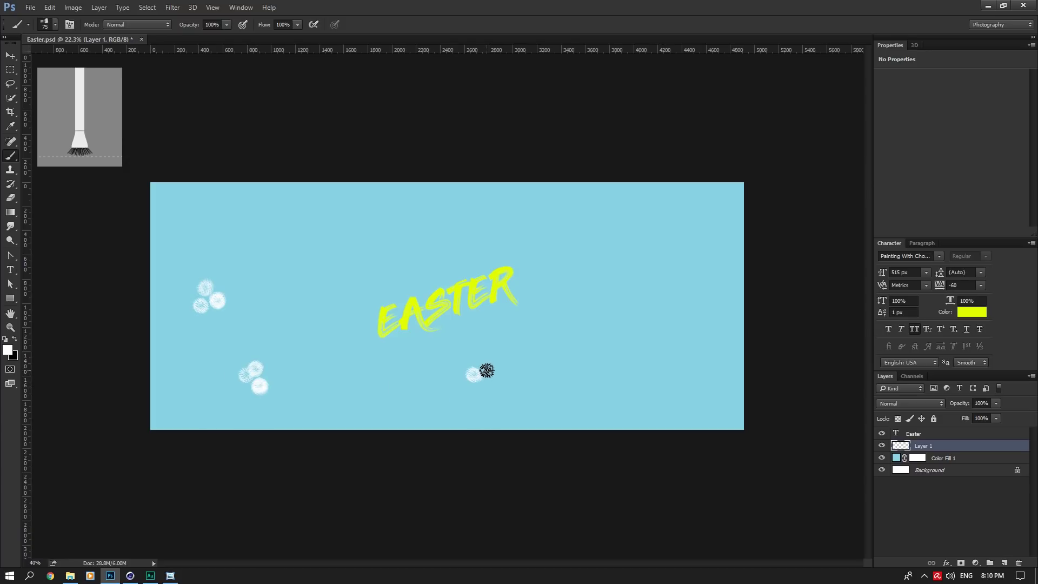
{"action": "left_click", "coordinate": [488, 370]}
{"action": "left_click", "coordinate": [486, 387]}
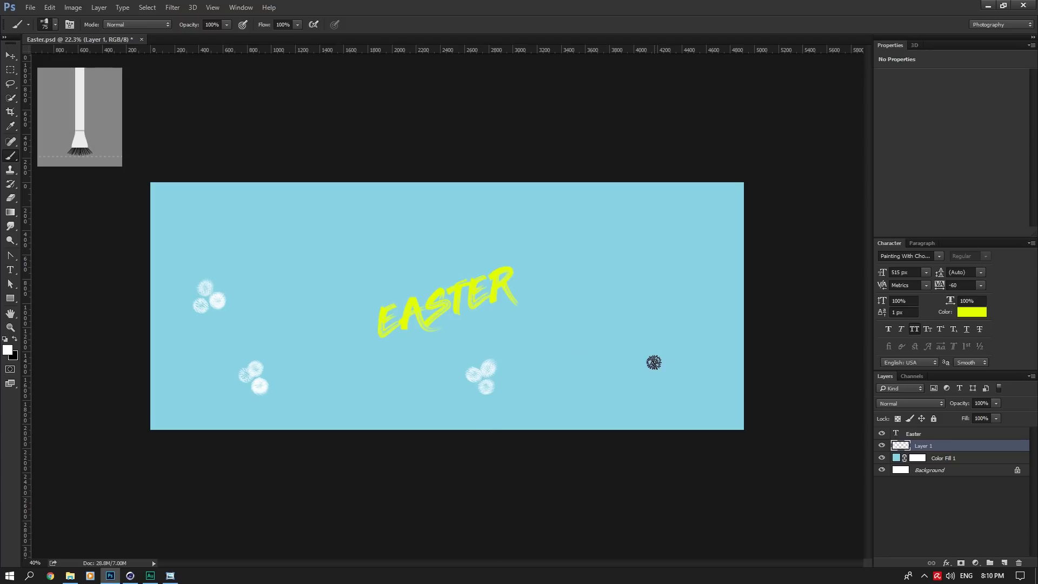
{"action": "left_click", "coordinate": [653, 356]}
{"action": "left_click", "coordinate": [651, 373]}
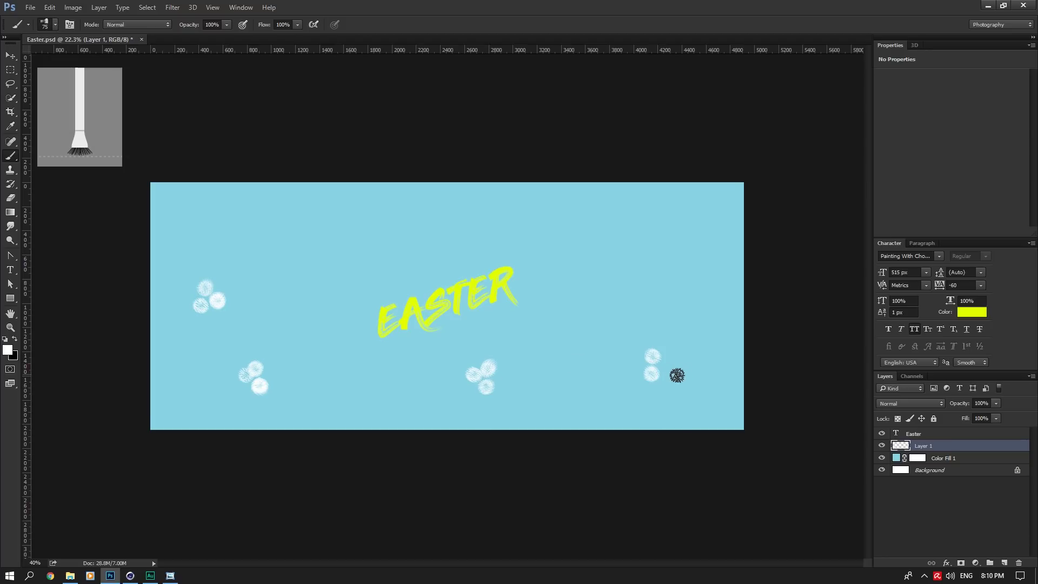
{"action": "left_click", "coordinate": [672, 372]}
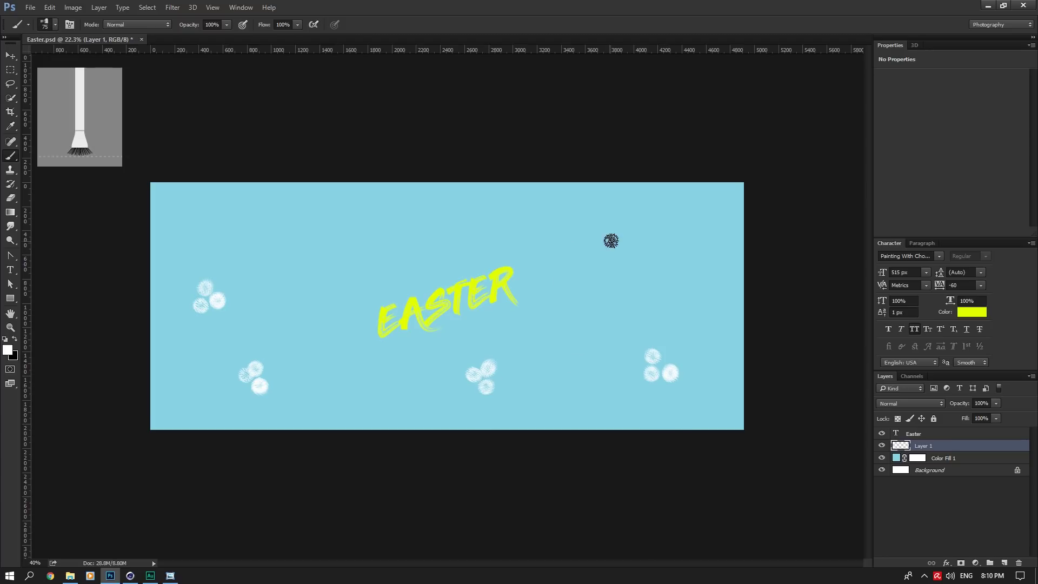
Step: Stamp three-dot white clusters to the upper right of, above and to the upper left of the EASTER text
{"action": "left_click", "coordinate": [593, 264]}
{"action": "left_click", "coordinate": [609, 261]}
{"action": "left_click", "coordinate": [603, 281]}
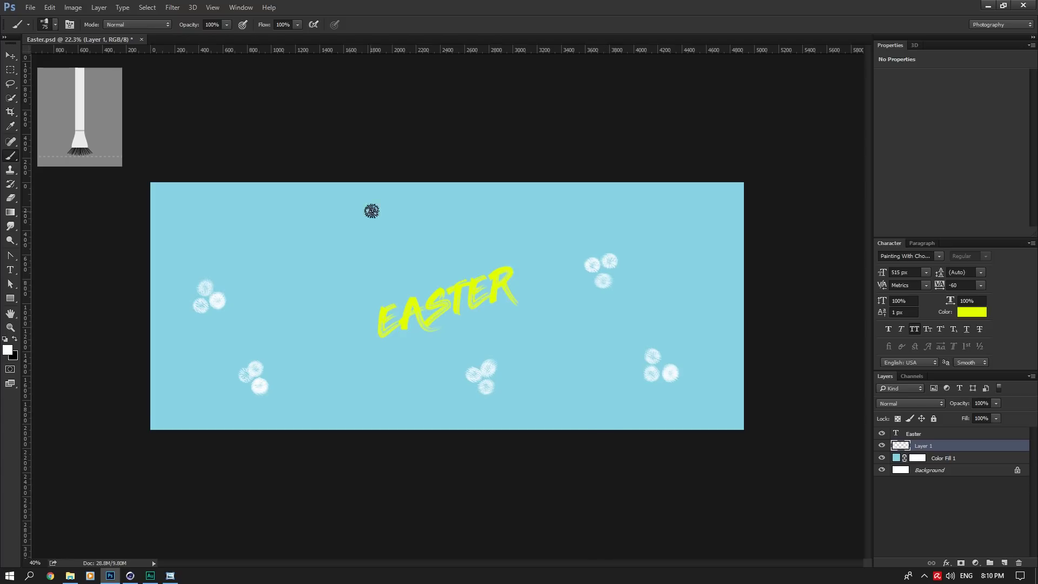
{"action": "left_click", "coordinate": [424, 218]}
{"action": "left_click", "coordinate": [438, 215]}
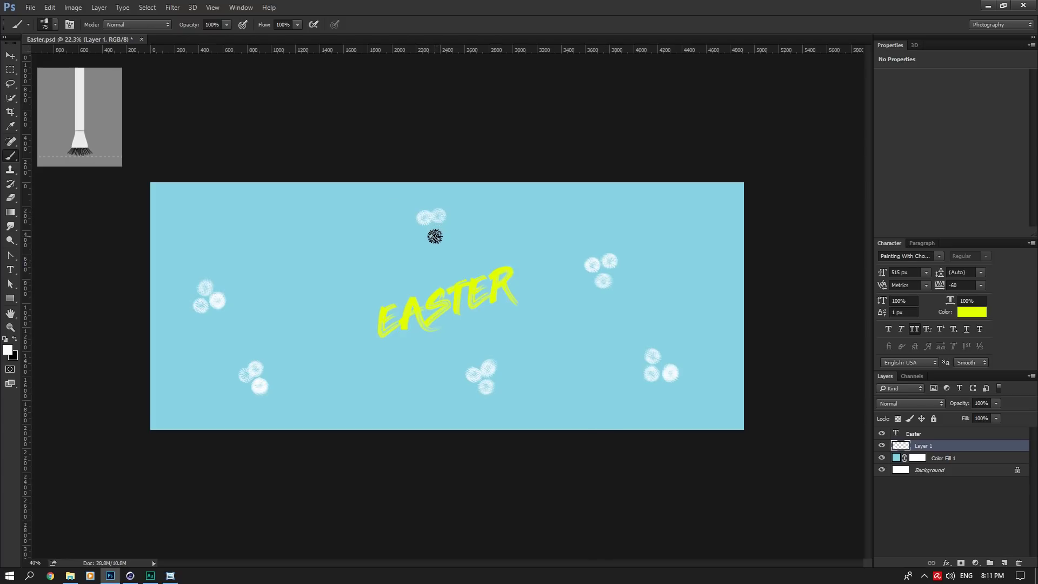
{"action": "left_click", "coordinate": [433, 237]}
{"action": "left_click", "coordinate": [309, 258]}
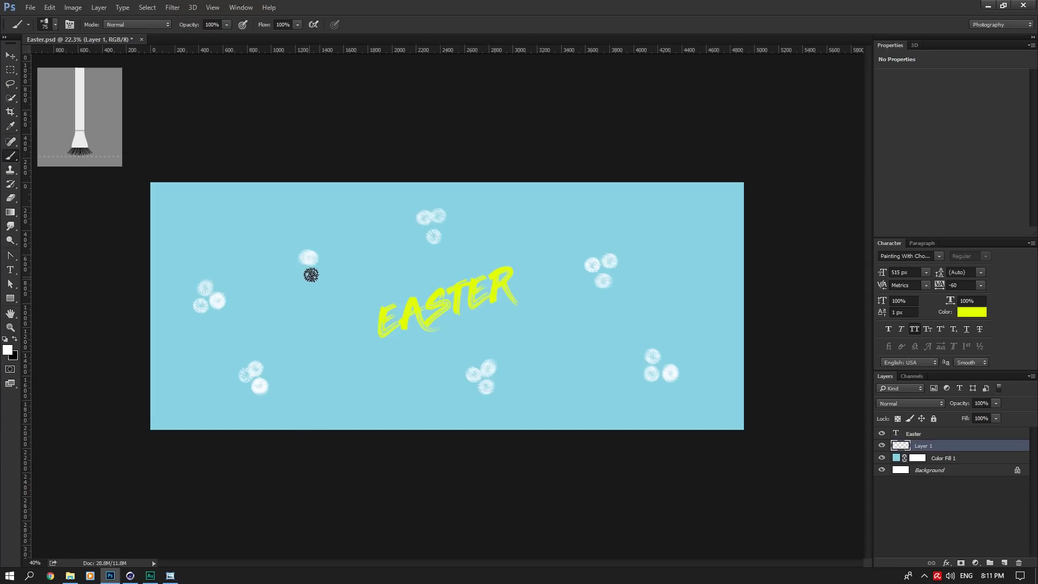
{"action": "left_click", "coordinate": [309, 274]}
{"action": "left_click", "coordinate": [331, 264]}
Step: Stamp a three-dot white cluster in each of the canvas's upper left and upper right corners
{"action": "left_click", "coordinate": [197, 198]}
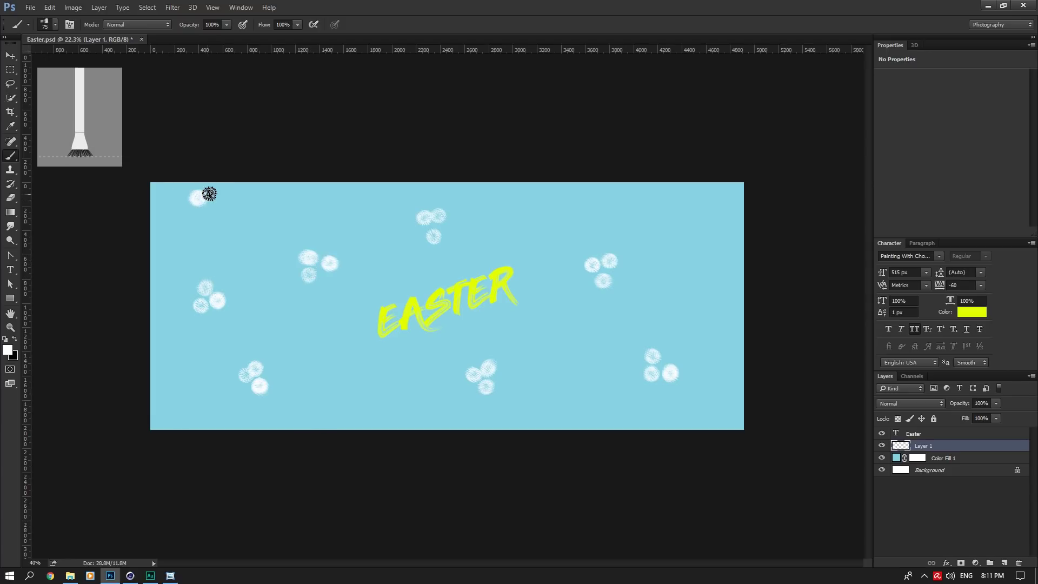
{"action": "left_click", "coordinate": [214, 196]}
{"action": "left_click", "coordinate": [209, 216]}
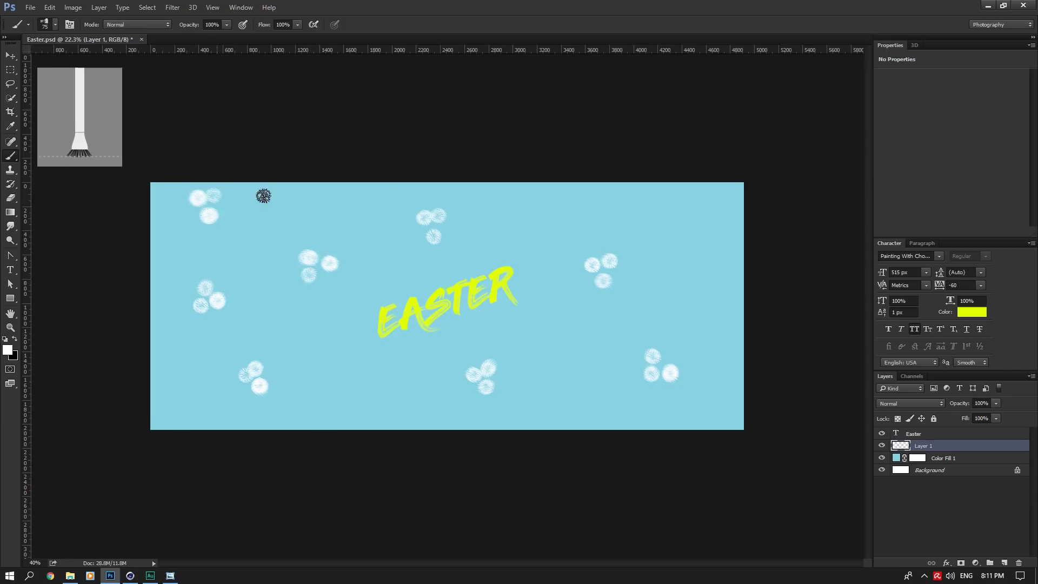
{"action": "left_click", "coordinate": [706, 207]}
{"action": "left_click", "coordinate": [722, 212]}
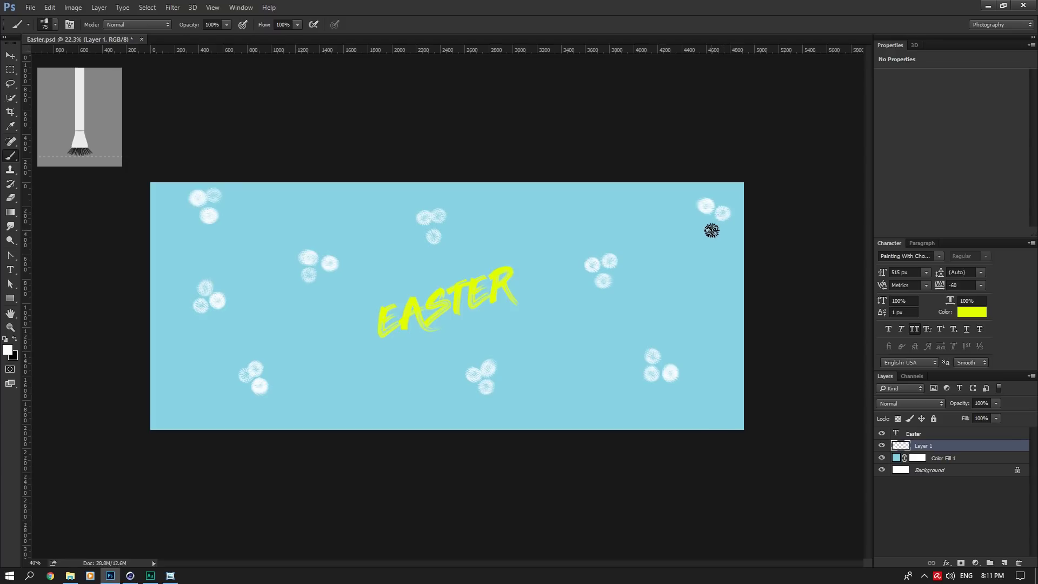
{"action": "left_click", "coordinate": [712, 229]}
Step: On another new layer, stamp seven single white dots between the clusters and behind the text, and save the file with the Easter layer selected
{"action": "left_click", "coordinate": [1002, 563]}
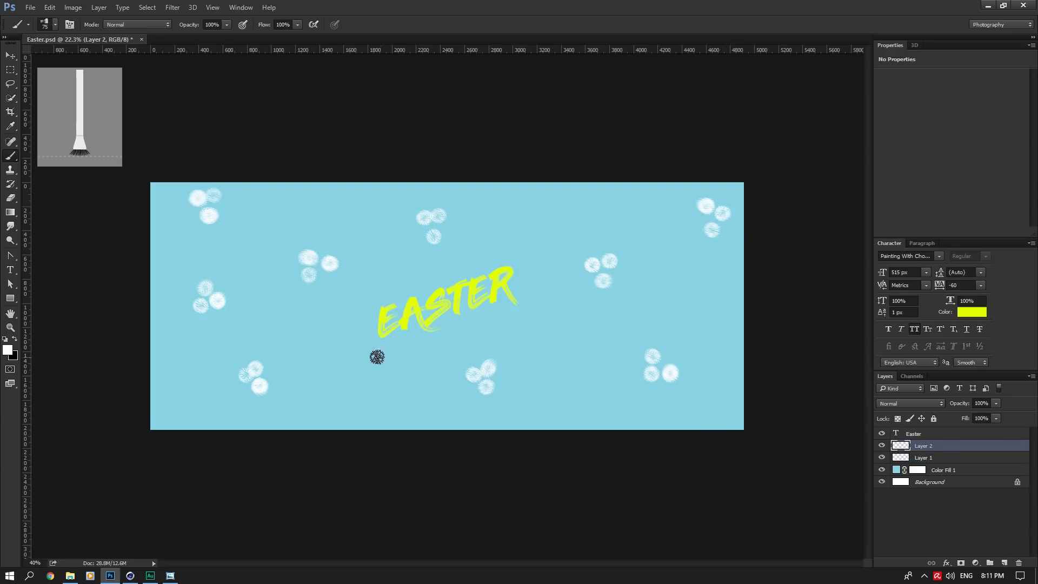
{"action": "left_click", "coordinate": [186, 398]}
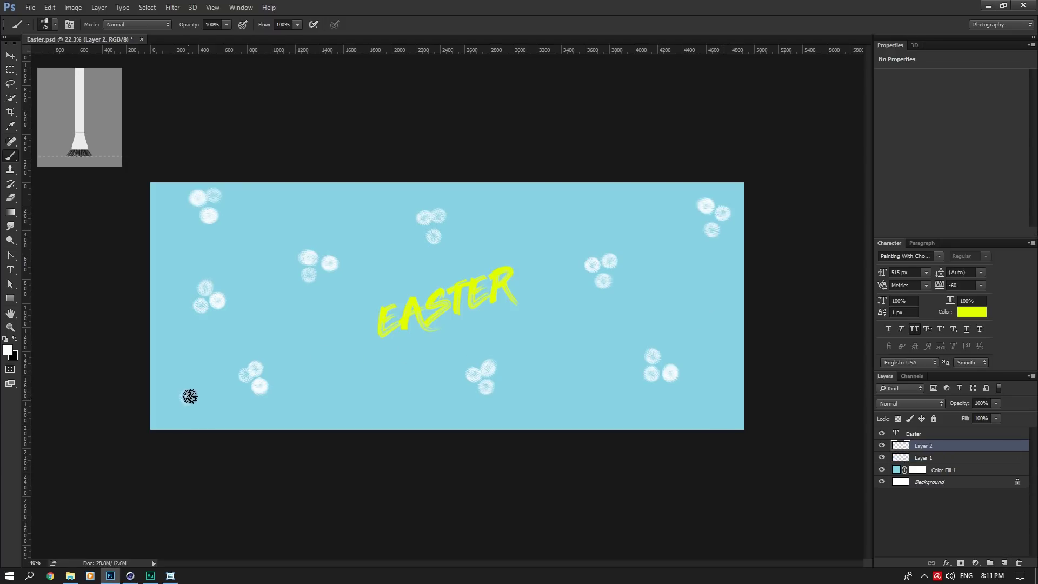
{"action": "left_click", "coordinate": [369, 382]}
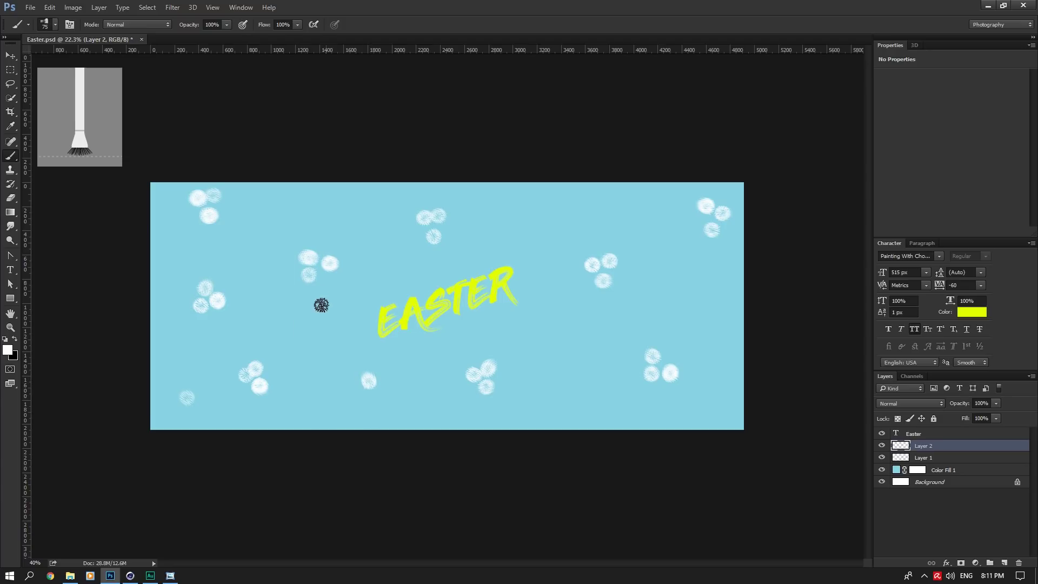
{"action": "left_click", "coordinate": [357, 204]}
{"action": "left_click", "coordinate": [552, 203]}
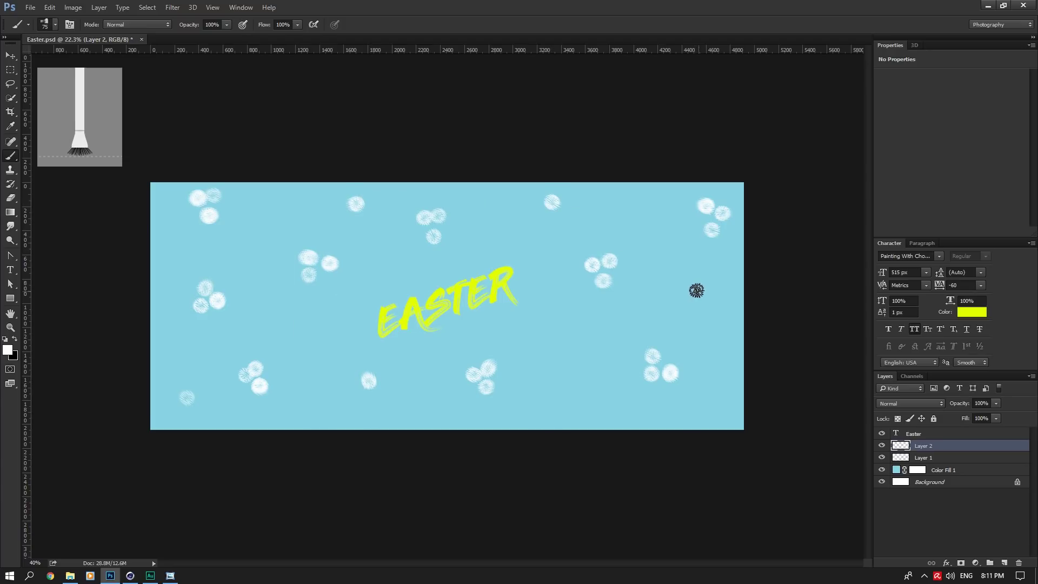
{"action": "left_click", "coordinate": [697, 291]}
{"action": "left_click", "coordinate": [497, 301]}
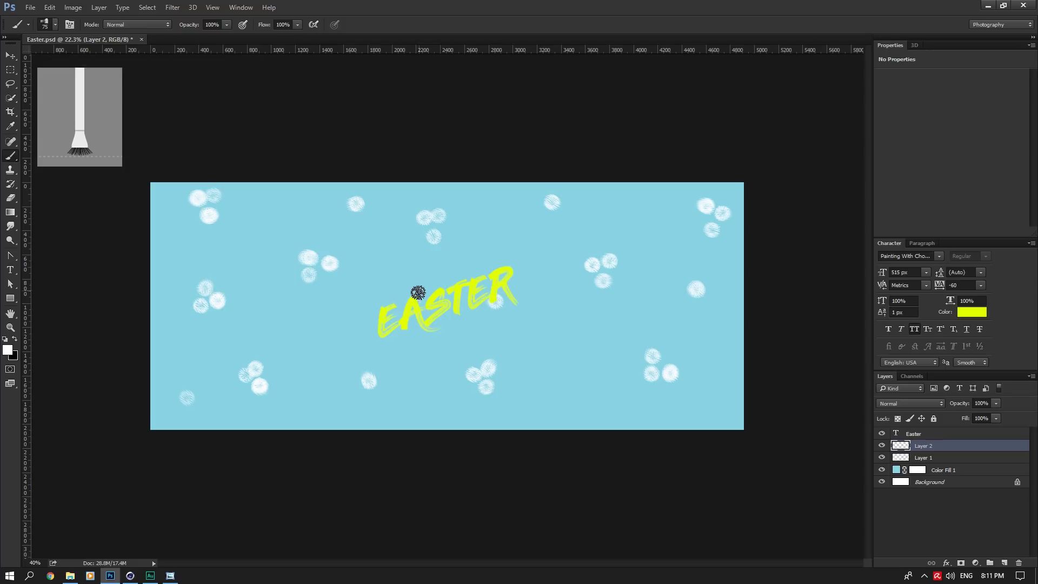
{"action": "left_click", "coordinate": [412, 294]}
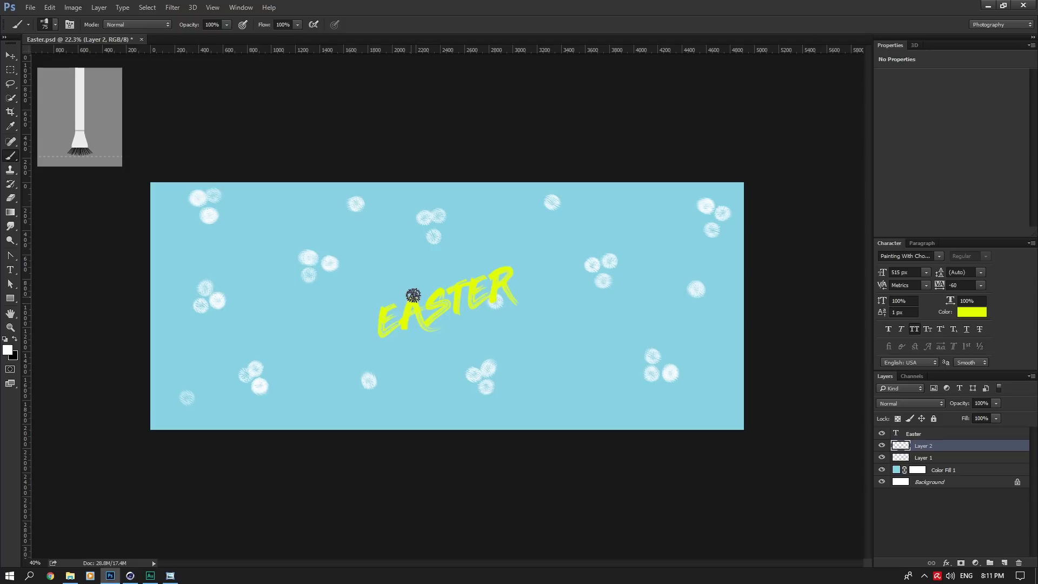
{"action": "left_click", "coordinate": [935, 435]}
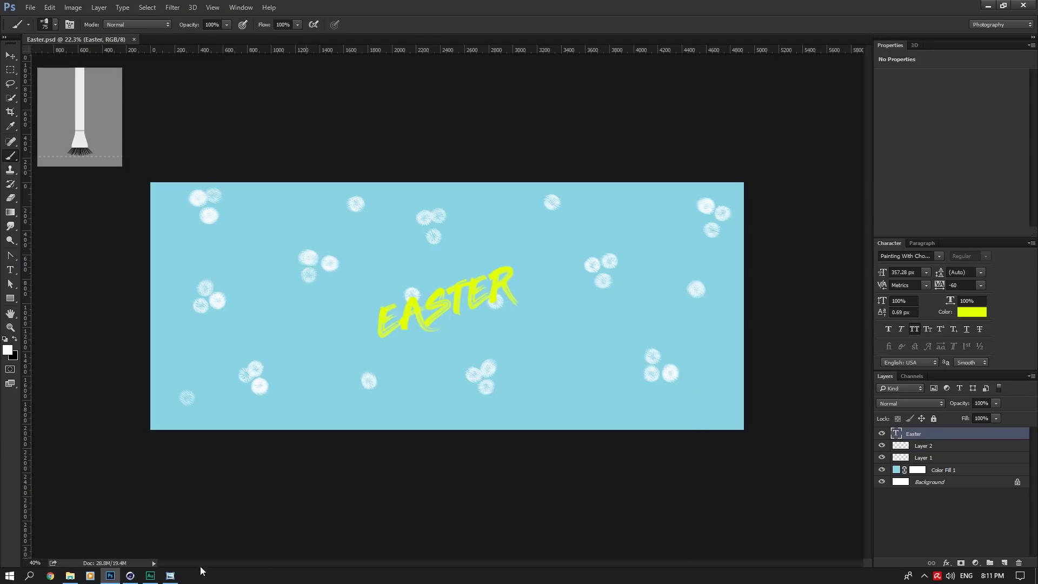
Step: Switch to Cinema 4D, select the Egg.1 object and isolate it in the viewport with solo mode
{"action": "left_click", "coordinate": [130, 575]}
{"action": "left_click_drag", "start_coordinate": [521, 334], "coordinate": [365, 371], "text": "alt"}
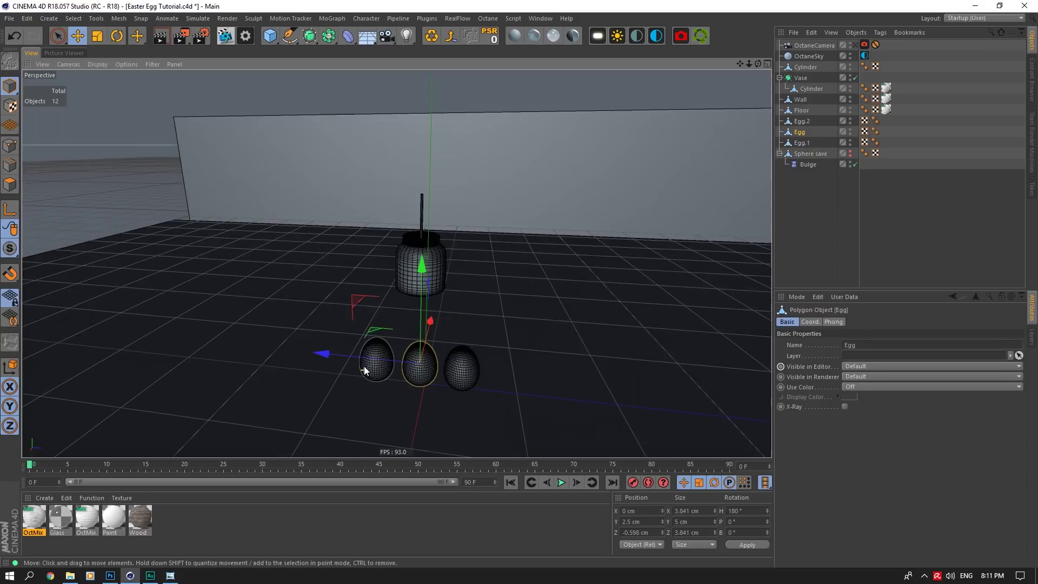
{"action": "left_click", "coordinate": [368, 369]}
{"action": "left_click_drag", "start_coordinate": [10, 248], "coordinate": [76, 302]}
{"action": "left_click_drag", "start_coordinate": [739, 64], "coordinate": [706, 2]}
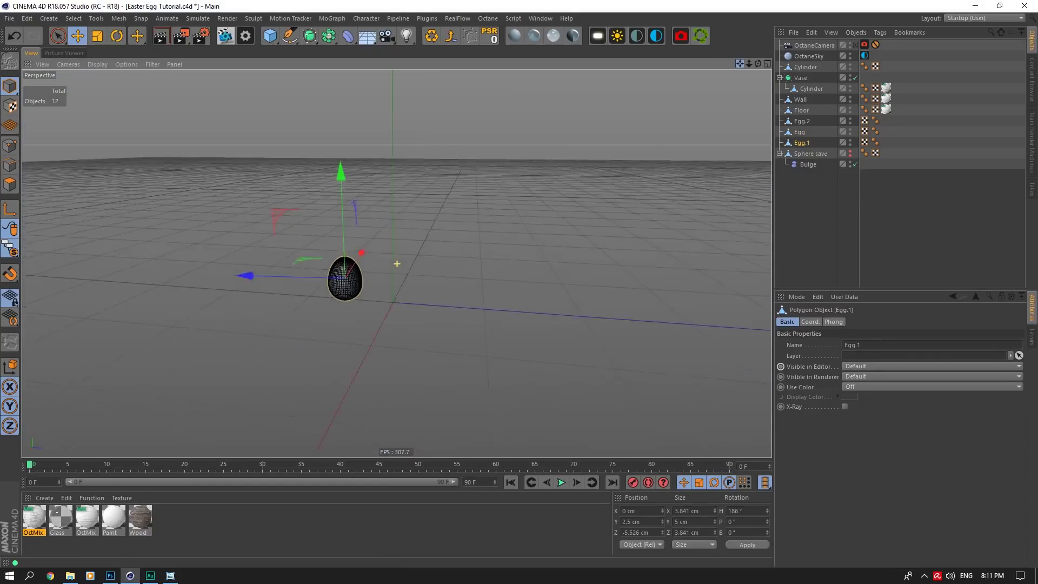
Step: Start the Octane live render and create a new Octane glossy material, opened in the Material Editor
{"action": "left_click", "coordinate": [226, 36]}
{"action": "left_click", "coordinate": [225, 219]}
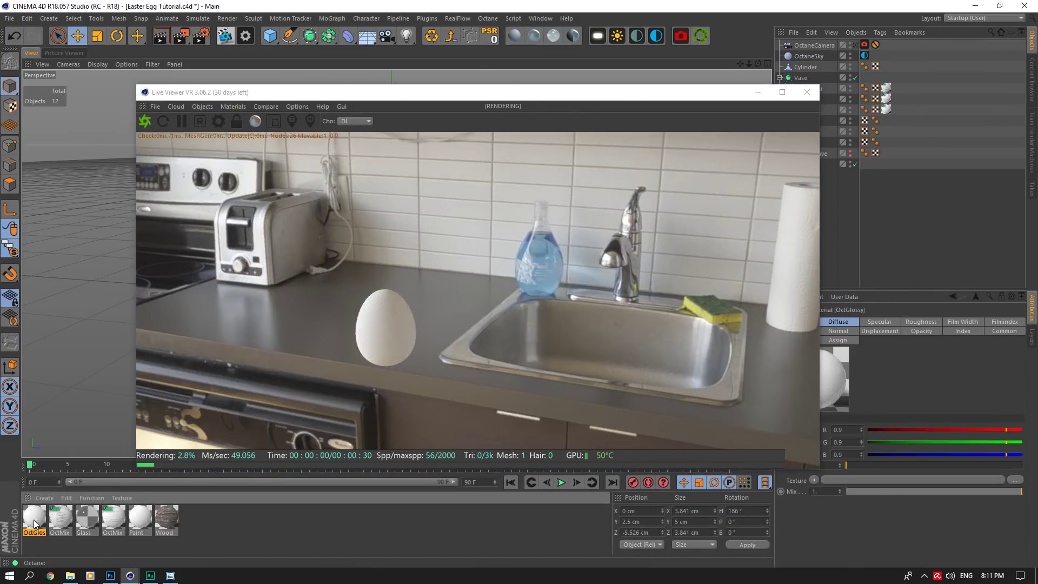
{"action": "double_click", "coordinate": [34, 520]}
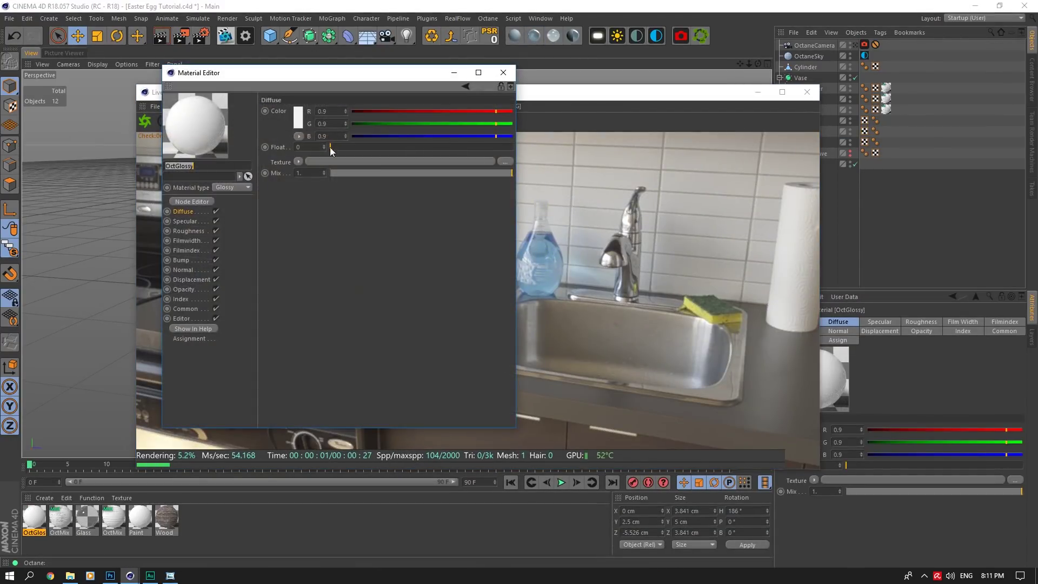
Step: Add an Octane ImageTexture to the material's Diffuse channel and load Easter.psd from the desktop into it
{"action": "left_click", "coordinate": [298, 162]}
{"action": "mouse_move", "coordinate": [333, 375]}
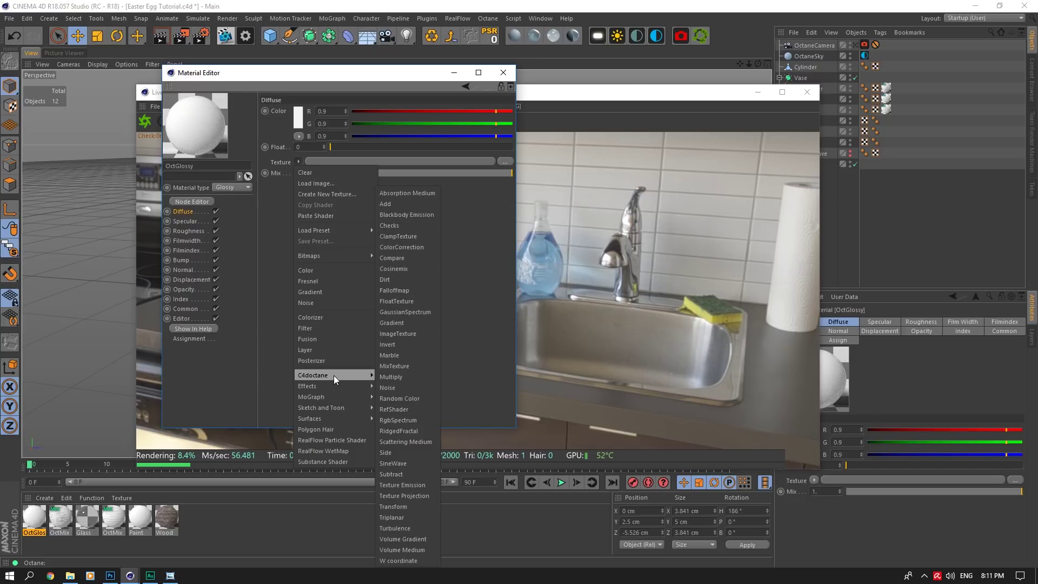
{"action": "left_click", "coordinate": [398, 333]}
{"action": "left_click", "coordinate": [343, 190]}
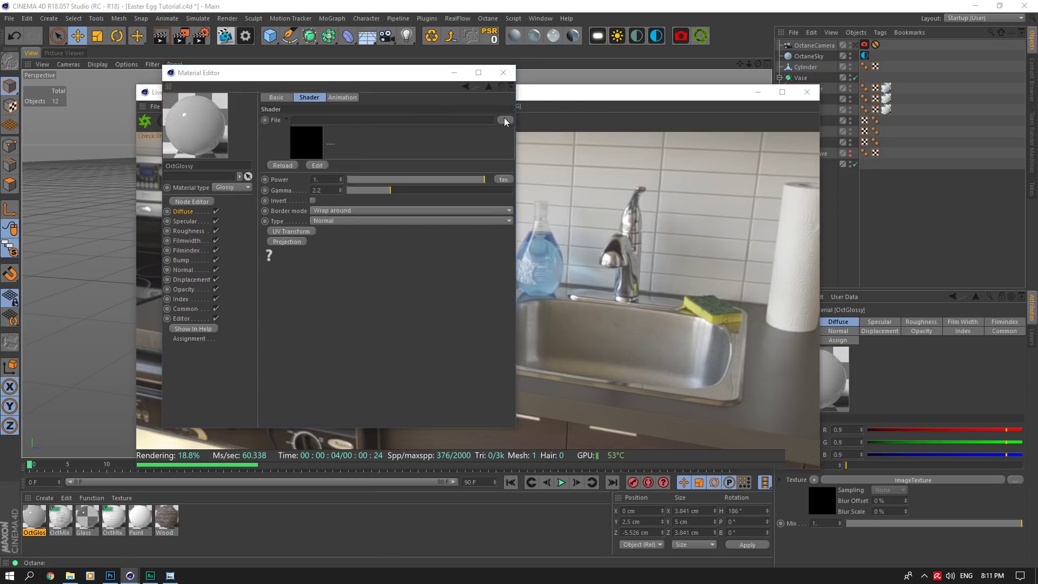
{"action": "left_click", "coordinate": [504, 118]}
{"action": "scroll", "coordinate": [233, 162], "scroll_direction": "up", "scroll_amount": 10}
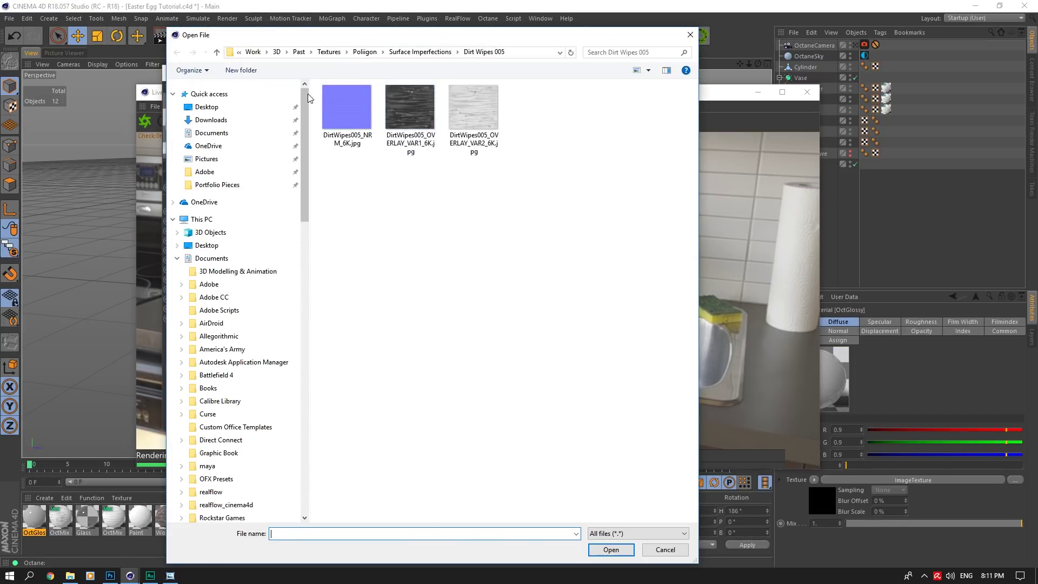
{"action": "left_click", "coordinate": [207, 106]}
{"action": "left_click", "coordinate": [352, 114]}
{"action": "left_click", "coordinate": [605, 550]}
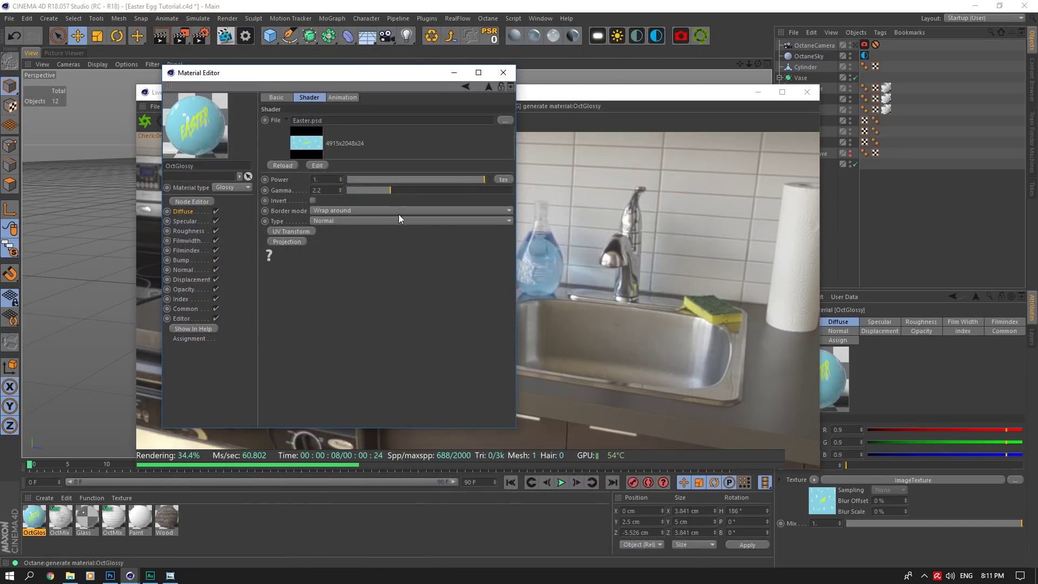
Step: Apply the OctGlossy material to the Egg.1 object and close the Material Editor
{"action": "left_click_drag", "start_coordinate": [390, 67], "coordinate": [794, 348]}
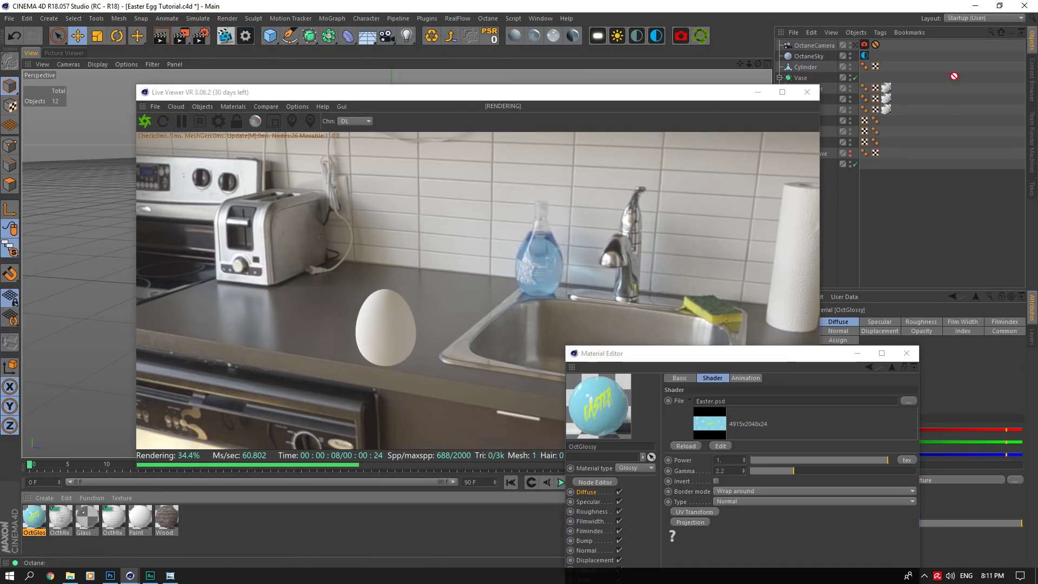
{"action": "left_click_drag", "start_coordinate": [629, 97], "coordinate": [534, 72]}
{"action": "left_click_drag", "start_coordinate": [41, 517], "coordinate": [806, 141]}
{"action": "left_click_drag", "start_coordinate": [749, 64], "coordinate": [827, 37]}
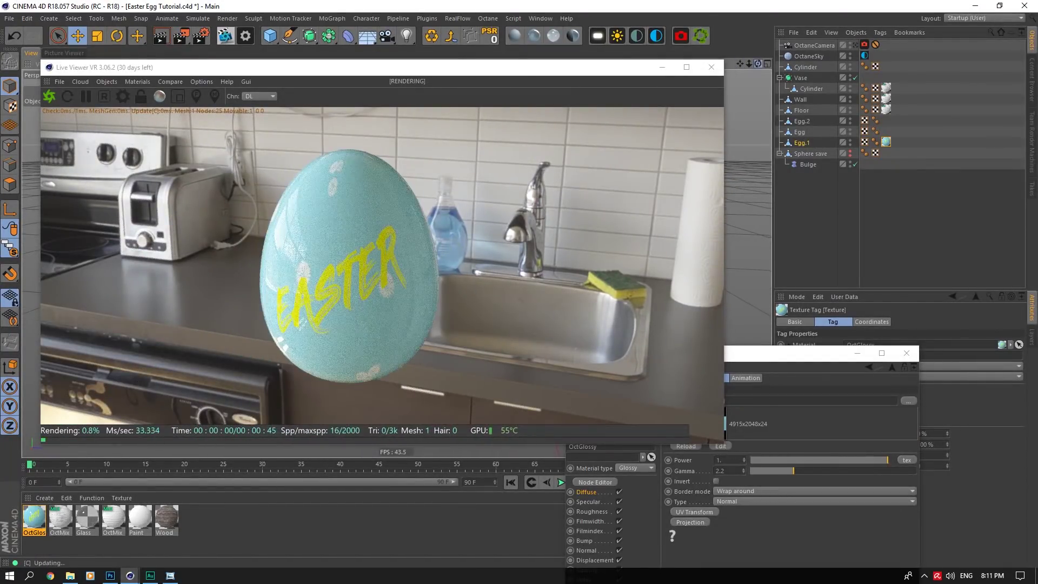
{"action": "mouse_move", "coordinate": [758, 64]}
{"action": "left_mouse_down"}
{"action": "mouse_move", "coordinate": [795, 53]}
{"action": "mouse_move", "coordinate": [776, 72]}
{"action": "left_mouse_up"}
{"action": "left_click", "coordinate": [907, 353]}
Step: Try Cubic and Spherical projection on Egg.1's texture tag, and return the projection to UVW Mapping
{"action": "left_click", "coordinate": [893, 367]}
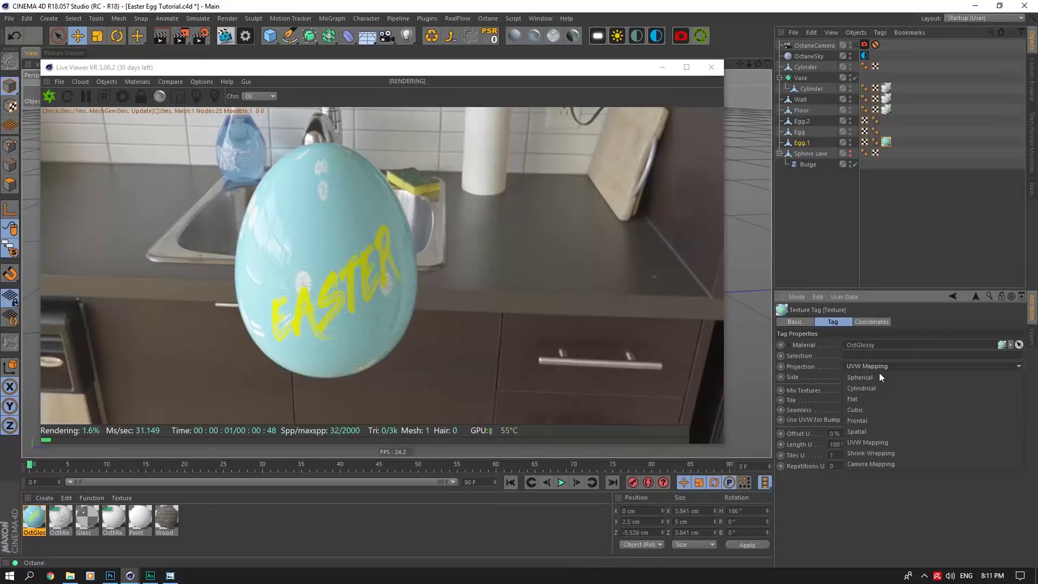
{"action": "left_click", "coordinate": [867, 412]}
{"action": "left_click", "coordinate": [874, 367]}
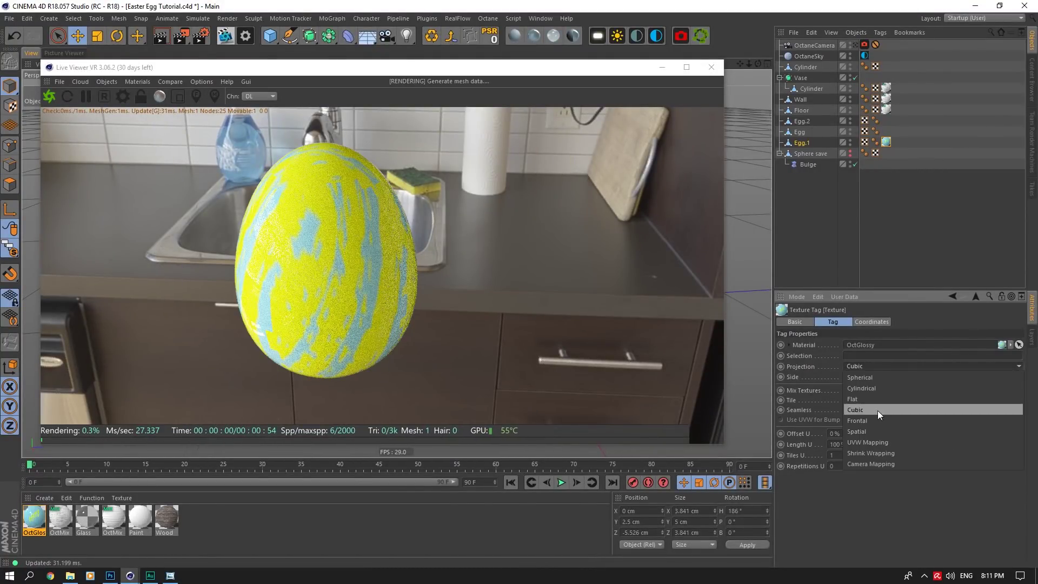
{"action": "left_click", "coordinate": [867, 377]}
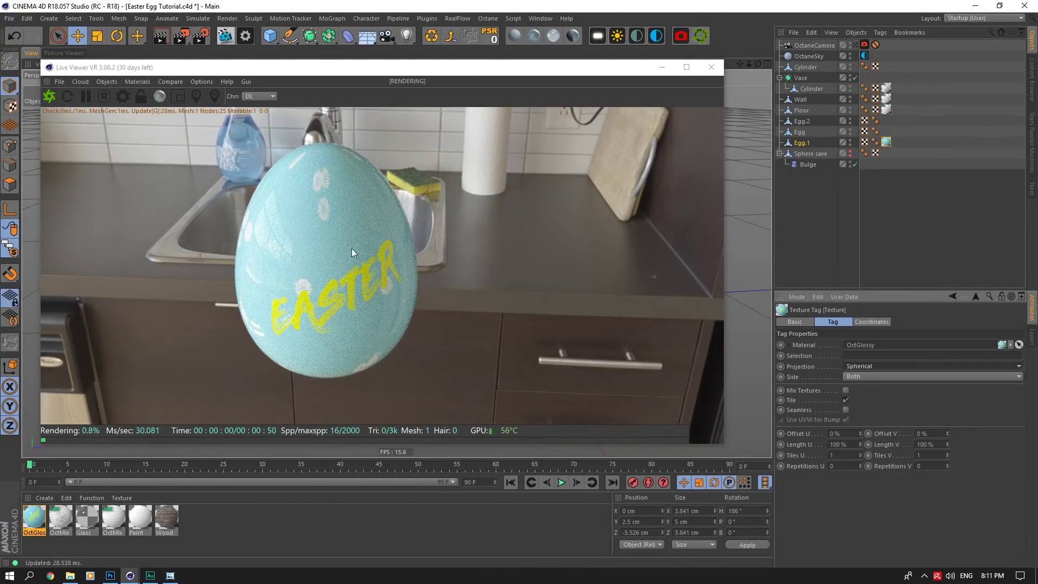
{"action": "left_click", "coordinate": [859, 369]}
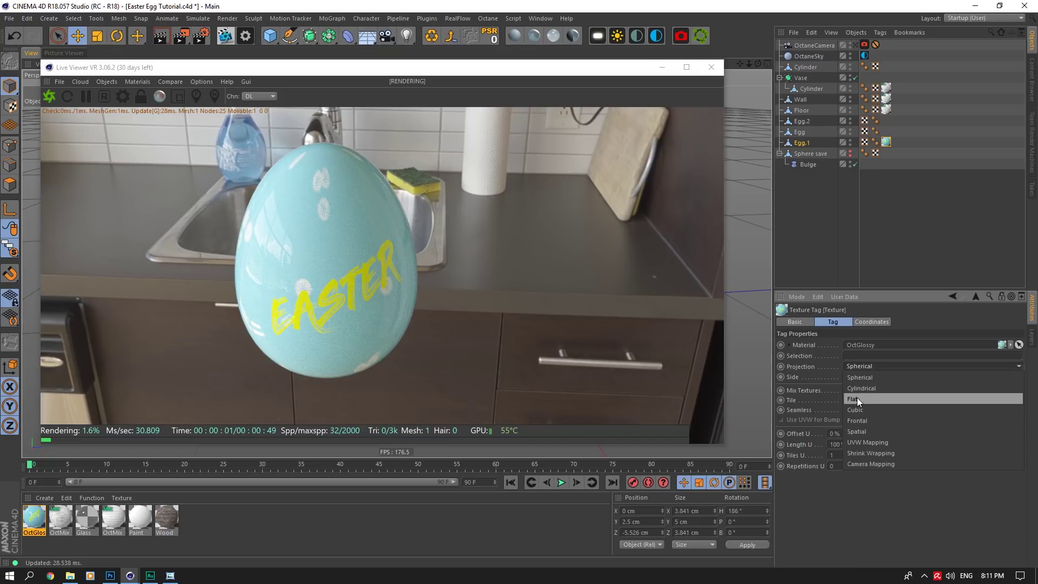
{"action": "left_click", "coordinate": [874, 442]}
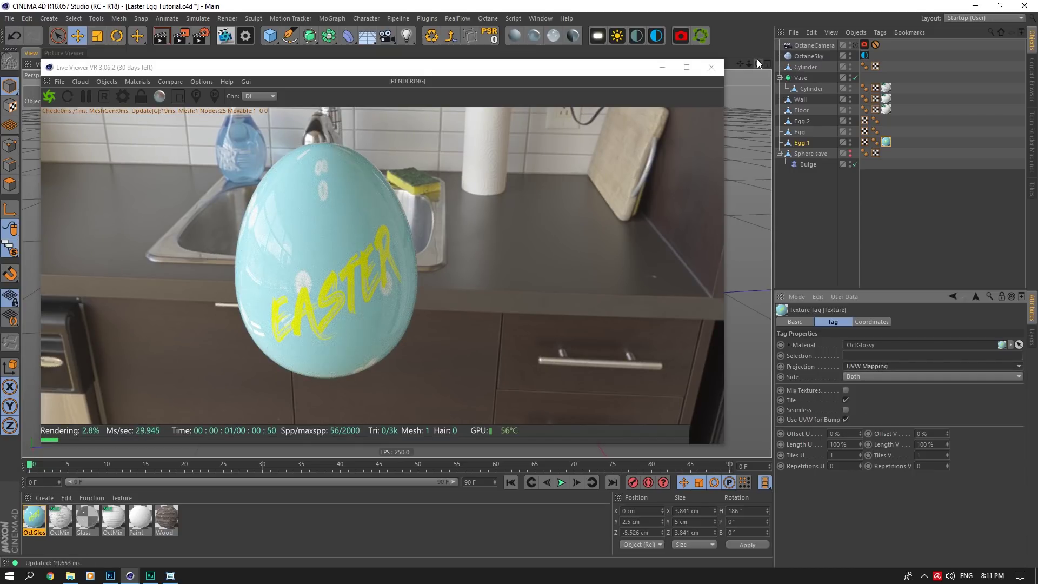
Step: Reopen the OctGlossy material and raise its Roughness float value to 1
{"action": "left_click_drag", "start_coordinate": [758, 64], "coordinate": [699, 101]}
{"action": "left_click_drag", "start_coordinate": [750, 65], "coordinate": [727, 72]}
{"action": "left_click_drag", "start_coordinate": [758, 65], "coordinate": [757, 66]}
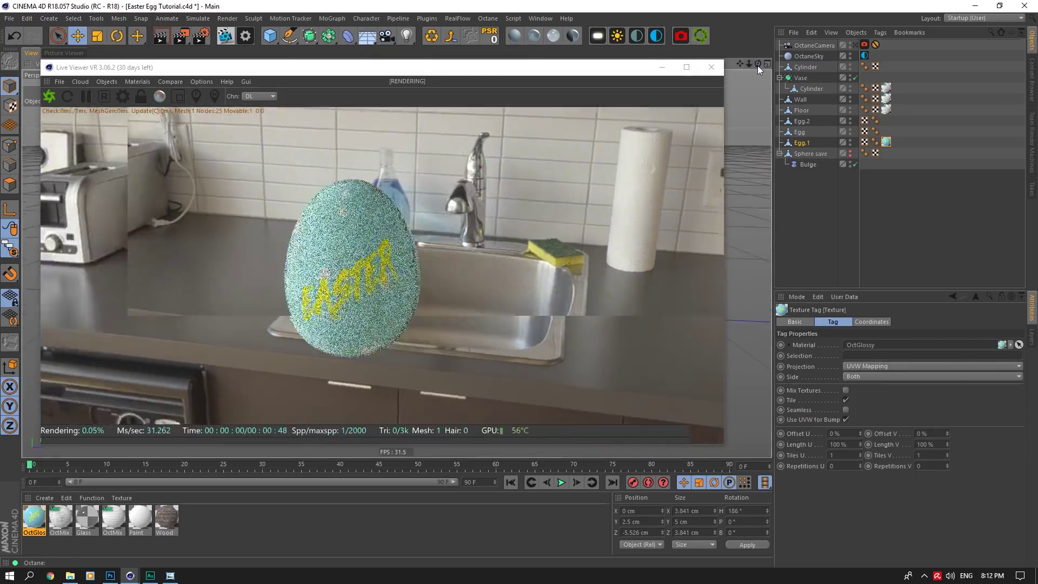
{"action": "left_click", "coordinate": [32, 519]}
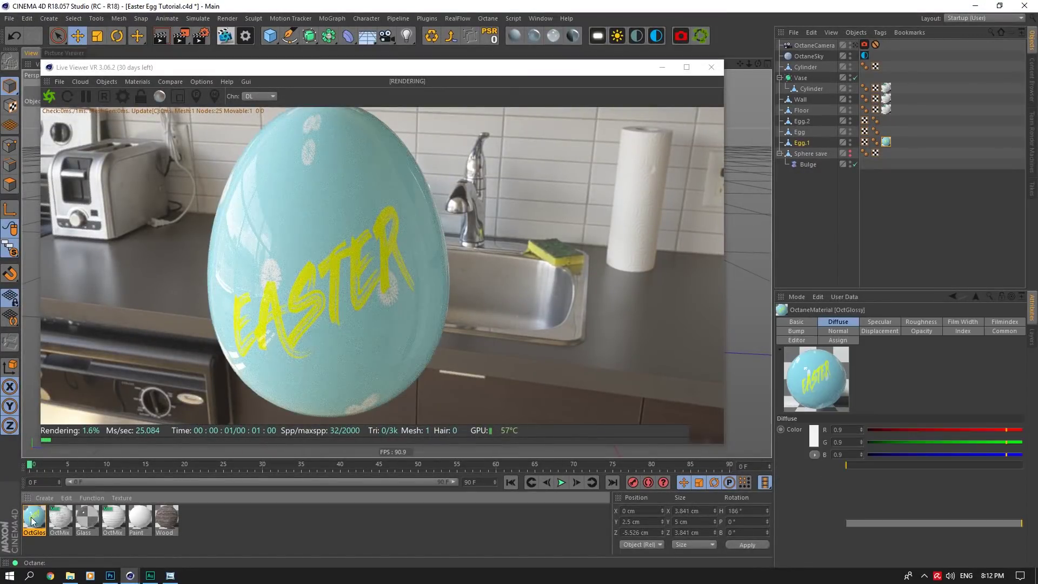
{"action": "double_click", "coordinate": [33, 519]}
{"action": "left_click_drag", "start_coordinate": [357, 70], "coordinate": [733, 174]}
{"action": "left_click", "coordinate": [560, 327]}
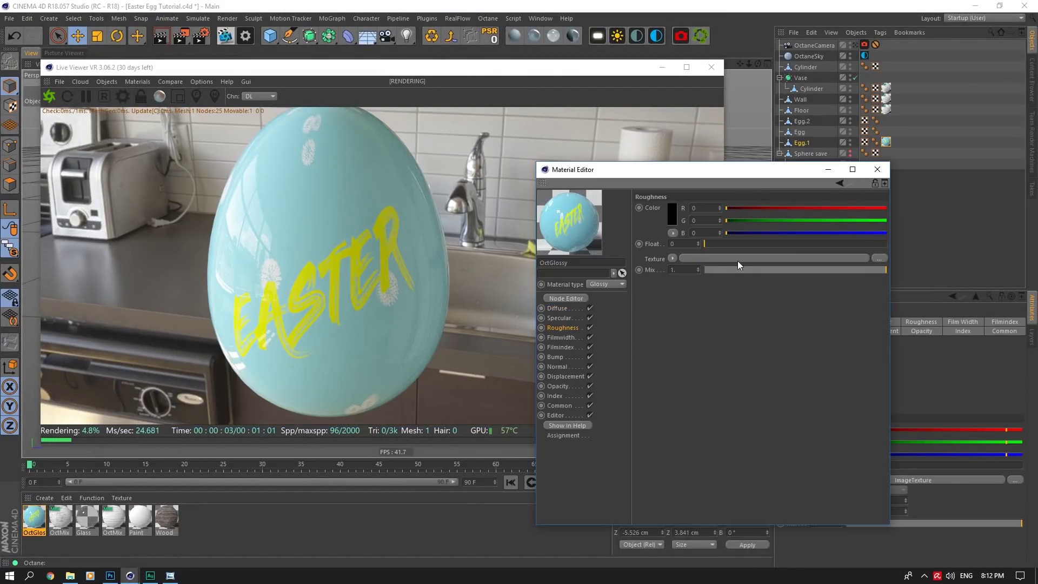
{"action": "left_click_drag", "start_coordinate": [746, 244], "coordinate": [886, 243]}
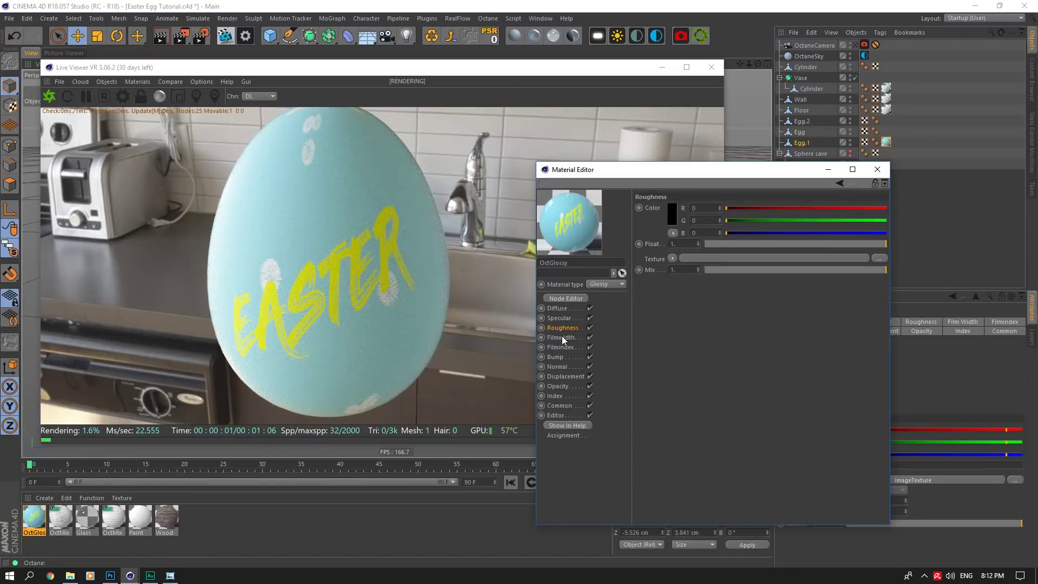
Step: Copy the ImageTexture shader from OctGlossy's Diffuse channel and paste it into the Bump channel
{"action": "left_click", "coordinate": [557, 308]}
{"action": "left_click", "coordinate": [672, 259]}
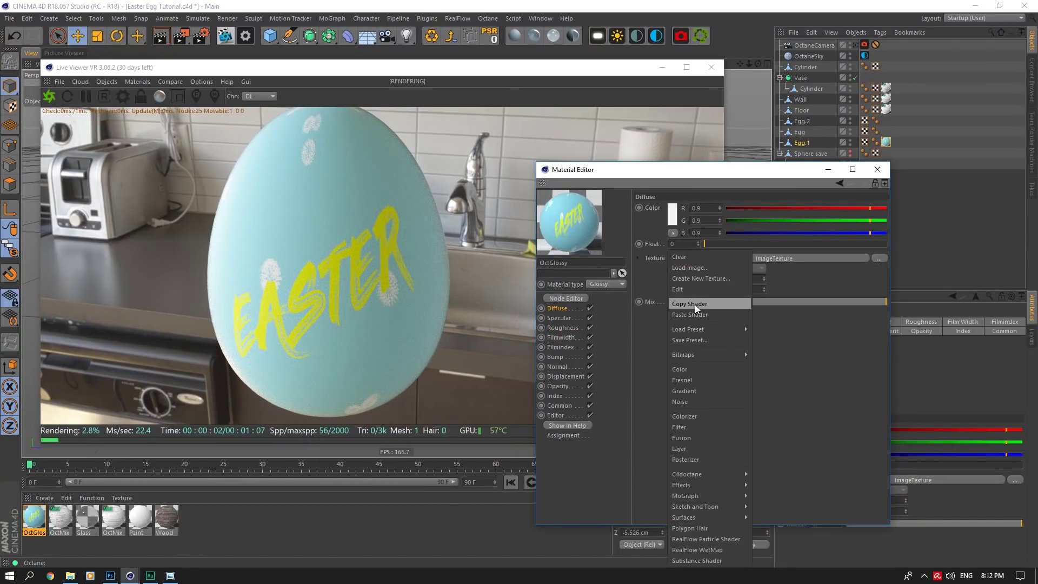
{"action": "left_click", "coordinate": [696, 303]}
{"action": "left_click", "coordinate": [555, 357]}
{"action": "left_click", "coordinate": [672, 212]}
{"action": "left_click", "coordinate": [690, 272]}
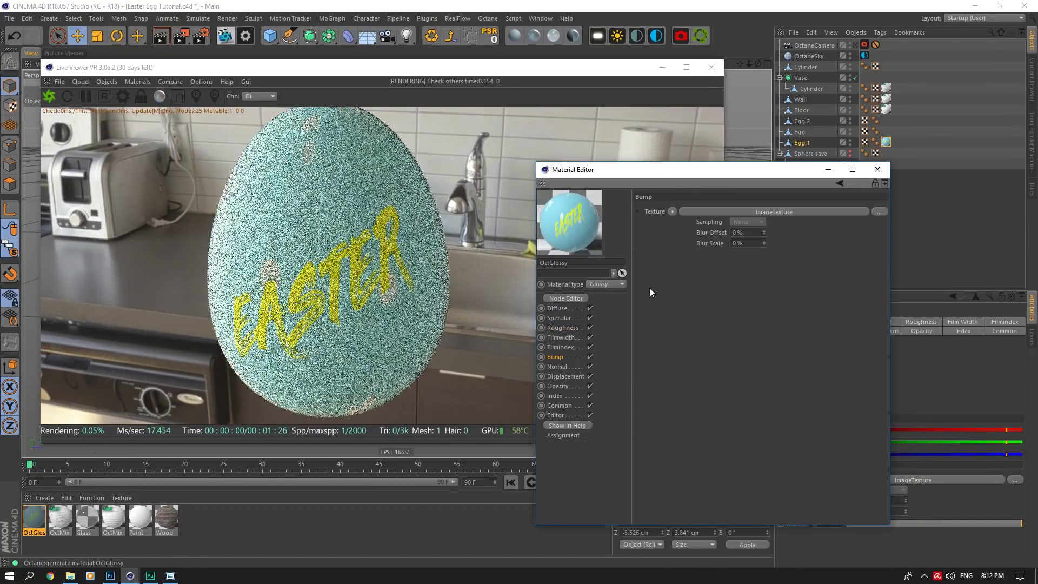
Step: Set the power of the Bump channel's Easter.psd texture to 0.1
{"action": "left_click", "coordinate": [583, 299]}
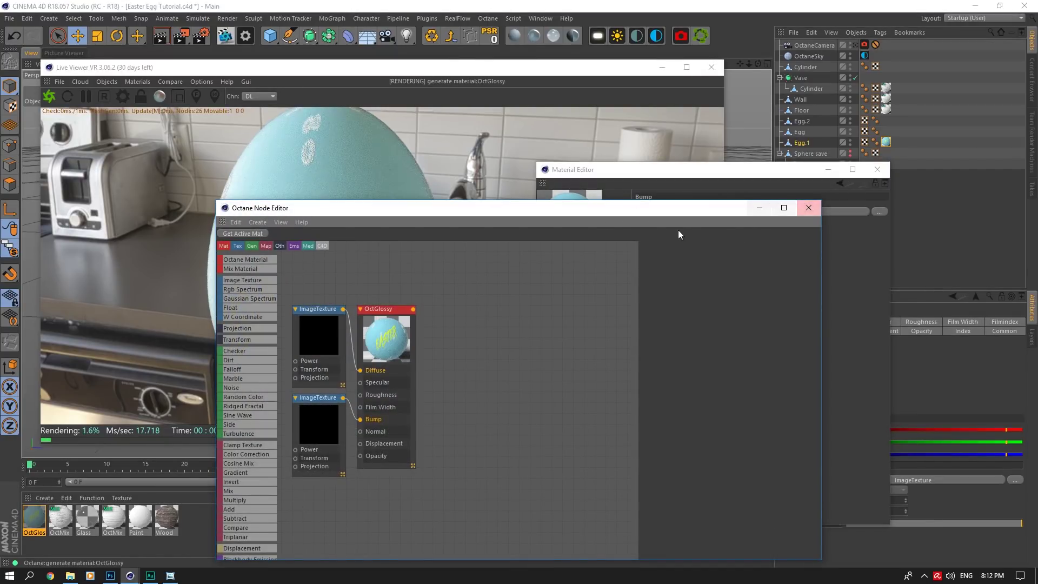
{"action": "left_click", "coordinate": [809, 207]}
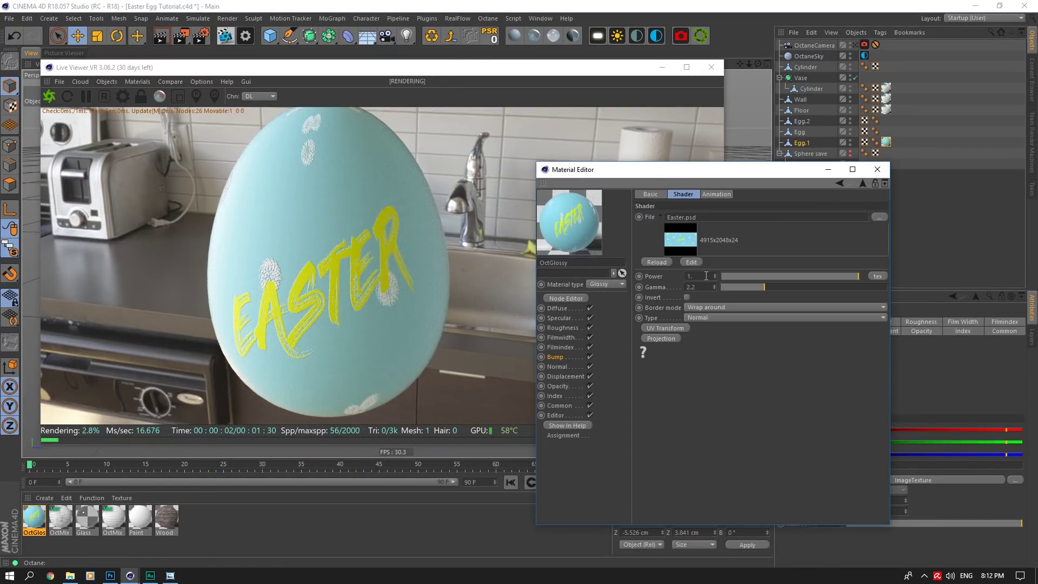
{"action": "type", "text": "0.1"}
{"action": "key", "text": "Return"}
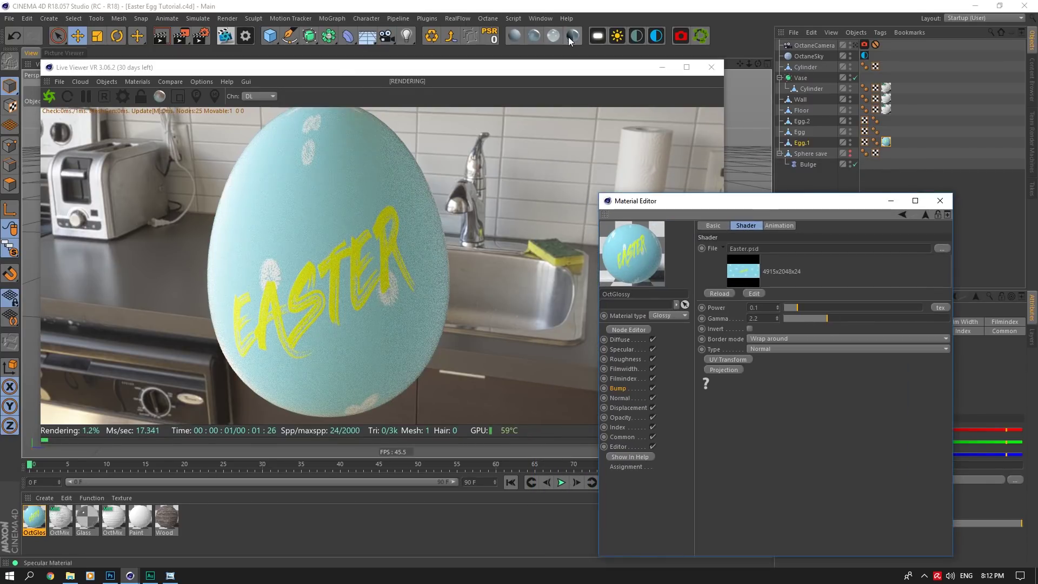
Step: Create an Octane Mix material, replace Egg.1's material with it, and assign OctGlossy as its Material2
{"action": "left_click", "coordinate": [569, 37]}
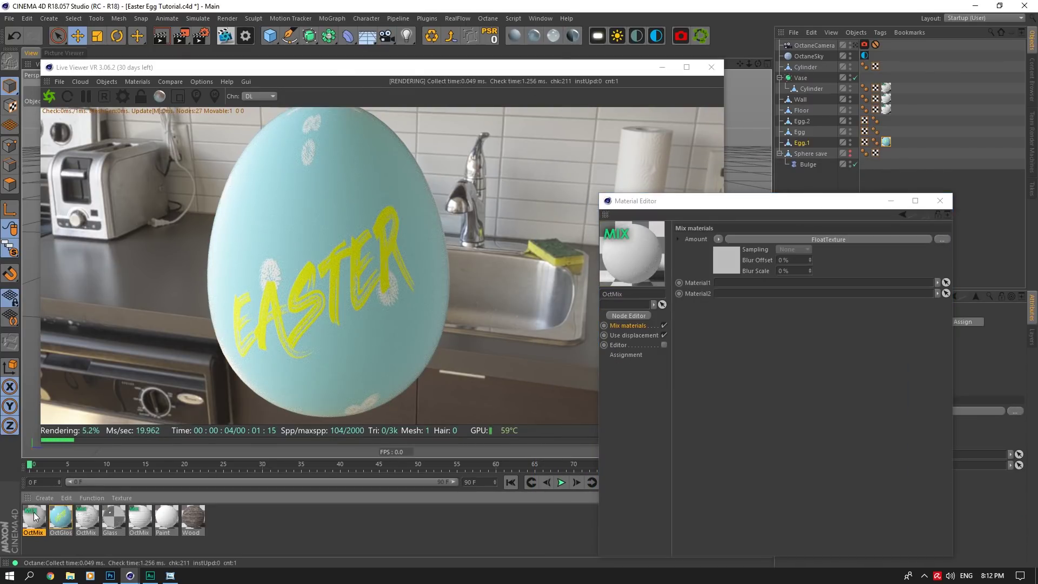
{"action": "left_click_drag", "start_coordinate": [36, 521], "coordinate": [886, 142]}
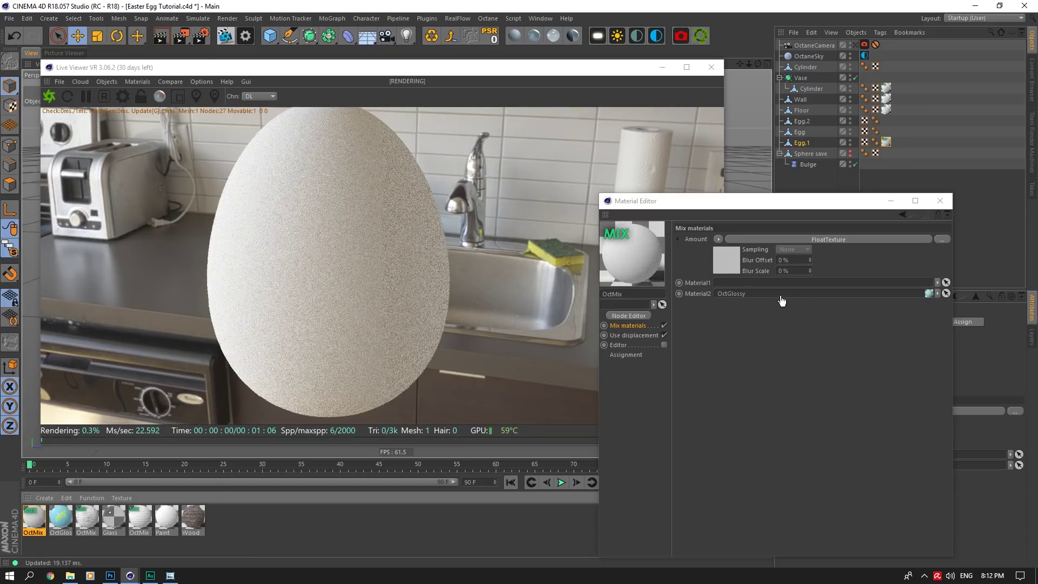
Step: Rename the OctGlossy material as Graphic
{"action": "double_click", "coordinate": [64, 519]}
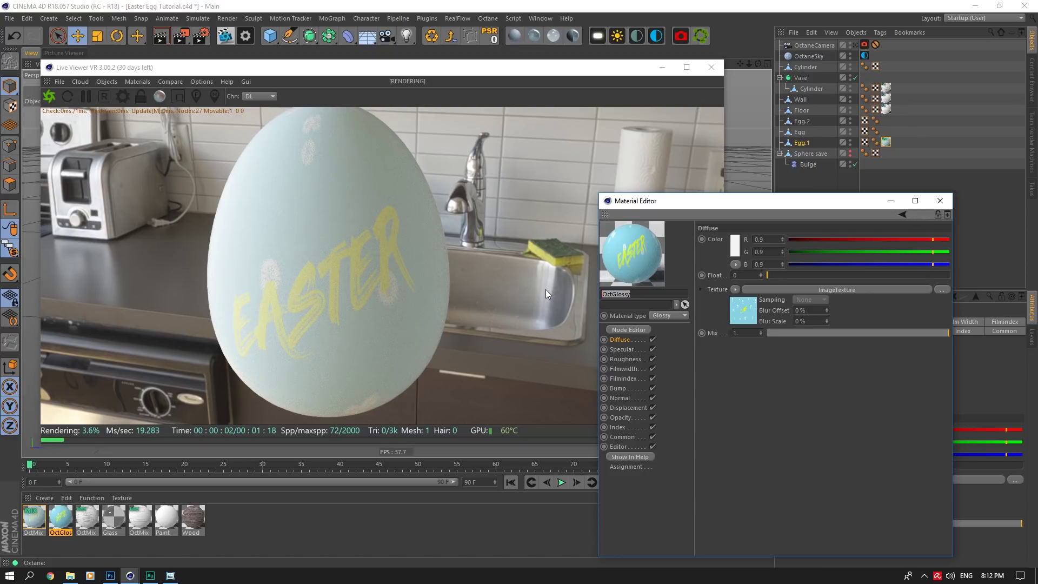
{"action": "type", "text": "Graphic"}
{"action": "key", "text": "Return"}
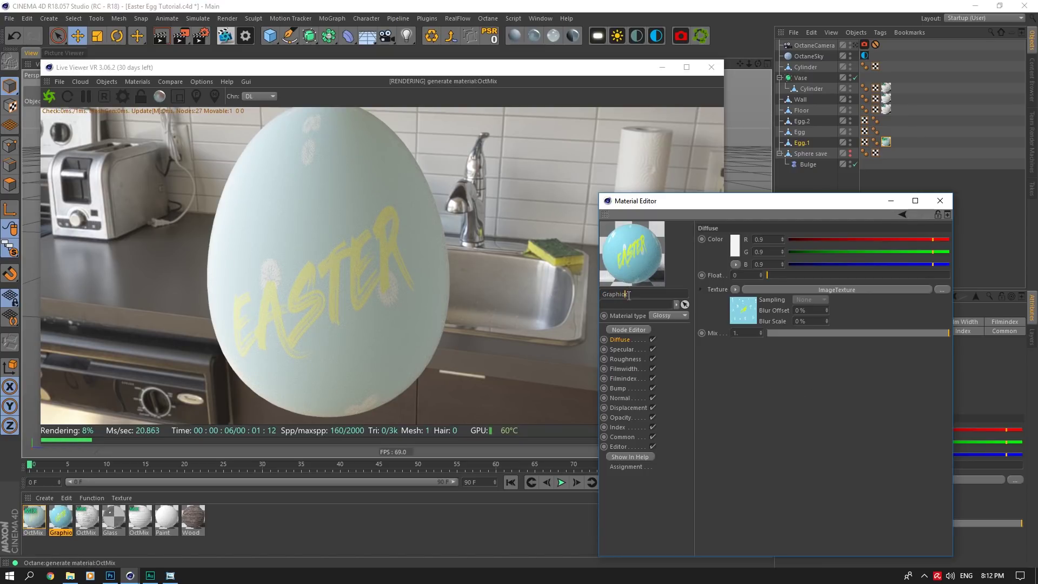
Step: Assign the Paint material as the mix's Material1 and change its Amount to an Octane ImageTexture
{"action": "left_click", "coordinate": [33, 518]}
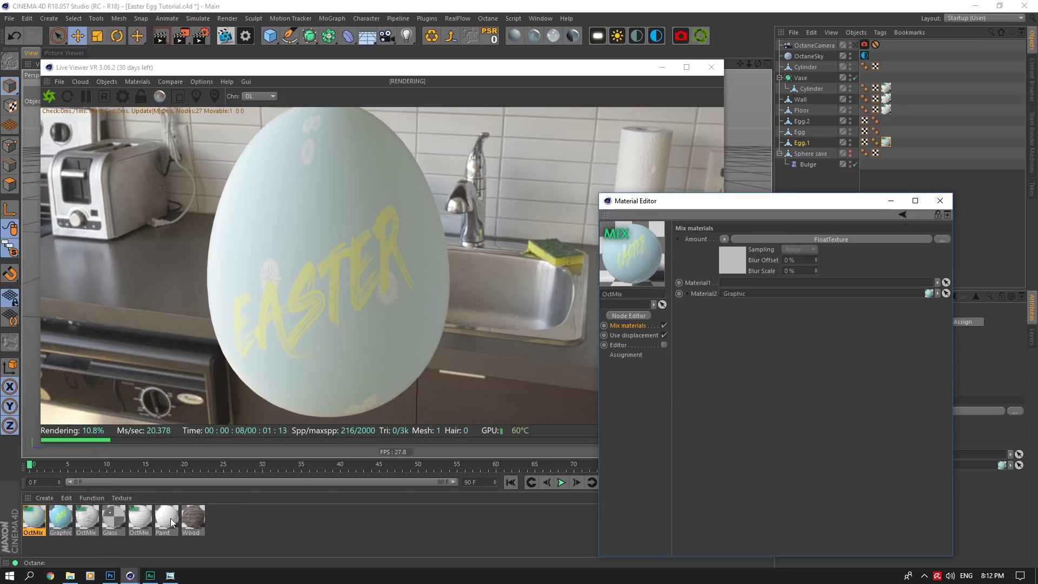
{"action": "mouse_move", "coordinate": [172, 522]}
{"action": "left_mouse_down"}
{"action": "mouse_move", "coordinate": [777, 294]}
{"action": "mouse_move", "coordinate": [768, 282]}
{"action": "left_mouse_up"}
{"action": "left_click", "coordinate": [724, 239]}
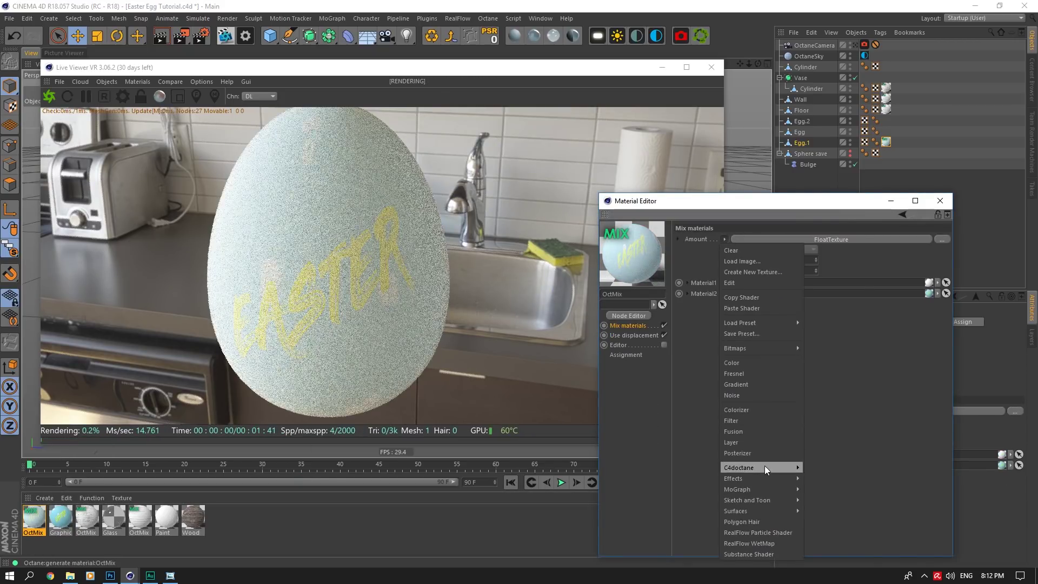
{"action": "mouse_move", "coordinate": [764, 467]}
{"action": "left_click", "coordinate": [836, 343]}
Step: Load DirtWipes002_OVERLAY_VAR1_6K.jpg from Poliigon's Surface Imperfections, Dirt Wipes 002 folder into the mix's Amount texture
{"action": "left_click", "coordinate": [725, 239]}
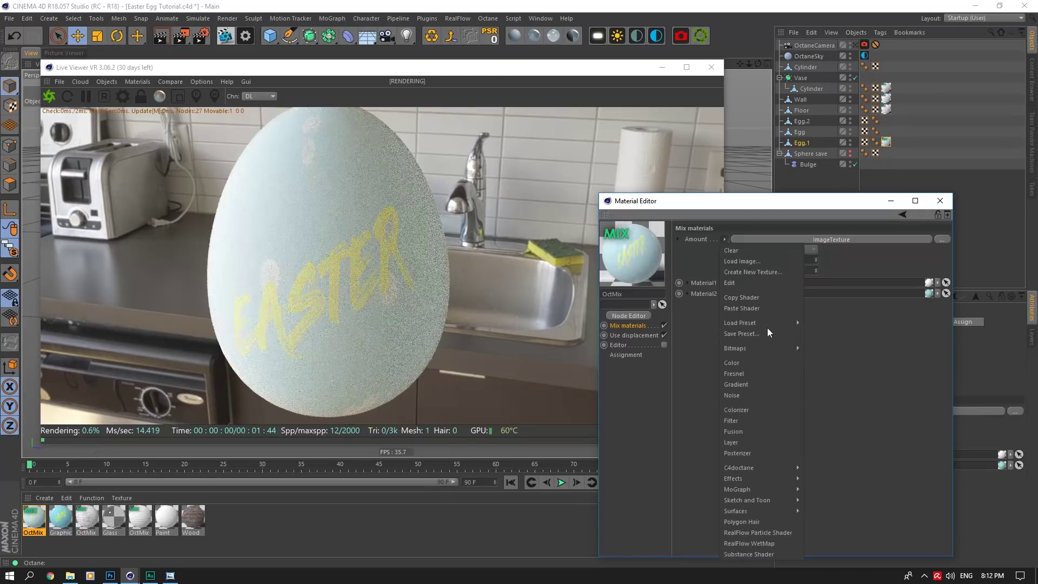
{"action": "left_click", "coordinate": [729, 283]}
{"action": "left_click", "coordinate": [935, 247]}
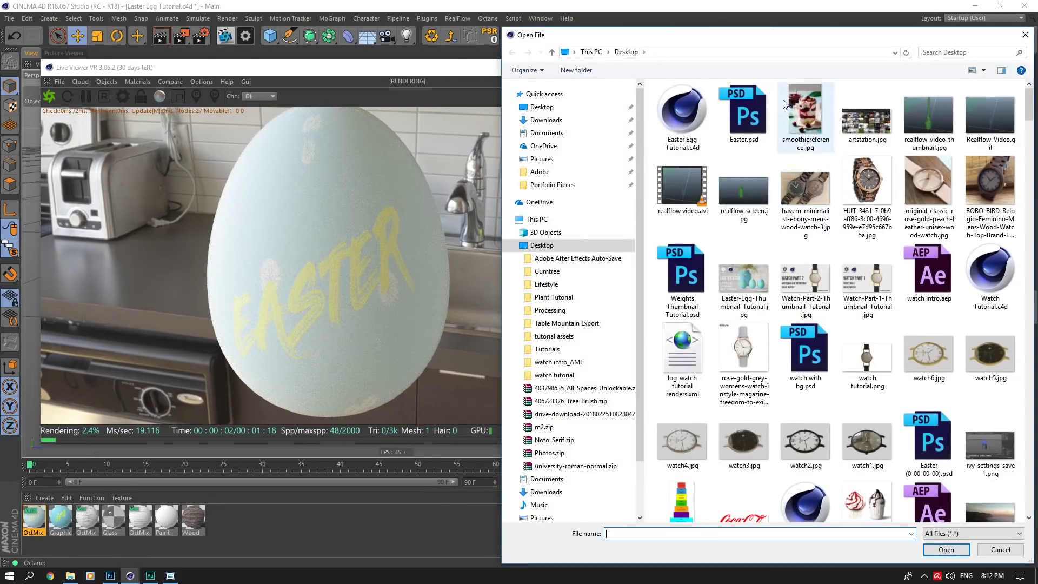
{"action": "left_click", "coordinate": [512, 244]}
{"action": "left_click", "coordinate": [541, 333]}
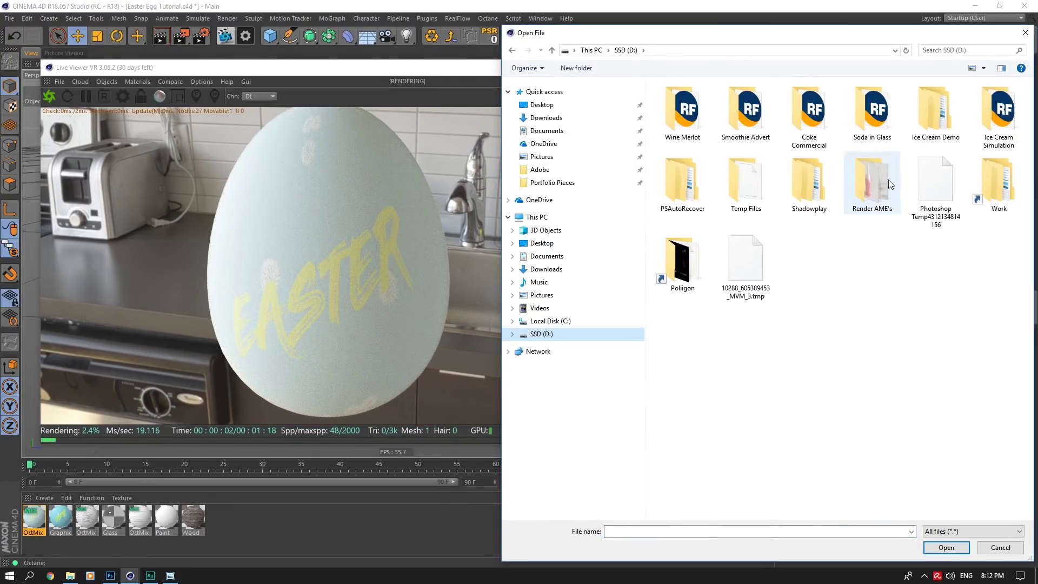
{"action": "double_click", "coordinate": [682, 261]}
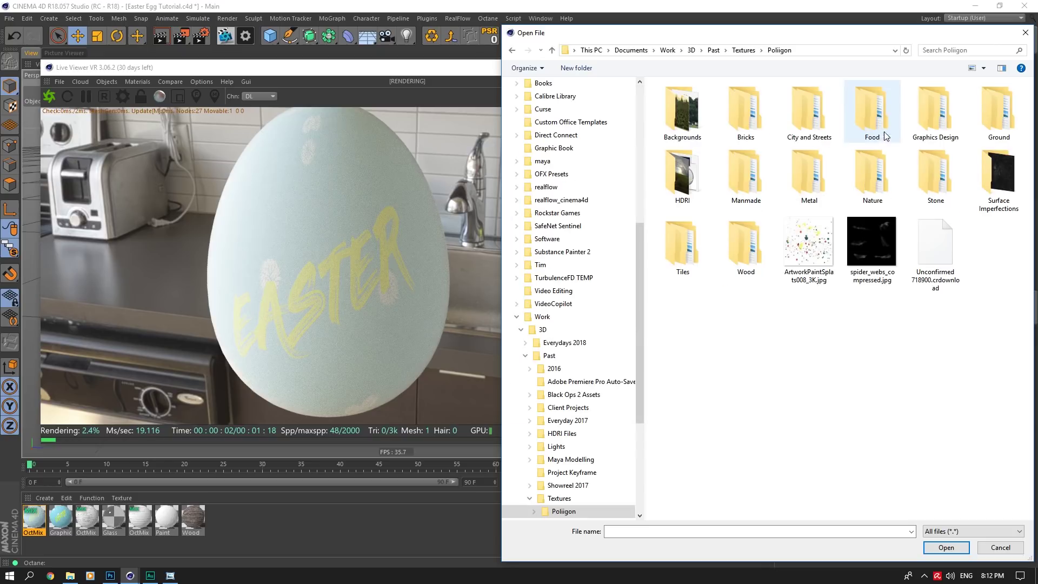
{"action": "double_click", "coordinate": [992, 178]}
{"action": "double_click", "coordinate": [871, 111]}
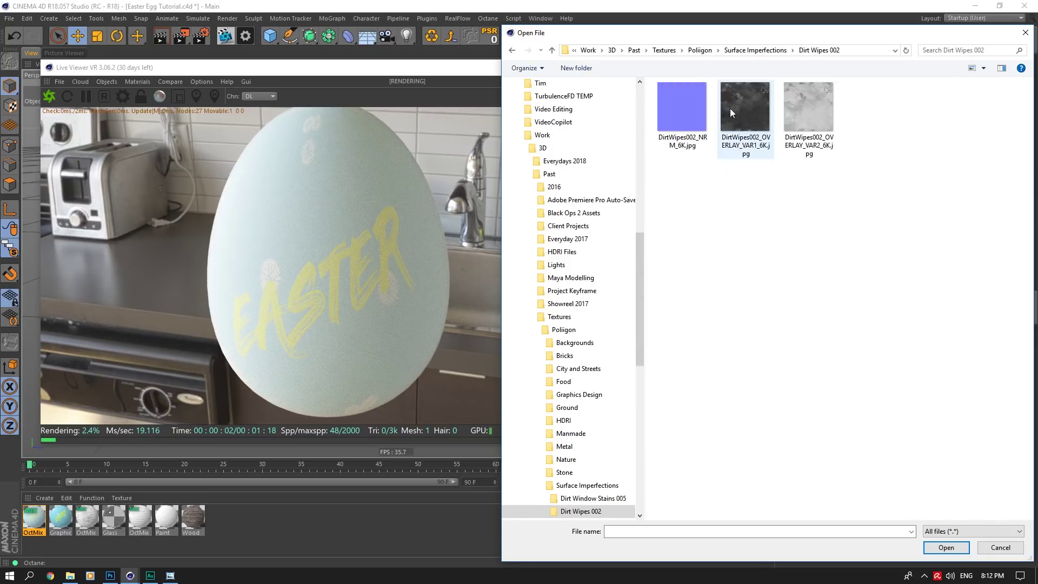
{"action": "double_click", "coordinate": [729, 108]}
{"action": "left_click", "coordinate": [579, 325]}
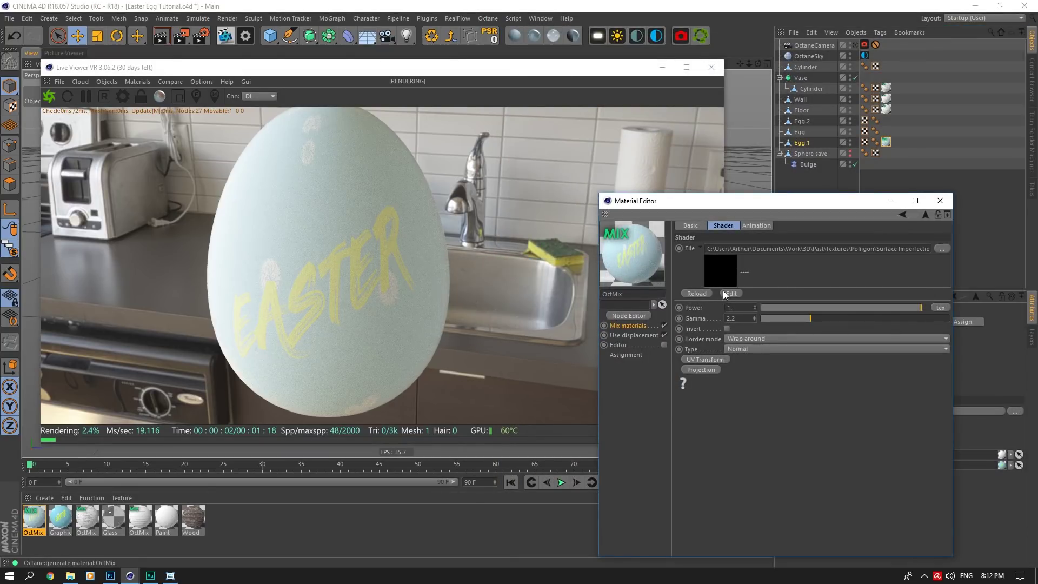
Step: Set the Power of the mix's dirt wipes texture to 25
{"action": "double_click", "coordinate": [731, 308]}
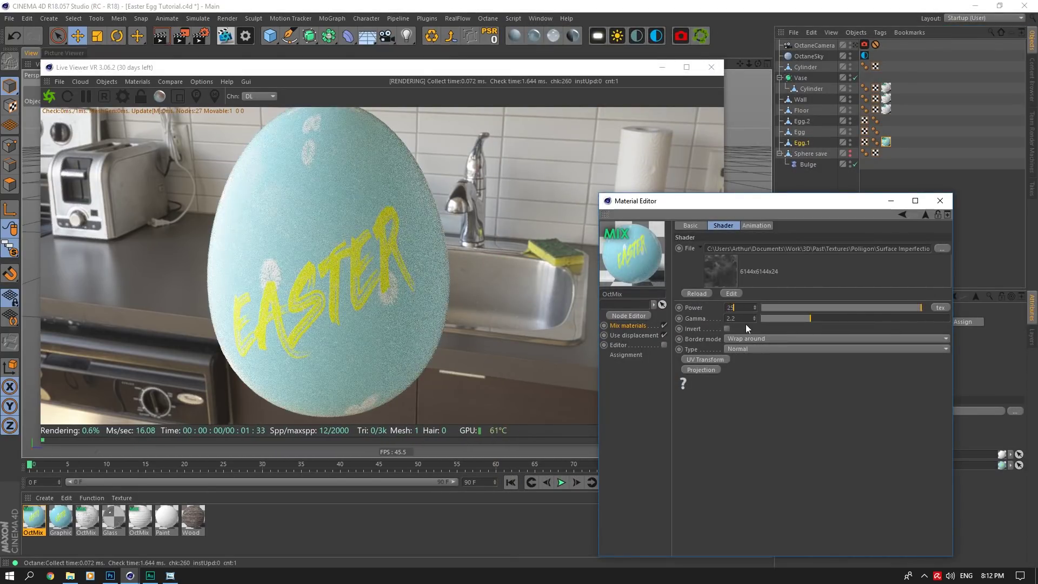
{"action": "type", "text": "25"}
{"action": "key", "text": "Tab"}
Step: Add a UV Transform to the dirt wipes texture with locked aspect ratio and a scale of about 0.17, and set its Power to 1
{"action": "left_click", "coordinate": [706, 353]}
{"action": "left_click", "coordinate": [705, 357]}
{"action": "left_click", "coordinate": [688, 359]}
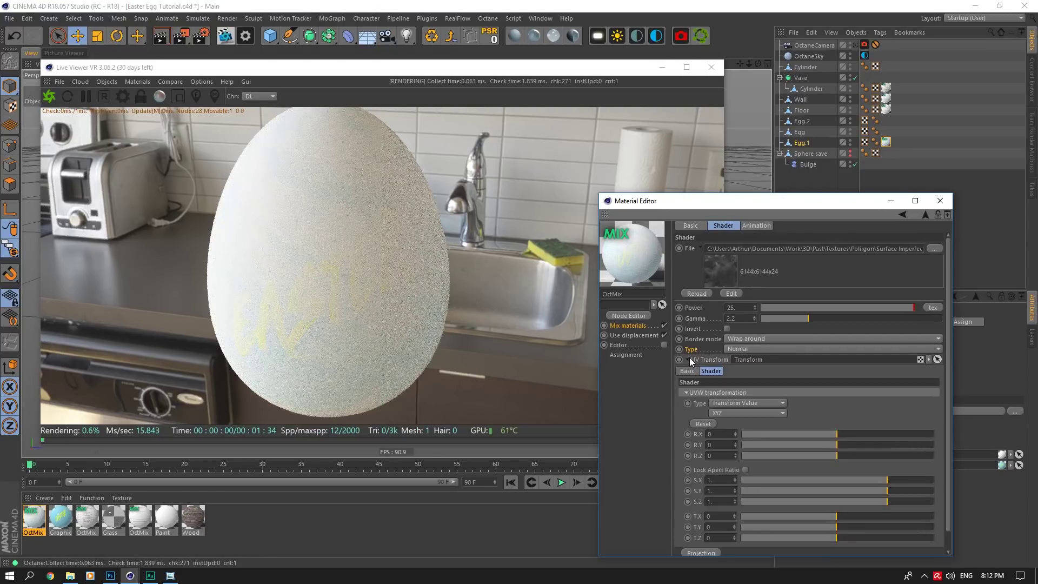
{"action": "left_click", "coordinate": [689, 359]}
{"action": "left_click", "coordinate": [697, 360]}
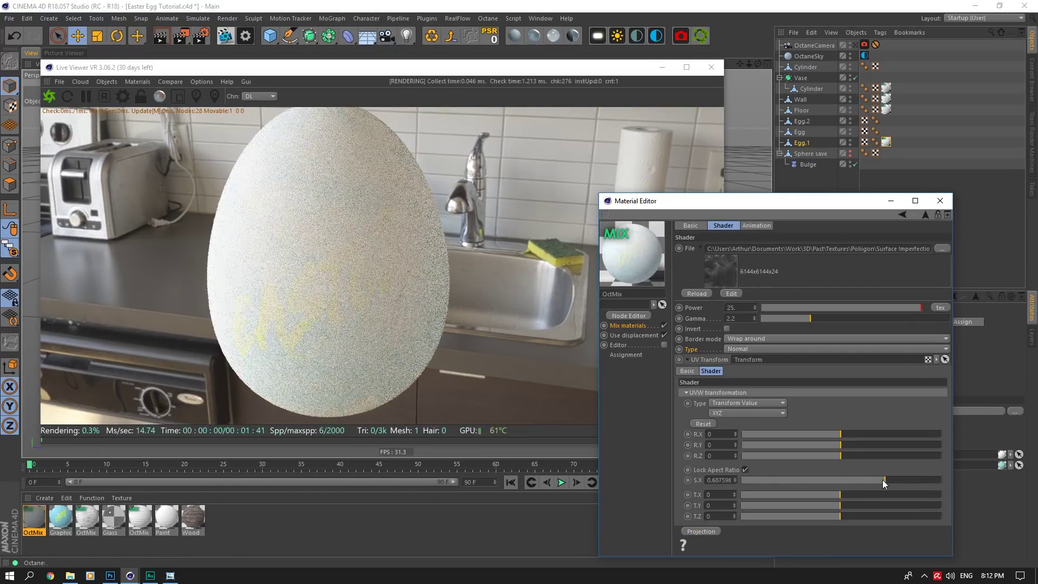
{"action": "left_click_drag", "start_coordinate": [868, 477], "coordinate": [854, 477]}
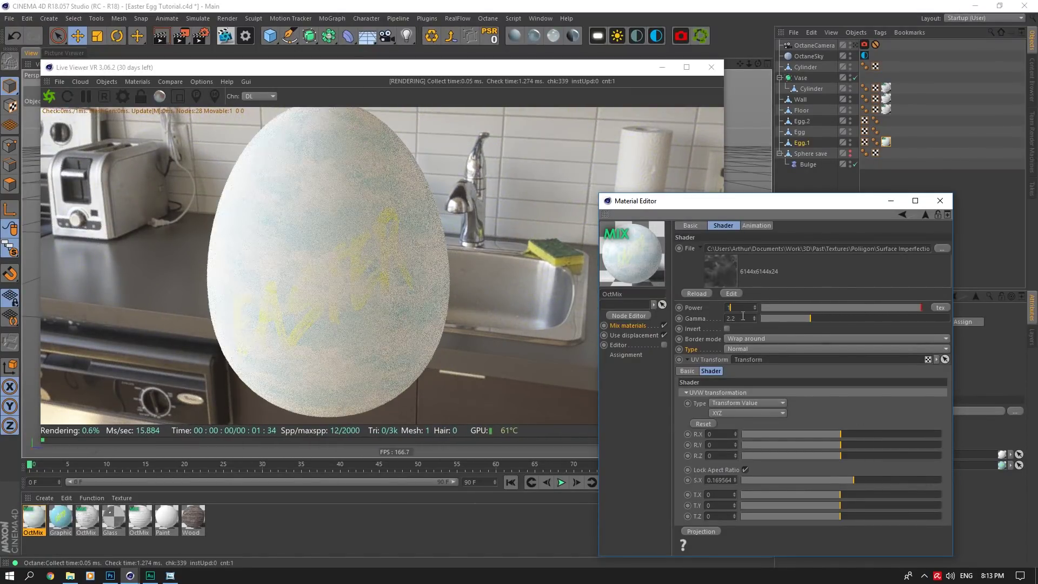
{"action": "key", "text": "Return"}
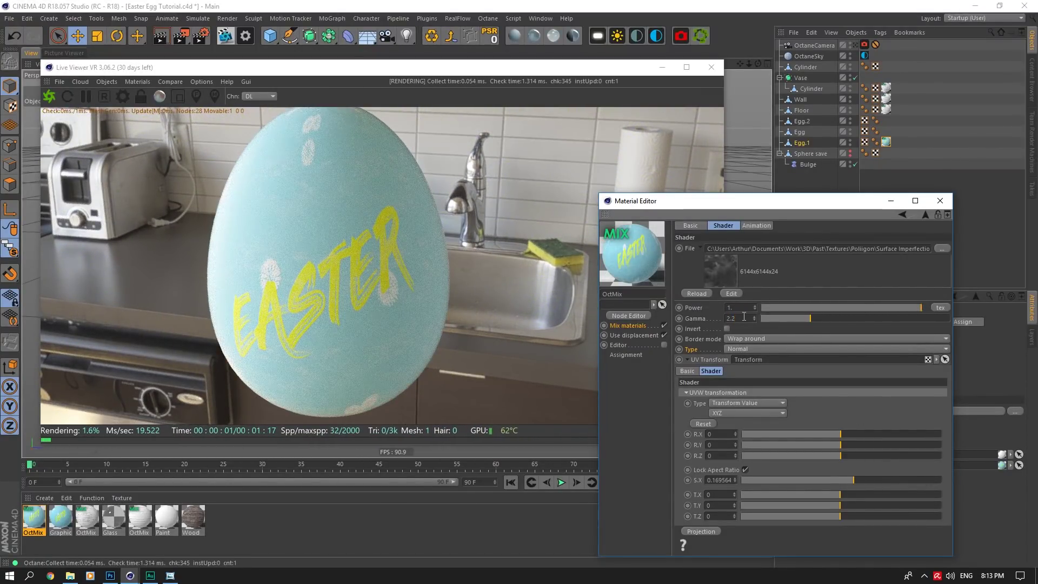
Step: Create an Octane diffuse material named Dirt with a dark brown diffuse colour of hue 19°, saturation 100% and value 14%
{"action": "left_click", "coordinate": [513, 36]}
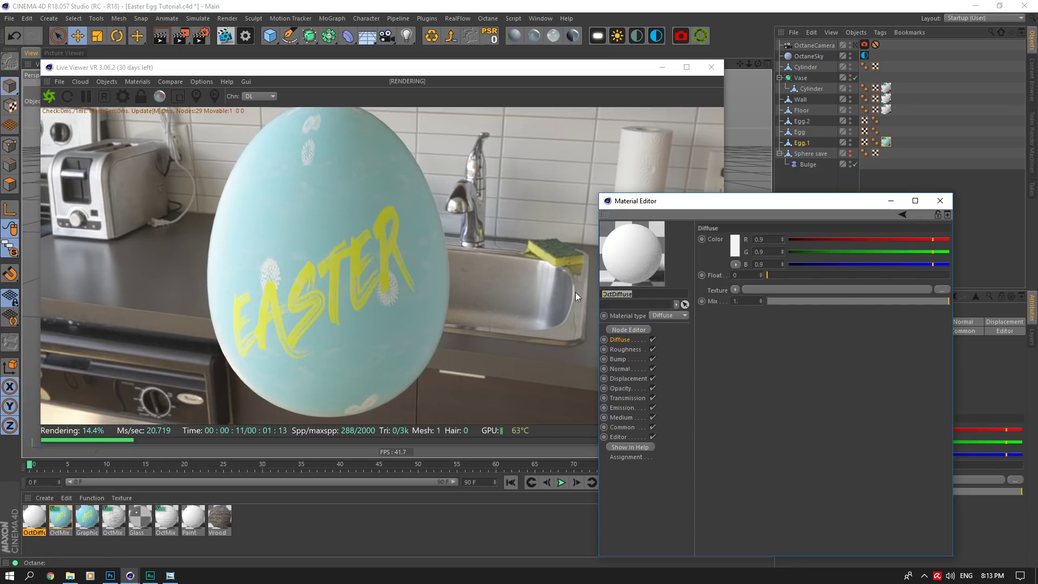
{"action": "type", "text": "Dirt"}
{"action": "left_click", "coordinate": [735, 246]}
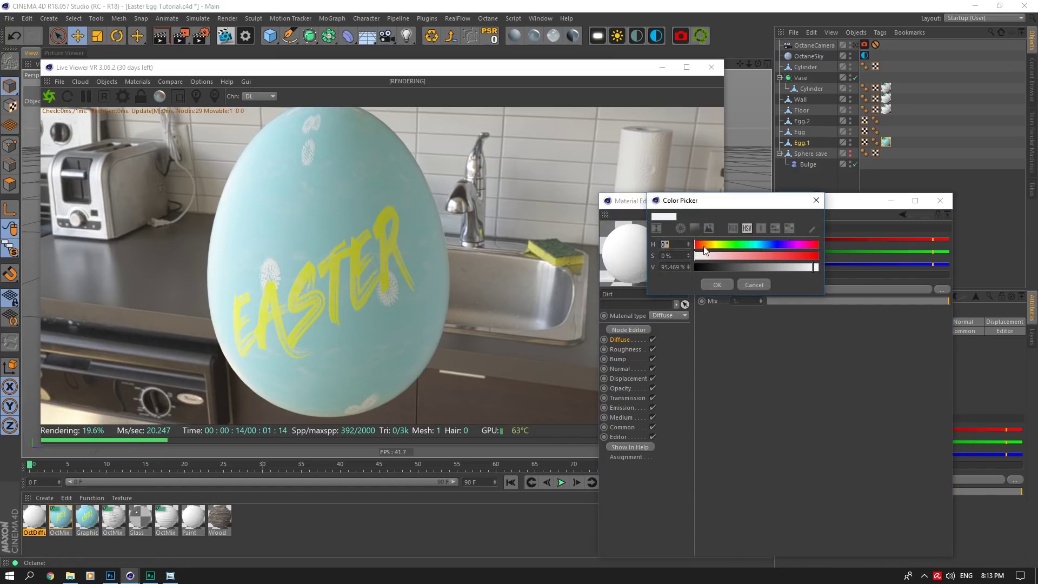
{"action": "left_click", "coordinate": [701, 246]}
{"action": "mouse_move", "coordinate": [728, 258]}
{"action": "left_mouse_down"}
{"action": "mouse_move", "coordinate": [821, 259]}
{"action": "mouse_move", "coordinate": [712, 269]}
{"action": "left_mouse_up"}
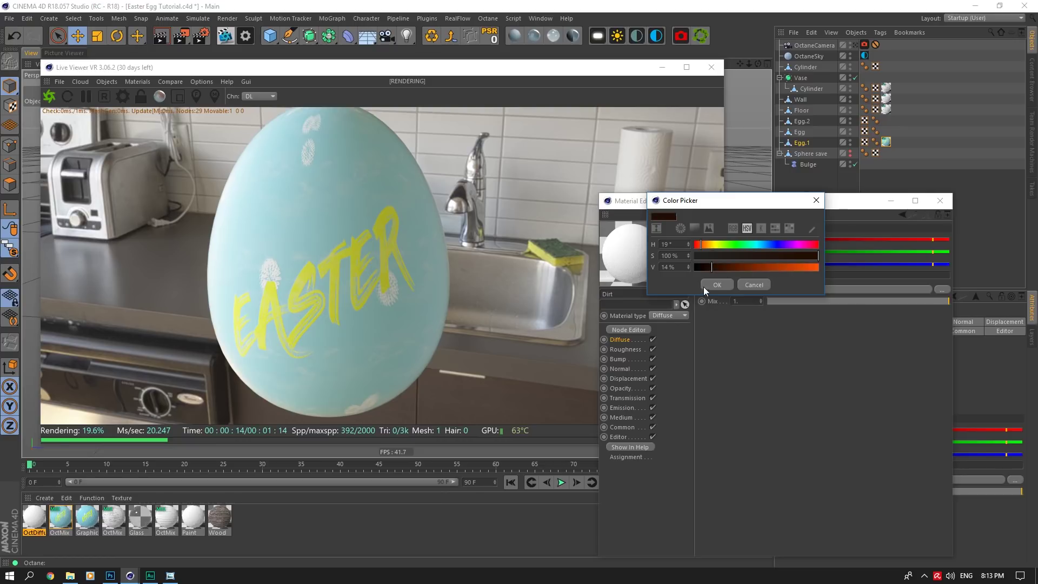
{"action": "left_click", "coordinate": [716, 285]}
Step: Create a second Mix material, apply it to Egg.1, and assign Dirt as Material1 and the existing egg OctMix as Material2
{"action": "left_click", "coordinate": [59, 519]}
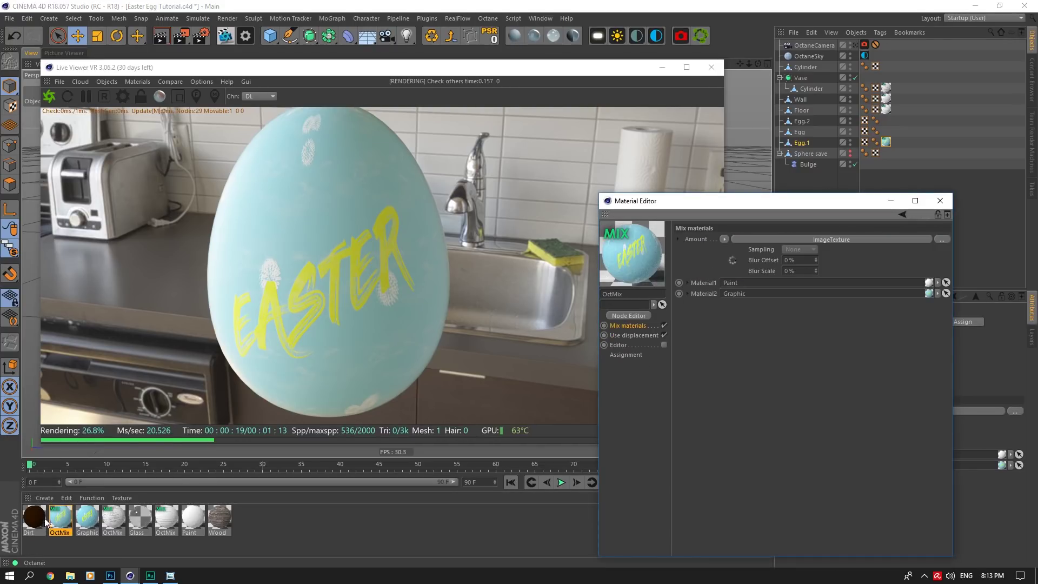
{"action": "left_click", "coordinate": [574, 35]}
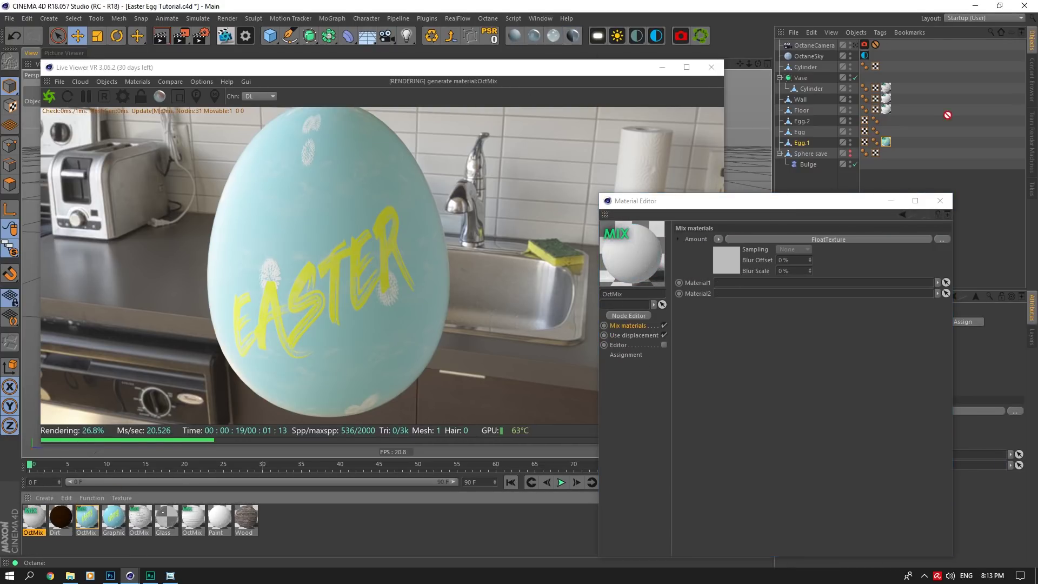
{"action": "left_click_drag", "start_coordinate": [947, 115], "coordinate": [887, 143]}
{"action": "left_click_drag", "start_coordinate": [112, 518], "coordinate": [733, 283]}
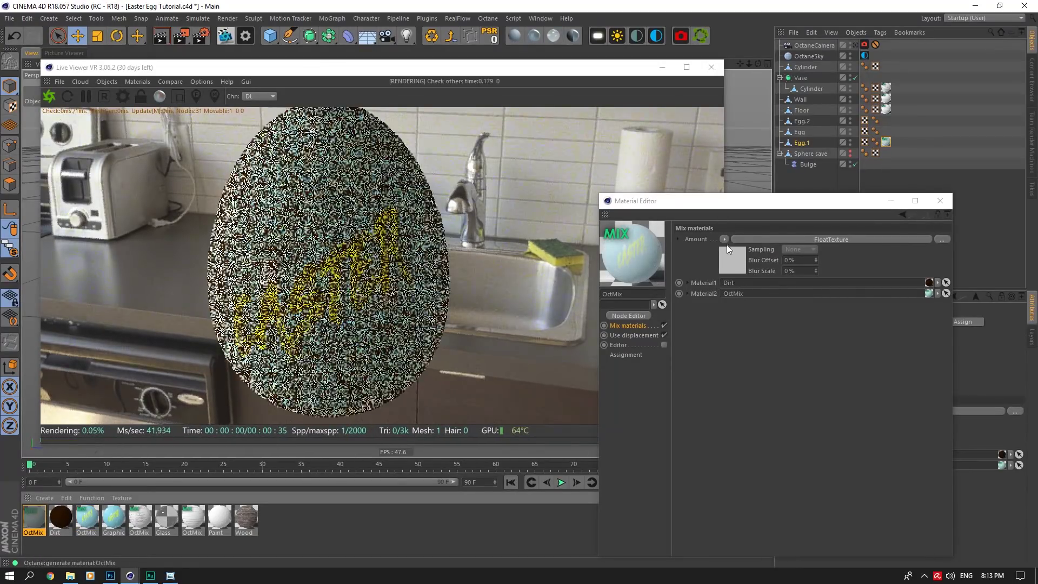
Step: Change the new mix's Amount to an Octane ImageTexture using Fingerprints007_OVERLAY_VAR1_3K.jpg from Poliigon's Surface Imperfections, Fingerprints 07 folder
{"action": "left_click", "coordinate": [725, 239]}
{"action": "mouse_move", "coordinate": [771, 466]}
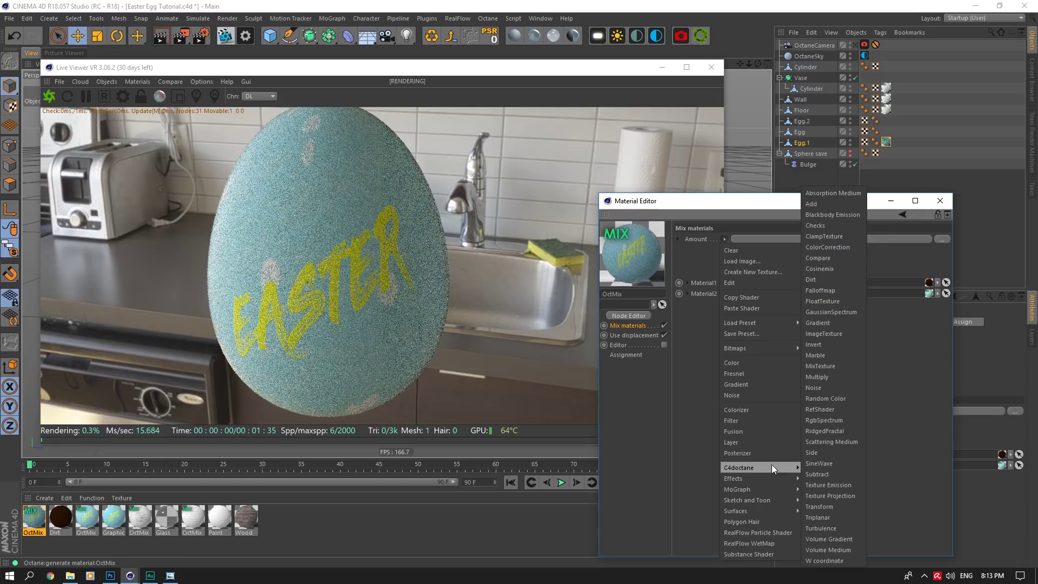
{"action": "left_click", "coordinate": [824, 333]}
{"action": "left_click", "coordinate": [943, 248]}
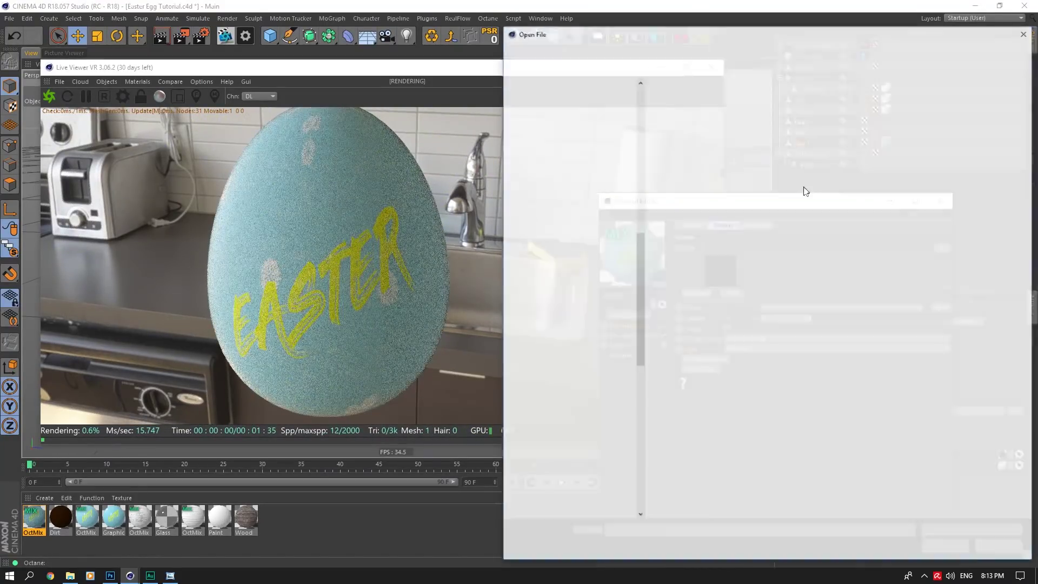
{"action": "left_click", "coordinate": [713, 47]}
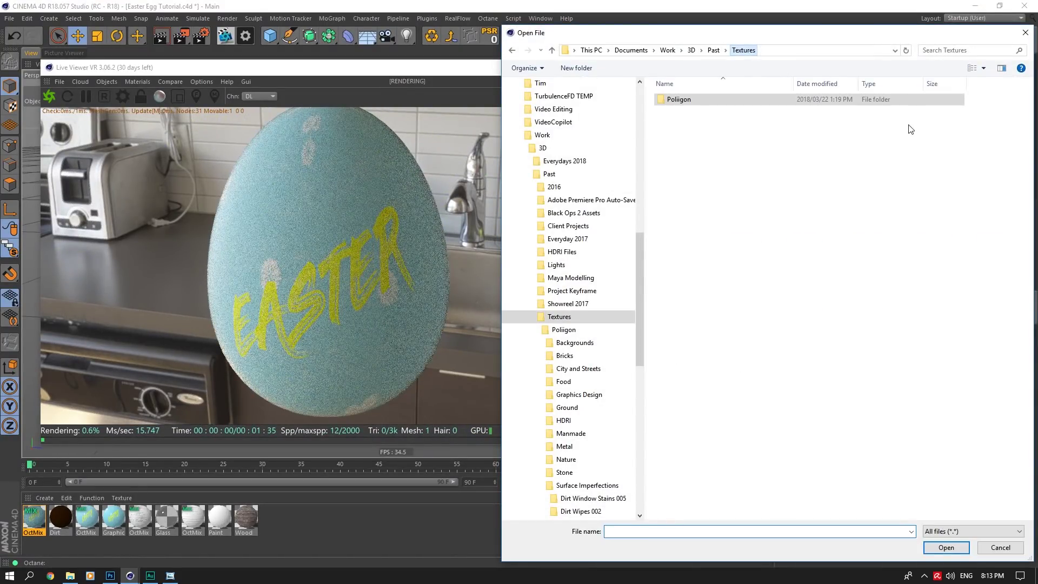
{"action": "double_click", "coordinate": [723, 106]}
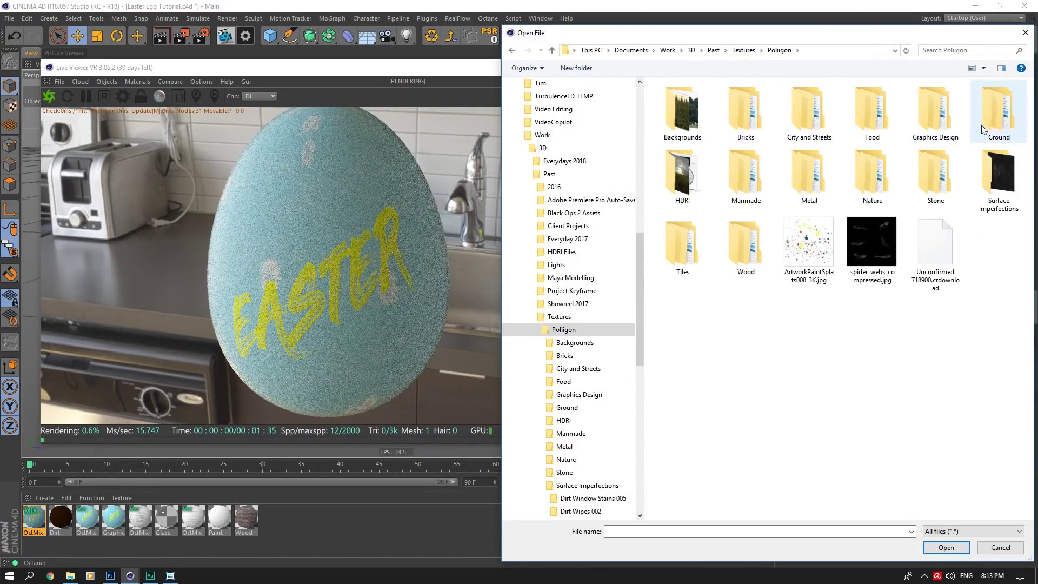
{"action": "double_click", "coordinate": [1002, 175]}
{"action": "double_click", "coordinate": [746, 178]}
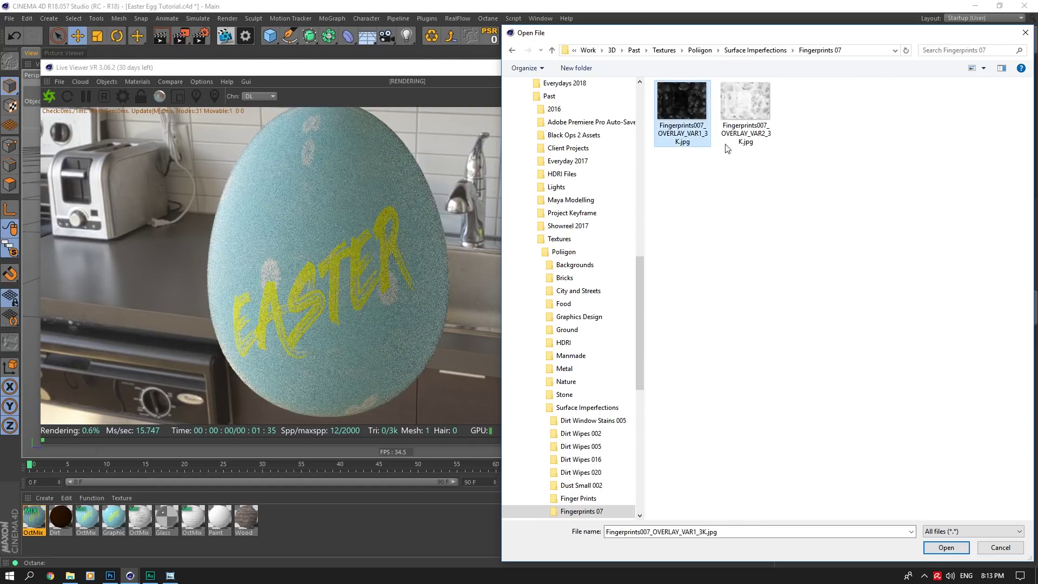
{"action": "left_click", "coordinate": [945, 547]}
{"action": "left_click", "coordinate": [597, 324]}
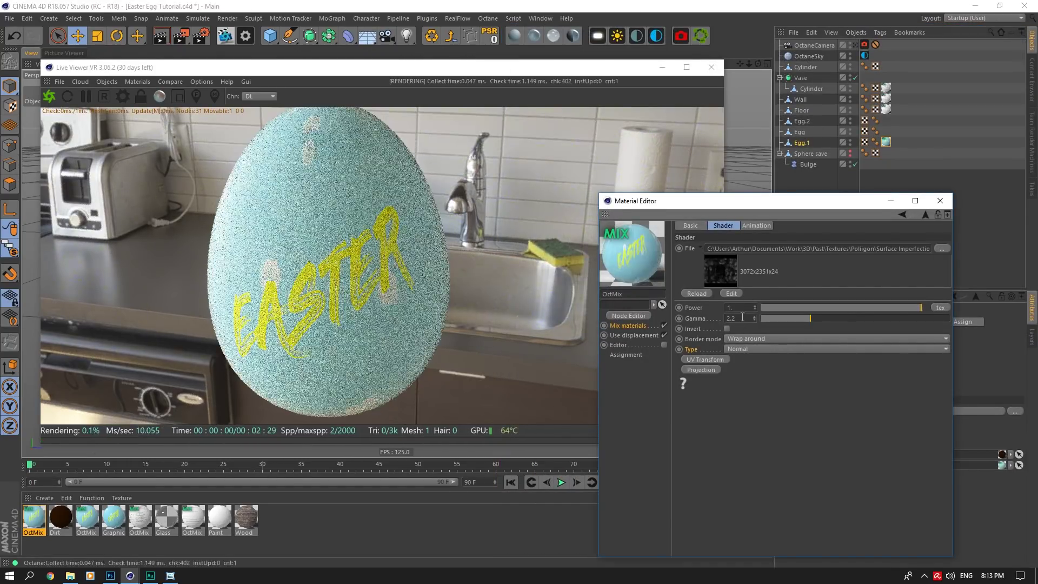
Step: Set the fingerprint texture's Power to 25
{"action": "double_click", "coordinate": [735, 307]}
{"action": "type", "text": "25"}
{"action": "key", "text": "Return"}
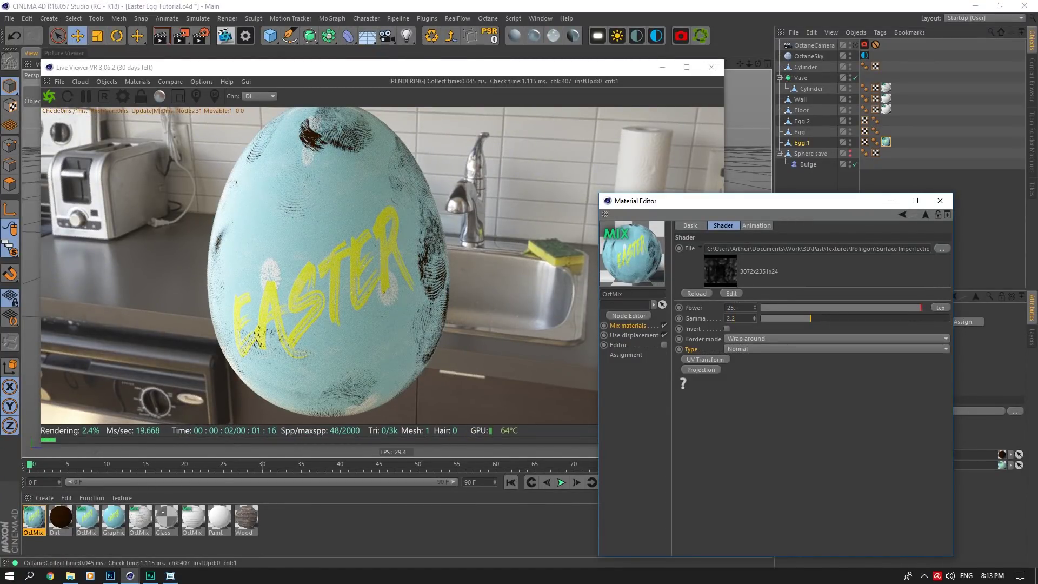
Step: Add a UV Transform to the fingerprint texture with locked aspect ratio, scale 1.25 and a Y translation of about 0.47
{"action": "left_click", "coordinate": [705, 359]}
{"action": "double_click", "coordinate": [727, 479]}
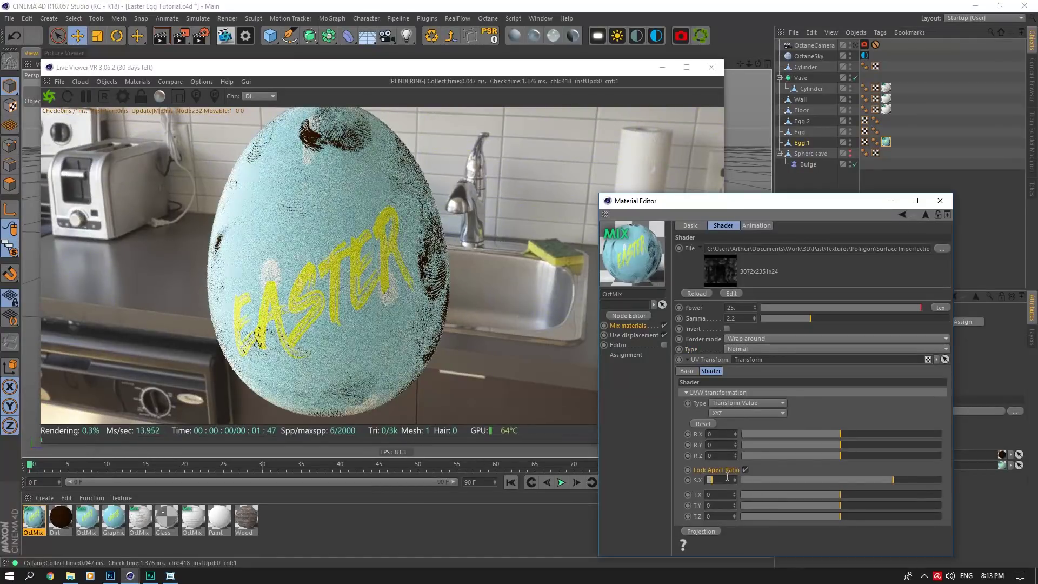
{"action": "type", "text": "1.25"}
{"action": "key", "text": "Return"}
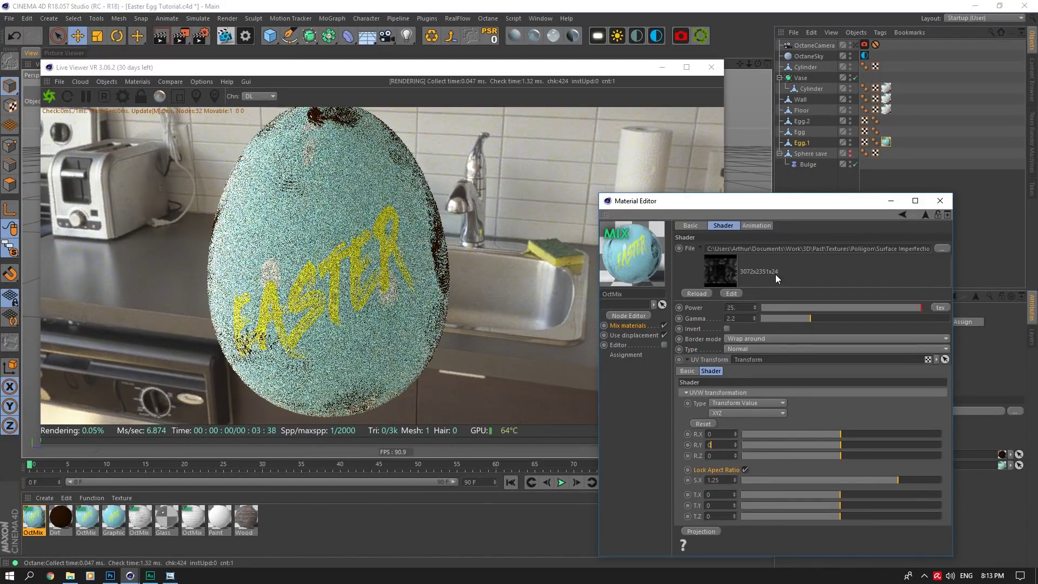
{"action": "left_click_drag", "start_coordinate": [854, 505], "coordinate": [887, 505]}
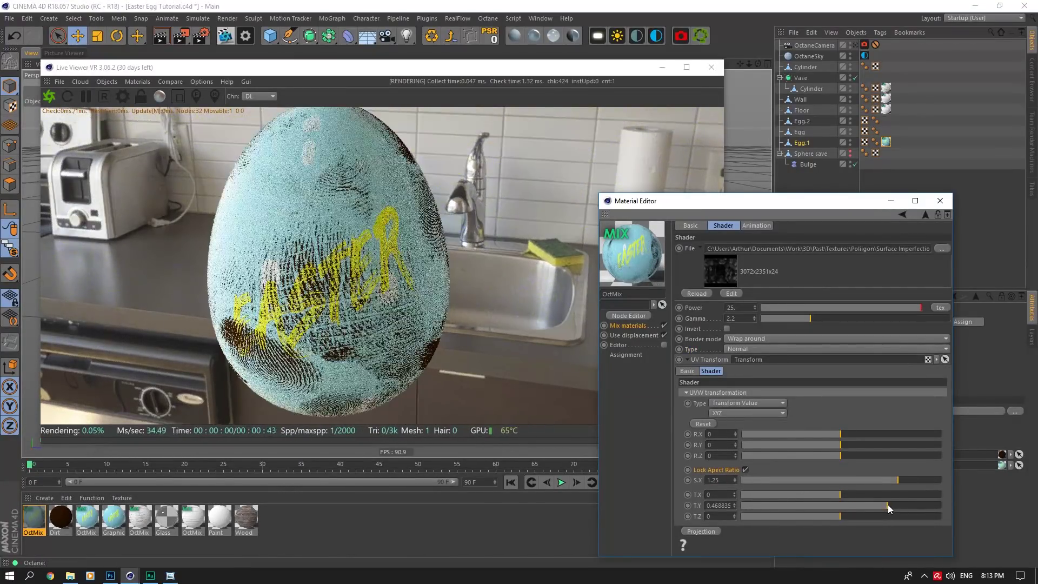
Step: Set the fingerprint texture's Power to 1
{"action": "left_click", "coordinate": [741, 307]}
{"action": "type", "text": "1."}
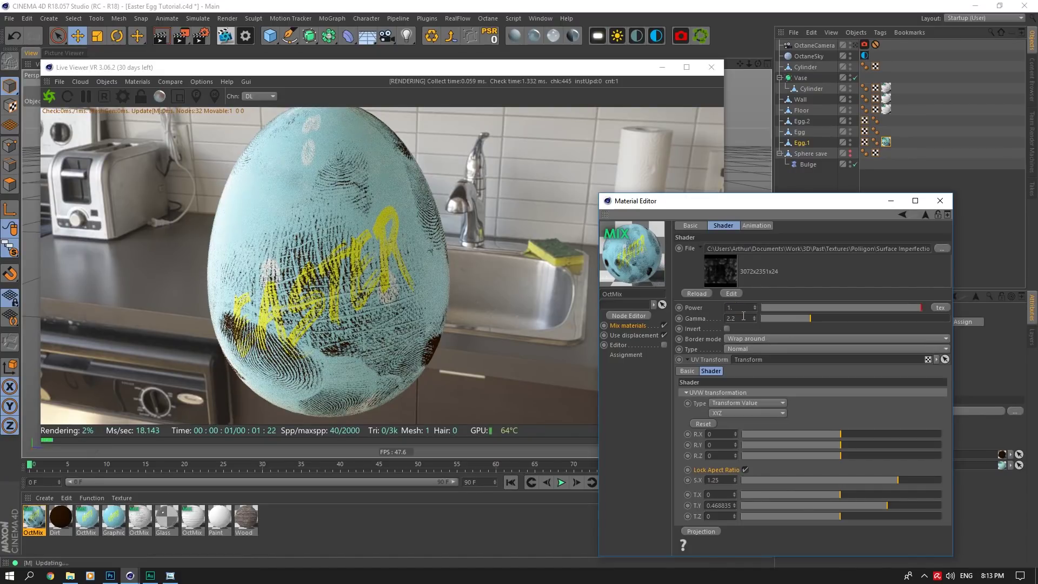
{"action": "key", "text": "Tab"}
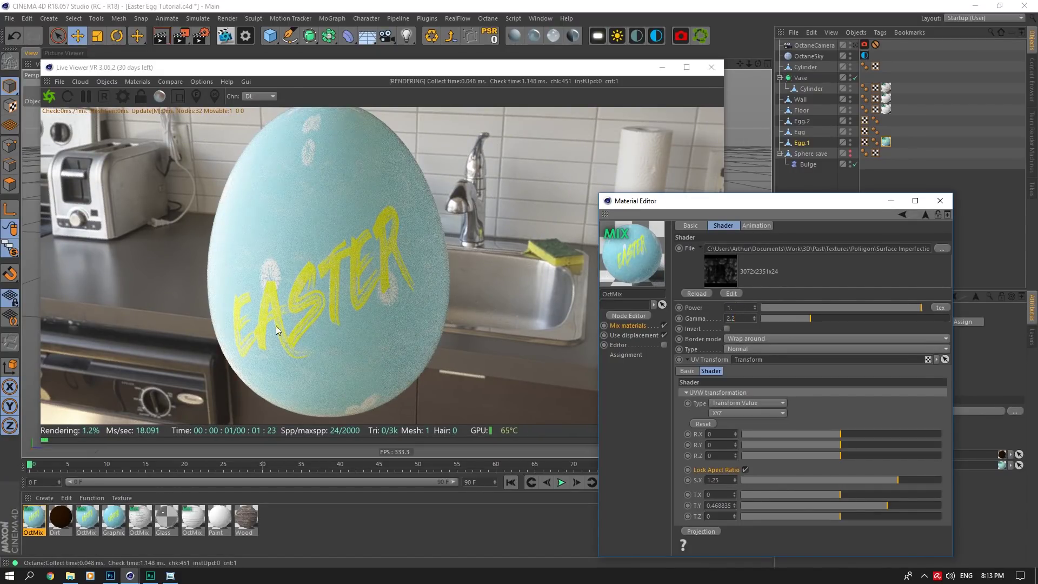
Step: Open the Graphic material in the Octane Node Editor and move its bump ImageTexture node away to make room for more nodes
{"action": "left_click", "coordinate": [114, 530]}
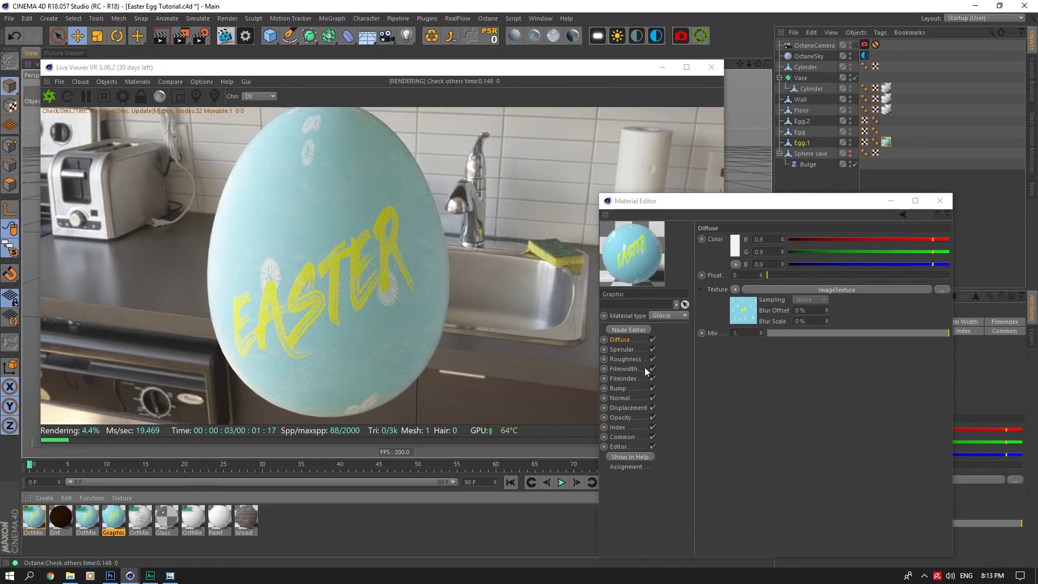
{"action": "left_click", "coordinate": [630, 387]}
{"action": "left_click", "coordinate": [629, 329]}
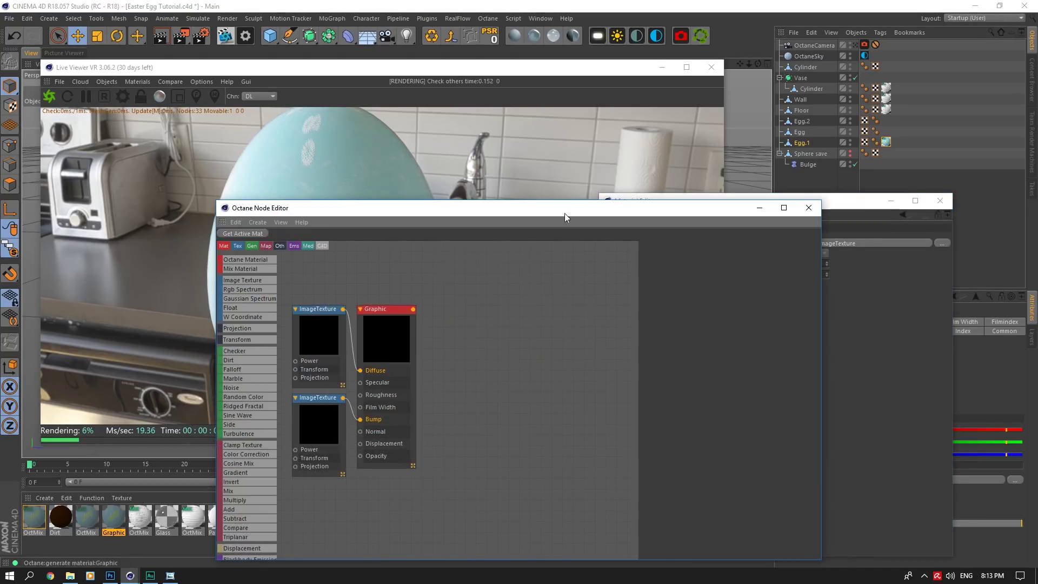
{"action": "left_click_drag", "start_coordinate": [564, 213], "coordinate": [838, 237]}
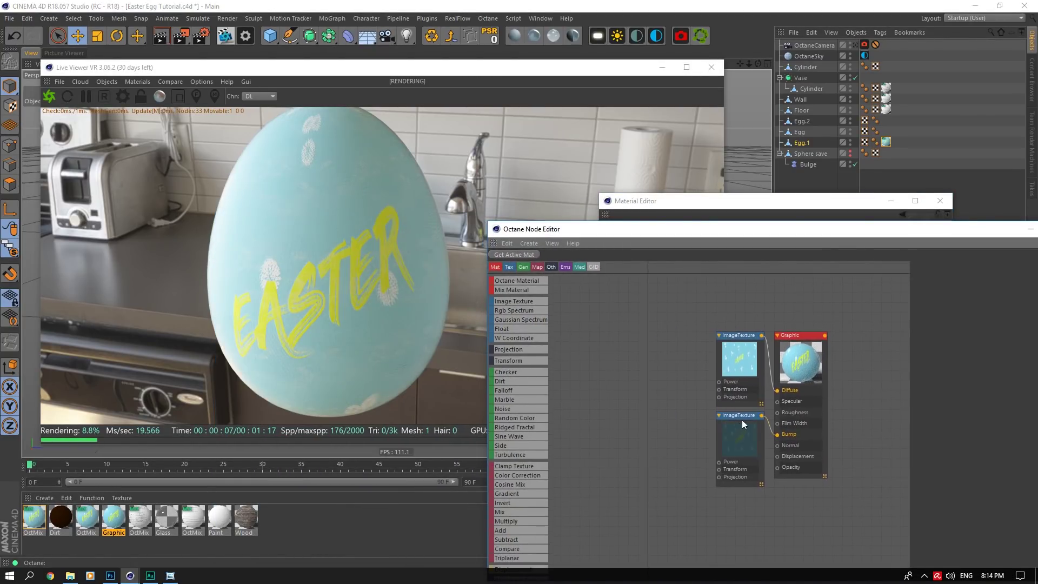
{"action": "left_click_drag", "start_coordinate": [742, 419], "coordinate": [641, 493]}
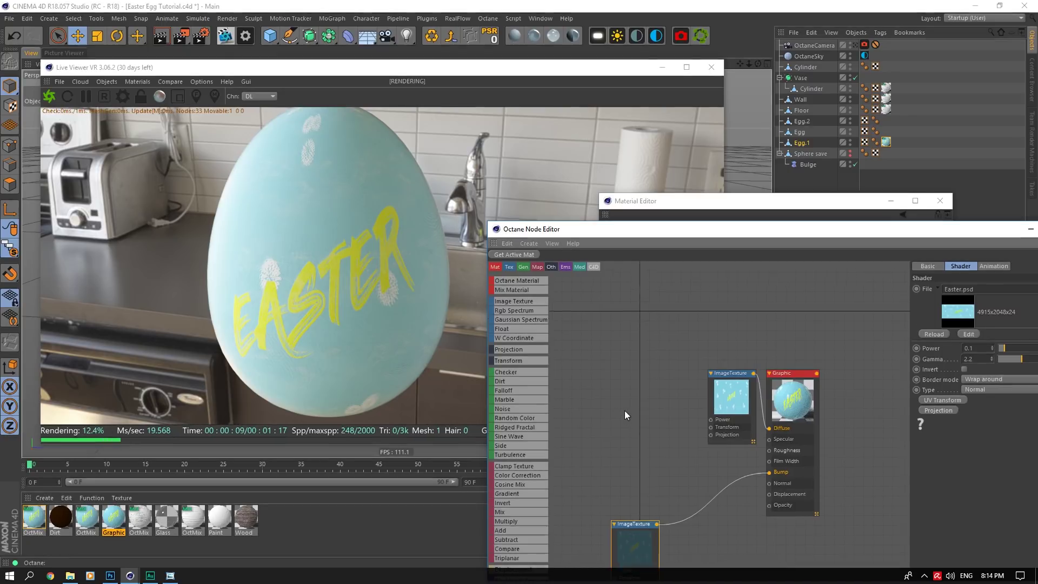
Step: Insert an Add node before the Graphic material's Bump input and connect a new Noise node to it alongside the bump image
{"action": "scroll", "coordinate": [519, 412], "scroll_direction": "down", "scroll_amount": 2}
{"action": "scroll", "coordinate": [527, 489], "scroll_direction": "up", "scroll_amount": 1}
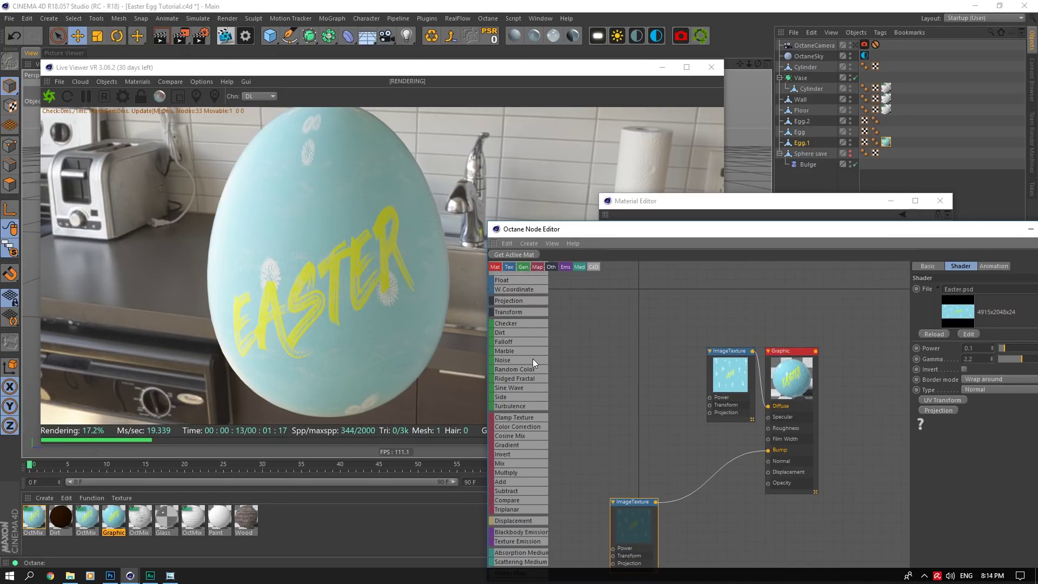
{"action": "left_click_drag", "start_coordinate": [511, 360], "coordinate": [624, 435]}
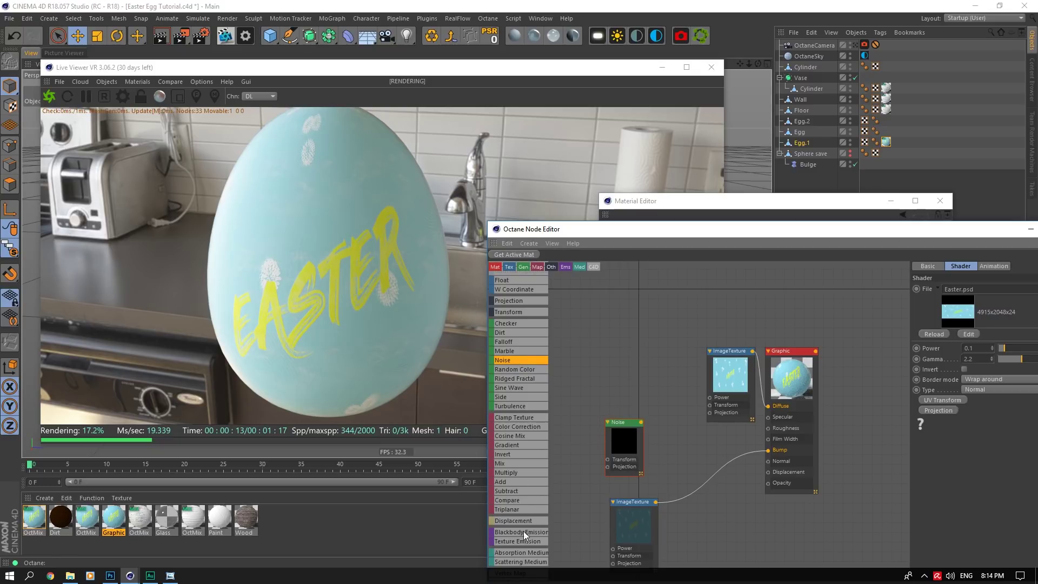
{"action": "left_click_drag", "start_coordinate": [510, 483], "coordinate": [769, 451]}
{"action": "left_click_drag", "start_coordinate": [641, 422], "coordinate": [693, 495]}
Step: Set the Noise node's Omega to 1 and Contrast to about 5.79, and add a UVW Transform to it
{"action": "left_click", "coordinate": [641, 469]}
{"action": "left_click_drag", "start_coordinate": [694, 230], "coordinate": [542, 339]}
{"action": "left_click_drag", "start_coordinate": [835, 429], "coordinate": [851, 438]}
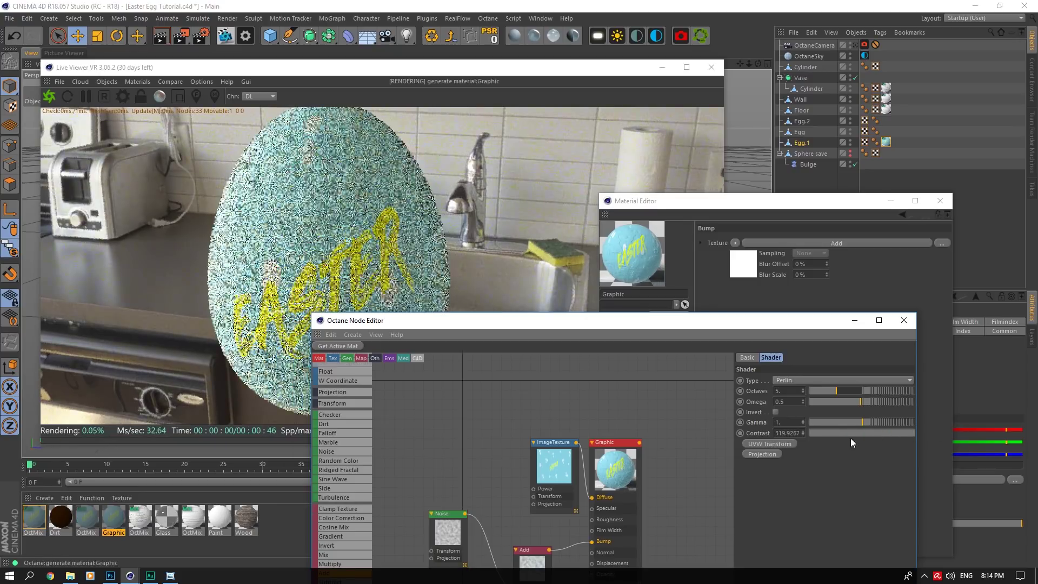
{"action": "left_click", "coordinate": [857, 433]}
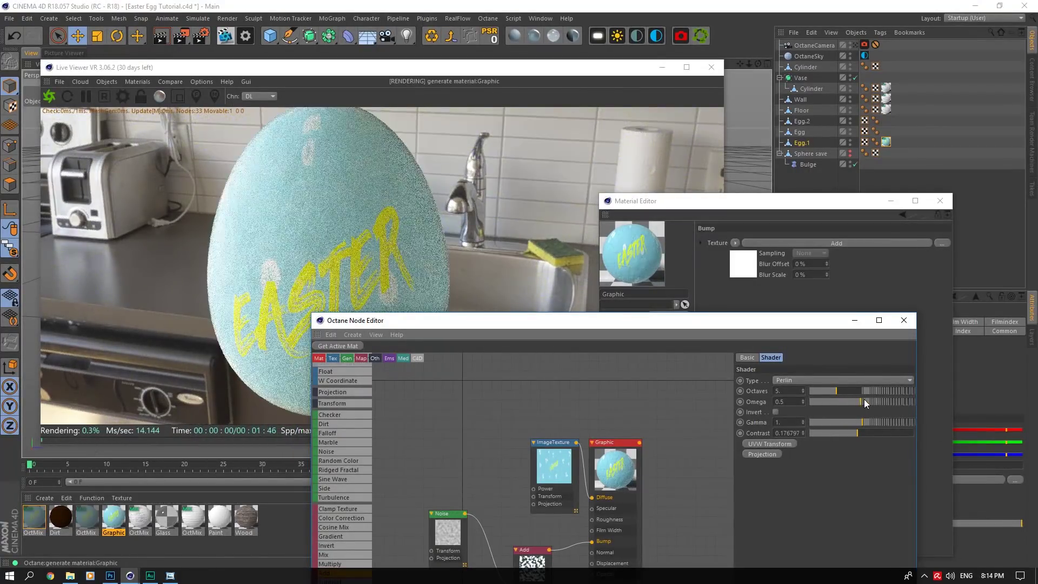
{"action": "left_click_drag", "start_coordinate": [863, 401], "coordinate": [974, 428]}
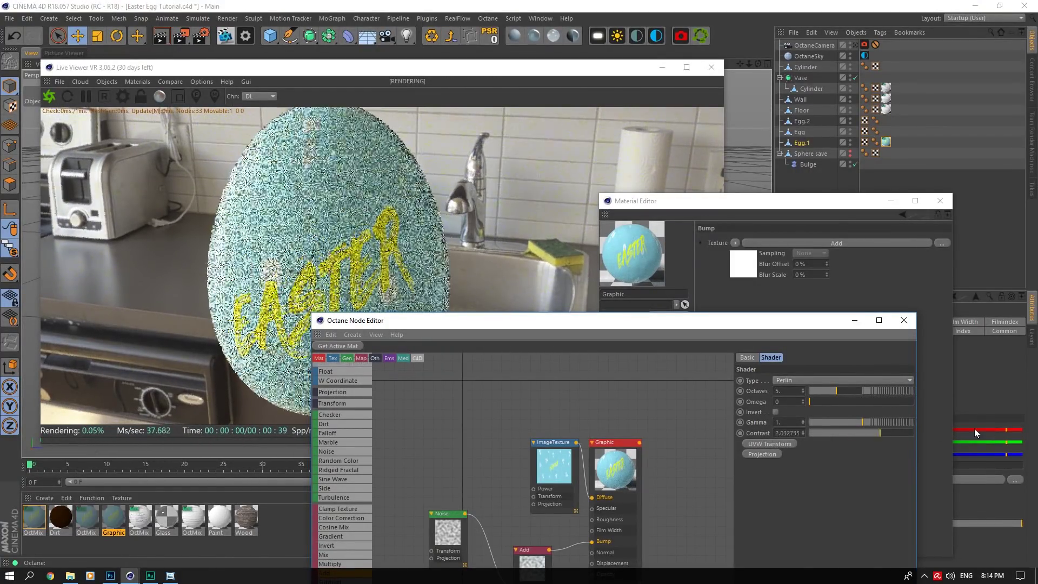
{"action": "left_click_drag", "start_coordinate": [835, 401], "coordinate": [952, 400]}
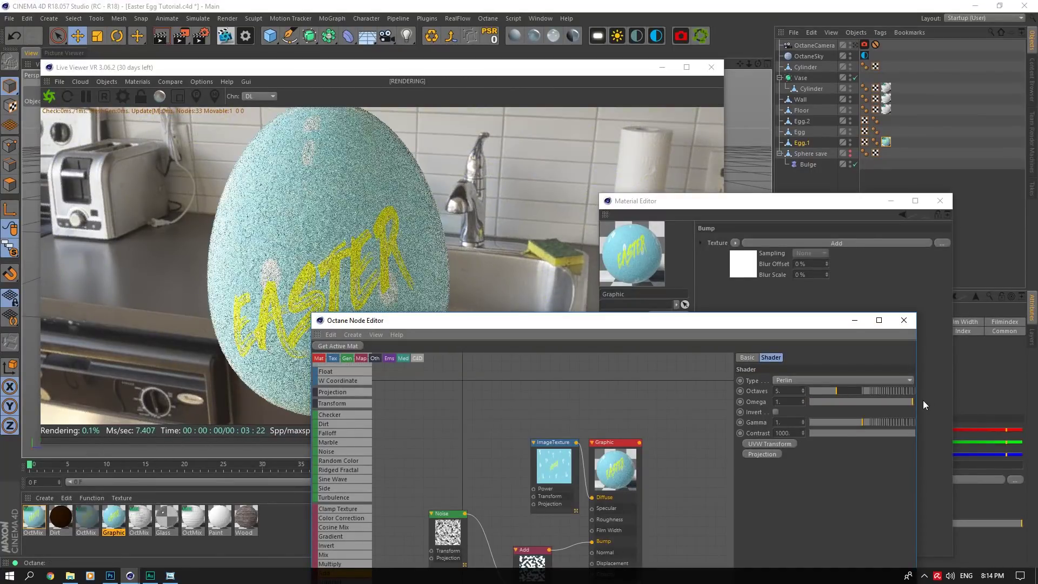
{"action": "left_click_drag", "start_coordinate": [884, 433], "coordinate": [891, 433]}
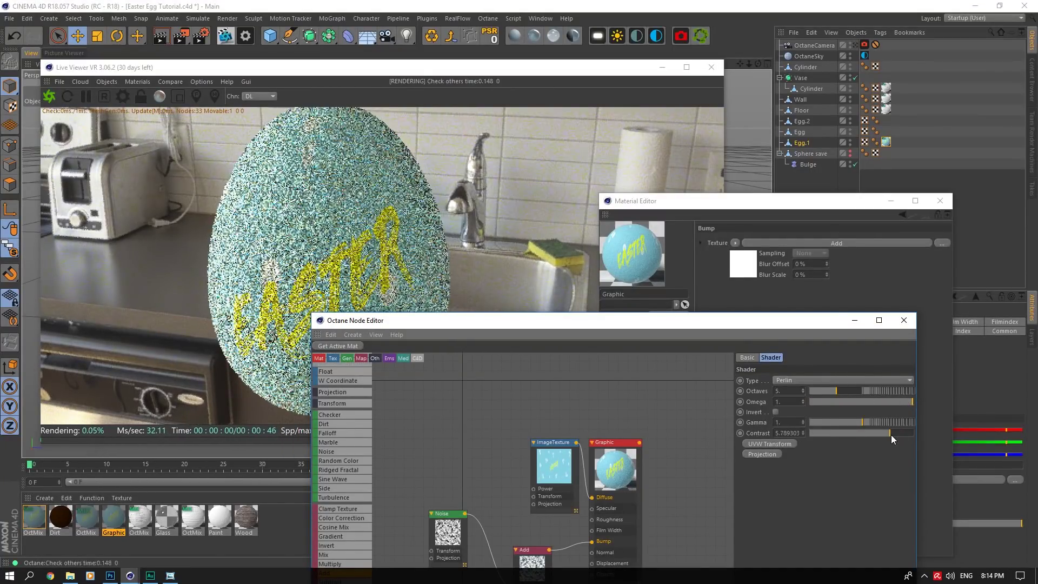
{"action": "left_click", "coordinate": [767, 443]}
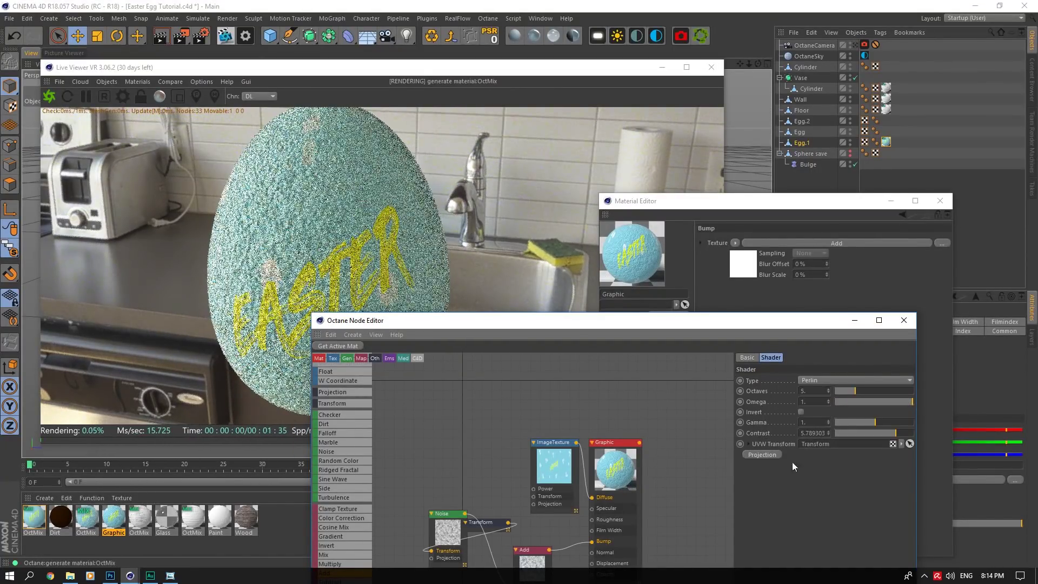
Step: Reduce the uniform scale of the Noise node's UVW transform to about 0.172
{"action": "left_click", "coordinate": [806, 553]}
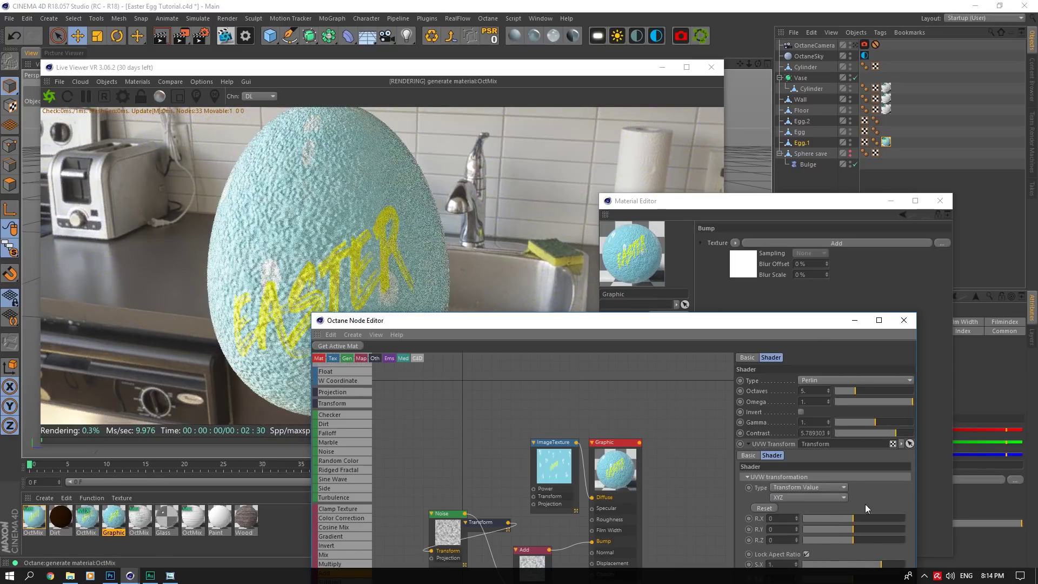
{"action": "left_click_drag", "start_coordinate": [874, 564], "coordinate": [861, 568]}
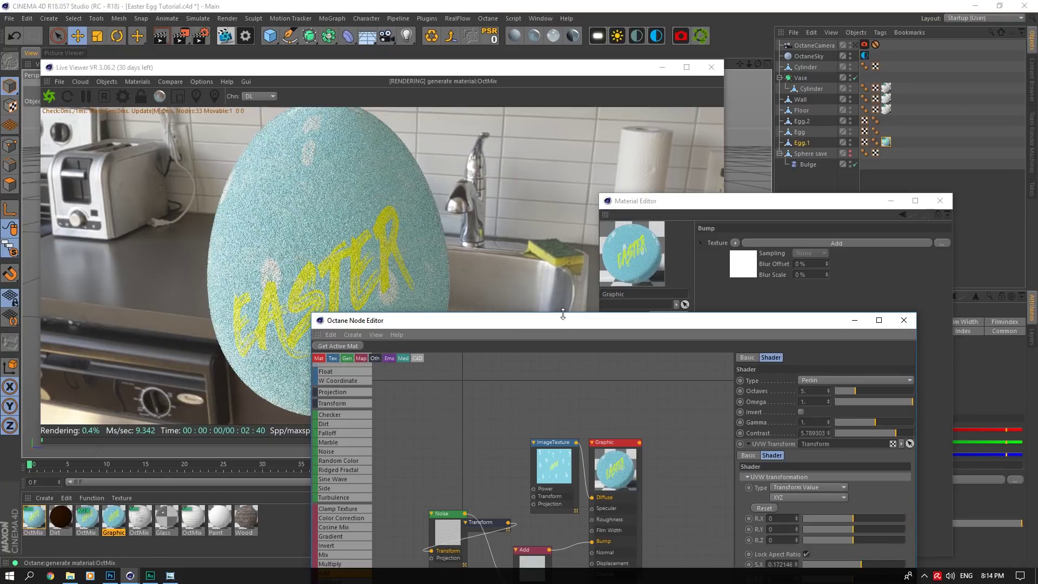
Step: Move the Noise and Transform nodes away from the Add node and insert a Gradient node between Noise and Add
{"action": "left_click_drag", "start_coordinate": [573, 323], "coordinate": [692, 190]}
{"action": "left_click_drag", "start_coordinate": [606, 388], "coordinate": [501, 428]}
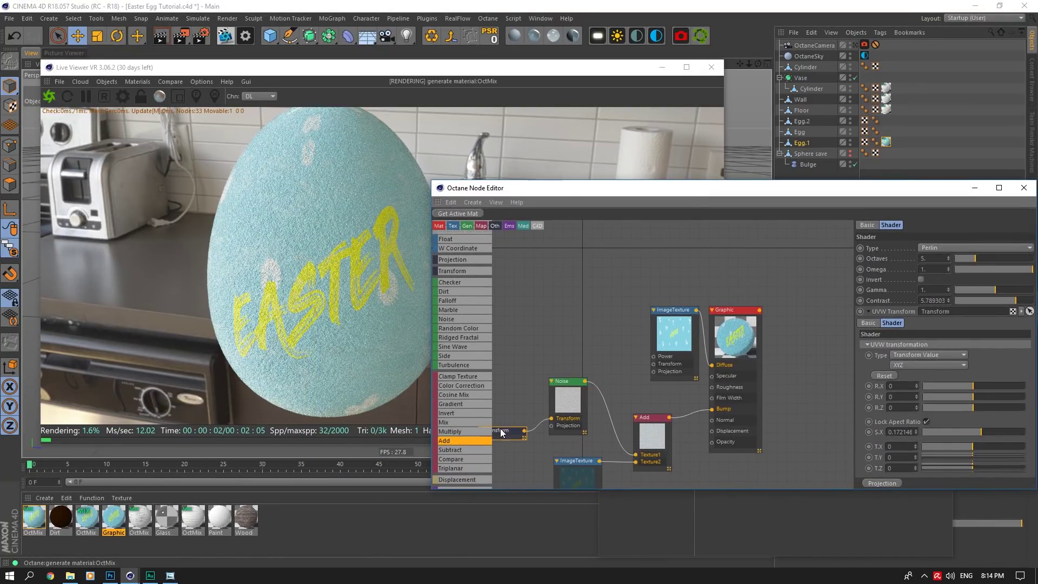
{"action": "middle_click_drag", "start_coordinate": [545, 385], "coordinate": [616, 370]}
{"action": "left_click", "coordinate": [635, 392]}
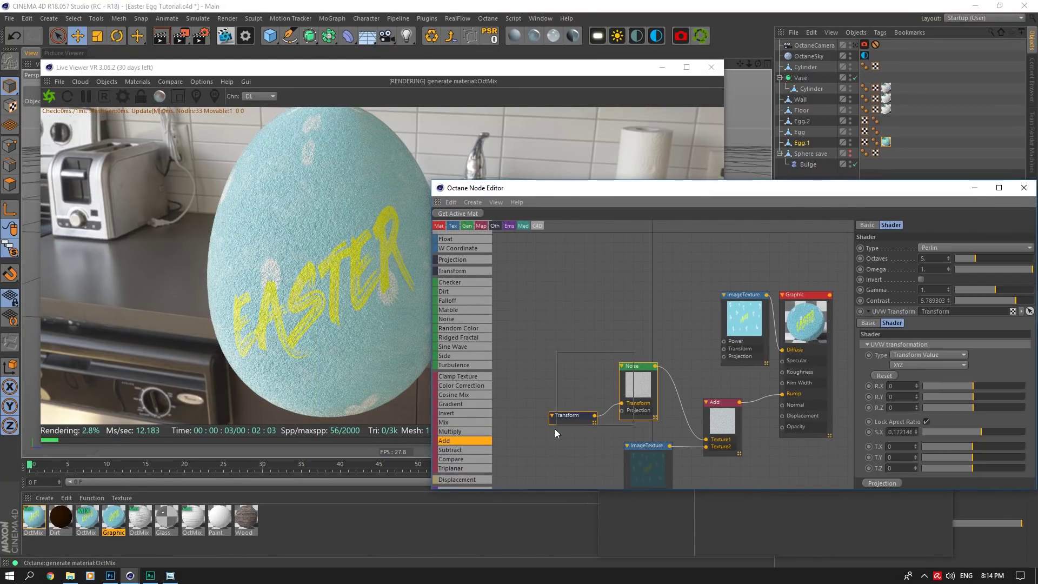
{"action": "left_click_drag", "start_coordinate": [555, 430], "coordinate": [555, 428]}
{"action": "left_click_drag", "start_coordinate": [634, 399], "coordinate": [550, 427]}
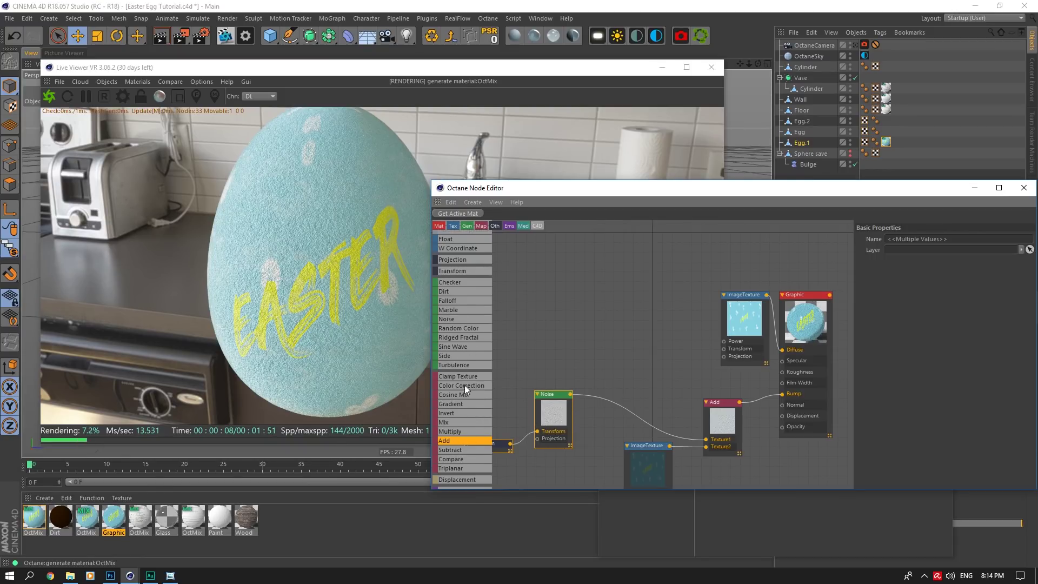
{"action": "left_click_drag", "start_coordinate": [460, 404], "coordinate": [534, 392]}
{"action": "left_click_drag", "start_coordinate": [614, 405], "coordinate": [631, 387]}
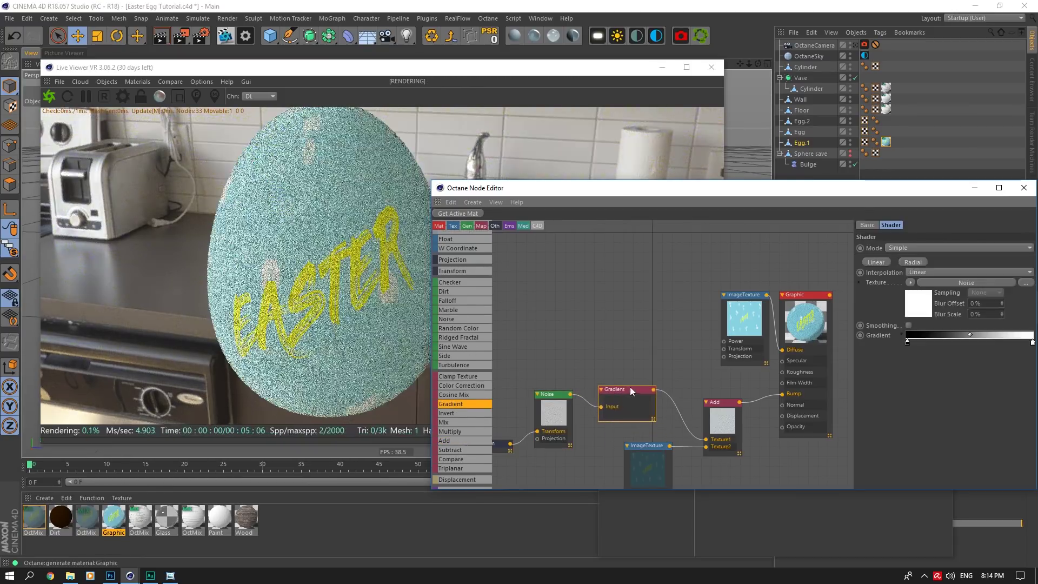
Step: Change the Gradient node's black knot to a mid grey and its white knot to a brightness value of 52%
{"action": "double_click", "coordinate": [907, 342]}
{"action": "left_click", "coordinate": [841, 364]}
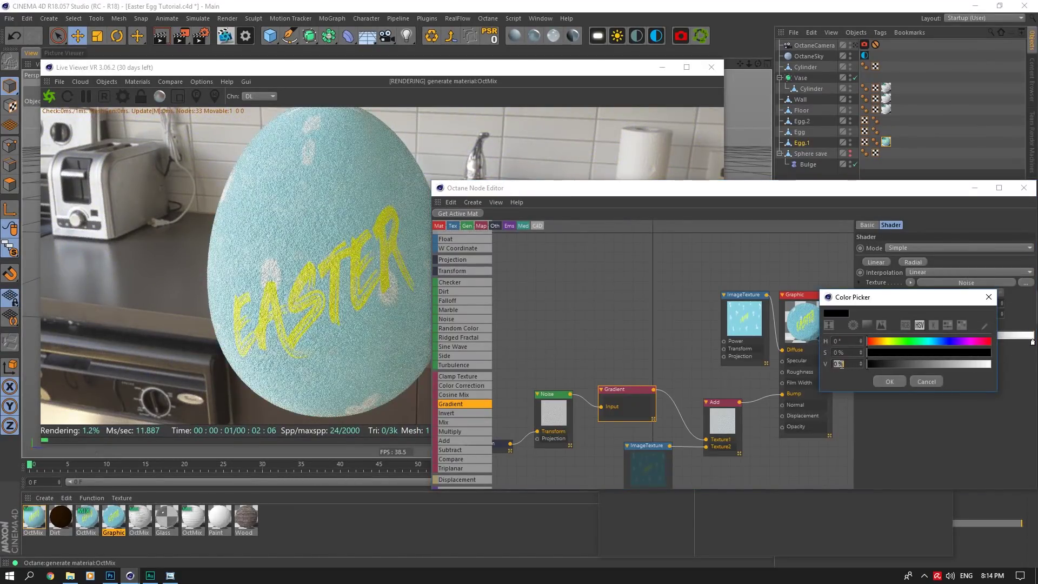
{"action": "left_click", "coordinate": [885, 378]}
{"action": "double_click", "coordinate": [1031, 341]}
{"action": "left_click", "coordinate": [887, 364]}
{"action": "type", "text": "51"}
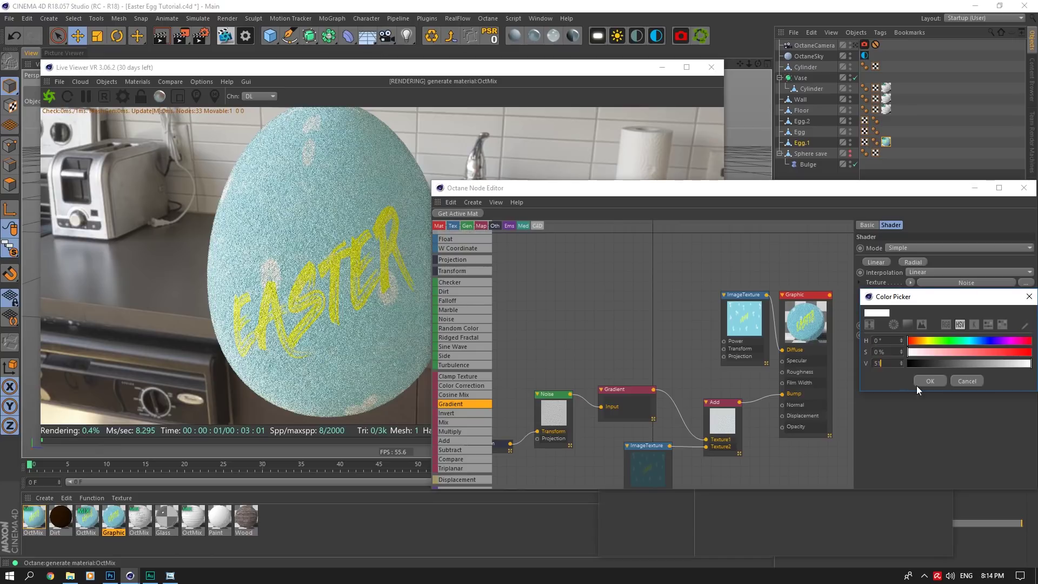
{"action": "left_click", "coordinate": [919, 383]}
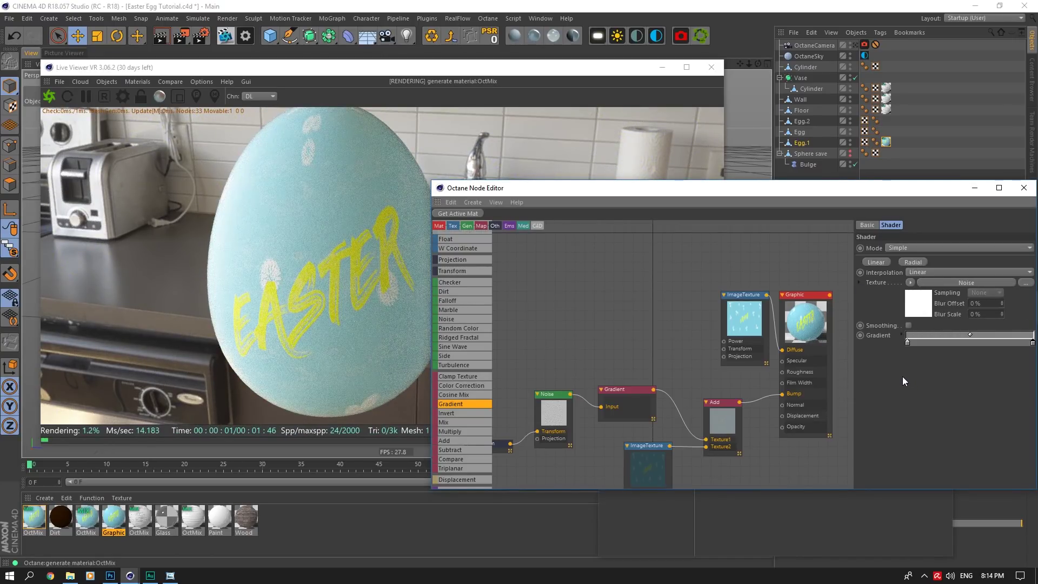
{"action": "double_click", "coordinate": [1032, 342]}
{"action": "type", "text": "52"}
{"action": "left_click", "coordinate": [930, 380]}
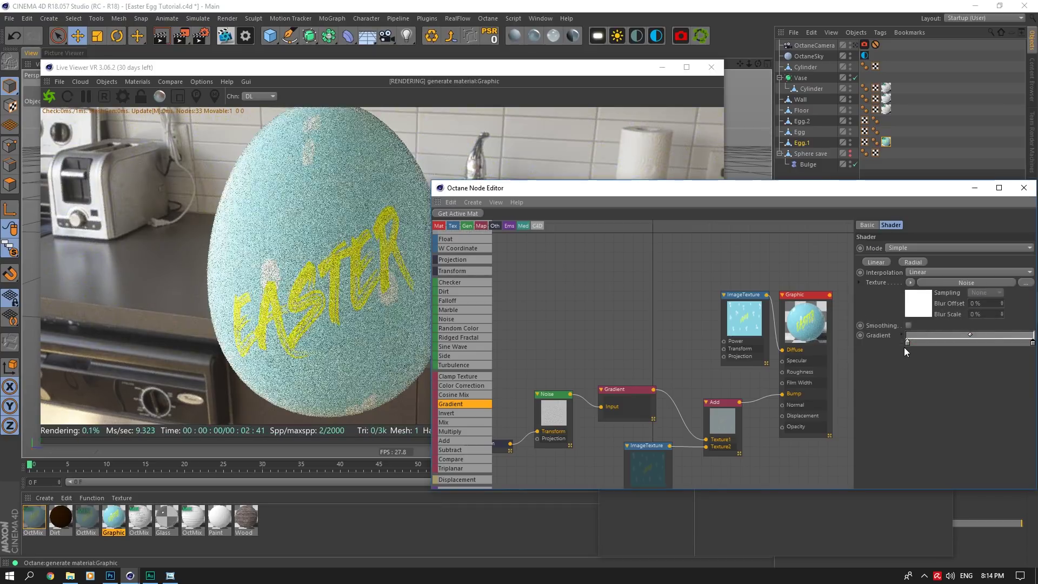
Step: Darken the Gradient node's starting knot to a brightness value of 28%
{"action": "double_click", "coordinate": [907, 345]}
{"action": "left_click", "coordinate": [837, 365]}
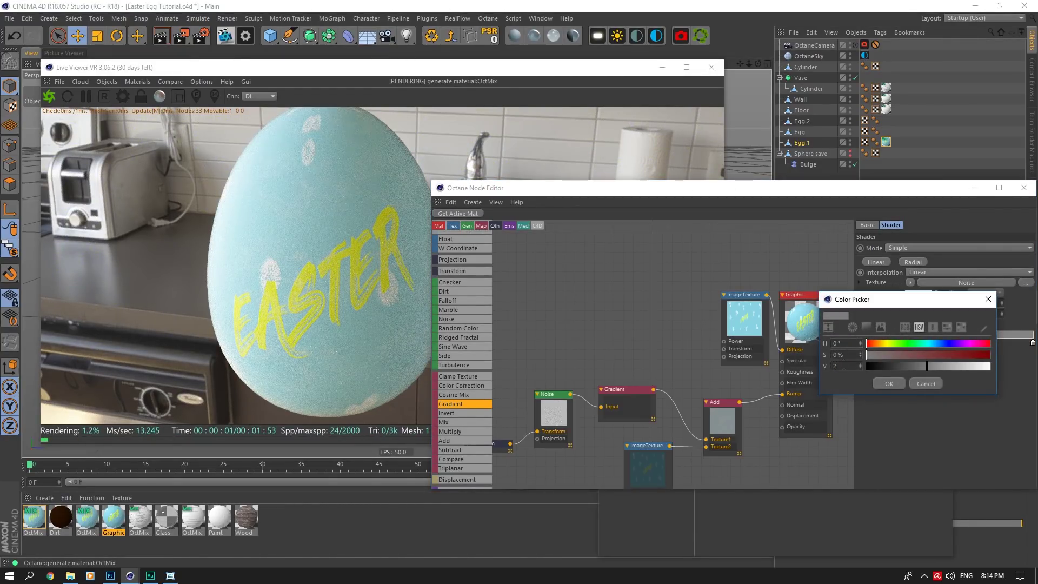
{"action": "left_click", "coordinate": [890, 382]}
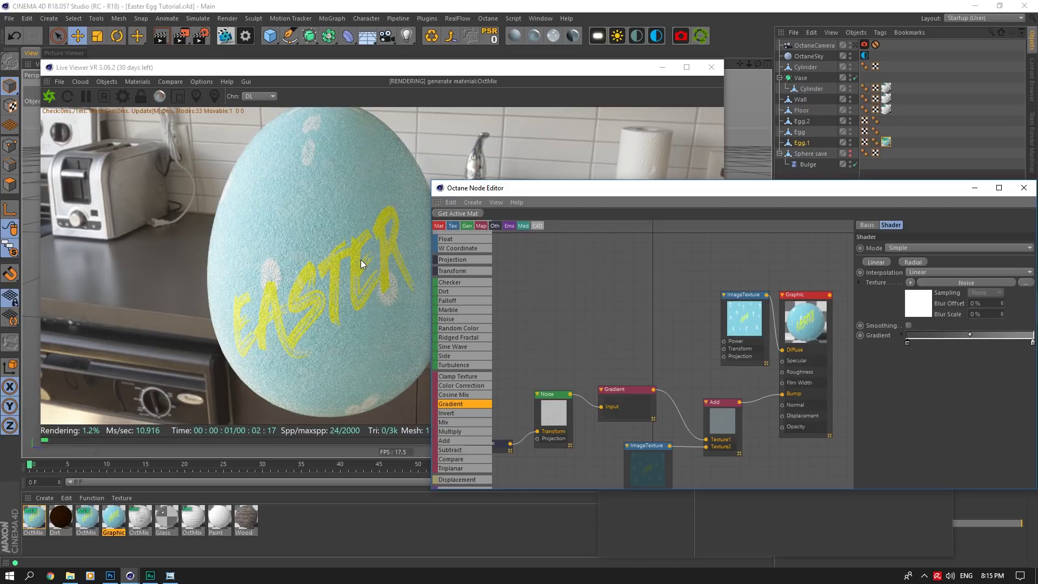
{"action": "double_click", "coordinate": [908, 341]}
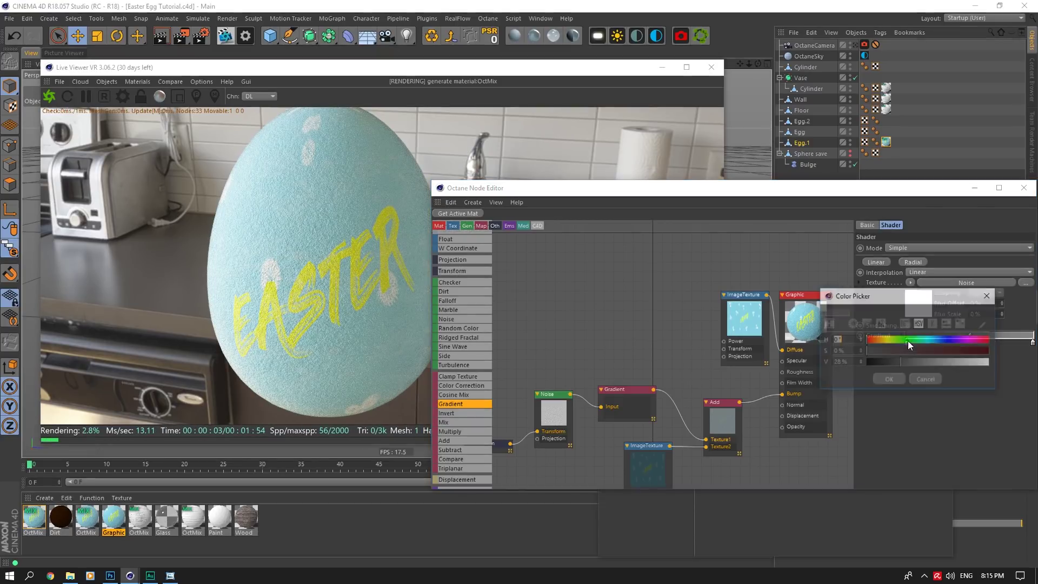
{"action": "double_click", "coordinate": [839, 362]}
{"action": "type", "text": "2"}
{"action": "left_click", "coordinate": [889, 381]}
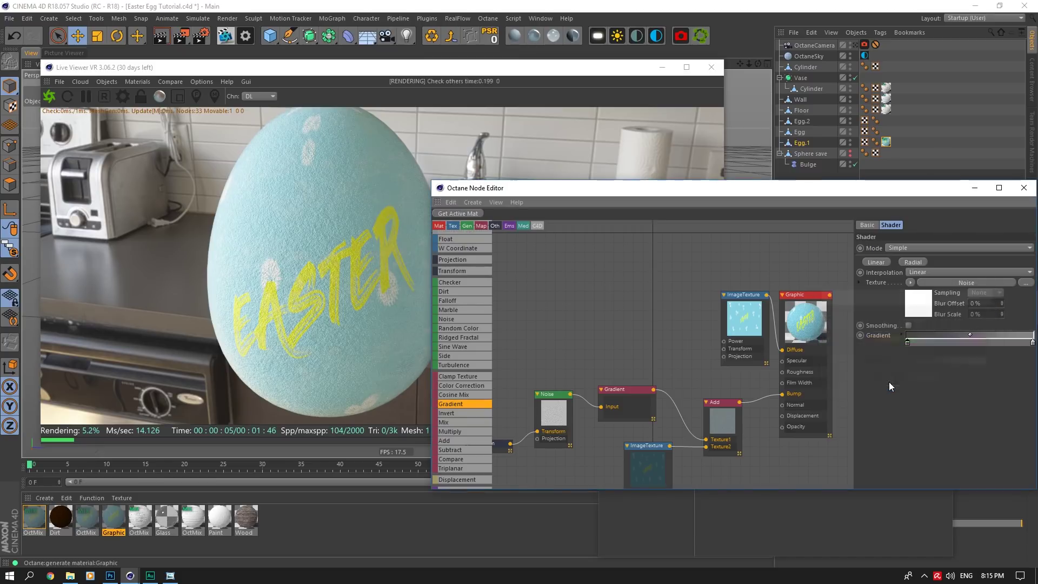
Step: Lighten the Gradient node's starting knot to a mid grey
{"action": "double_click", "coordinate": [909, 343]}
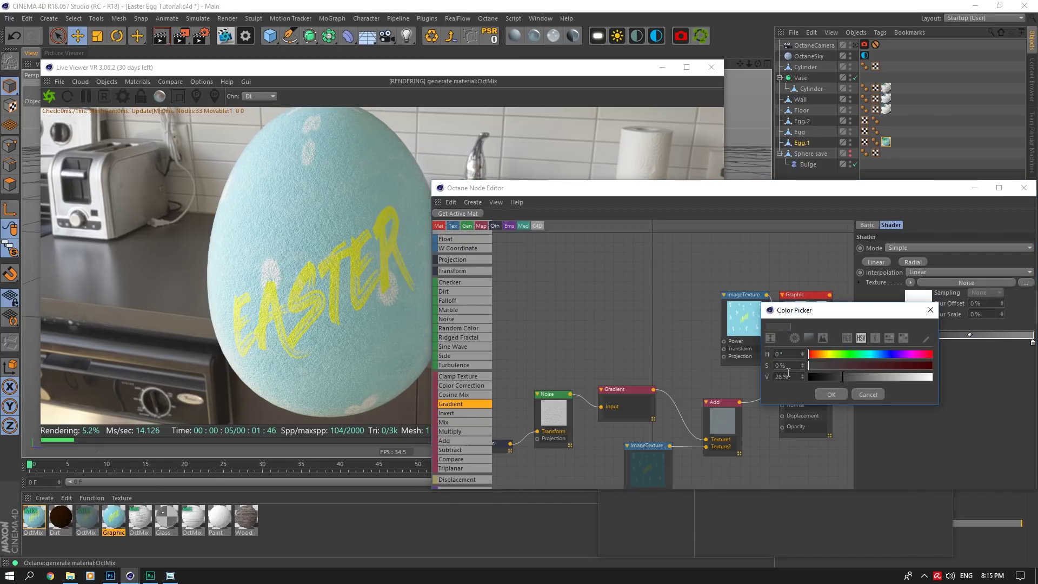
{"action": "left_click", "coordinate": [834, 394]}
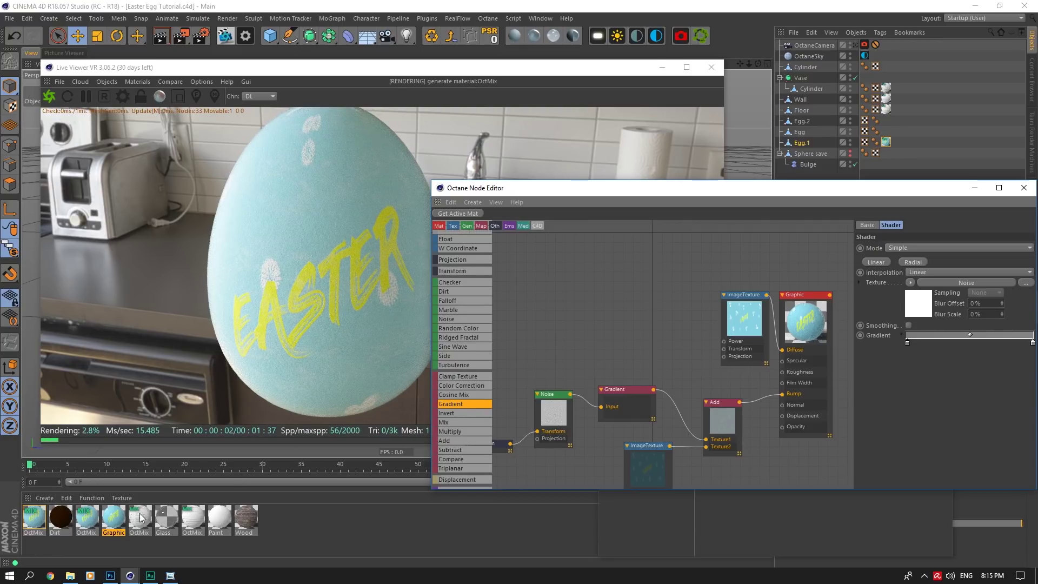
Step: Close the Graphic material's Material Editor and the Octane Node Editor
{"action": "double_click", "coordinate": [112, 517]}
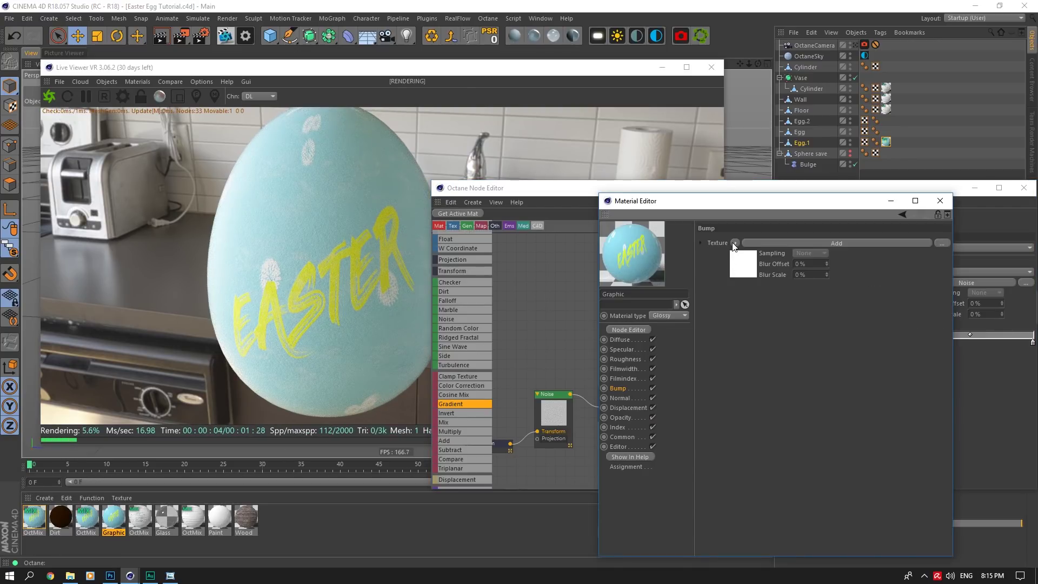
{"action": "left_click", "coordinate": [940, 201]}
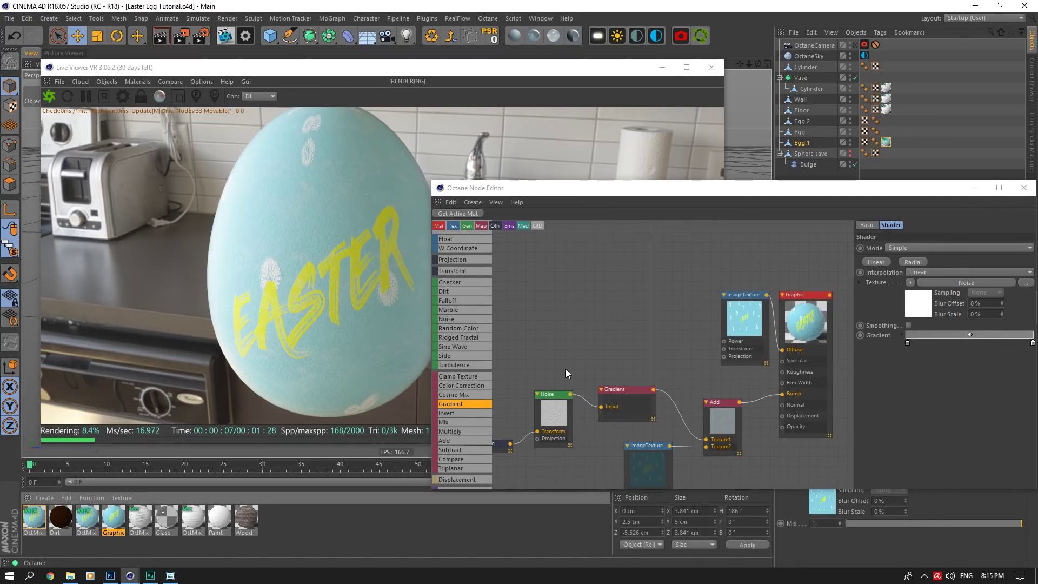
{"action": "left_click_drag", "start_coordinate": [785, 198], "coordinate": [586, 392]}
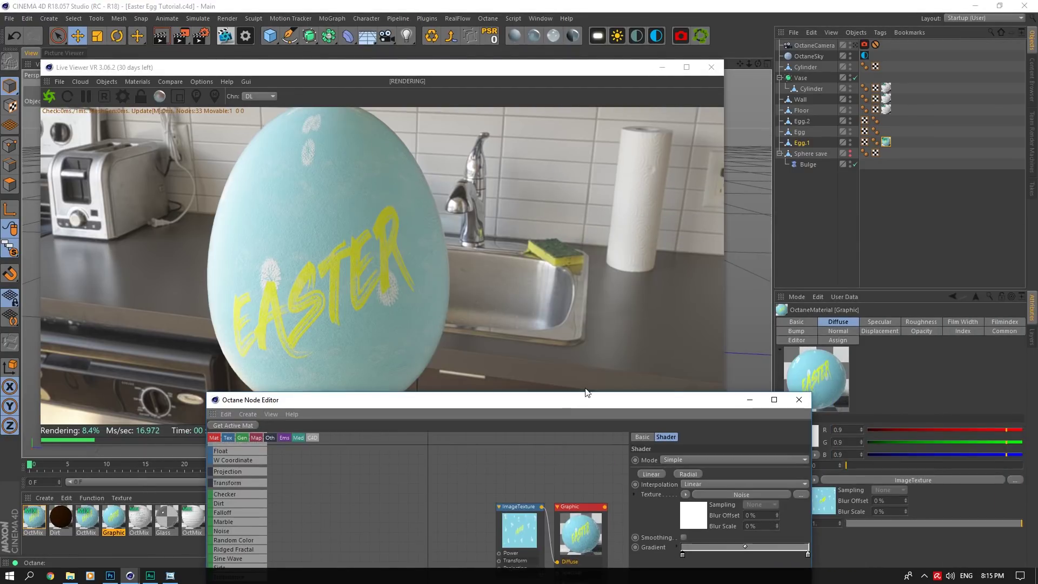
{"action": "left_click", "coordinate": [799, 400]}
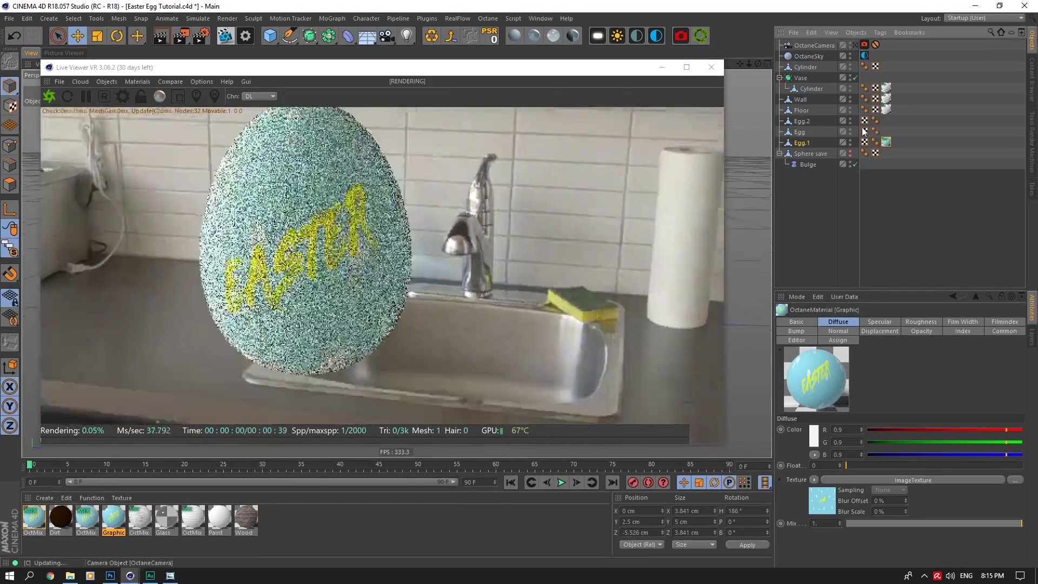
Step: Look through the OctaneCamera and lock the Live Viewer to the render resolution
{"action": "left_click", "coordinate": [856, 45]}
{"action": "left_click", "coordinate": [142, 98]}
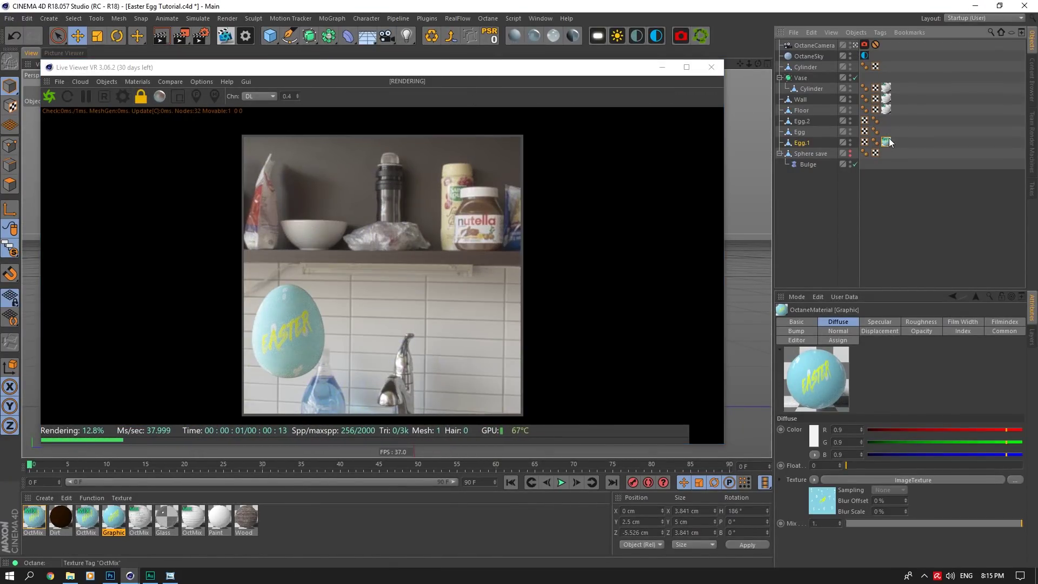
Step: Switch to Photoshop, try moving Layer 1 of Easter.psd, undo the move, and return to Cinema 4D
{"action": "left_click", "coordinate": [110, 575]}
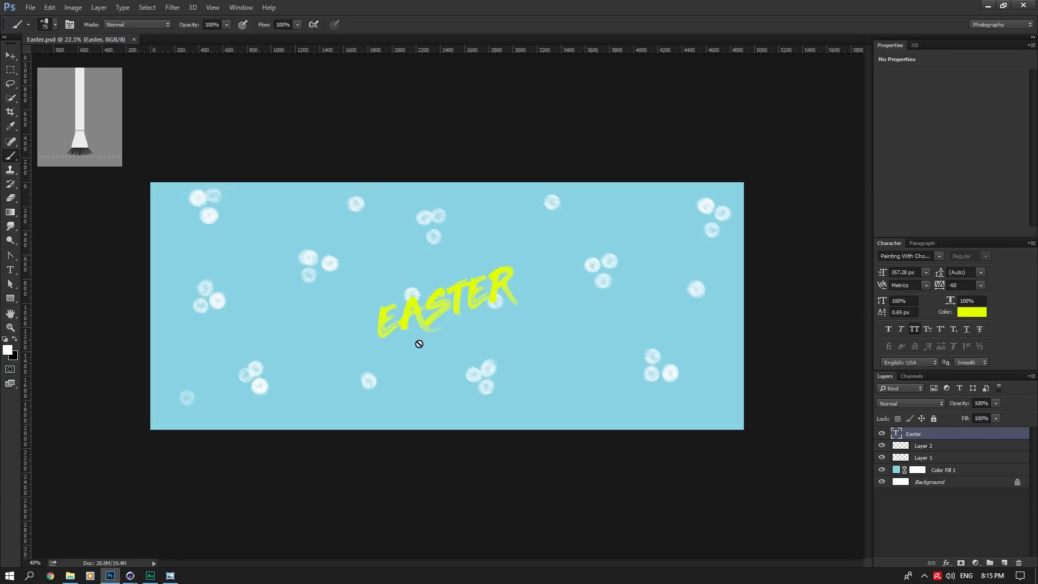
{"action": "left_click", "coordinate": [919, 457]}
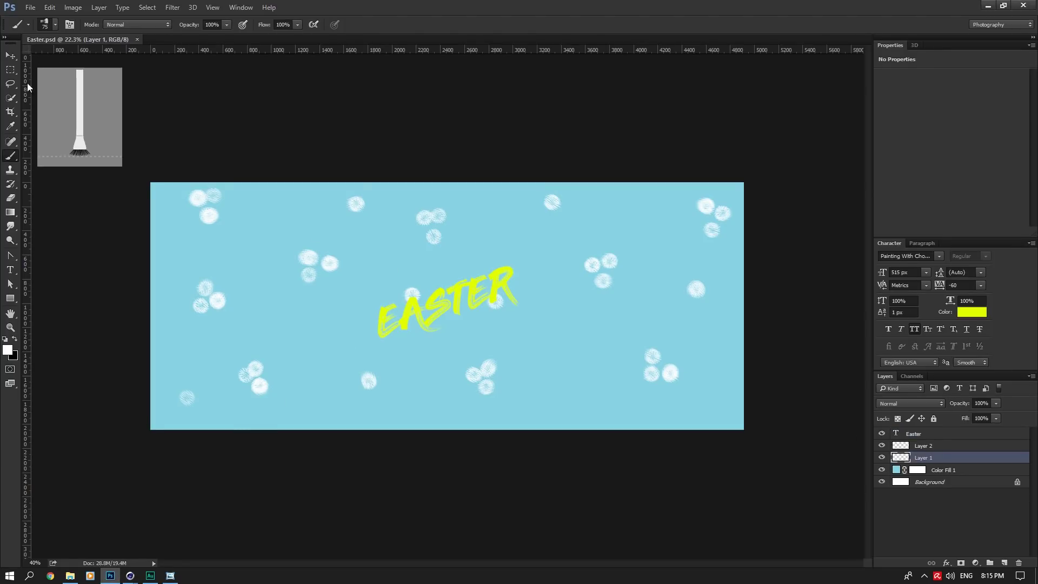
{"action": "key", "text": "v"}
{"action": "left_click_drag", "start_coordinate": [452, 310], "coordinate": [564, 411]}
{"action": "key", "text": "ctrl+z"}
{"action": "mouse_move", "coordinate": [130, 573]}
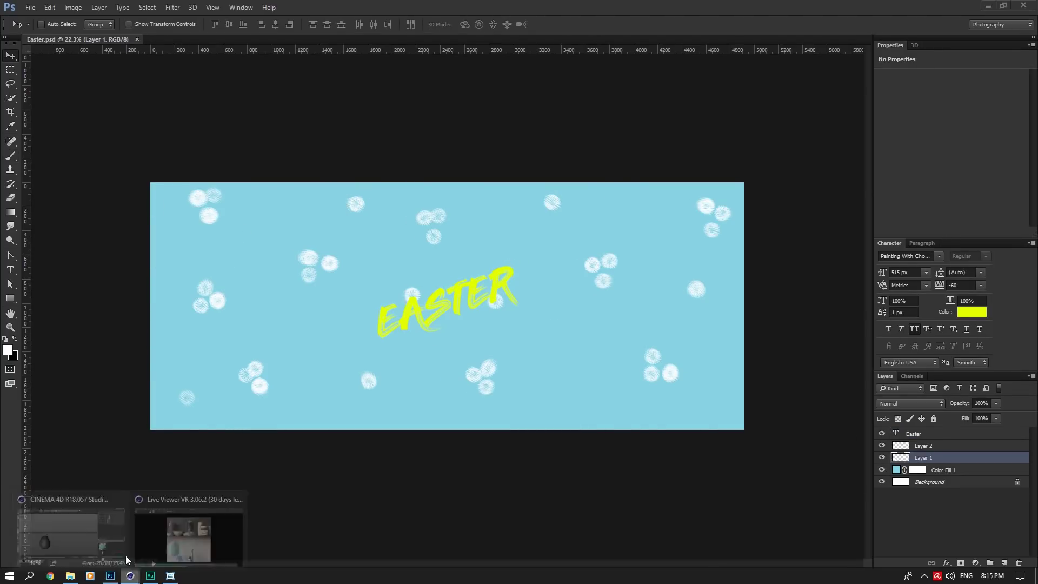
{"action": "left_click", "coordinate": [125, 529]}
{"action": "left_click", "coordinate": [109, 576]}
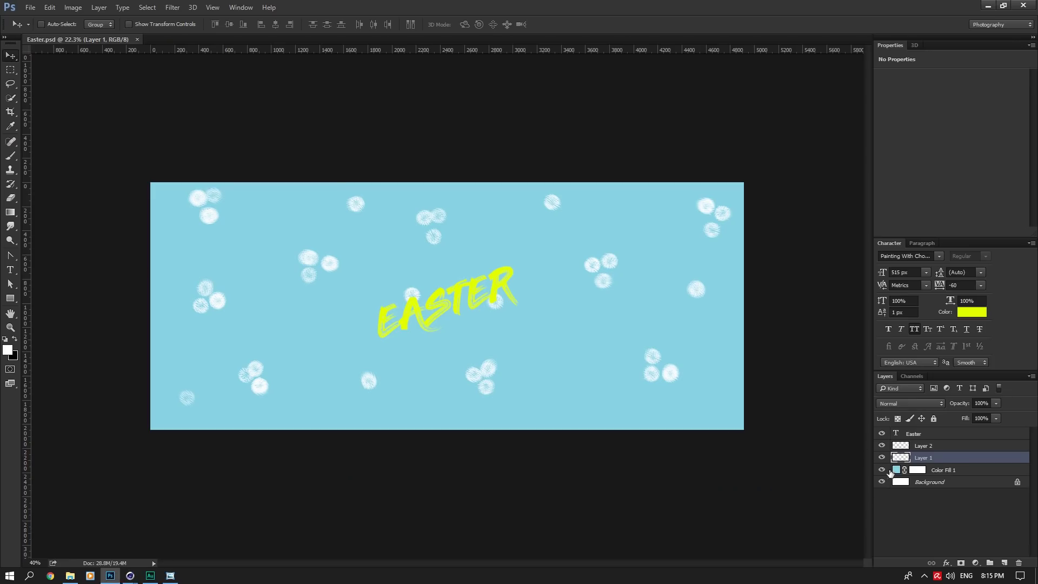
{"action": "mouse_move", "coordinate": [130, 574]}
{"action": "left_click", "coordinate": [124, 530]}
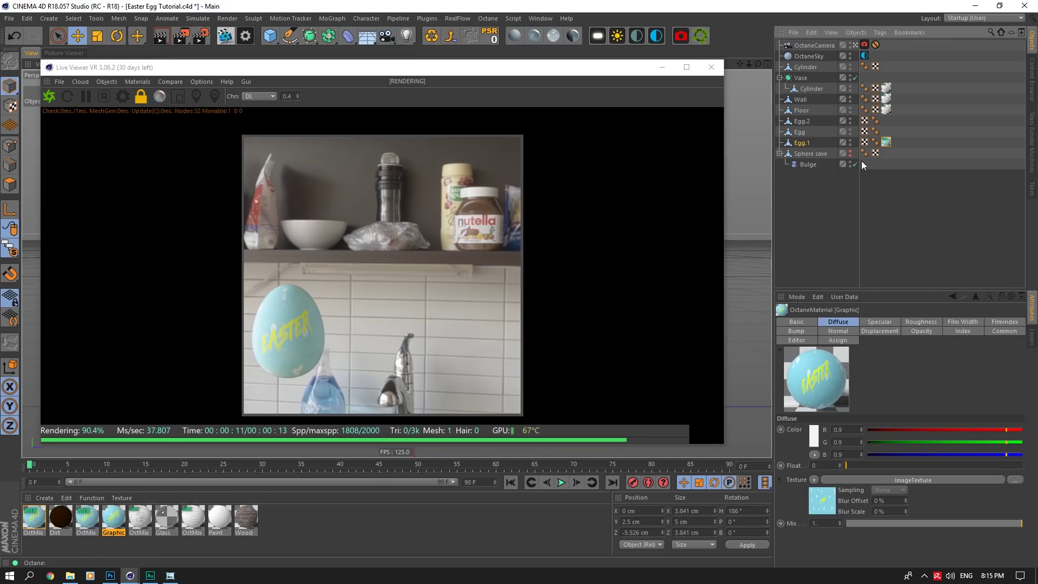
Step: Copy the OctMix texture tag from Egg.1 to Egg and Egg.2
{"action": "left_click_drag", "start_coordinate": [888, 147], "coordinate": [888, 121], "text": "ctrl"}
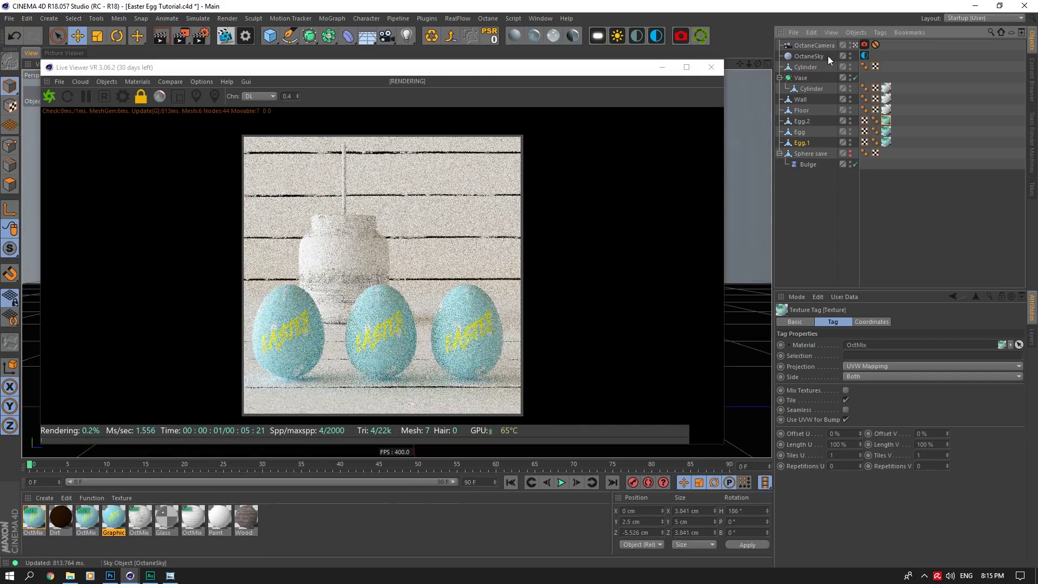
Step: In the OctaneCamera tag's Thinlens settings, set Fstop to 2.8, disable Auto Focus, and pick the focus point on the middle egg
{"action": "left_click", "coordinate": [865, 44]}
{"action": "left_click", "coordinate": [863, 396]}
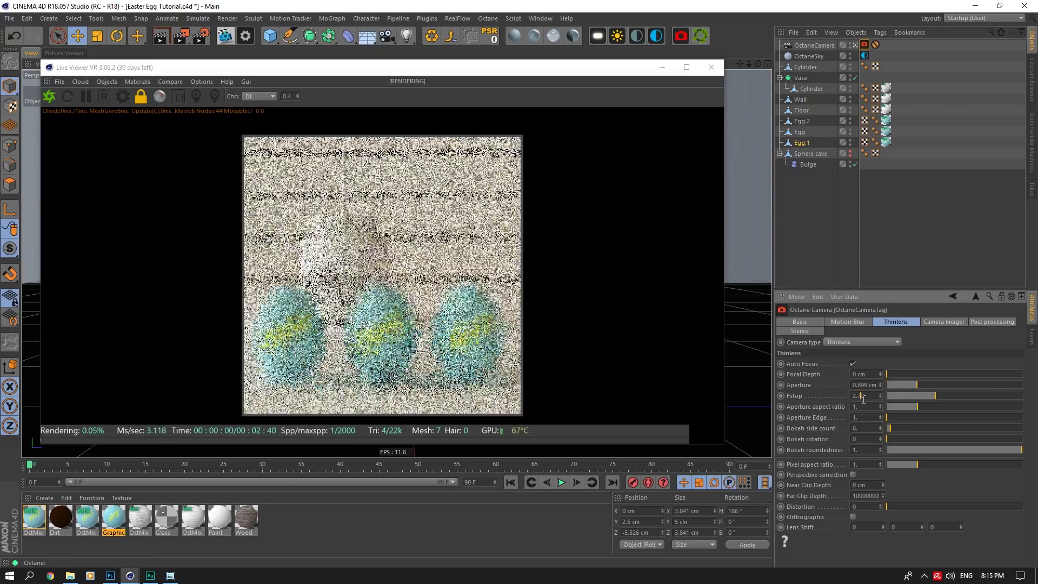
{"action": "left_click", "coordinate": [852, 363]}
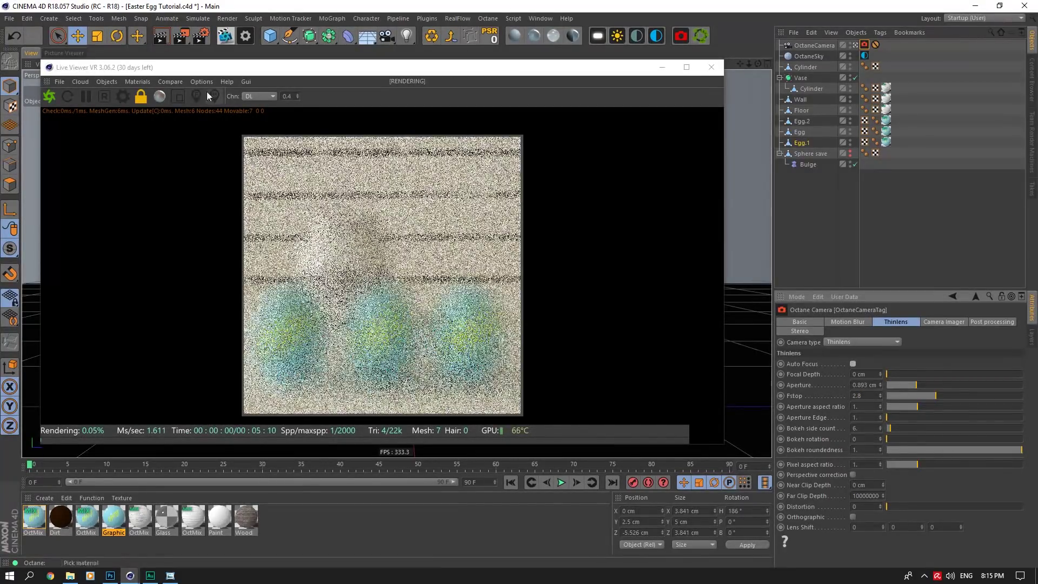
{"action": "left_click", "coordinate": [196, 95]}
{"action": "left_click", "coordinate": [366, 302]}
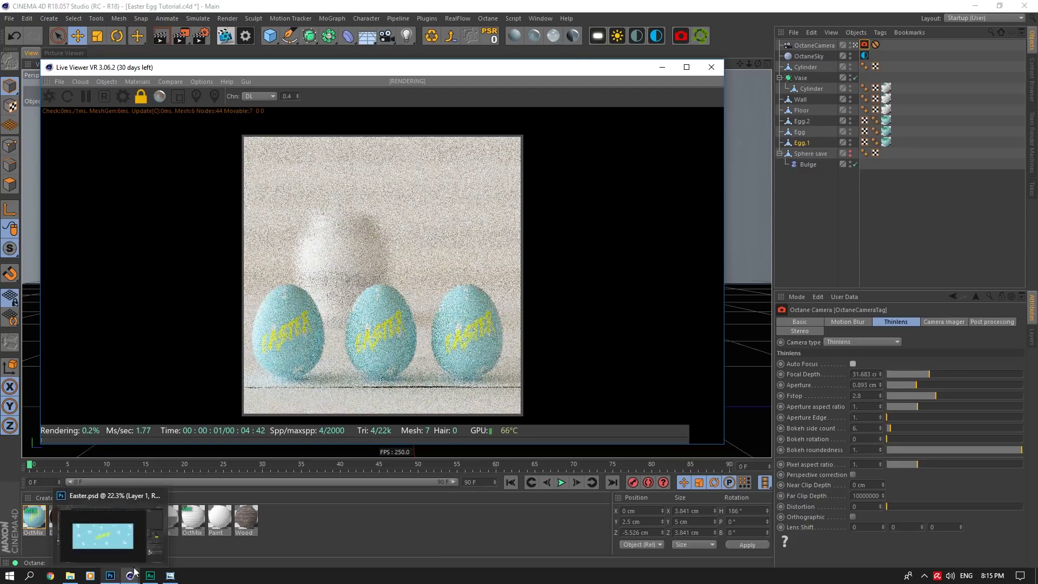
Step: Set the Octane camera's Fstop to 5.6 and save the scene
{"action": "double_click", "coordinate": [865, 395]}
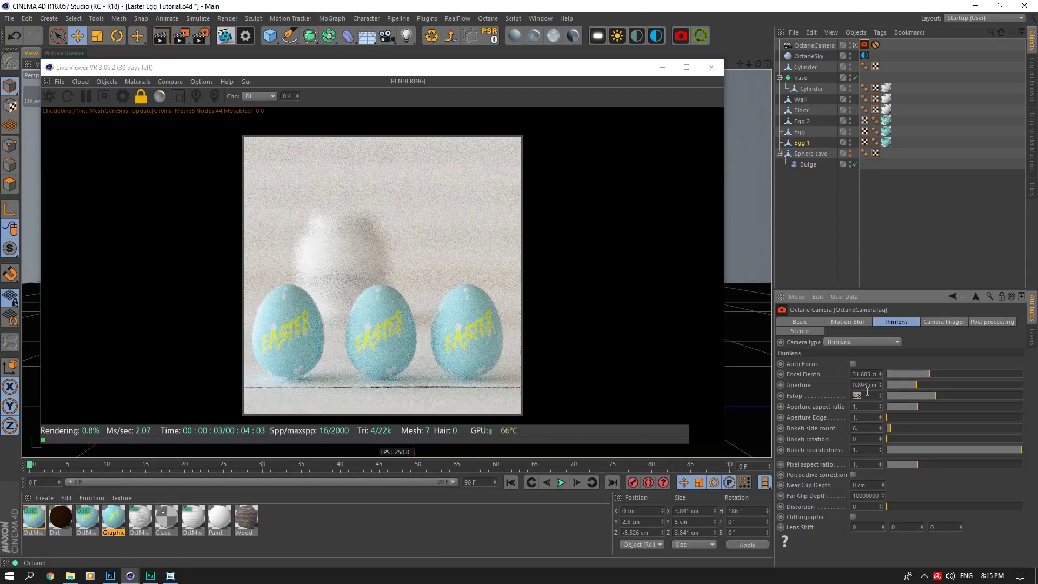
{"action": "double_click", "coordinate": [861, 394]}
{"action": "type", "text": "5.6"}
{"action": "key", "text": "Return"}
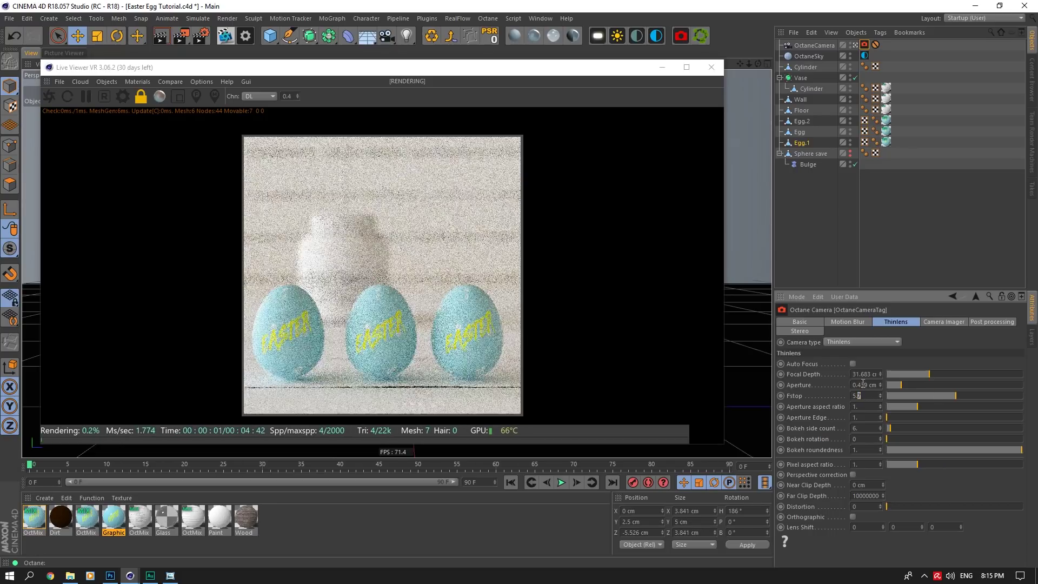
{"action": "key", "text": "ctrl+s"}
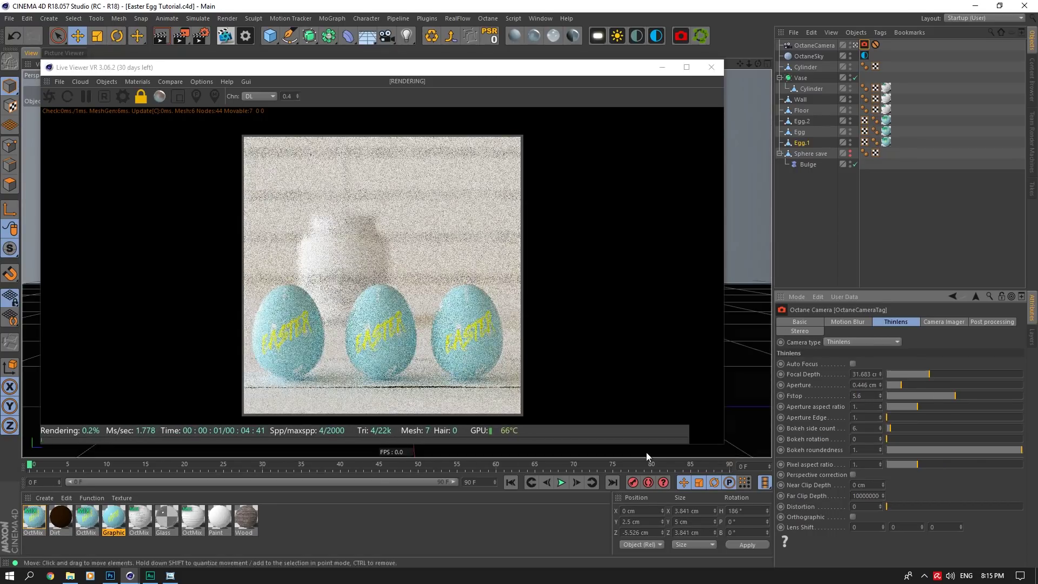
{"action": "left_click", "coordinate": [110, 575]}
{"action": "left_click", "coordinate": [899, 469]}
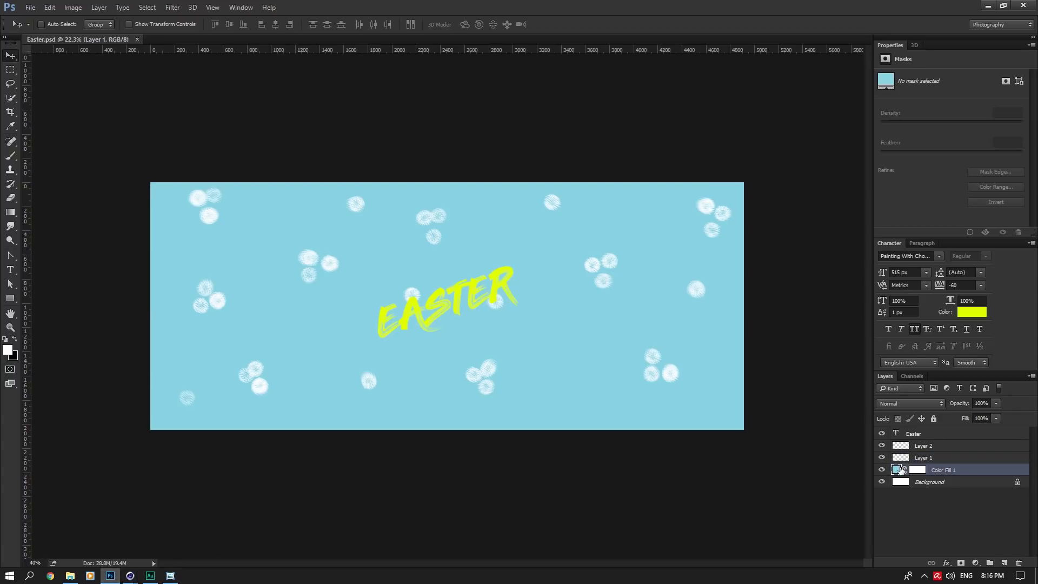
{"action": "double_click", "coordinate": [902, 469]}
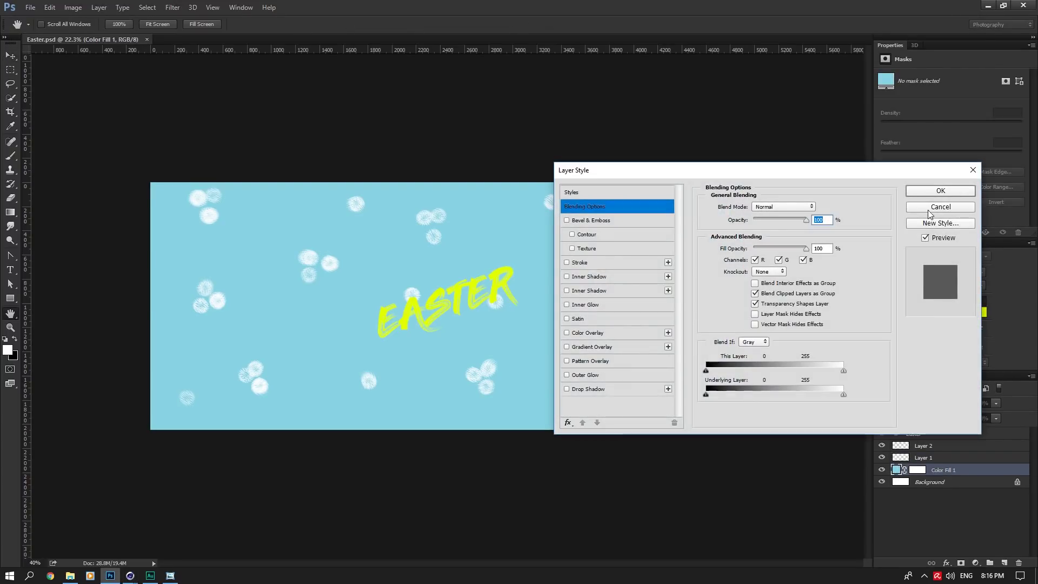
{"action": "left_click", "coordinate": [940, 207]}
{"action": "mouse_move", "coordinate": [129, 576]}
{"action": "left_click", "coordinate": [189, 533]}
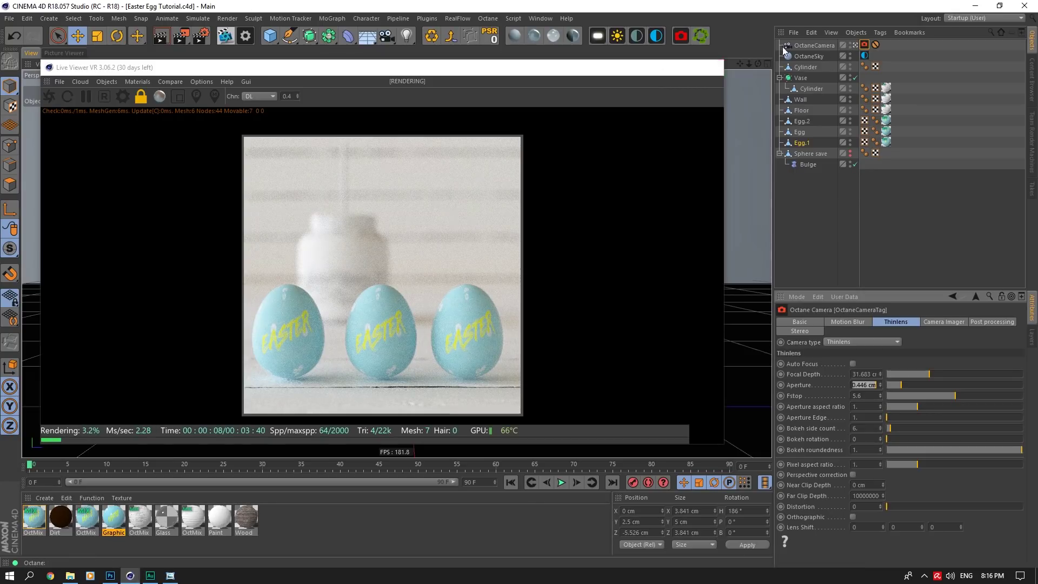
Step: Leave the Octane camera view and frame the vase in the perspective viewport
{"action": "left_click", "coordinate": [857, 47]}
{"action": "left_click", "coordinate": [856, 45]}
{"action": "left_click_drag", "start_coordinate": [758, 63], "coordinate": [740, 67]}
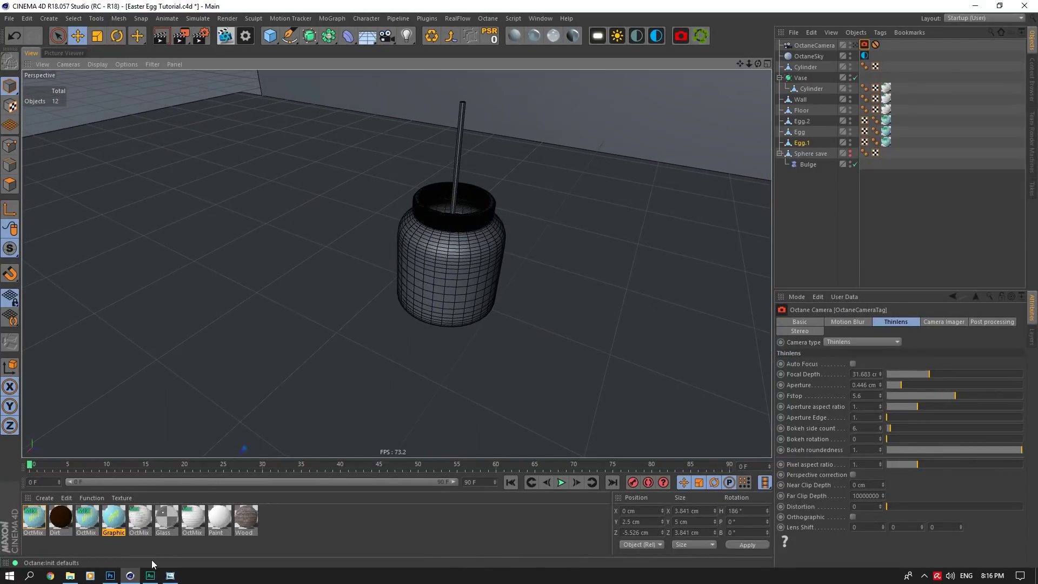
Step: Switch to Photoshop, look up the HSB values of the Color Fill 1 layer in Easter.psd, and return to Cinema 4D
{"action": "left_click", "coordinate": [131, 577]}
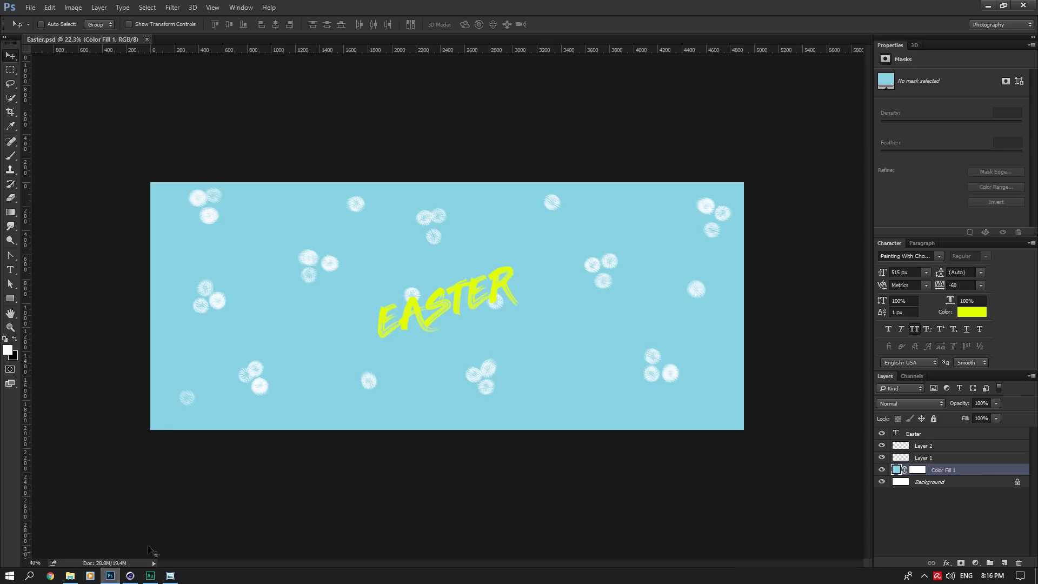
{"action": "double_click", "coordinate": [898, 474]}
{"action": "left_click", "coordinate": [922, 428]}
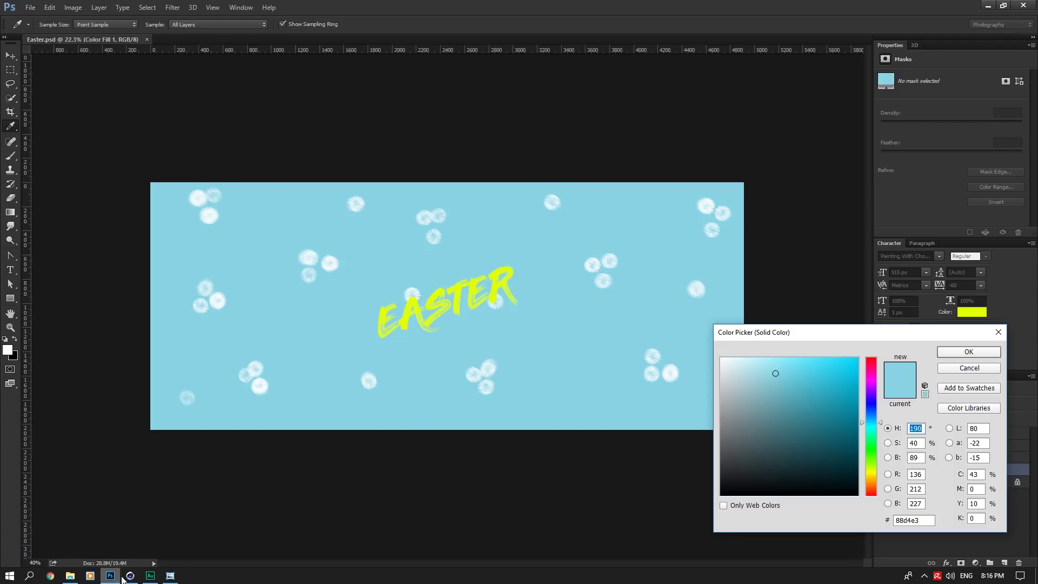
{"action": "left_click", "coordinate": [130, 576]}
Step: Duplicate the Paint material and set the copy's Diffuse colour to H 190°, S 40%, V 29%
{"action": "left_click_drag", "start_coordinate": [220, 517], "coordinate": [215, 522], "text": "ctrl"}
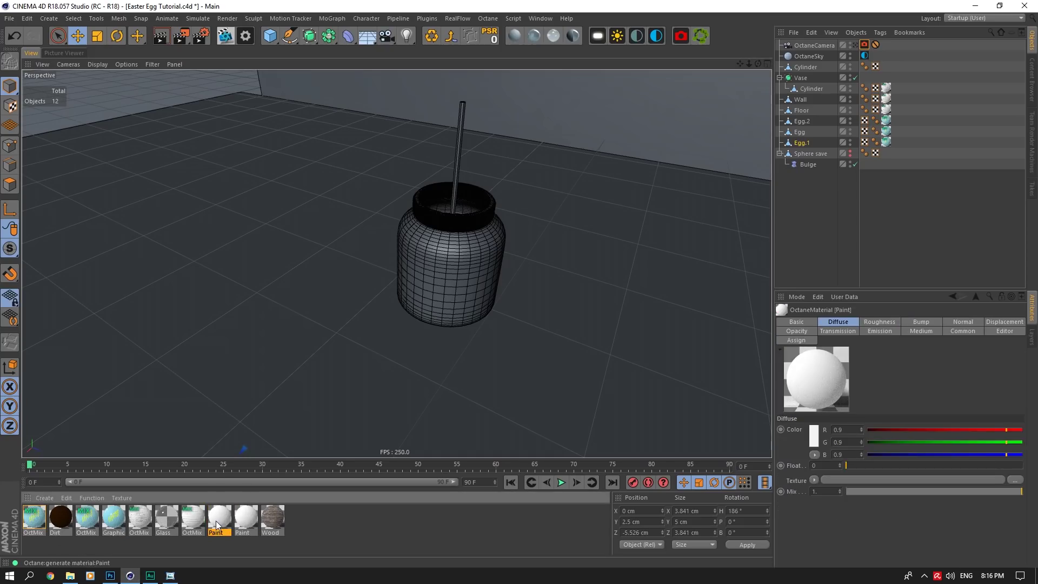
{"action": "double_click", "coordinate": [217, 522]}
{"action": "left_click", "coordinate": [182, 212]}
{"action": "left_click", "coordinate": [296, 119]}
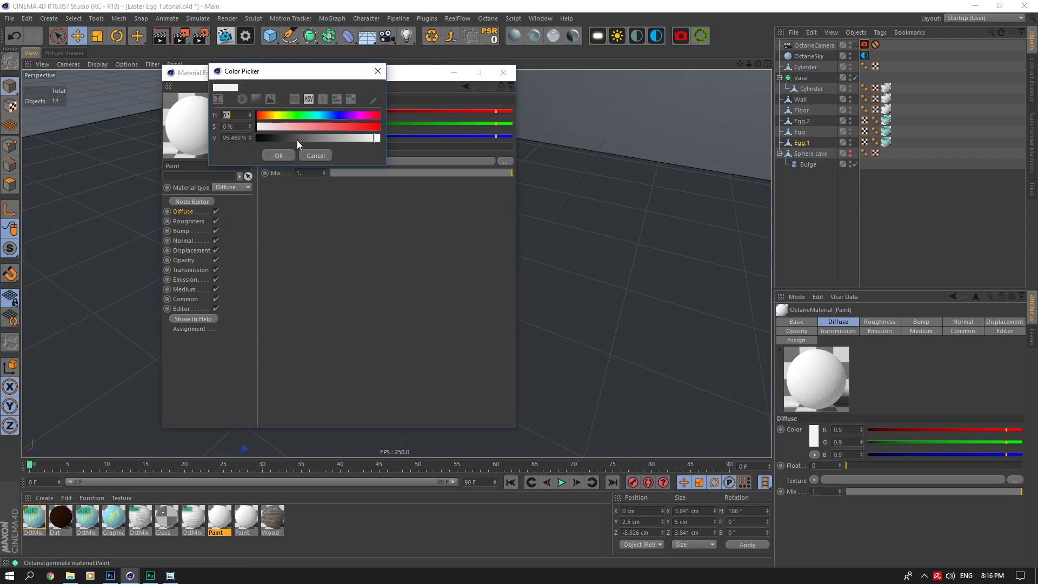
{"action": "double_click", "coordinate": [238, 129]}
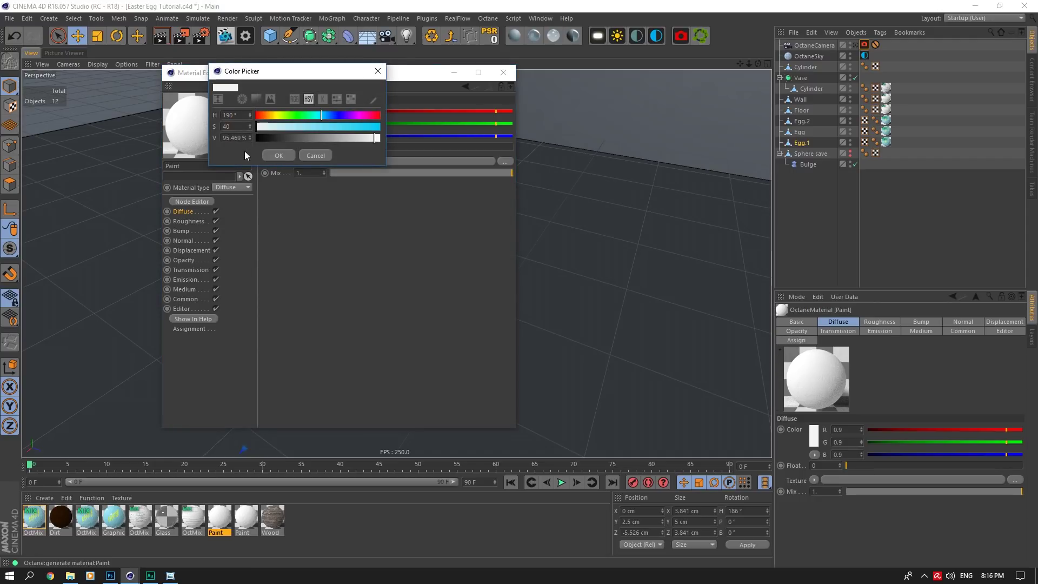
{"action": "key", "text": "Return"}
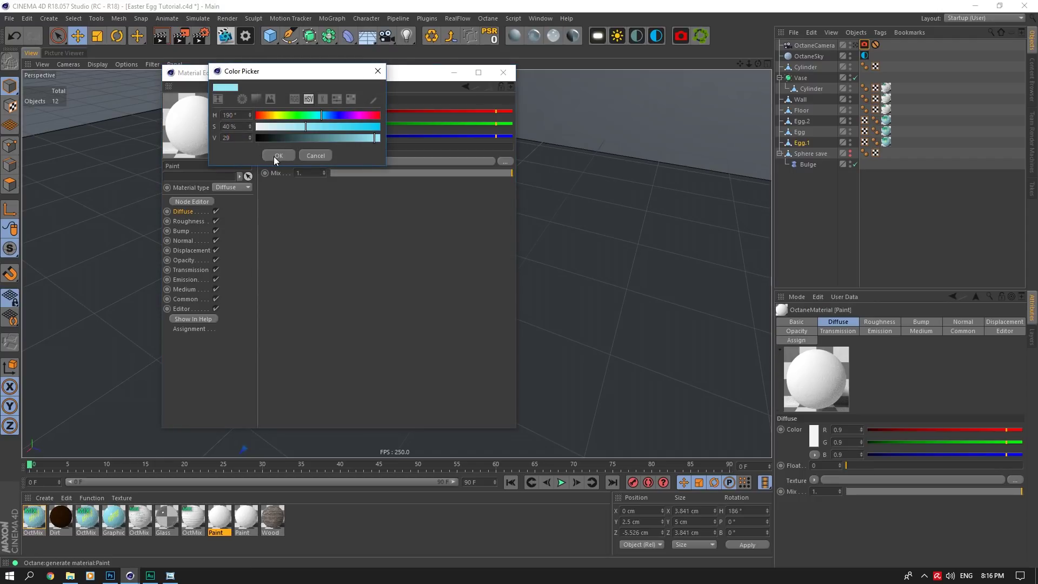
{"action": "left_click", "coordinate": [275, 158]}
Step: Recheck the fill colour in Photoshop, then set the copied paint's V value to 89% in Cinema 4D
{"action": "left_click", "coordinate": [112, 574]}
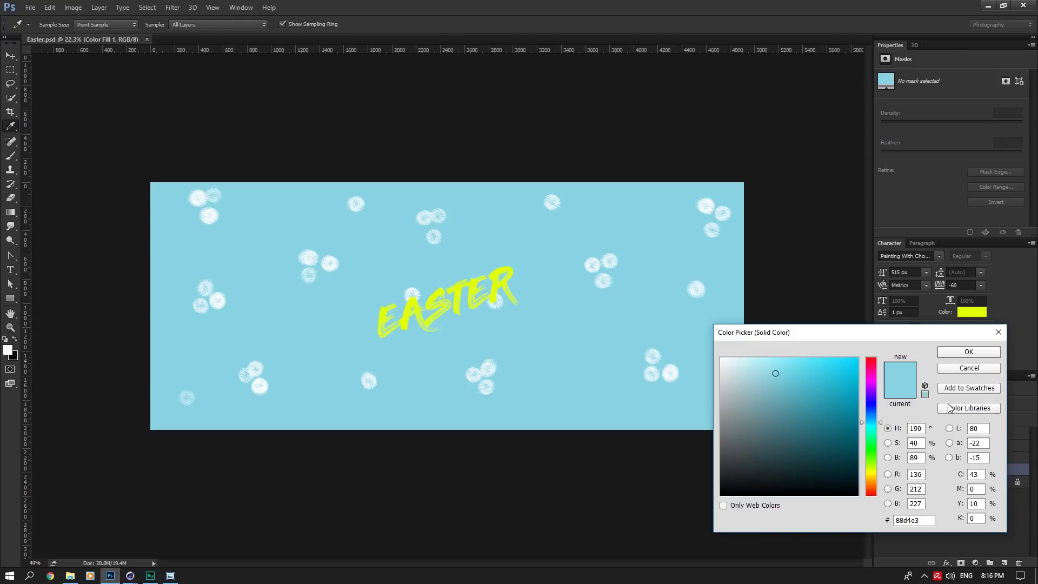
{"action": "left_click", "coordinate": [129, 575]}
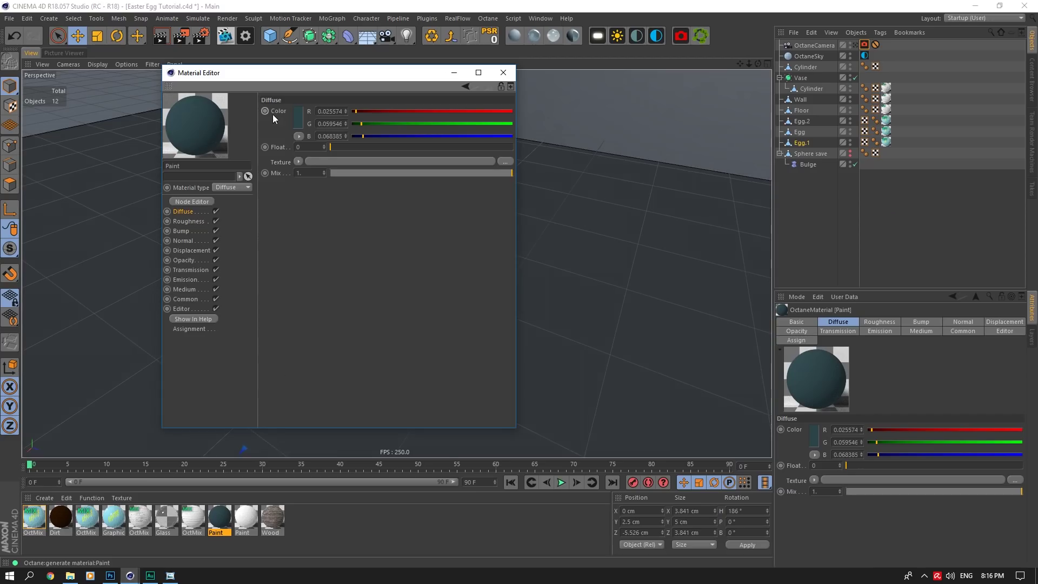
{"action": "left_click", "coordinate": [292, 131]}
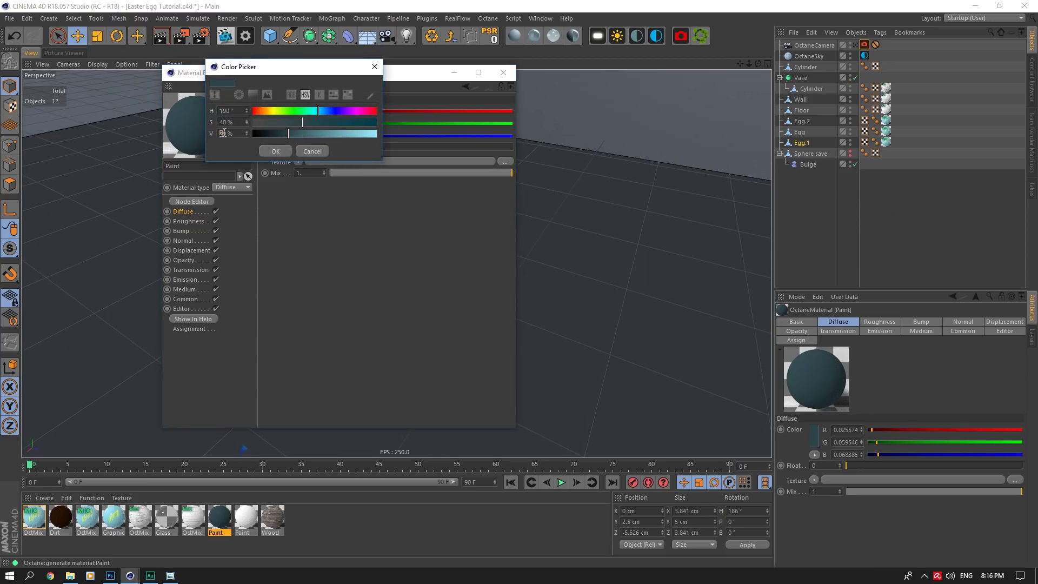
{"action": "key", "text": "Return"}
{"action": "left_click_drag", "start_coordinate": [372, 77], "coordinate": [704, 212]}
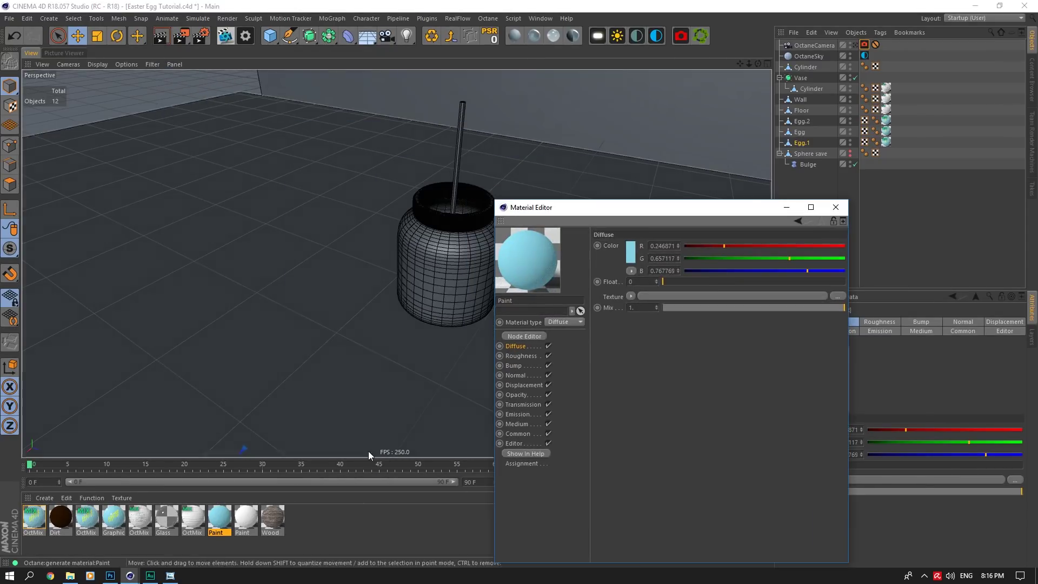
Step: Rename the blue paint copy as Paint 2 and try it as Material1 of the wall and floor's OctMix
{"action": "left_click", "coordinate": [189, 518]}
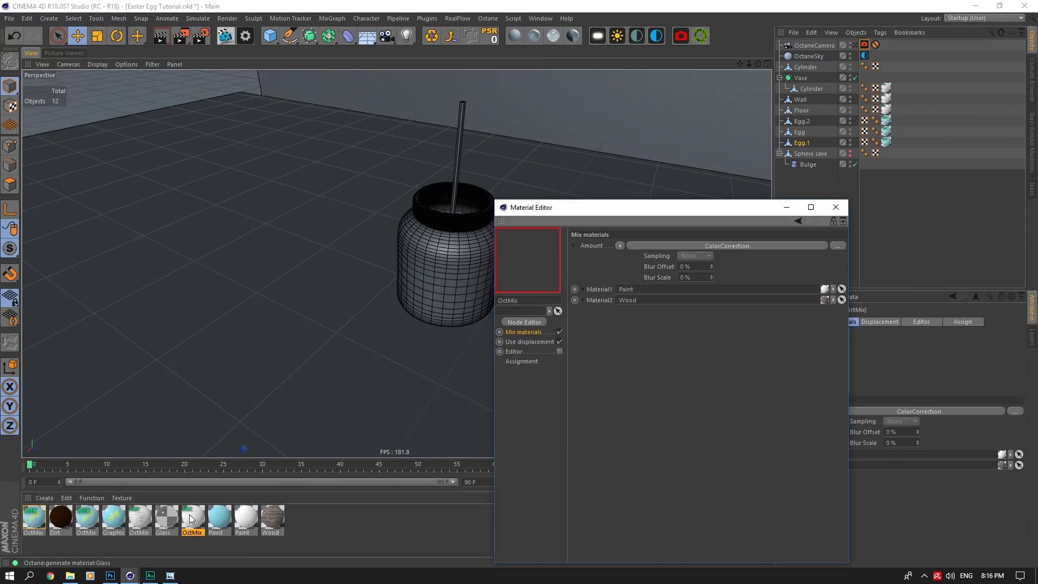
{"action": "left_click", "coordinate": [220, 518]}
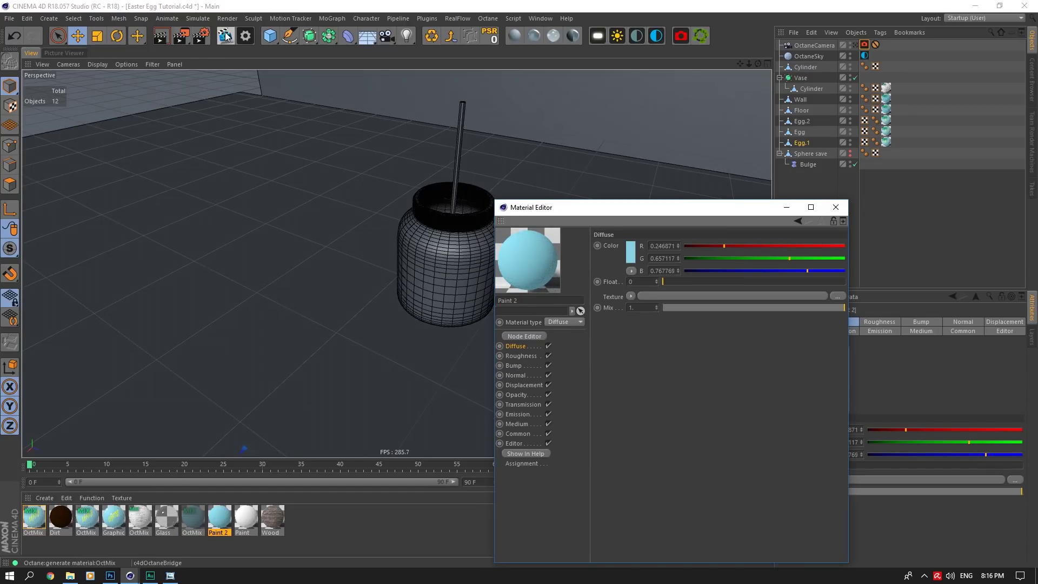
Step: Start an Octane live render of the vase and move the Live Viewer clear of the materials
{"action": "left_click", "coordinate": [680, 36]}
{"action": "left_click", "coordinate": [225, 220]}
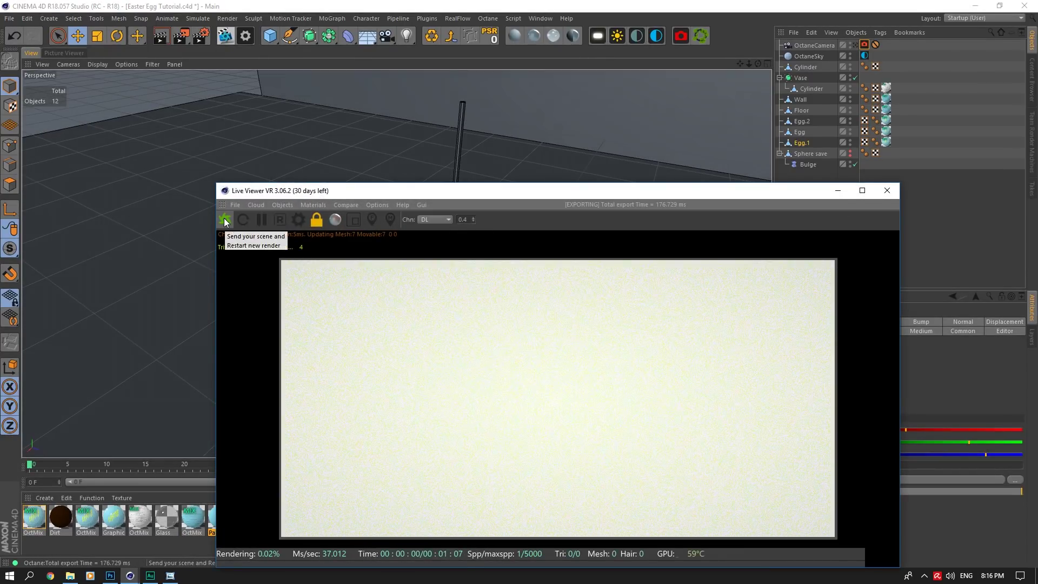
{"action": "left_click_drag", "start_coordinate": [740, 64], "coordinate": [741, 64]}
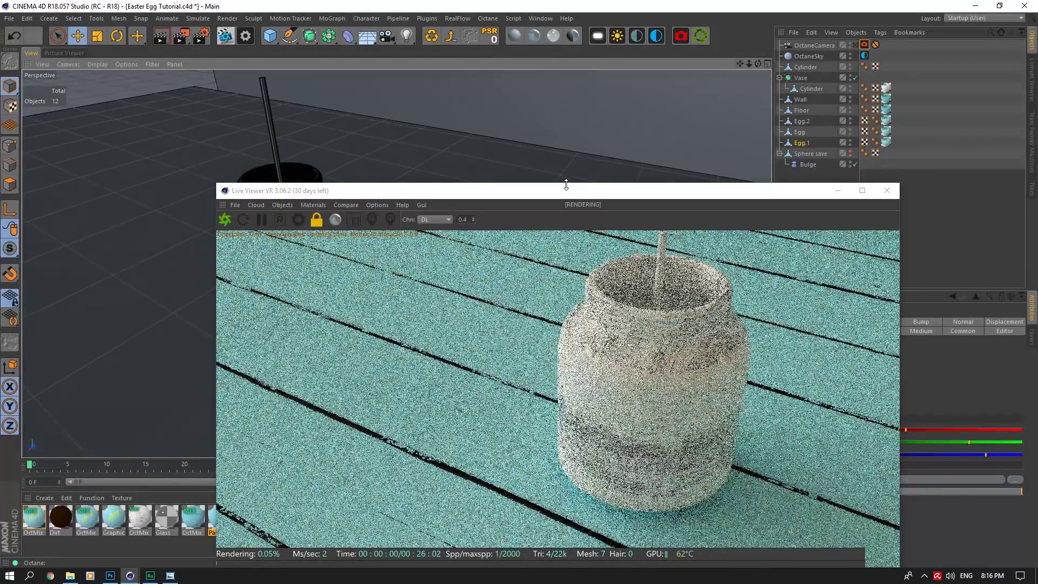
{"action": "left_click_drag", "start_coordinate": [562, 191], "coordinate": [356, 31]}
Step: Restore Paint as Material1 of the wall and floor's OctMix, and assign Paint 2 as Material1 of the vase's OctMix
{"action": "double_click", "coordinate": [192, 517]}
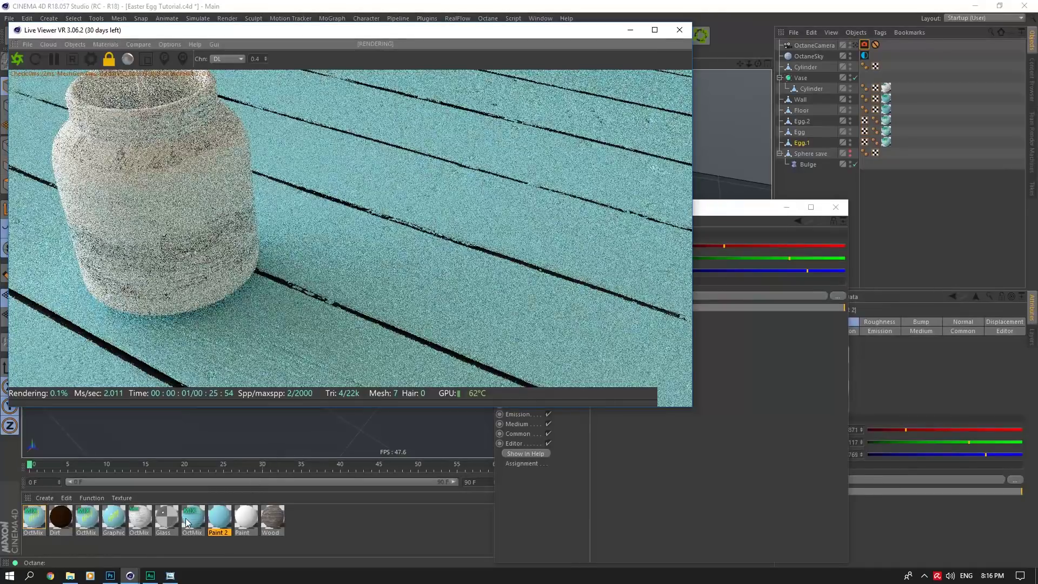
{"action": "left_click", "coordinate": [140, 517]}
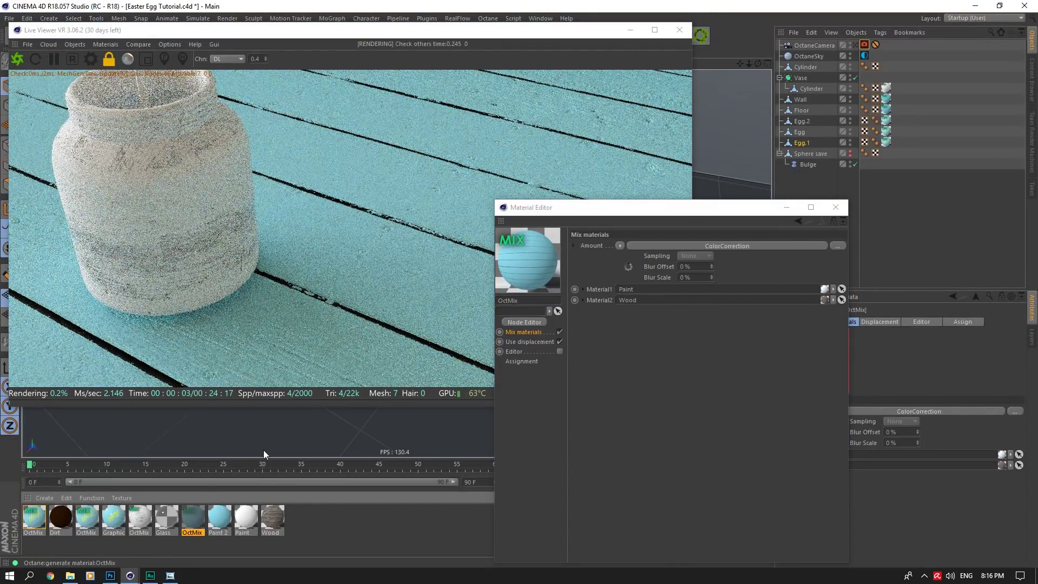
{"action": "mouse_move", "coordinate": [220, 518]}
{"action": "left_mouse_down"}
{"action": "mouse_move", "coordinate": [635, 308]}
{"action": "mouse_move", "coordinate": [630, 291]}
{"action": "left_mouse_up"}
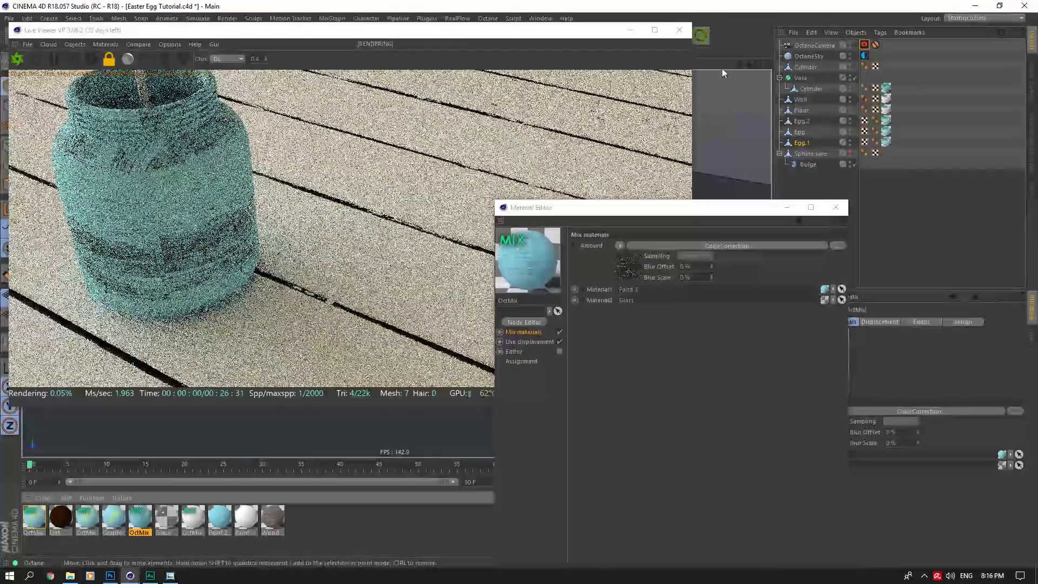
Step: Check the whole scene's render through the Octane camera, then close the Live Viewer and Material Editor
{"action": "left_click_drag", "start_coordinate": [740, 63], "coordinate": [752, 69]}
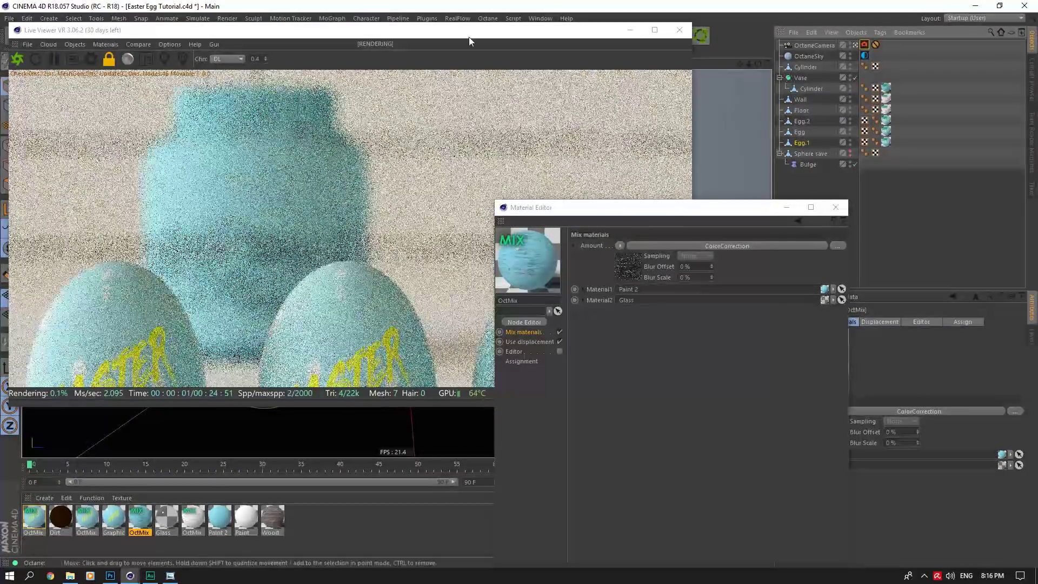
{"action": "left_click", "coordinate": [264, 59]}
{"action": "key", "text": "Return"}
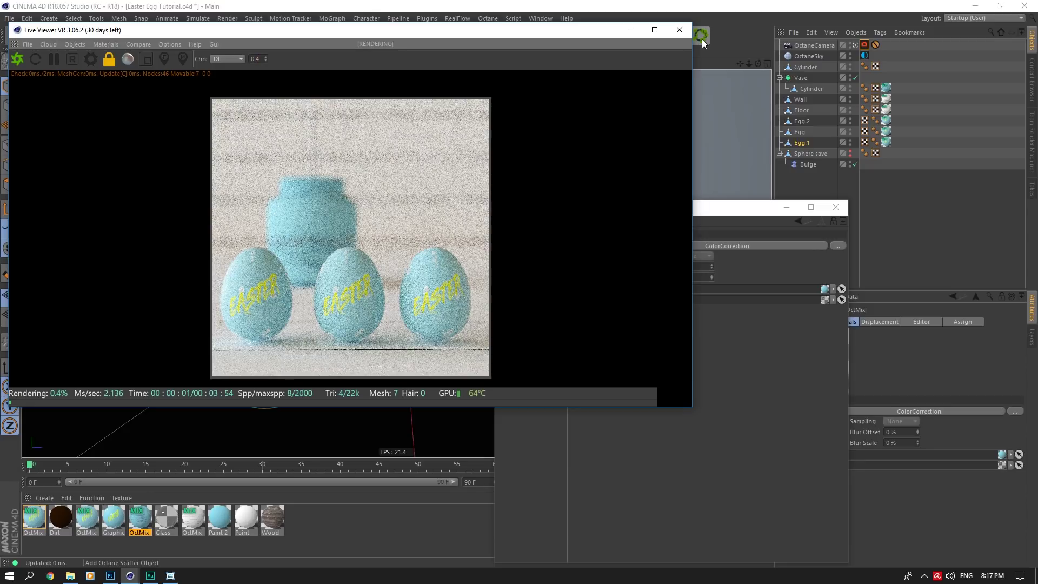
{"action": "left_click", "coordinate": [679, 30]}
{"action": "left_click", "coordinate": [836, 207]}
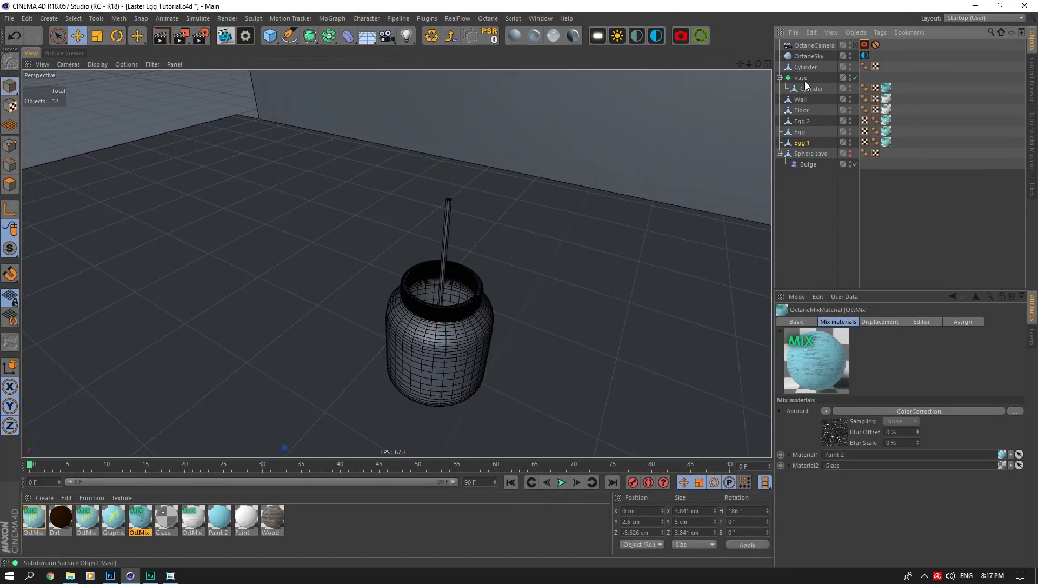
Step: Select the stem cylinder standing in the vase and open the Ivy Grower plugin's Growth settings
{"action": "left_click", "coordinate": [808, 66]}
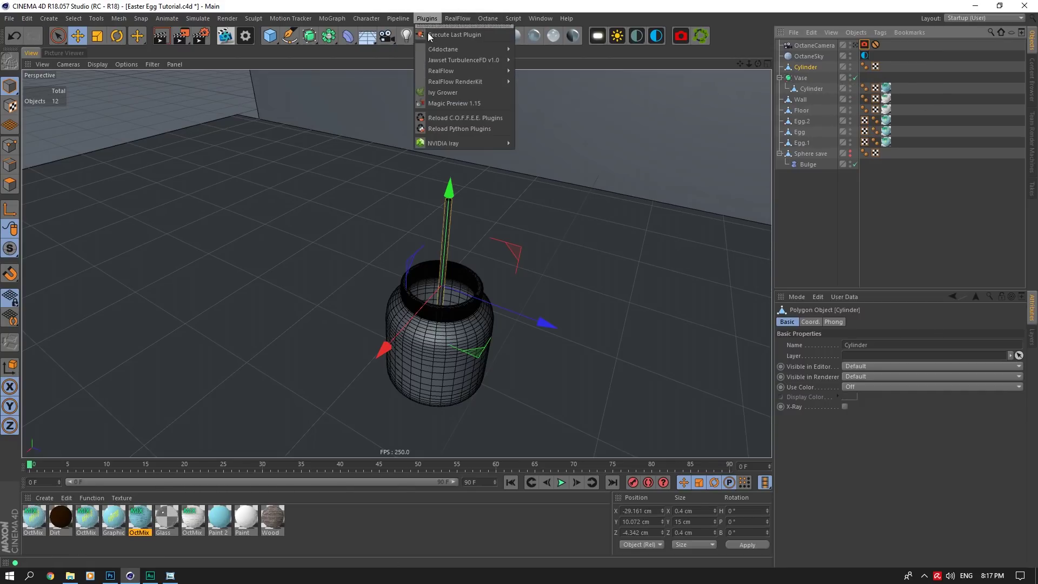
{"action": "mouse_move", "coordinate": [443, 72]}
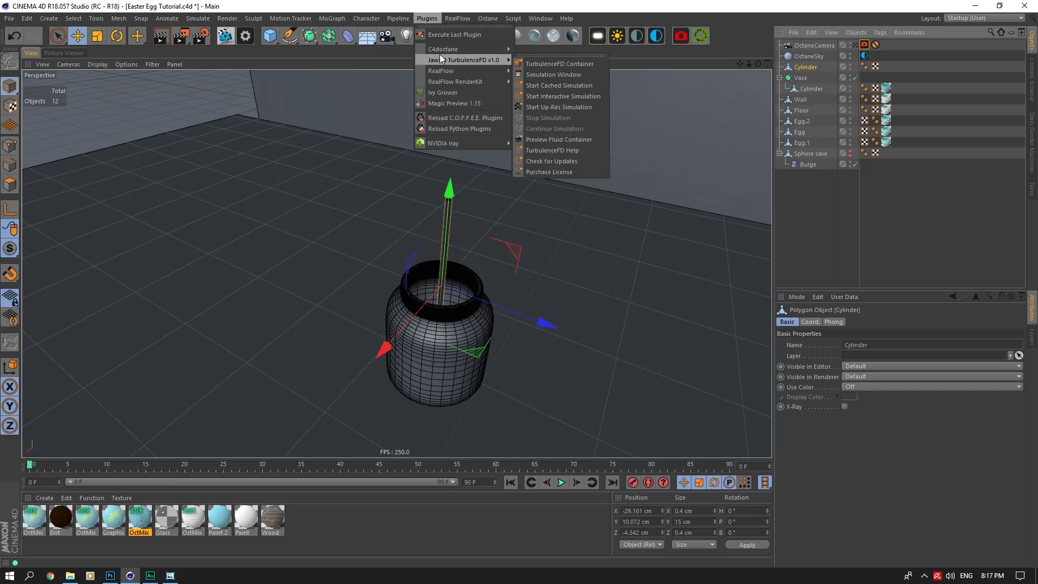
{"action": "left_click", "coordinate": [457, 93]}
{"action": "scroll", "coordinate": [457, 300], "scroll_direction": "up", "scroll_amount": 1}
{"action": "scroll", "coordinate": [617, 283], "scroll_direction": "up", "scroll_amount": 3}
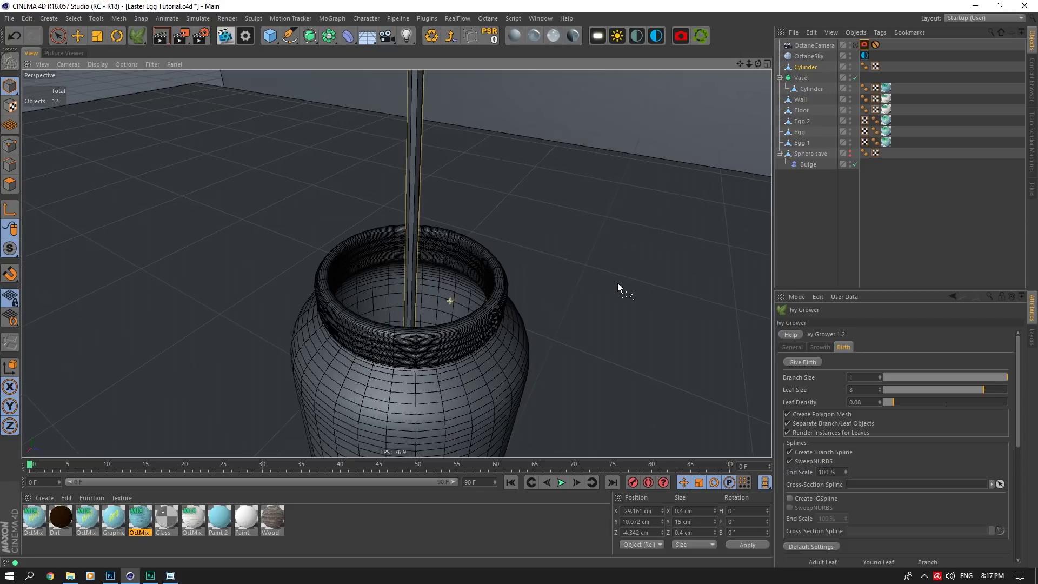
{"action": "left_click", "coordinate": [819, 348]}
{"action": "scroll", "coordinate": [498, 274], "scroll_direction": "down", "scroll_amount": 3}
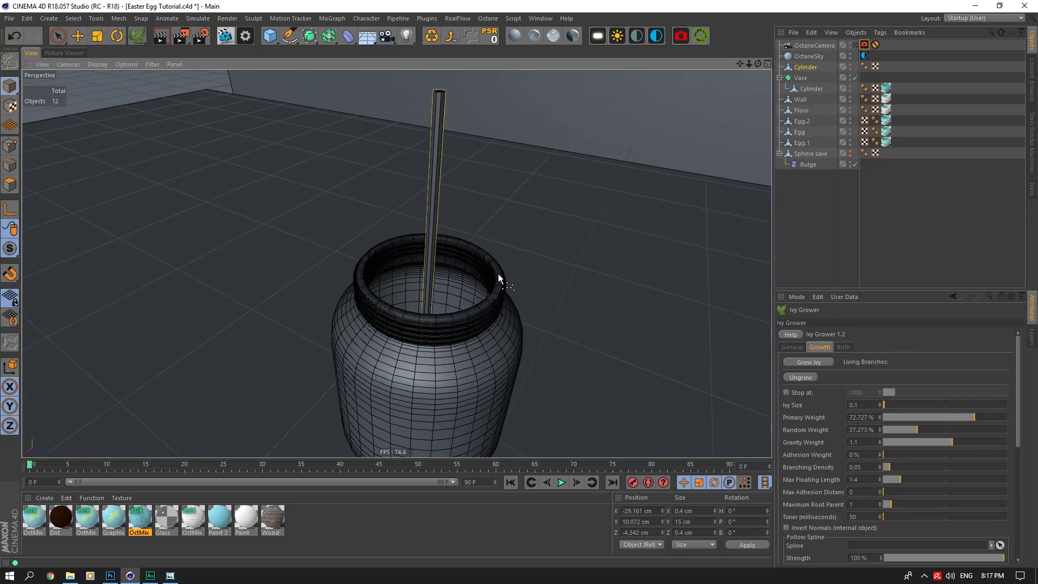
Step: Place the ivy's starting point at the base of the stem, just inside the vase
{"action": "right_click", "coordinate": [824, 359]}
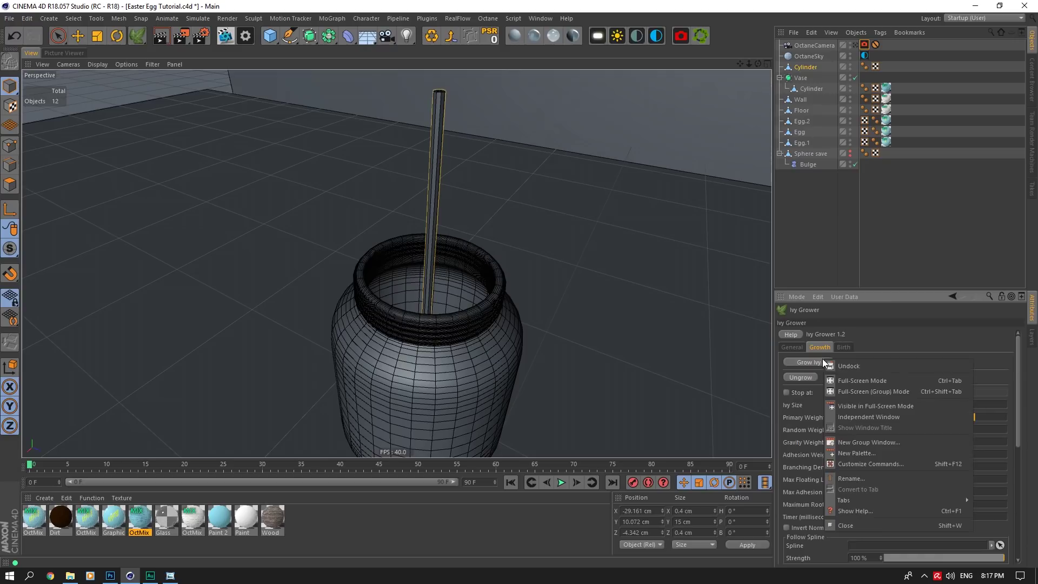
{"action": "left_click", "coordinate": [806, 72]}
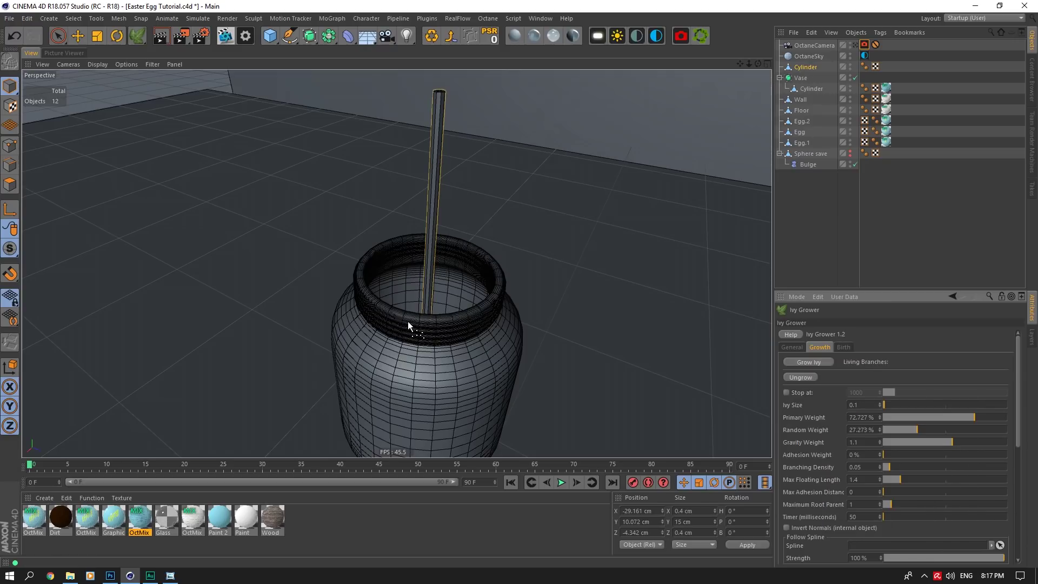
{"action": "left_click", "coordinate": [426, 301]}
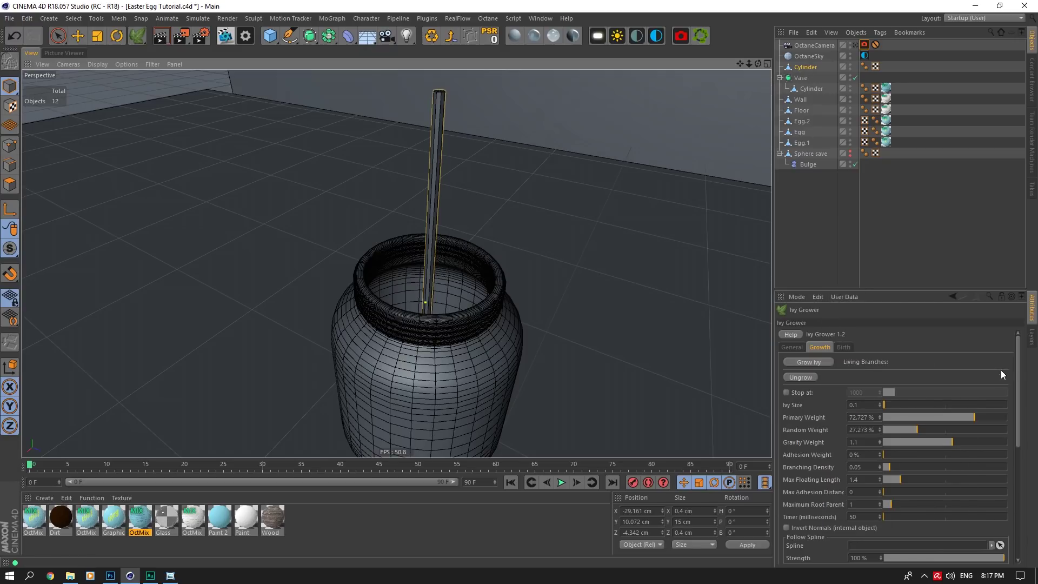
Step: Grow the ivy from its starting point until the branches hang over the vase's rim and down its sides, and stop the growth
{"action": "scroll", "coordinate": [1015, 387], "scroll_direction": "down", "scroll_amount": 2}
{"action": "left_click_drag", "start_coordinate": [1015, 387], "coordinate": [1013, 376]}
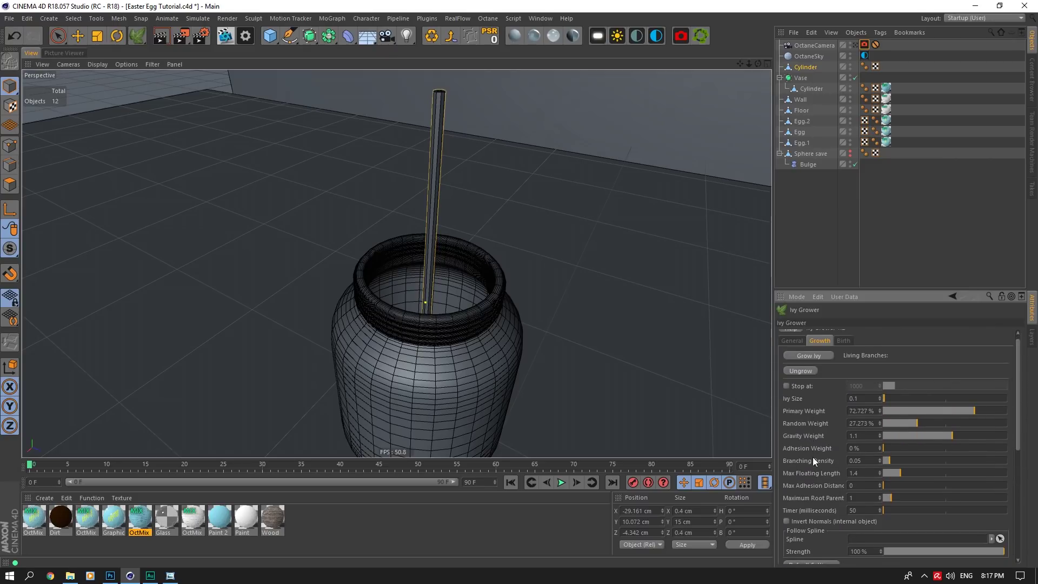
{"action": "left_click", "coordinate": [815, 357]}
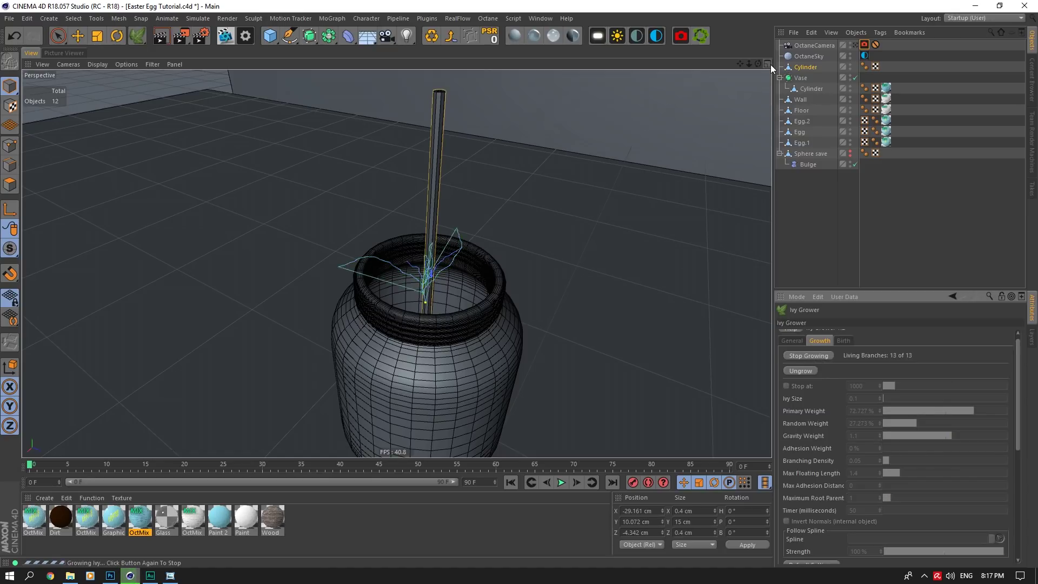
{"action": "mouse_move", "coordinate": [758, 64]}
{"action": "left_mouse_down"}
{"action": "mouse_move", "coordinate": [766, 68]}
{"action": "mouse_move", "coordinate": [757, 63]}
{"action": "left_mouse_up"}
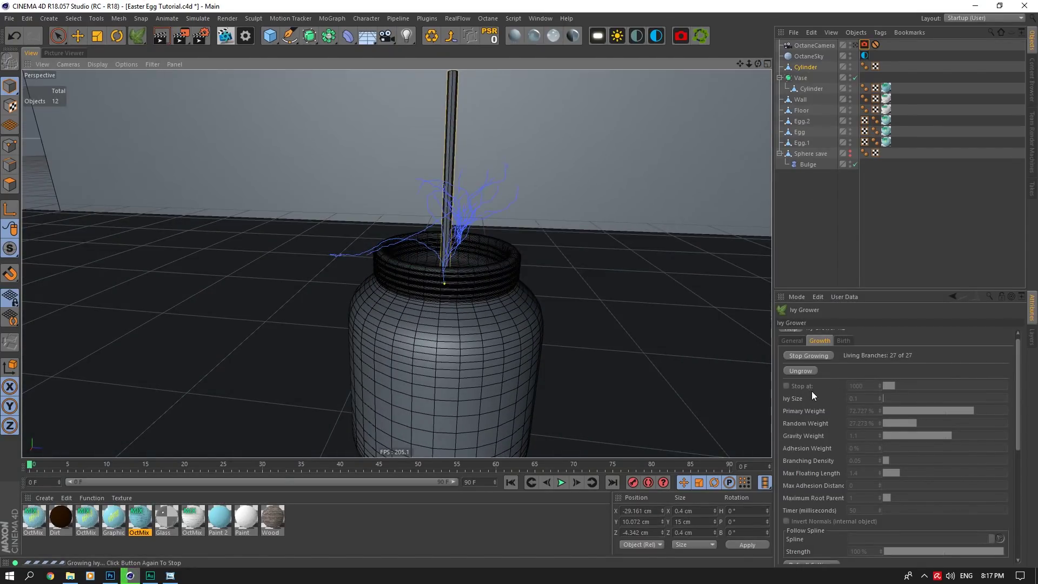
{"action": "scroll", "coordinate": [518, 277], "scroll_direction": "down", "scroll_amount": 3}
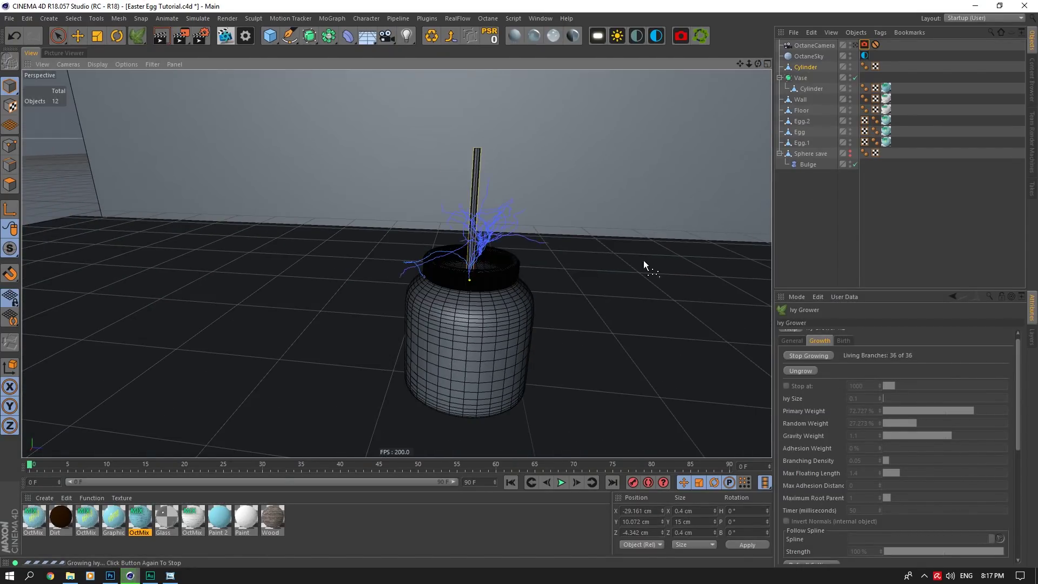
{"action": "left_click_drag", "start_coordinate": [740, 63], "coordinate": [761, 67]}
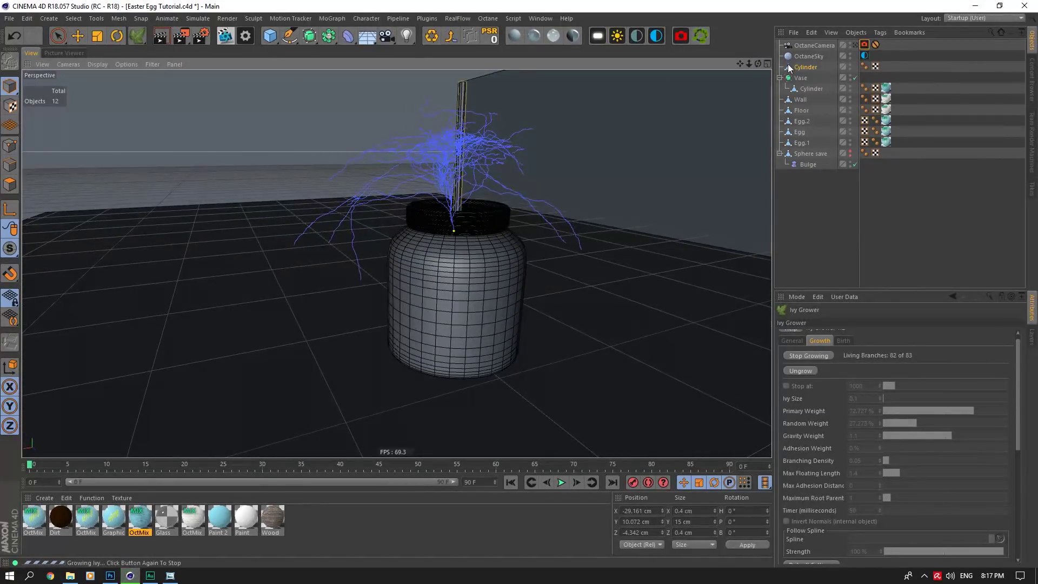
{"action": "left_click", "coordinate": [768, 63]}
{"action": "left_click", "coordinate": [392, 64]}
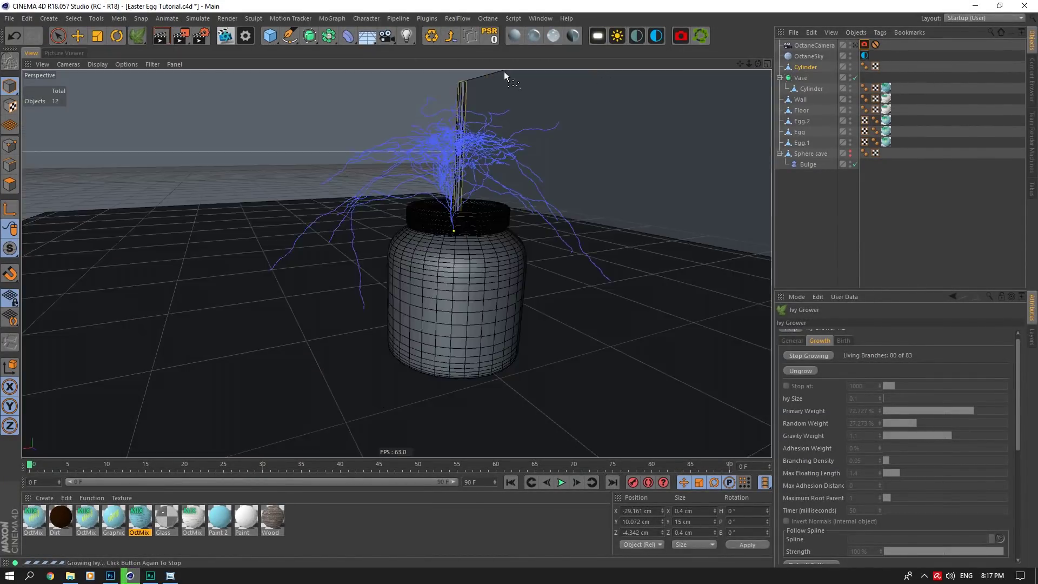
{"action": "left_click_drag", "start_coordinate": [758, 64], "coordinate": [740, 65]}
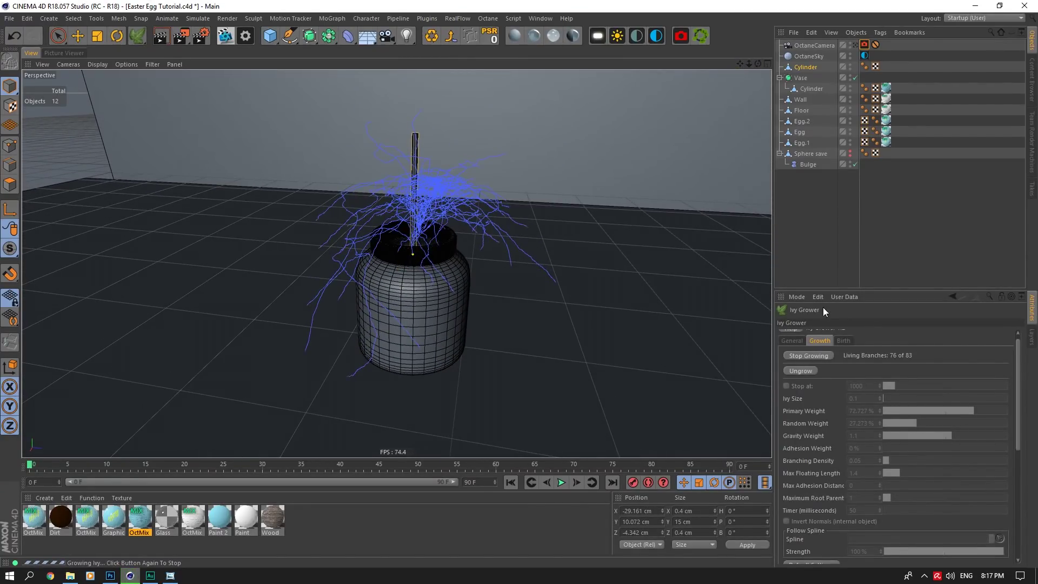
{"action": "left_click", "coordinate": [805, 355]}
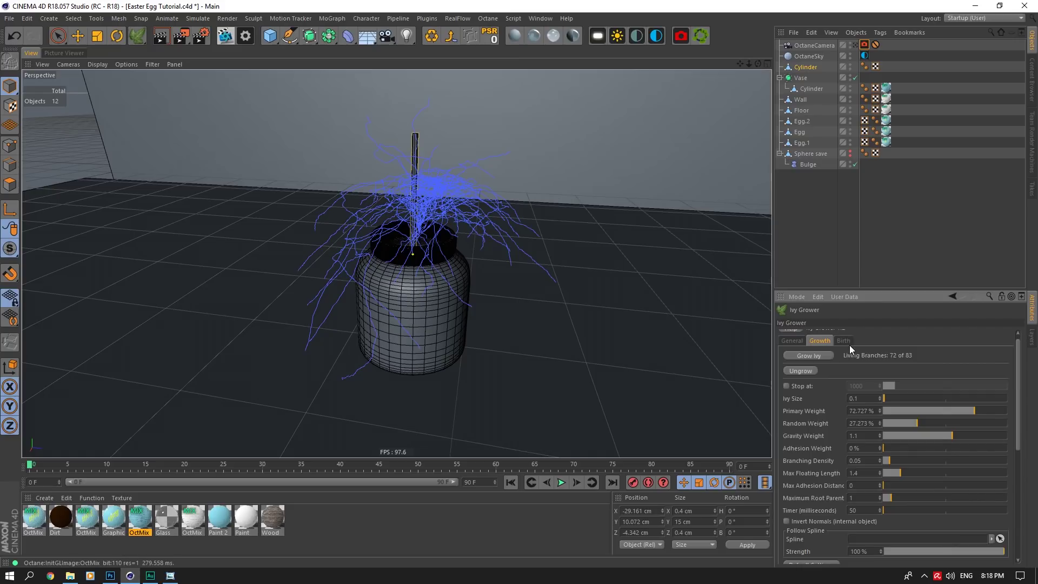
Step: Generate the ivy's branch and leaf geometry with the plugin's Birth function, keeping its branch and leaf settings
{"action": "left_click", "coordinate": [845, 340]}
{"action": "scroll", "coordinate": [1020, 381], "scroll_direction": "up", "scroll_amount": 1}
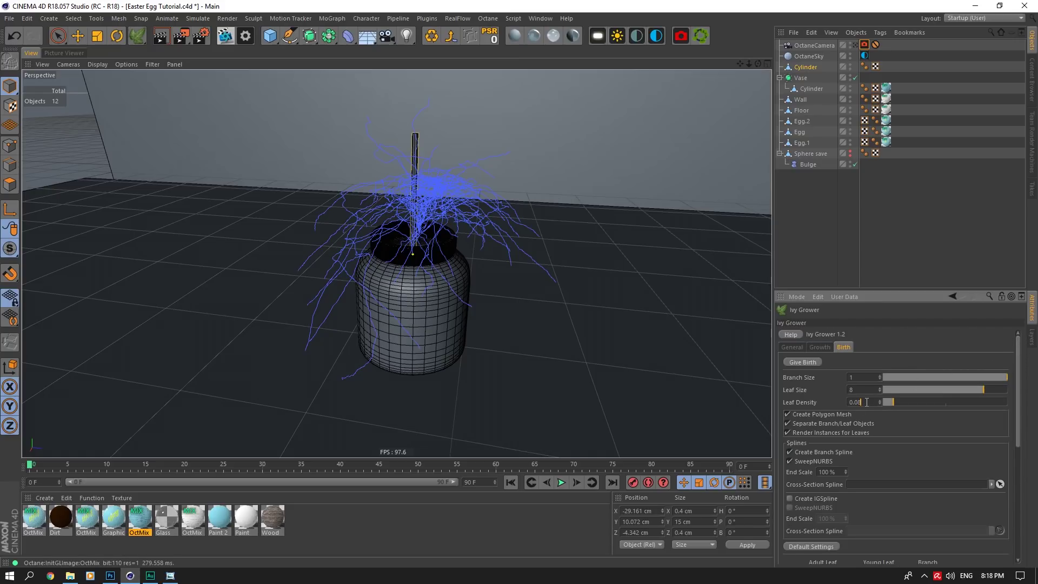
{"action": "left_click_drag", "start_coordinate": [757, 64], "coordinate": [758, 68]}
{"action": "left_click", "coordinate": [857, 386]}
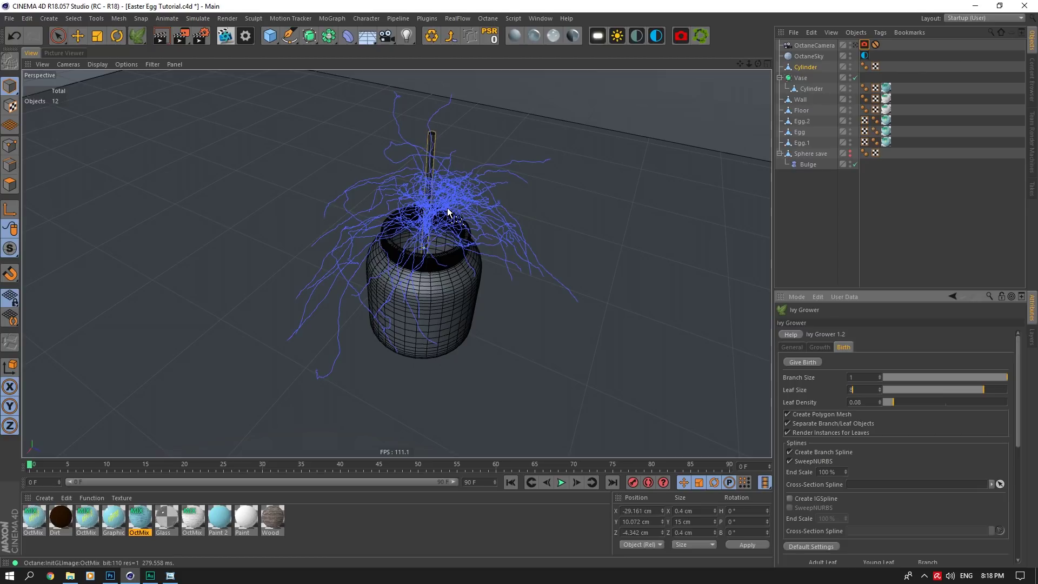
{"action": "left_click", "coordinate": [799, 362]}
{"action": "scroll", "coordinate": [419, 346], "scroll_direction": "up", "scroll_amount": 5}
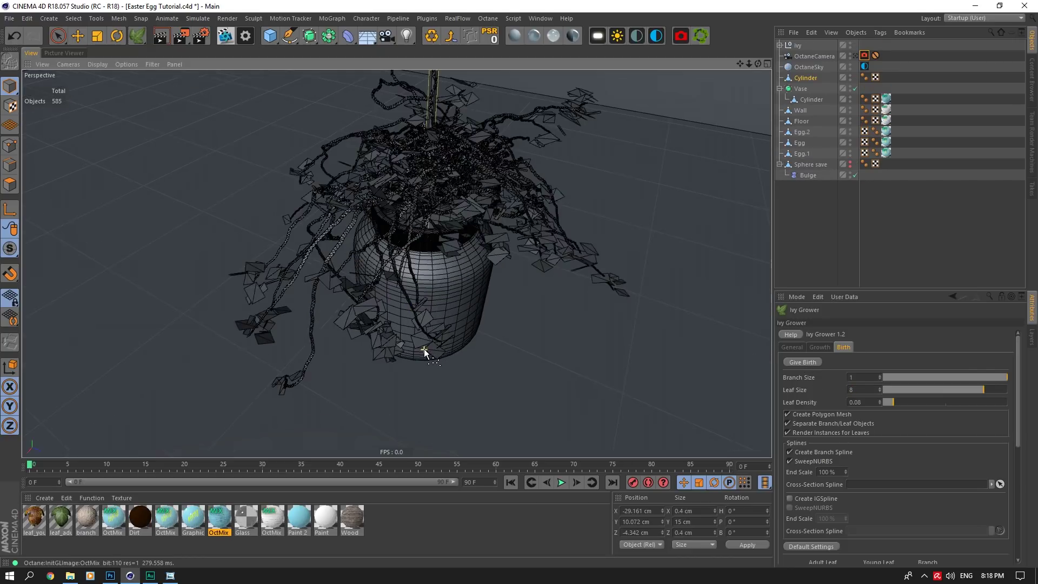
{"action": "right_click_drag", "start_coordinate": [411, 337], "coordinate": [529, 246], "text": "alt"}
{"action": "left_click_drag", "start_coordinate": [749, 64], "coordinate": [768, 70]}
Step: Expand the Ivy group and delete its polygon branch mesh, keeping the Sweep version of the branches
{"action": "left_click", "coordinate": [789, 46]}
{"action": "left_click", "coordinate": [779, 44]}
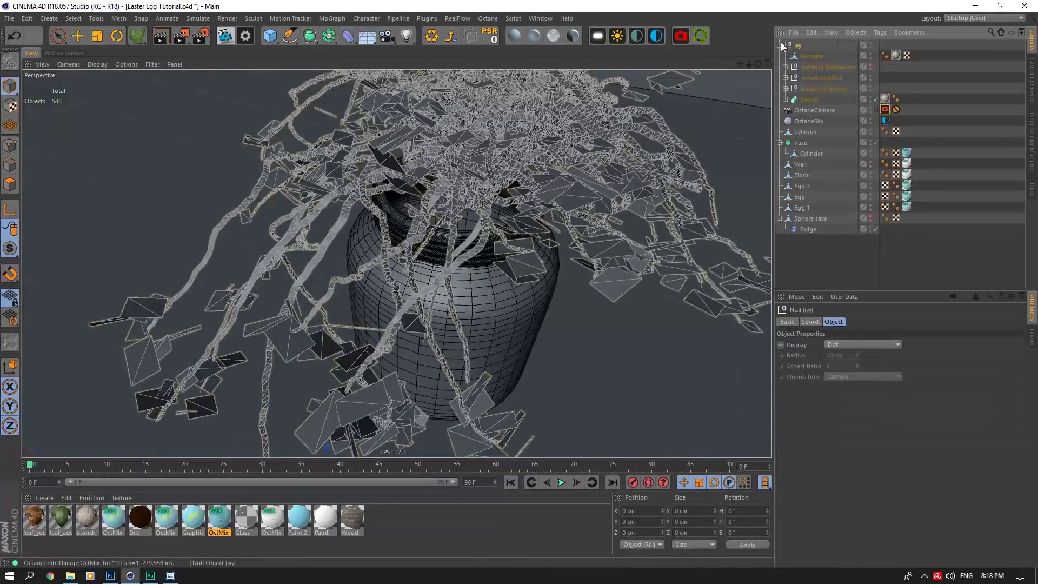
{"action": "left_click", "coordinate": [811, 110]}
{"action": "left_click", "coordinate": [808, 59]}
{"action": "key", "text": "Delete"}
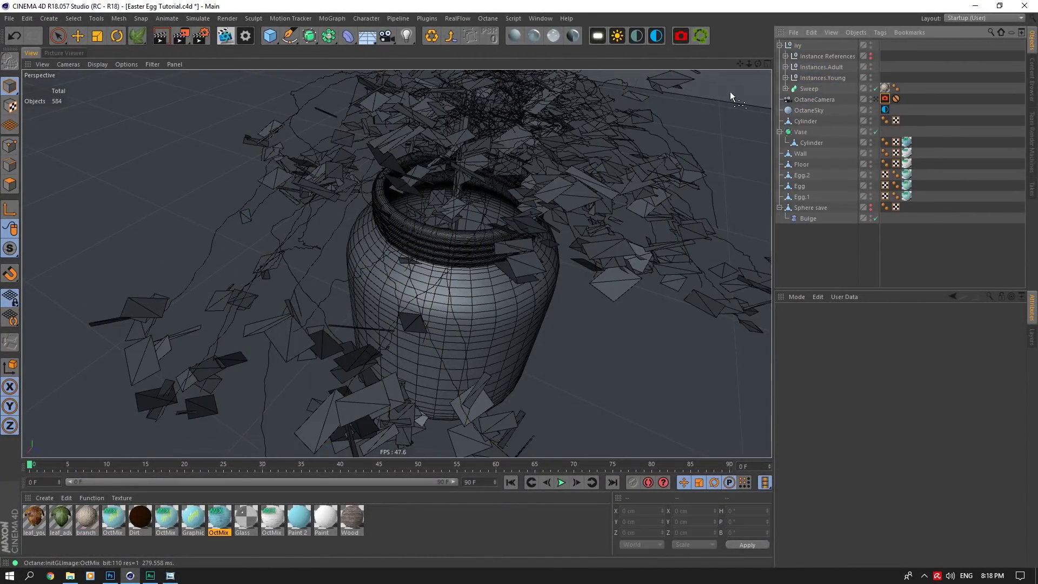
Step: Add an n-Side spline and place it inside the ivy's Sweep, above the branch spline, as the cross-section
{"action": "left_click", "coordinate": [796, 88]}
{"action": "left_click", "coordinate": [790, 89]}
{"action": "left_click", "coordinate": [786, 89]}
{"action": "left_click", "coordinate": [800, 89]}
{"action": "left_click", "coordinate": [814, 100]}
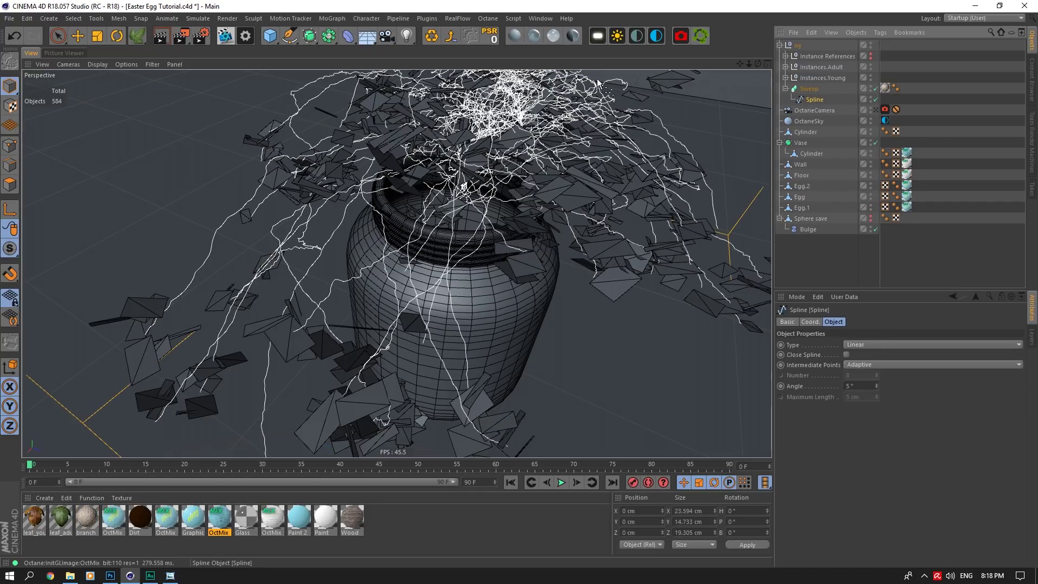
{"action": "key", "text": "e"}
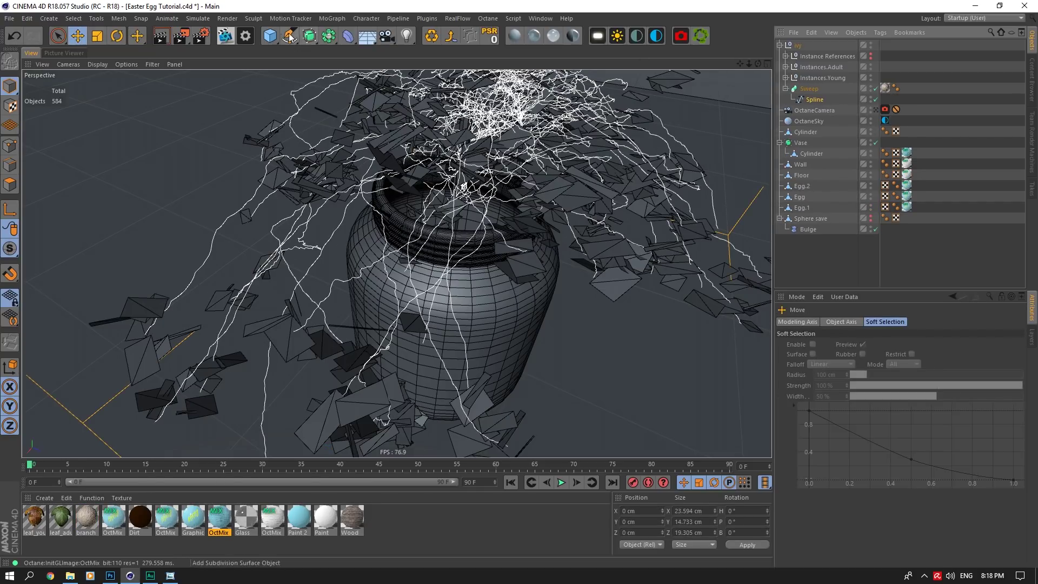
{"action": "left_click_drag", "start_coordinate": [289, 35], "coordinate": [403, 111], "text": "shift"}
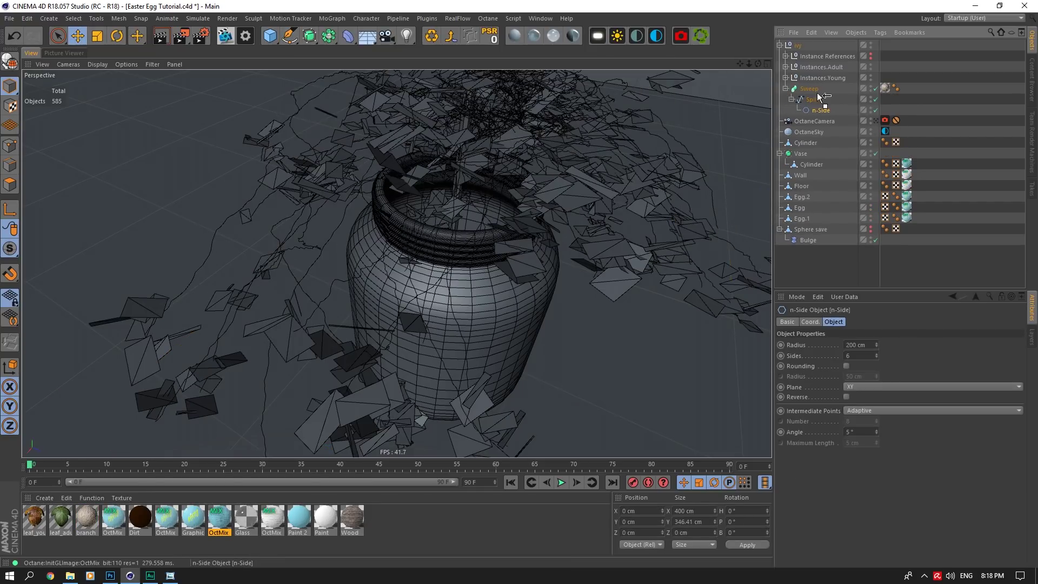
{"action": "left_click_drag", "start_coordinate": [822, 97], "coordinate": [819, 96]}
Step: Set the n-Side cross-section's radius to 0.05 cm to thin the ivy branches
{"action": "double_click", "coordinate": [859, 345]}
{"action": "type", "text": "1"}
{"action": "key", "text": "Return"}
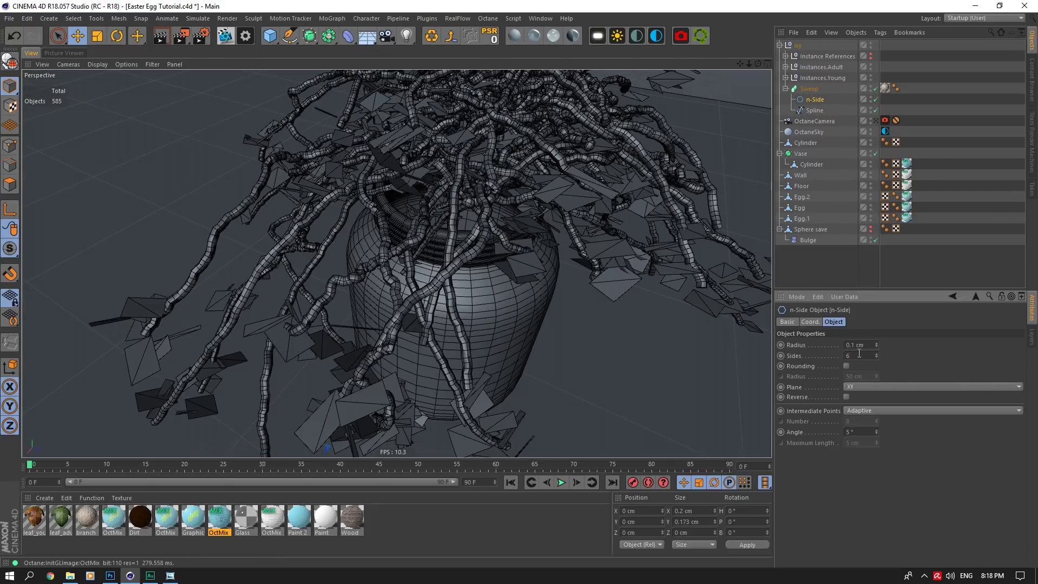
{"action": "left_click", "coordinate": [854, 346]}
{"action": "type", "text": "0.05"}
{"action": "scroll", "coordinate": [448, 290], "scroll_direction": "up", "scroll_amount": 5}
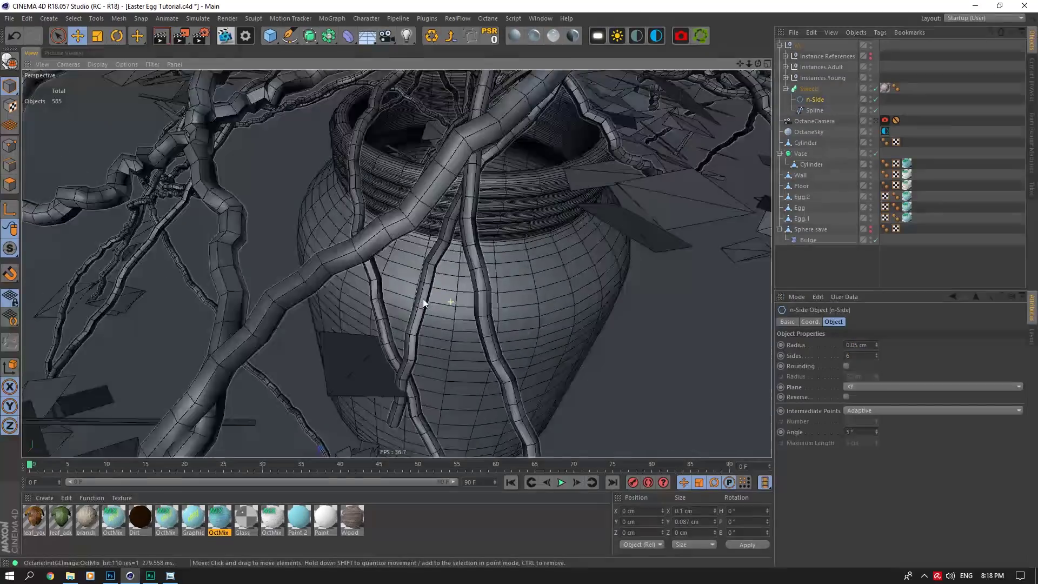
{"action": "left_click_drag", "start_coordinate": [423, 299], "coordinate": [422, 263], "text": "alt"}
{"action": "scroll", "coordinate": [423, 265], "scroll_direction": "down", "scroll_amount": 8}
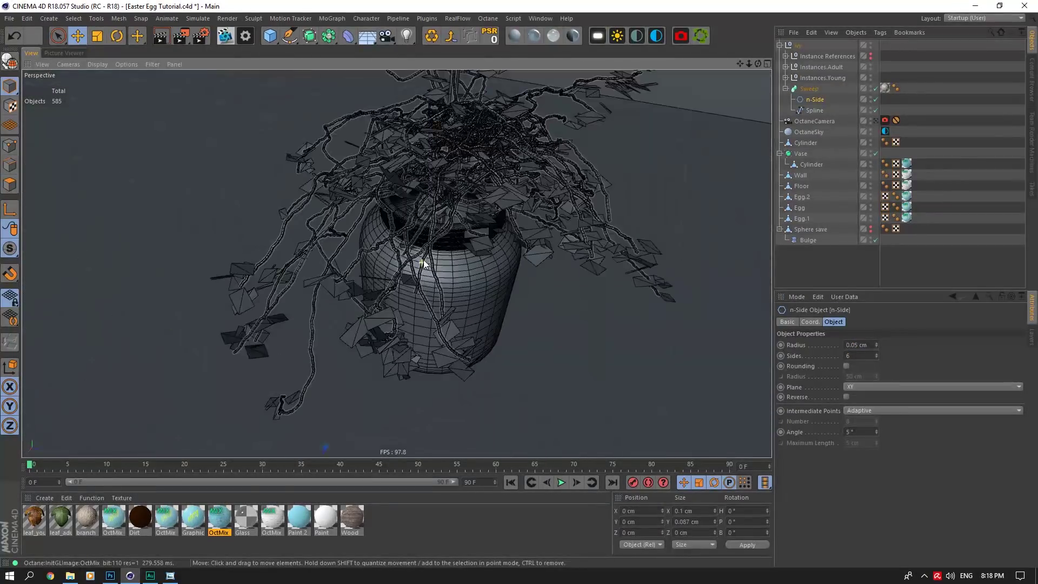
Step: Convert the leaf_young, leaf_adult and branch materials into Octane materials through the Live Viewer
{"action": "left_click", "coordinate": [884, 87]}
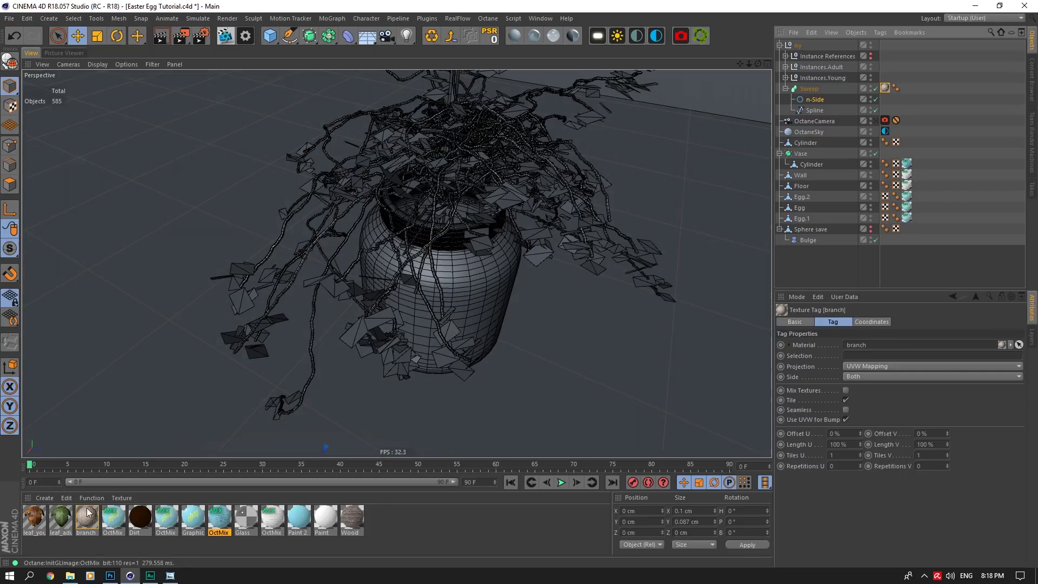
{"action": "left_click_drag", "start_coordinate": [92, 543], "coordinate": [60, 539]}
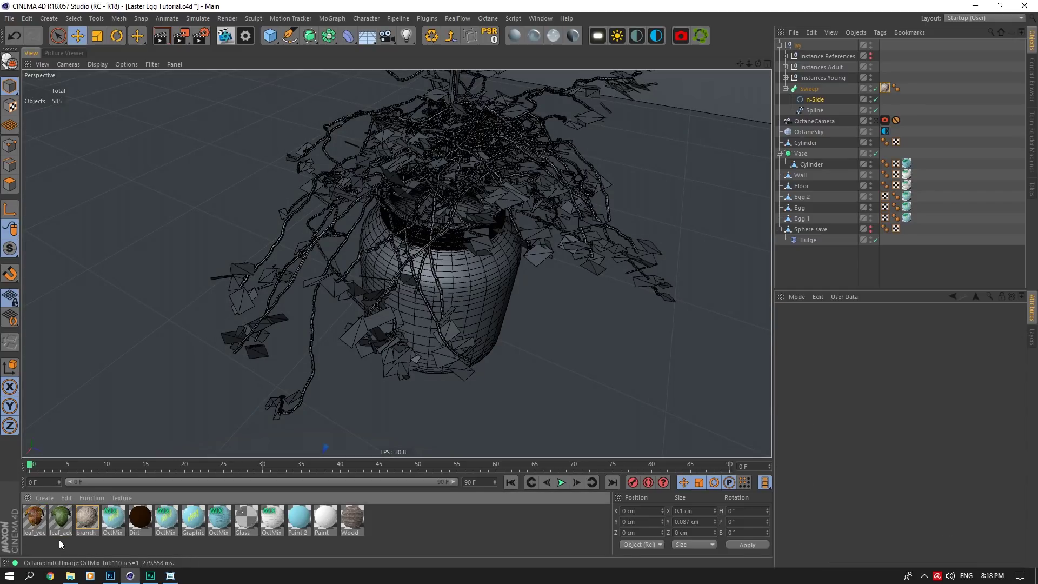
{"action": "key", "text": "ctrl+s"}
{"action": "left_click_drag", "start_coordinate": [93, 543], "coordinate": [27, 514]}
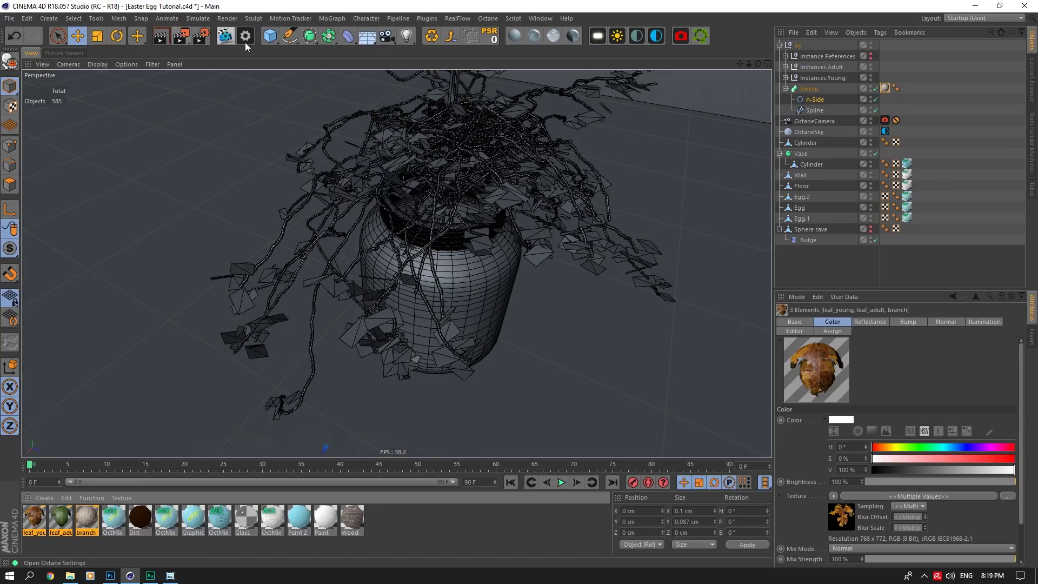
{"action": "left_click", "coordinate": [232, 38]}
{"action": "left_click", "coordinate": [282, 204]}
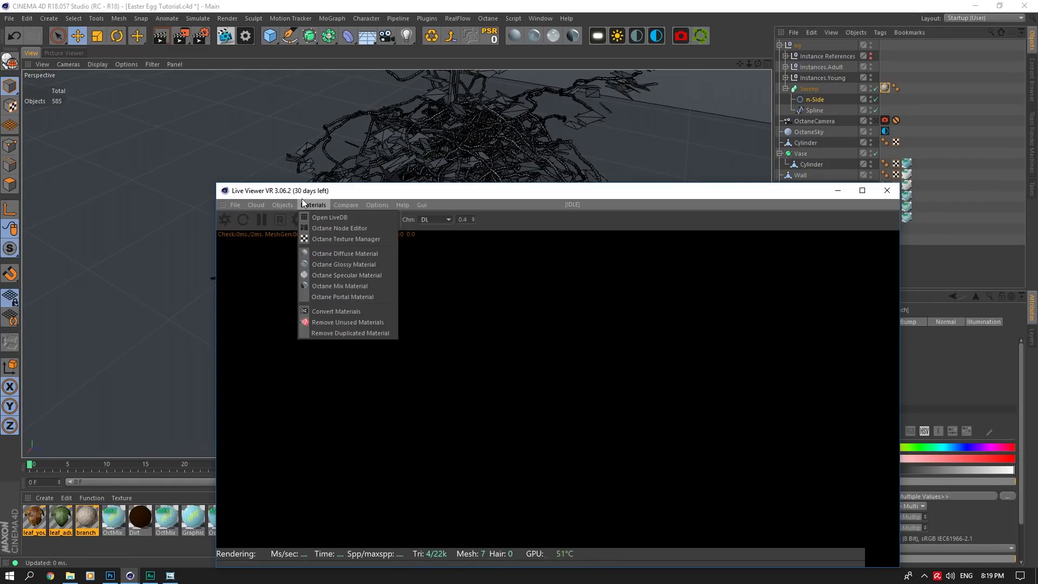
{"action": "mouse_move", "coordinate": [316, 207]}
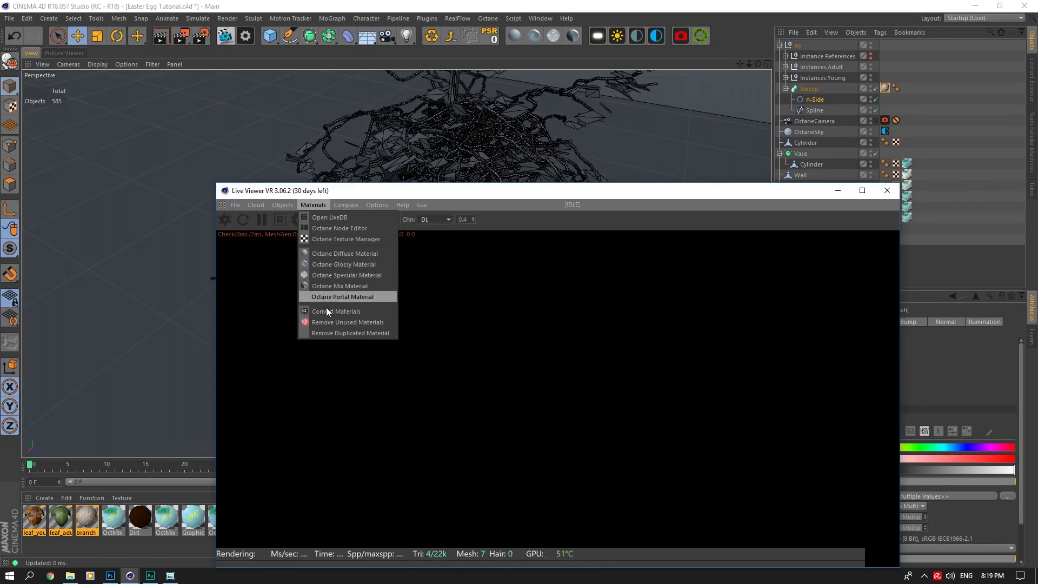
{"action": "left_click", "coordinate": [326, 306]}
{"action": "left_click", "coordinate": [88, 494]}
{"action": "left_click", "coordinate": [129, 459]}
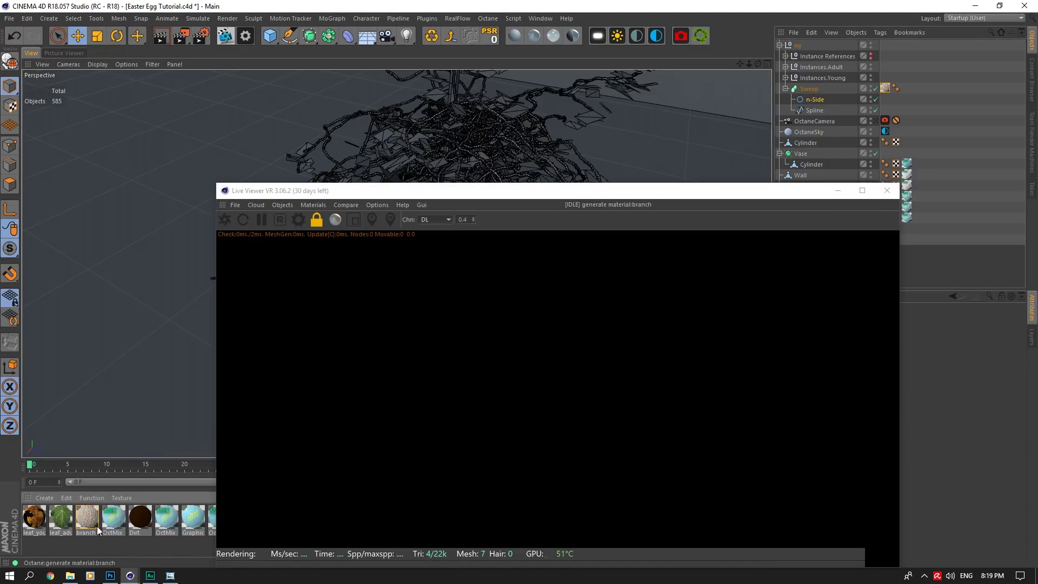
Step: Set the leaf_young opacity texture's type to Normal, try inverting it, and close the Material Editor and Live Viewer
{"action": "double_click", "coordinate": [34, 516]}
{"action": "left_click", "coordinate": [181, 261]}
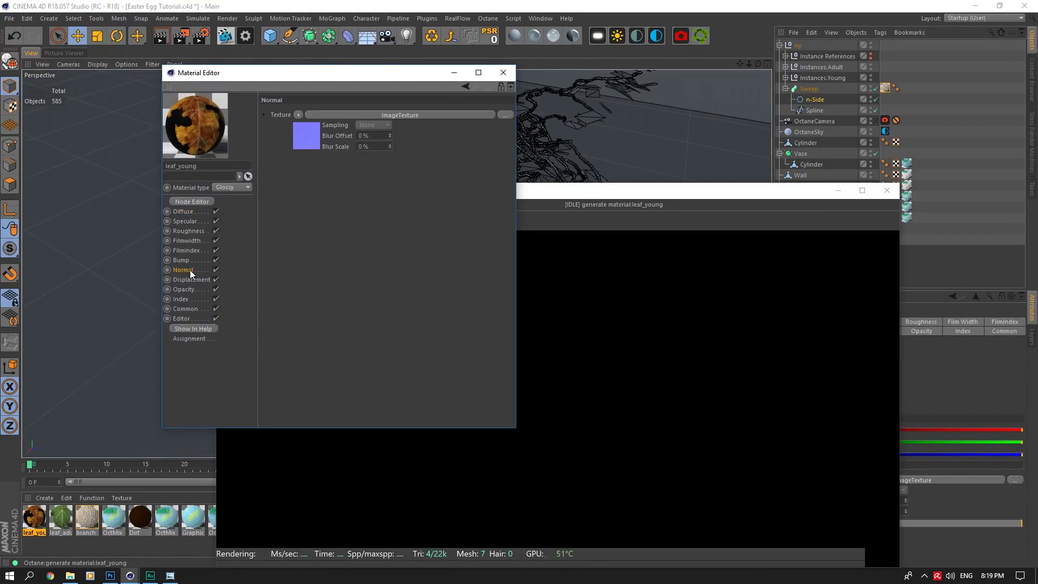
{"action": "left_click", "coordinate": [193, 290]}
{"action": "left_click", "coordinate": [324, 162]}
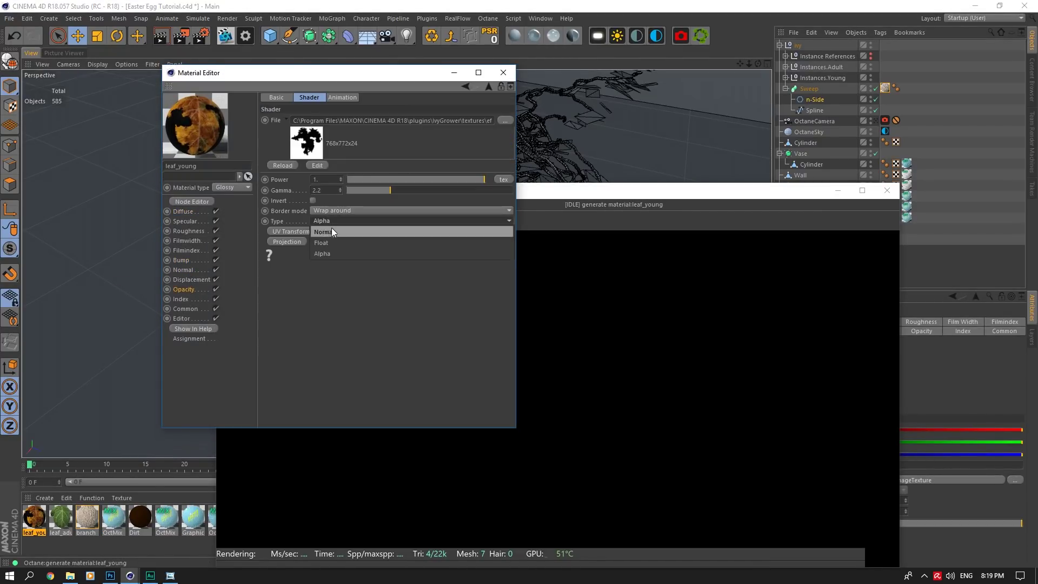
{"action": "left_click", "coordinate": [312, 200]}
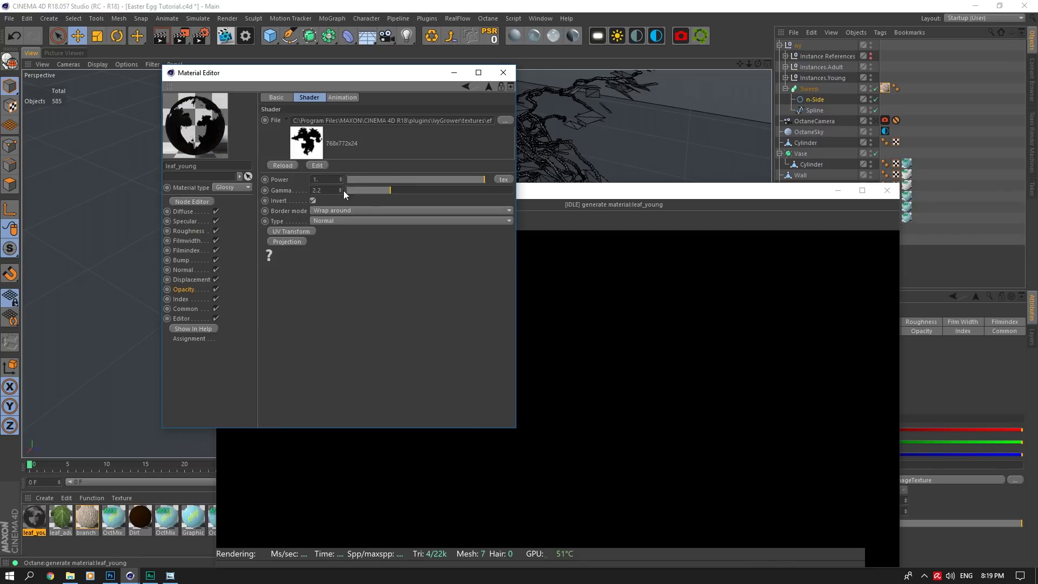
{"action": "left_click", "coordinate": [503, 72]}
{"action": "left_click", "coordinate": [887, 190]}
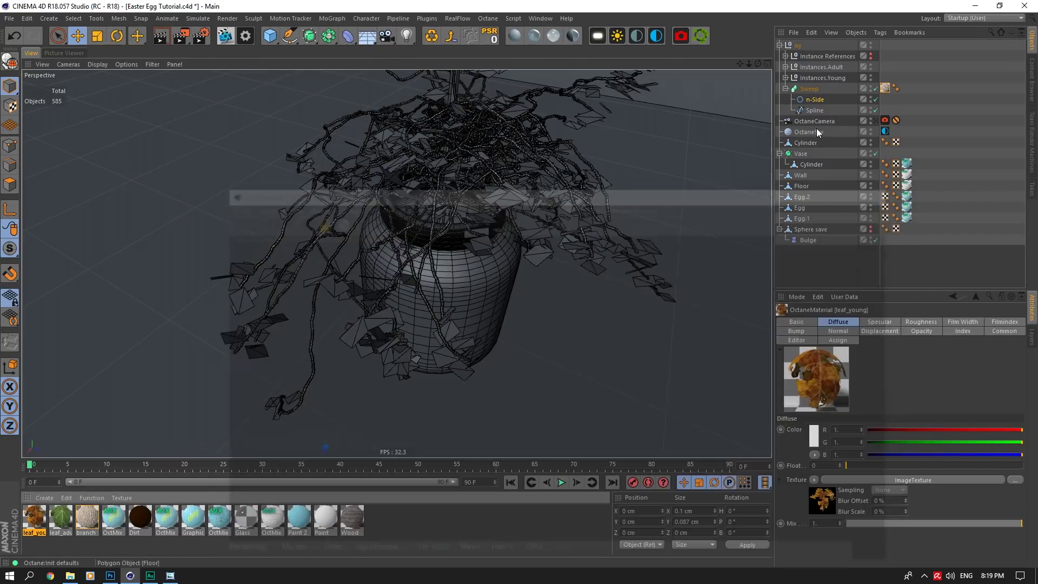
Step: Isolate the whole Ivy hierarchy with viewport solo and start its render in the Octane Live Viewer
{"action": "left_click", "coordinate": [797, 45]}
{"action": "left_click", "coordinate": [9, 249]}
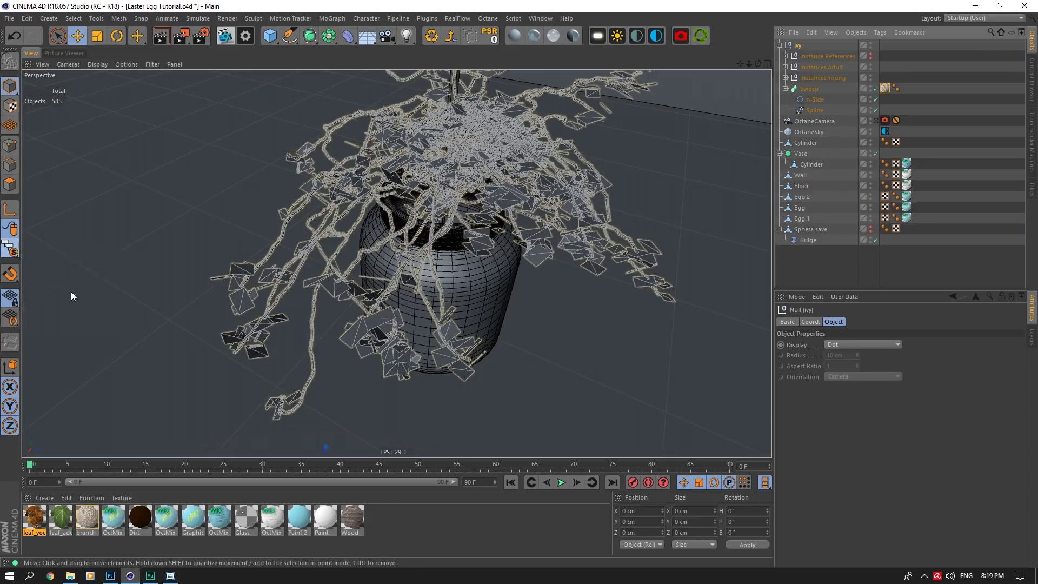
{"action": "left_click", "coordinate": [226, 37]}
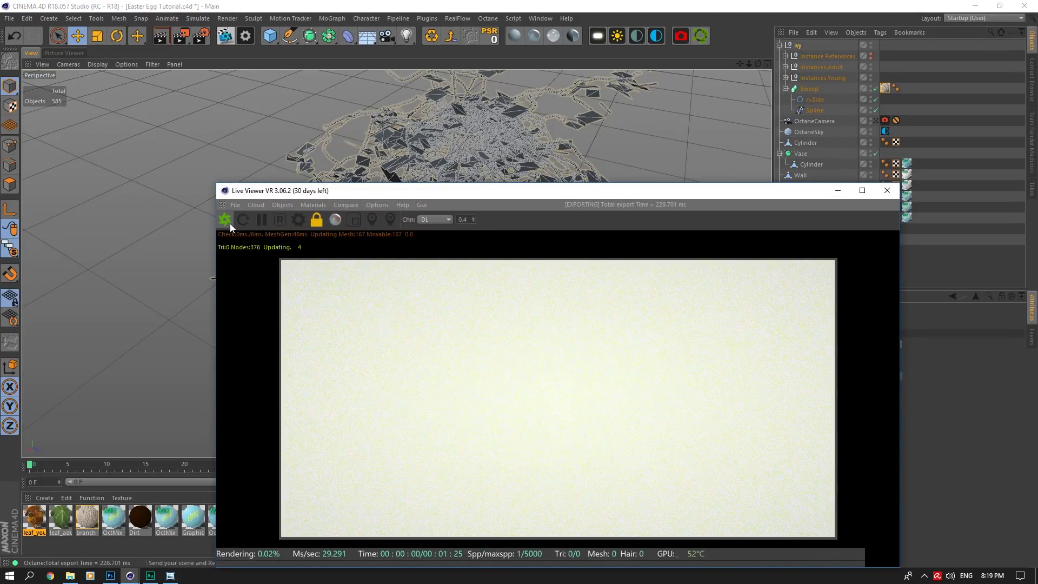
Step: Examine the isolated ivy's leaves and branches in the Live Viewer render from several angles
{"action": "left_click_drag", "start_coordinate": [749, 64], "coordinate": [653, 80]}
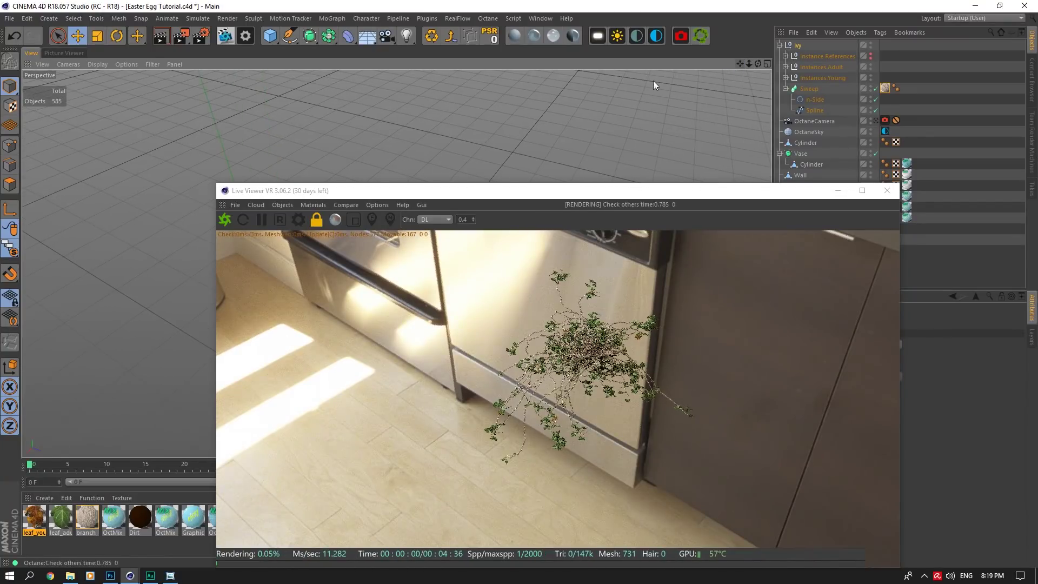
{"action": "scroll", "coordinate": [530, 175], "scroll_direction": "up", "scroll_amount": 2}
{"action": "left_click", "coordinate": [531, 192]}
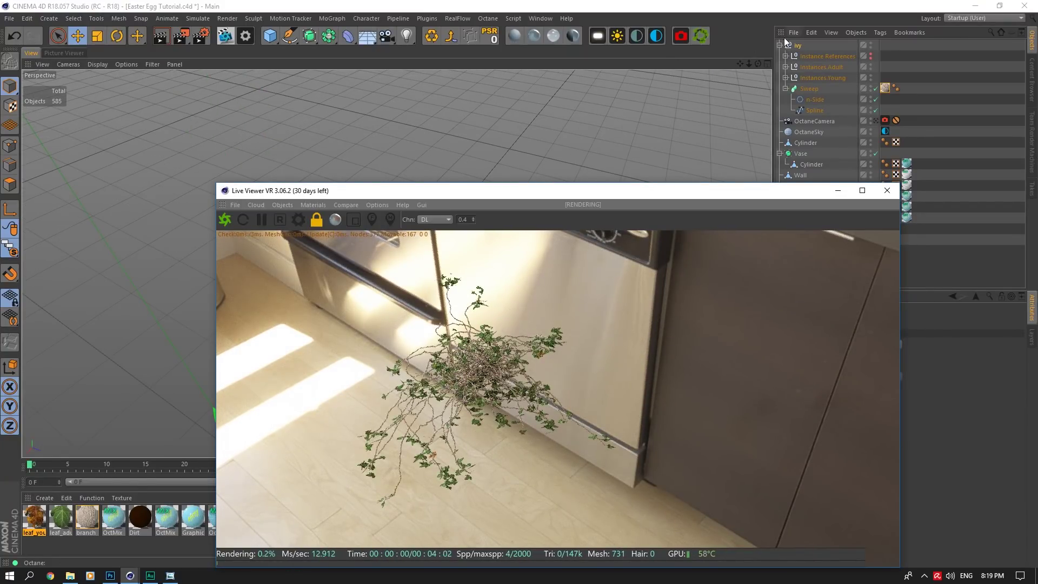
{"action": "left_click_drag", "start_coordinate": [761, 63], "coordinate": [739, 76]}
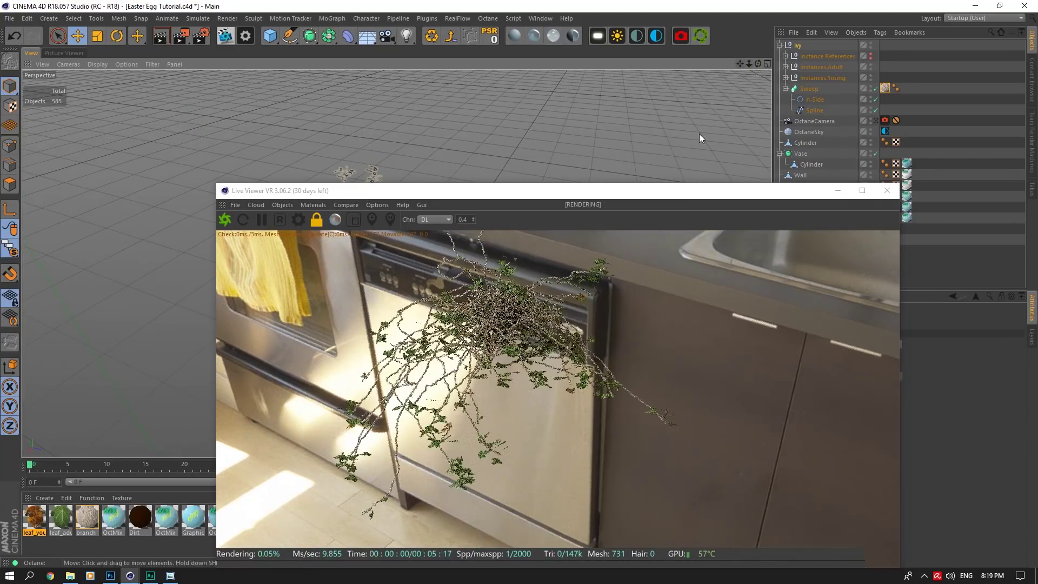
{"action": "left_click_drag", "start_coordinate": [593, 195], "coordinate": [408, 49]}
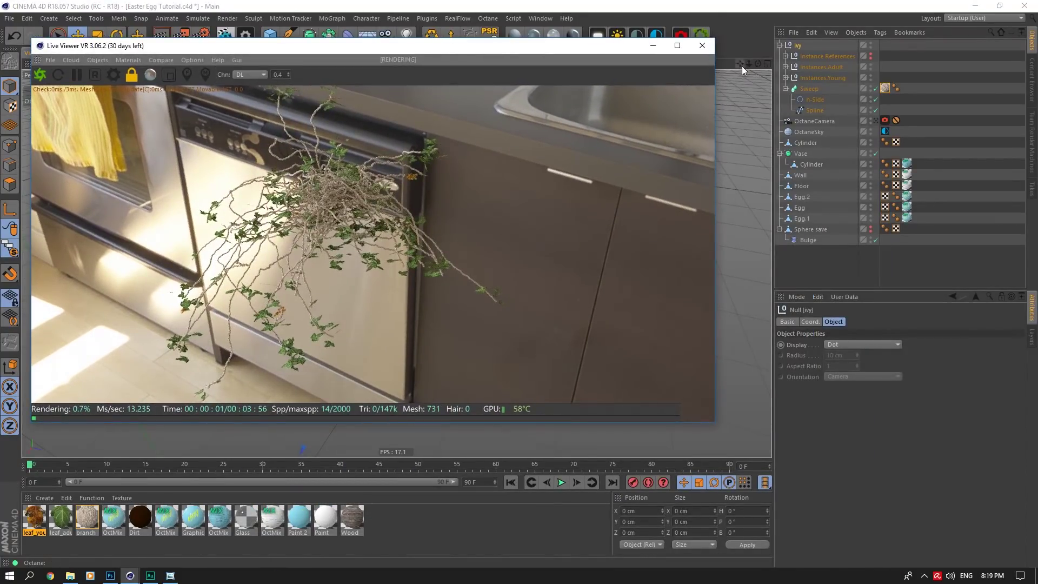
Step: Insert a Color Correction node between the branch material's diffuse image texture and its Diffuse channel in the Octane Node Editor
{"action": "double_click", "coordinate": [87, 517]}
{"action": "left_click", "coordinate": [171, 575]}
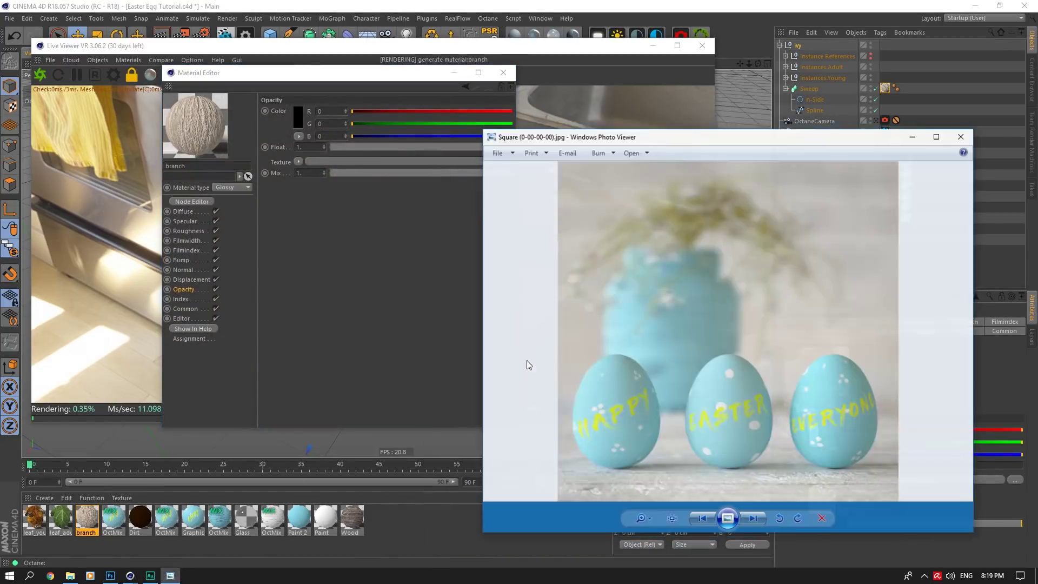
{"action": "left_click", "coordinate": [173, 576]}
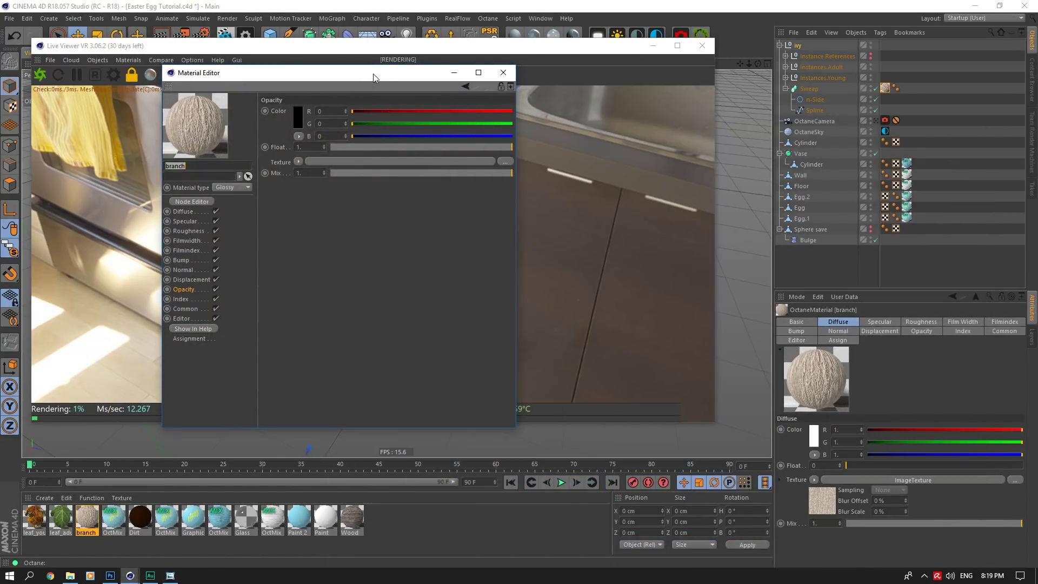
{"action": "left_click_drag", "start_coordinate": [374, 74], "coordinate": [741, 167]}
{"action": "left_click", "coordinate": [558, 295]}
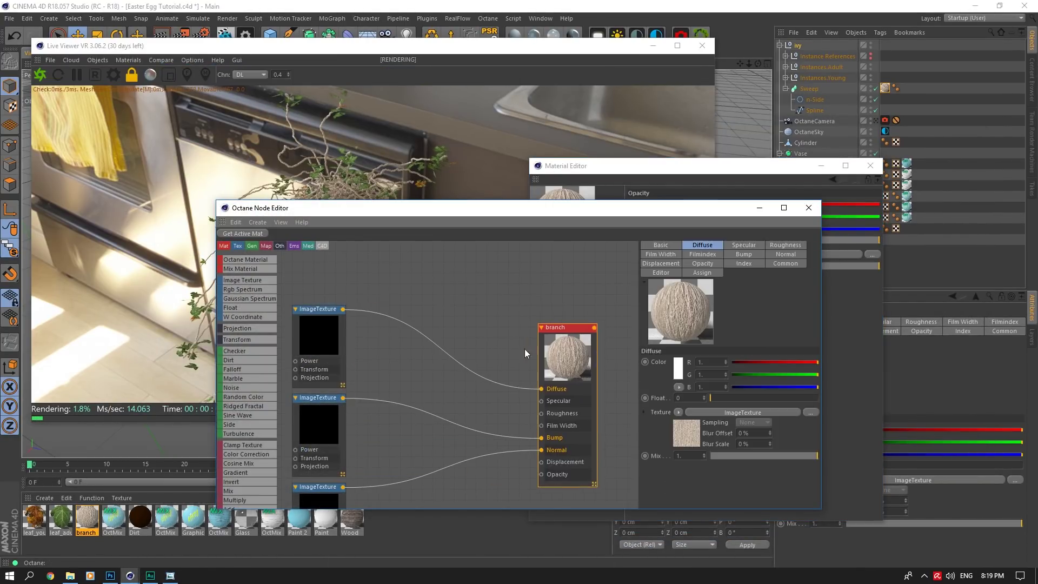
{"action": "left_click_drag", "start_coordinate": [297, 434], "coordinate": [416, 329]}
{"action": "left_click_drag", "start_coordinate": [623, 211], "coordinate": [803, 346]}
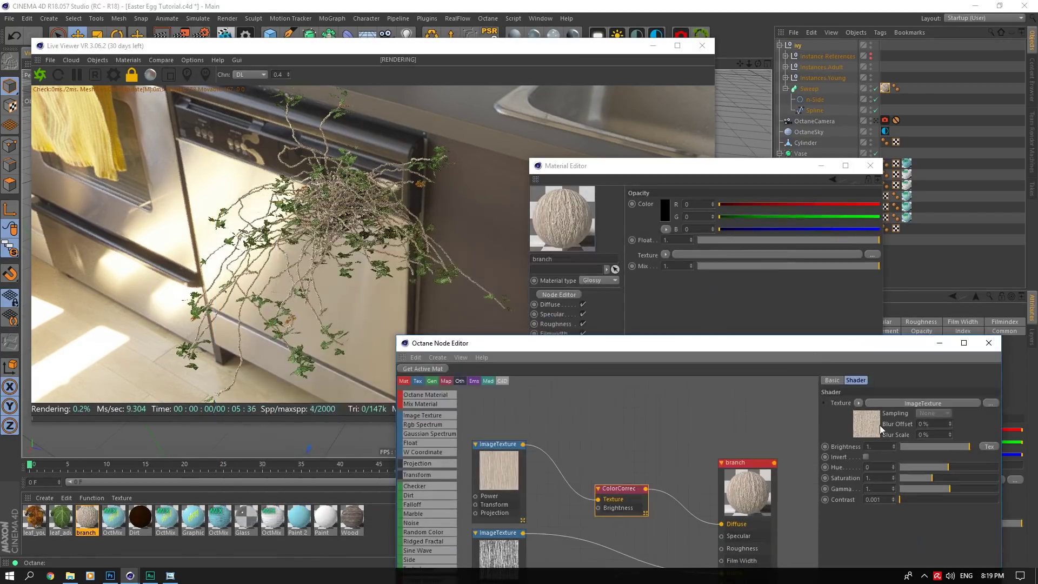
Step: Set the branch color correction to saturation 3 and hue about 0.16, and check the tint against the reference photo
{"action": "double_click", "coordinate": [875, 478]}
{"action": "type", "text": "3"}
{"action": "key", "text": "Return"}
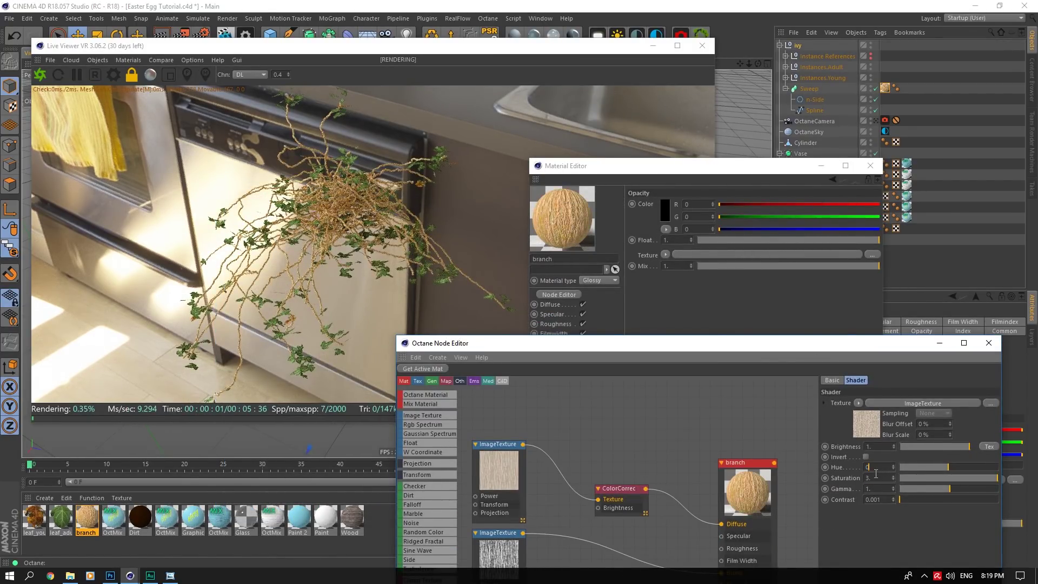
{"action": "left_click_drag", "start_coordinate": [950, 466], "coordinate": [946, 466]}
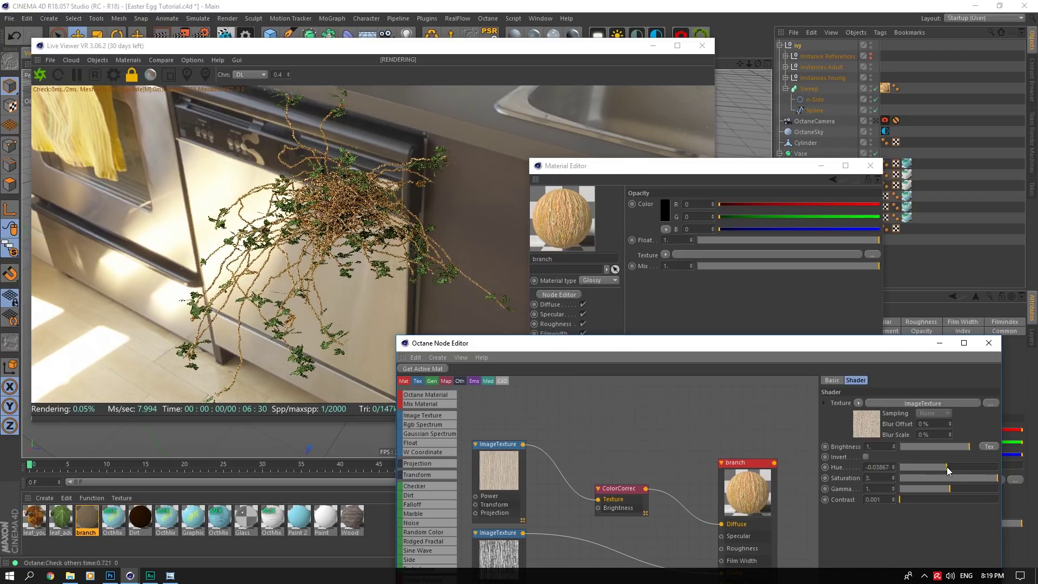
{"action": "left_click", "coordinate": [956, 468]}
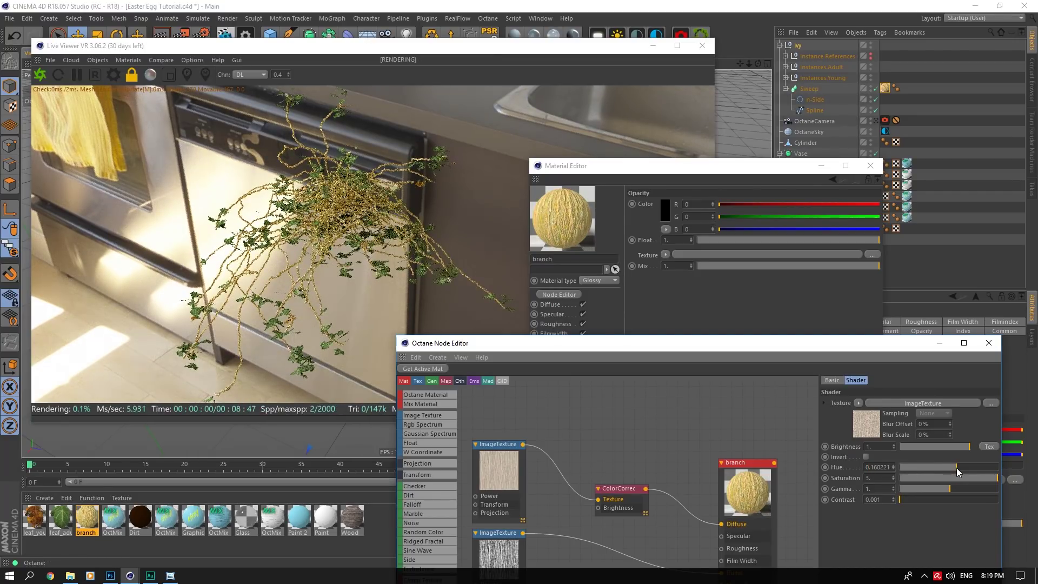
{"action": "left_click", "coordinate": [170, 575]}
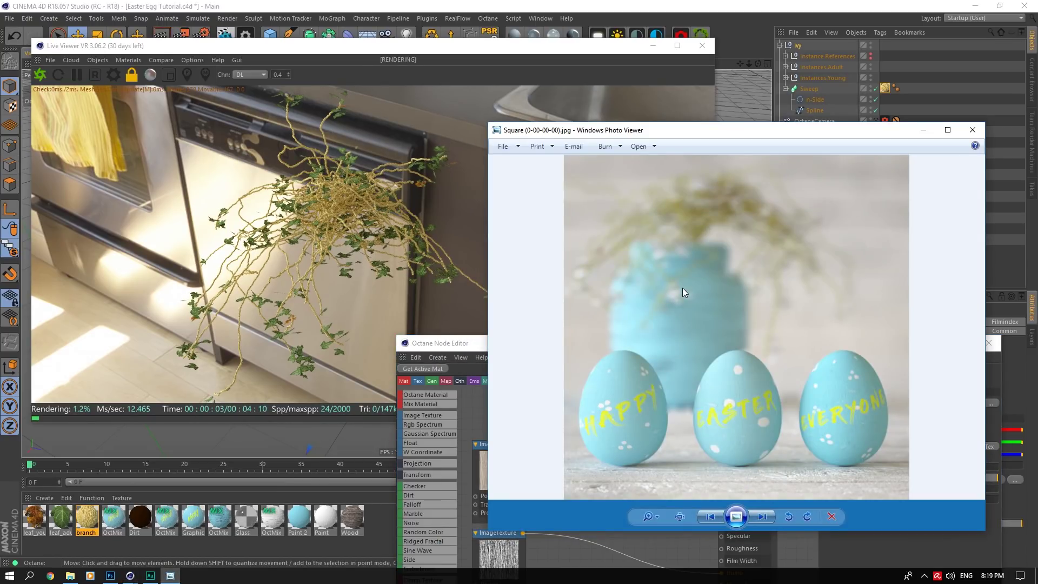
{"action": "left_click", "coordinate": [924, 133]}
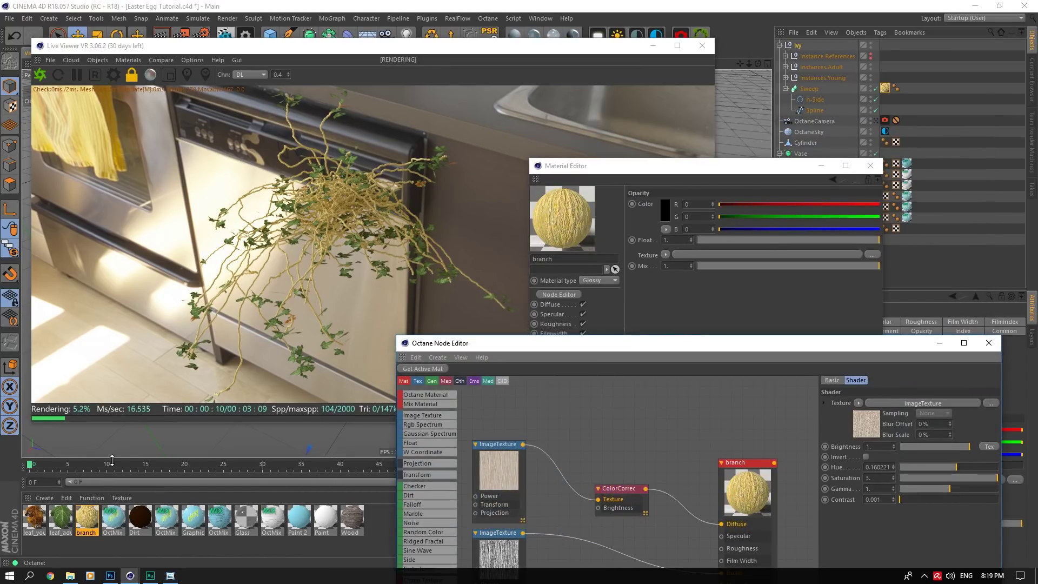
Step: Insert a Color Correction node between the leaf_adult material's diffuse image texture and its Diffuse channel
{"action": "left_click", "coordinate": [60, 519]}
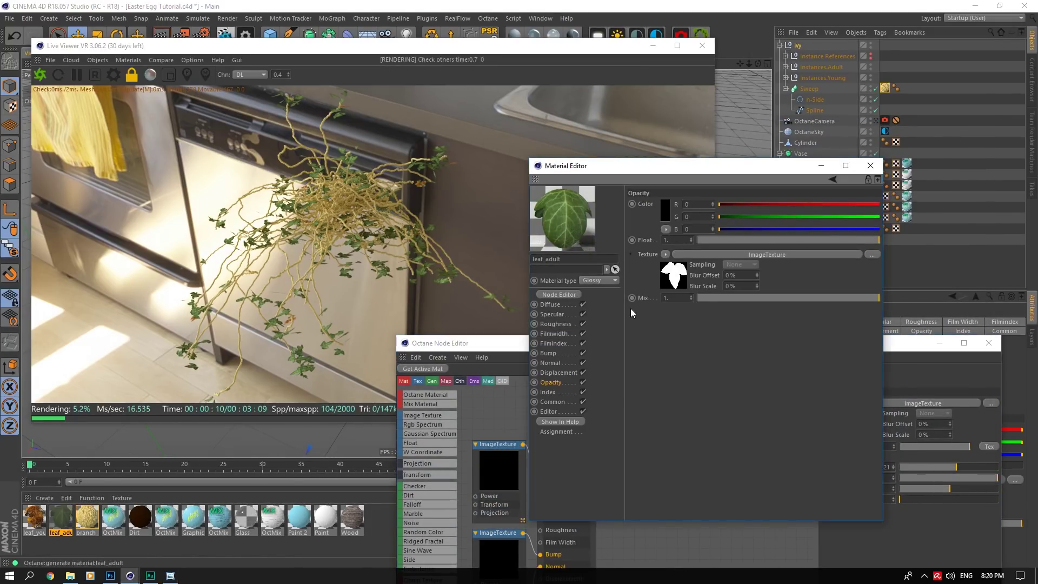
{"action": "left_click", "coordinate": [610, 538]}
{"action": "left_click_drag", "start_coordinate": [559, 449], "coordinate": [730, 453]}
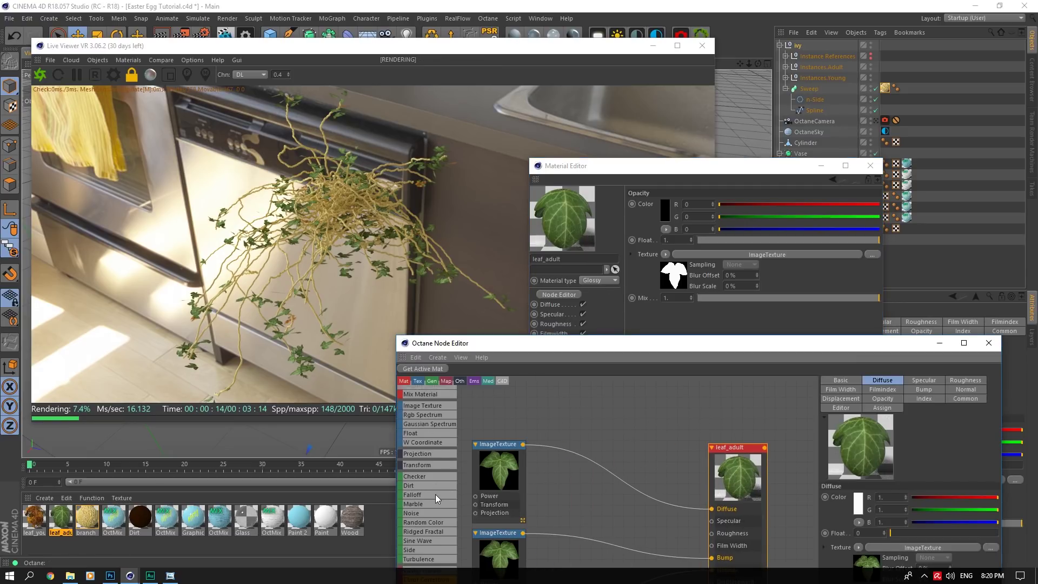
{"action": "scroll", "coordinate": [436, 494], "scroll_direction": "down", "scroll_amount": 3}
{"action": "left_click_drag", "start_coordinate": [427, 521], "coordinate": [614, 481]}
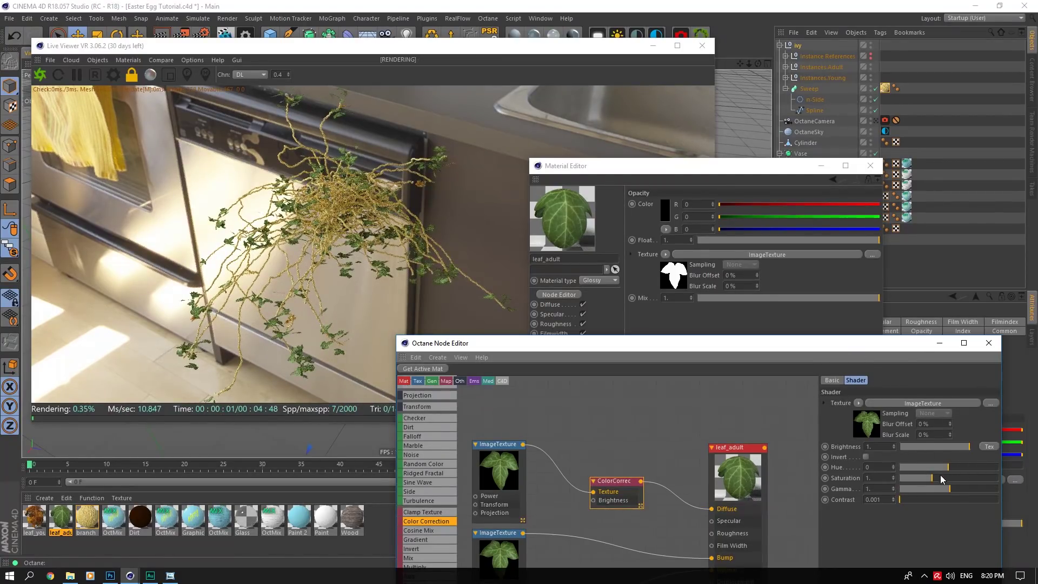
Step: Set the leaf_adult color correction to saturation 0 and brightness 5
{"action": "left_click_drag", "start_coordinate": [941, 480], "coordinate": [865, 471]}
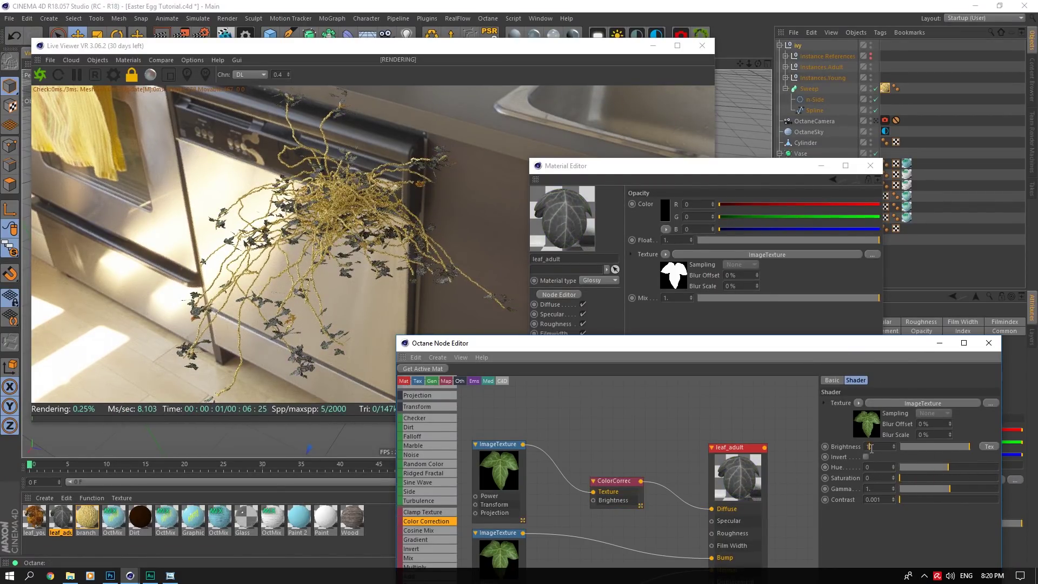
{"action": "double_click", "coordinate": [875, 446]}
{"action": "type", "text": "3"}
{"action": "key", "text": "Return"}
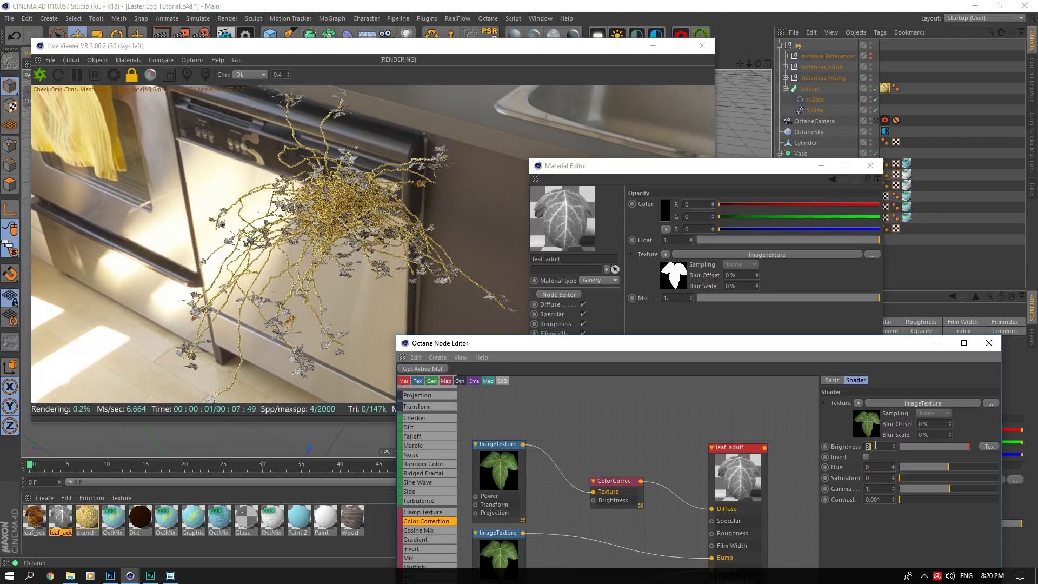
{"action": "type", "text": "5"}
{"action": "key", "text": "Tab"}
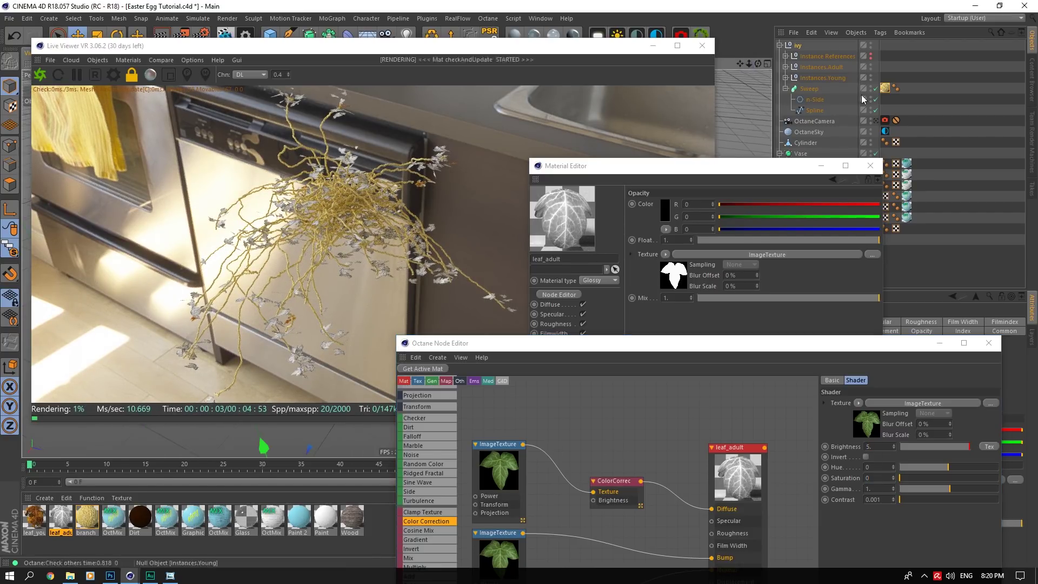
Step: Save the scene, switch to the OctaneCamera view with viewport solo off, and close the Node Editor
{"action": "key", "text": "ctrl+s"}
{"action": "left_click", "coordinate": [876, 121]}
{"action": "left_click_drag", "start_coordinate": [10, 249], "coordinate": [57, 263]}
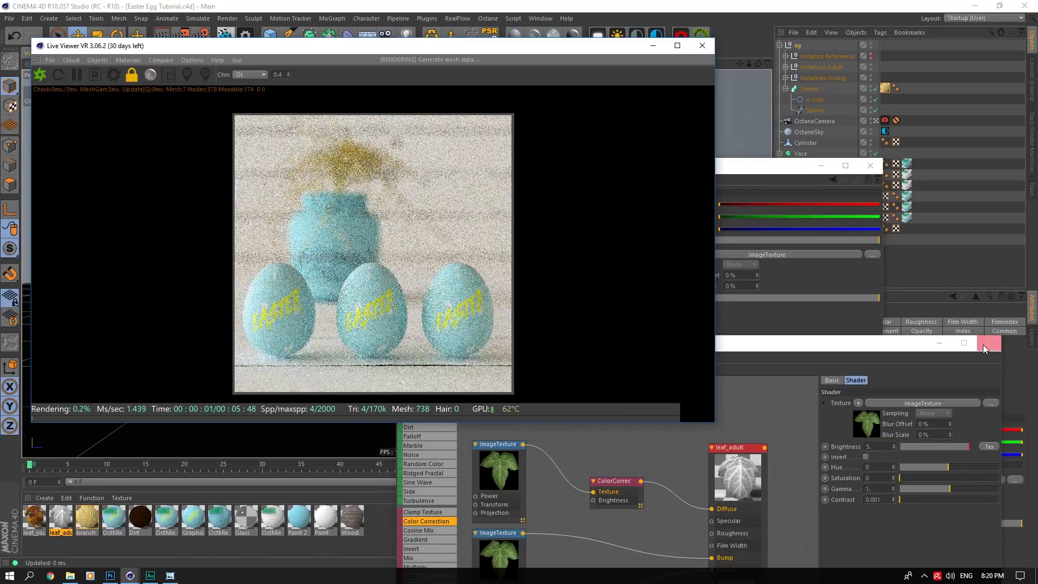
{"action": "left_click", "coordinate": [982, 345]}
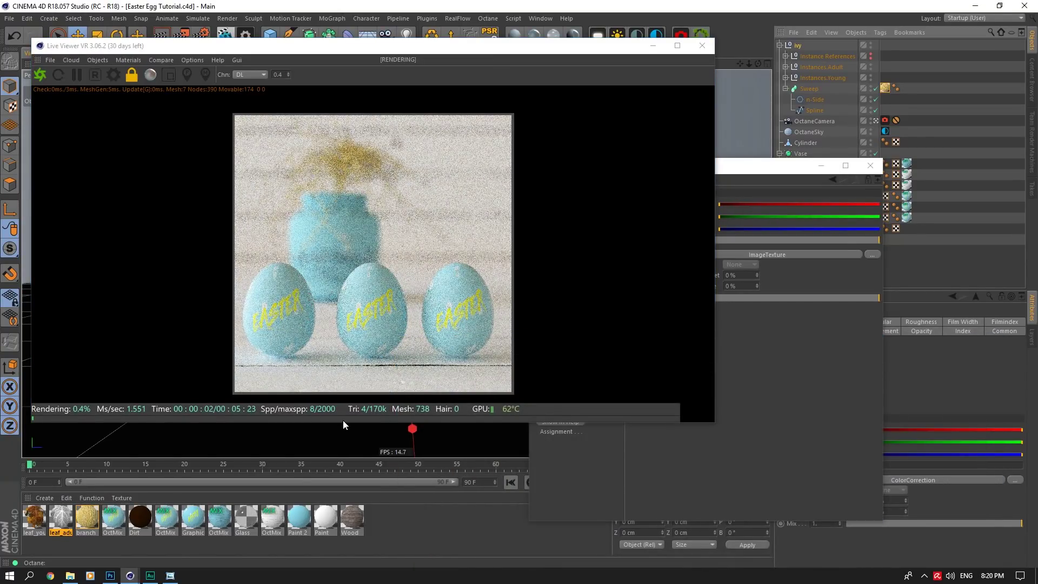
Step: Resize the Live Viewer window to fit the square camera frame and set its render scale to 0.6
{"action": "left_click_drag", "start_coordinate": [343, 422], "coordinate": [344, 522]}
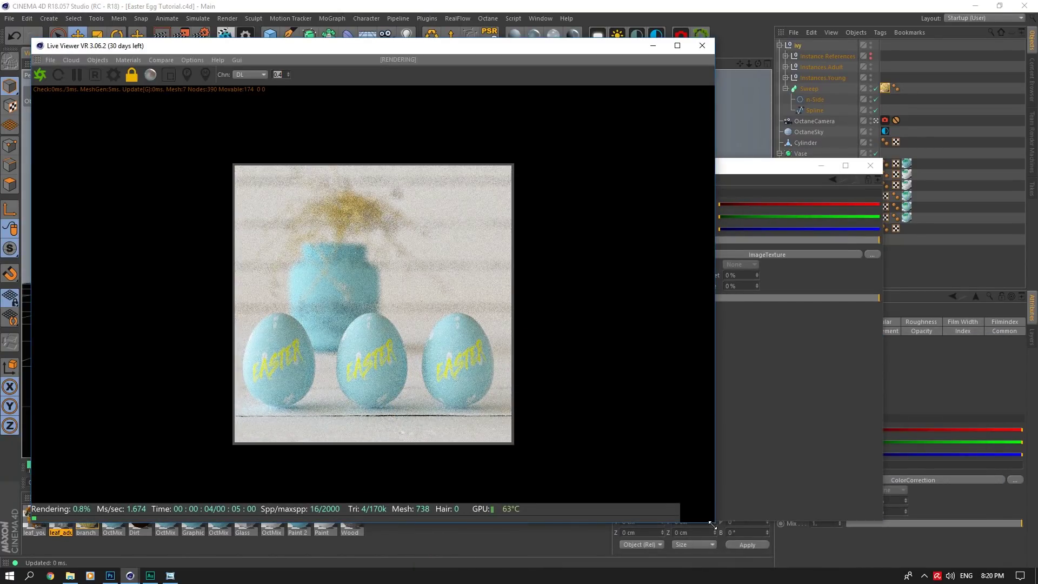
{"action": "left_click_drag", "start_coordinate": [712, 524], "coordinate": [676, 541]}
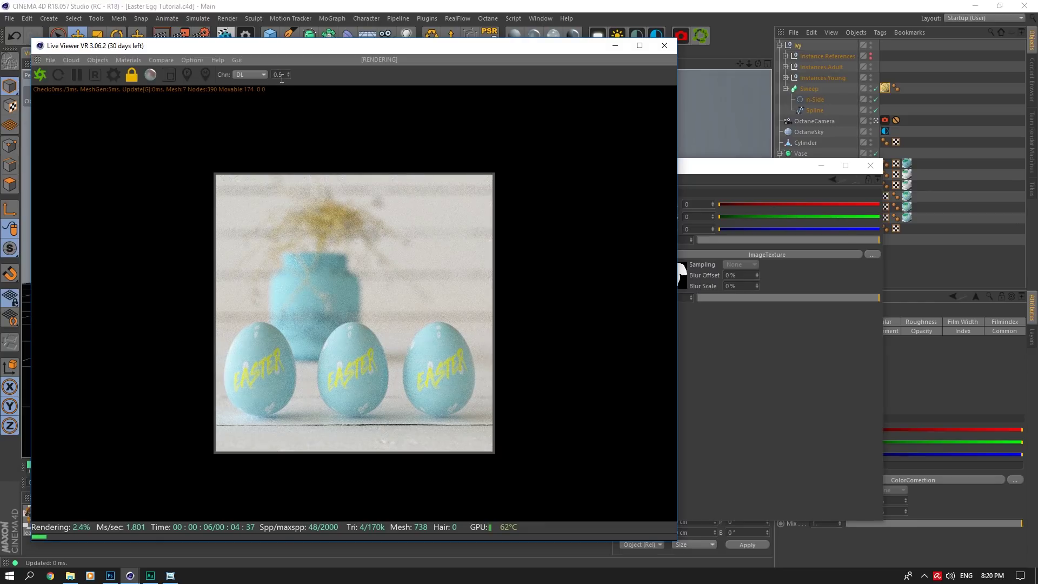
{"action": "scroll", "coordinate": [281, 78], "scroll_direction": "up", "scroll_amount": 1}
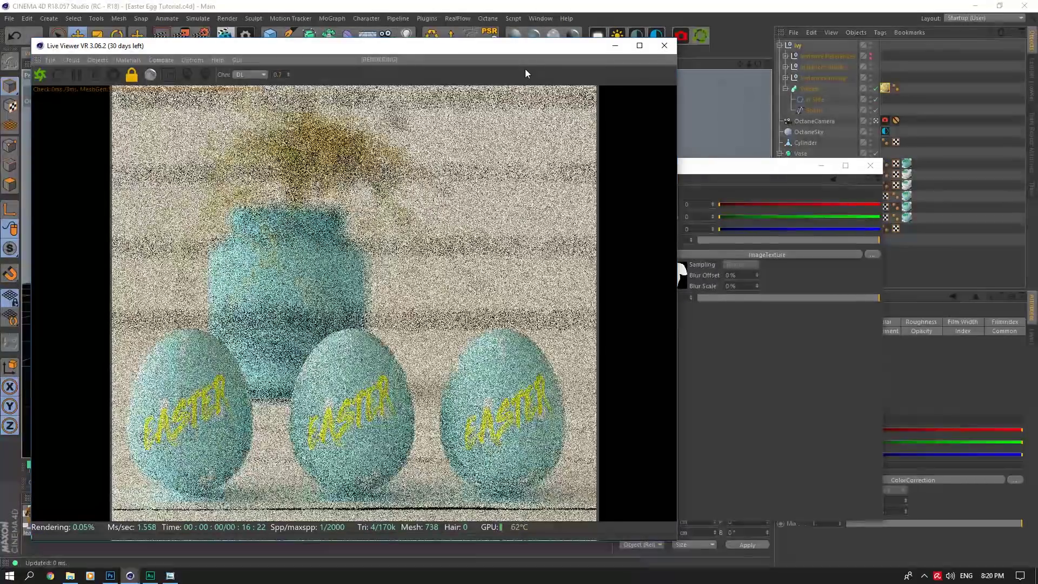
{"action": "left_click", "coordinate": [288, 75]}
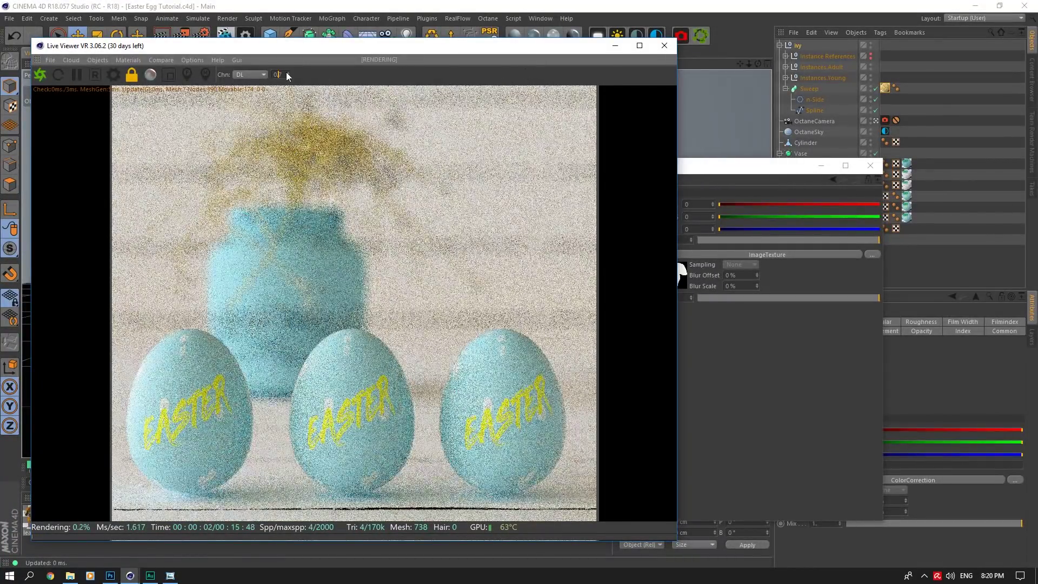
{"action": "type", "text": "0.6"}
{"action": "key", "text": "Return"}
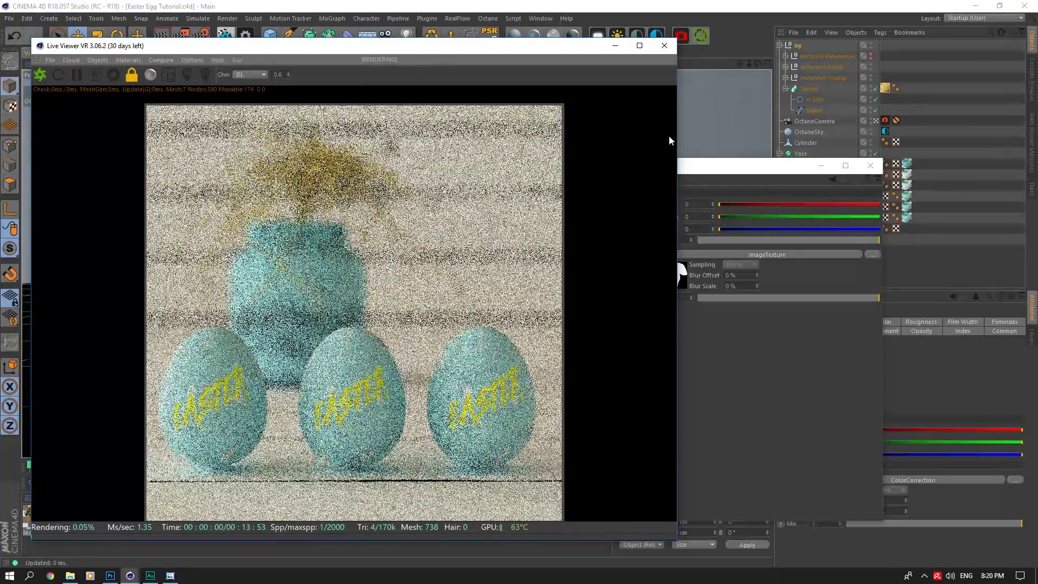
{"action": "left_click_drag", "start_coordinate": [679, 140], "coordinate": [517, 143]}
Step: Compare the ivy and vase in the render with the reference photo, and close the Material Editor
{"action": "left_click", "coordinate": [169, 576]}
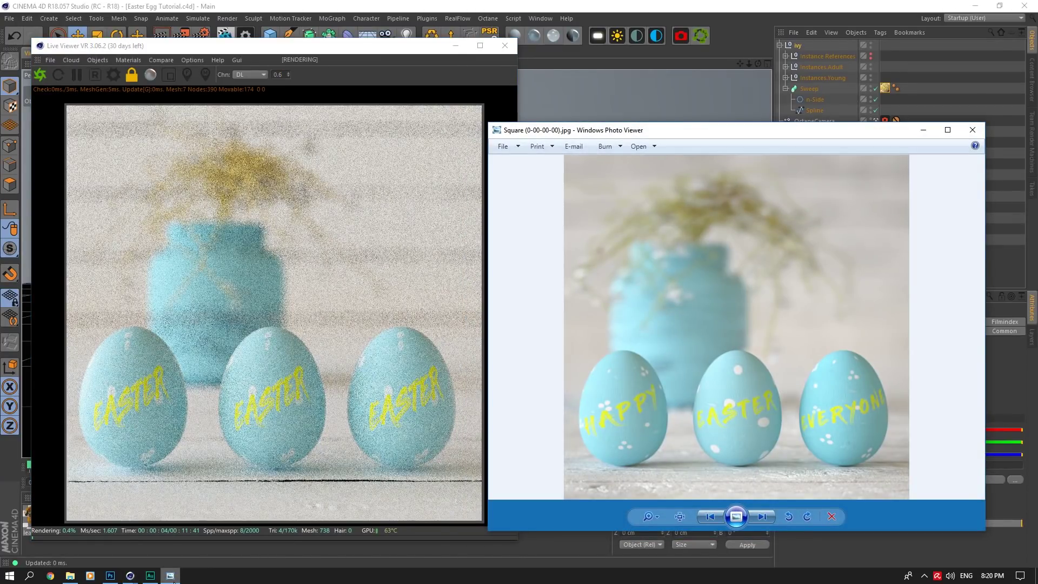
{"action": "left_click", "coordinate": [171, 576]}
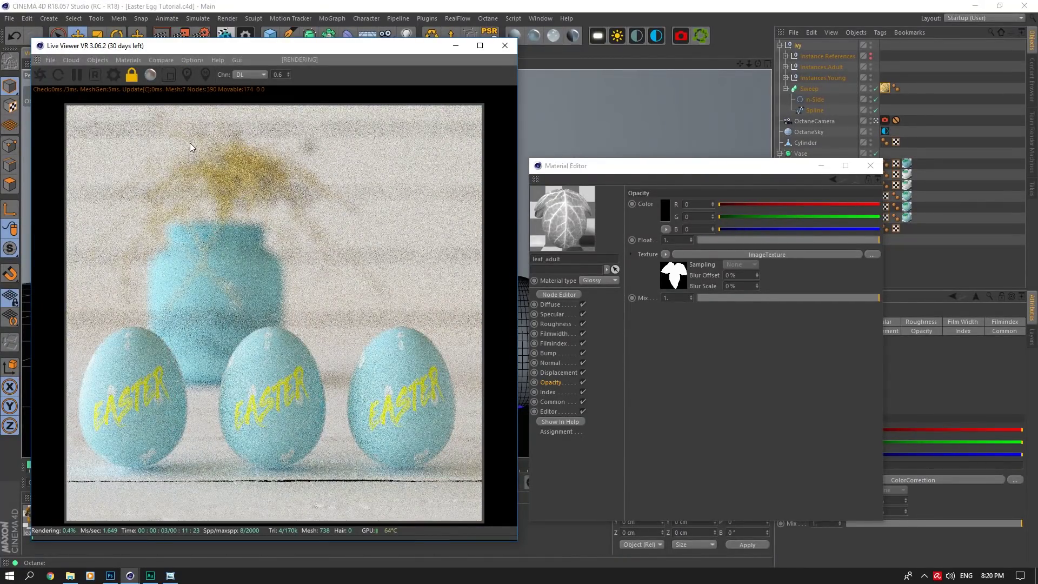
{"action": "left_click", "coordinate": [871, 166]}
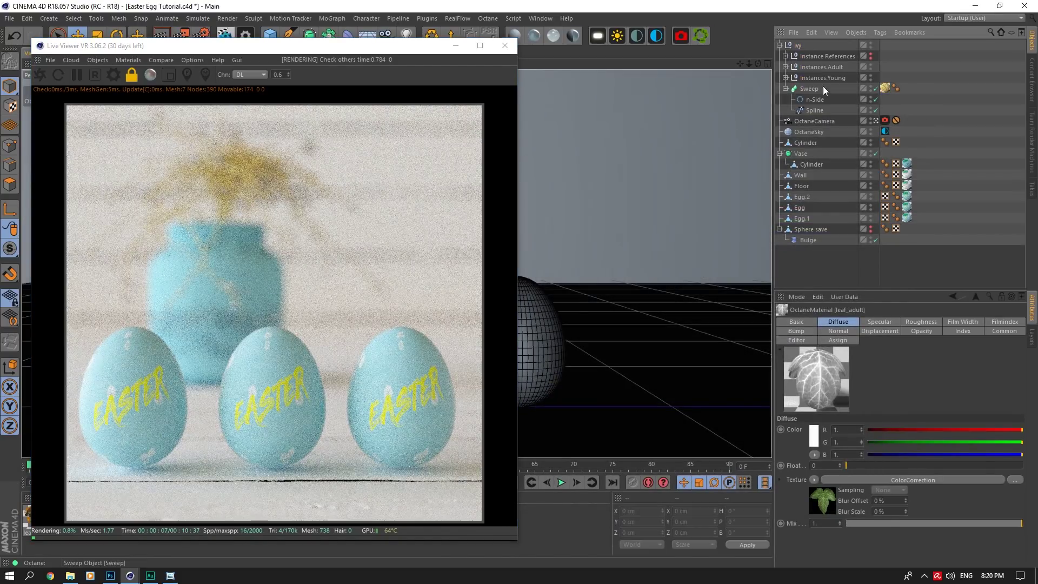
Step: Collapse the Sweep and Ivy hierarchies in the object list and leave everything deselected
{"action": "left_click", "coordinate": [785, 89]}
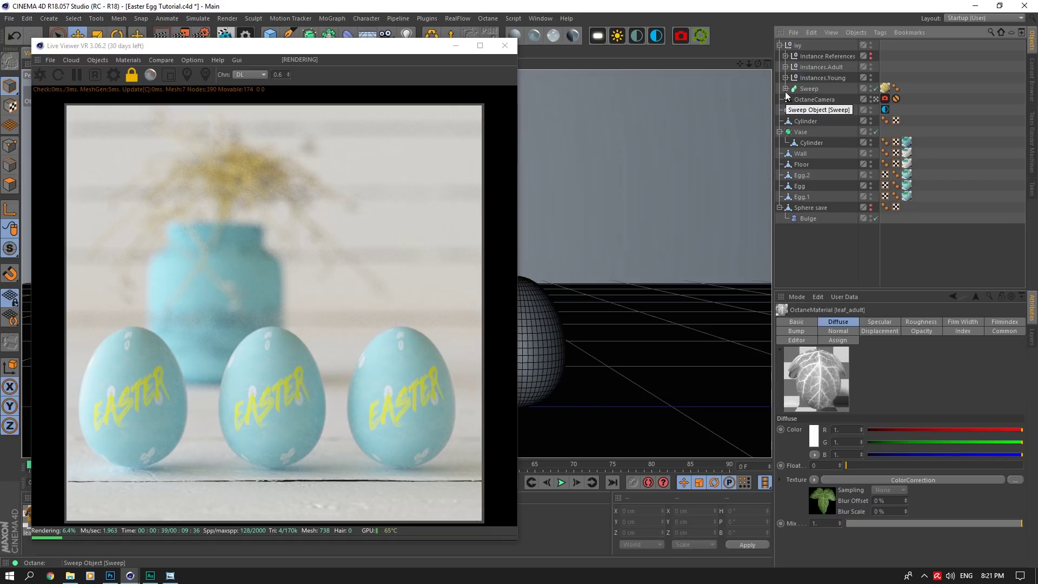
{"action": "left_click", "coordinate": [785, 44]}
{"action": "left_click", "coordinate": [779, 44]}
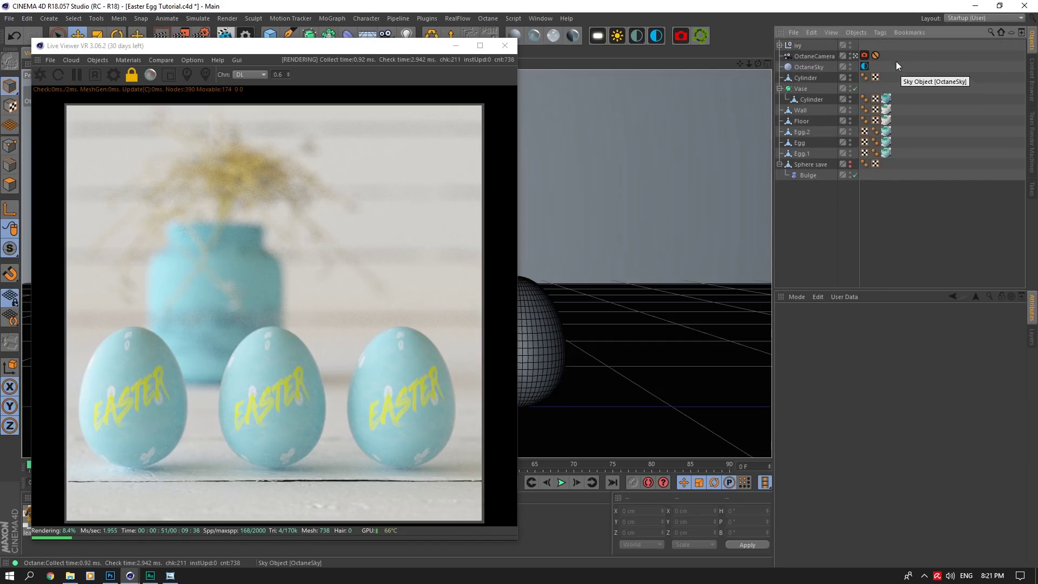
{"action": "left_click", "coordinate": [875, 55]}
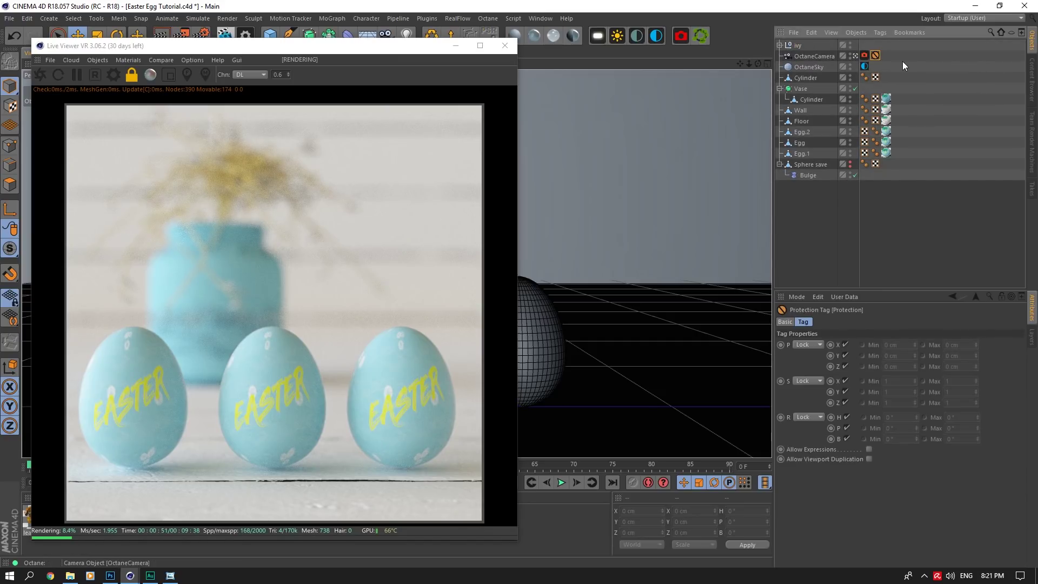
{"action": "left_click", "coordinate": [903, 61]}
Step: Place the reference photo beside the Live Viewer to compare it with the whole egg scene render, then minimize it
{"action": "left_click", "coordinate": [170, 576]}
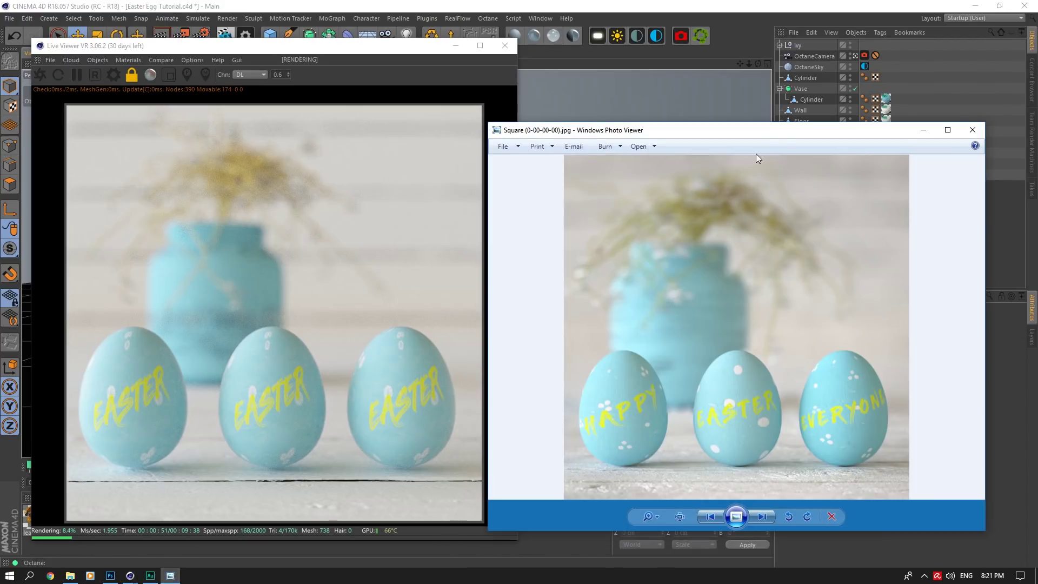
{"action": "left_click_drag", "start_coordinate": [756, 153], "coordinate": [809, 127]}
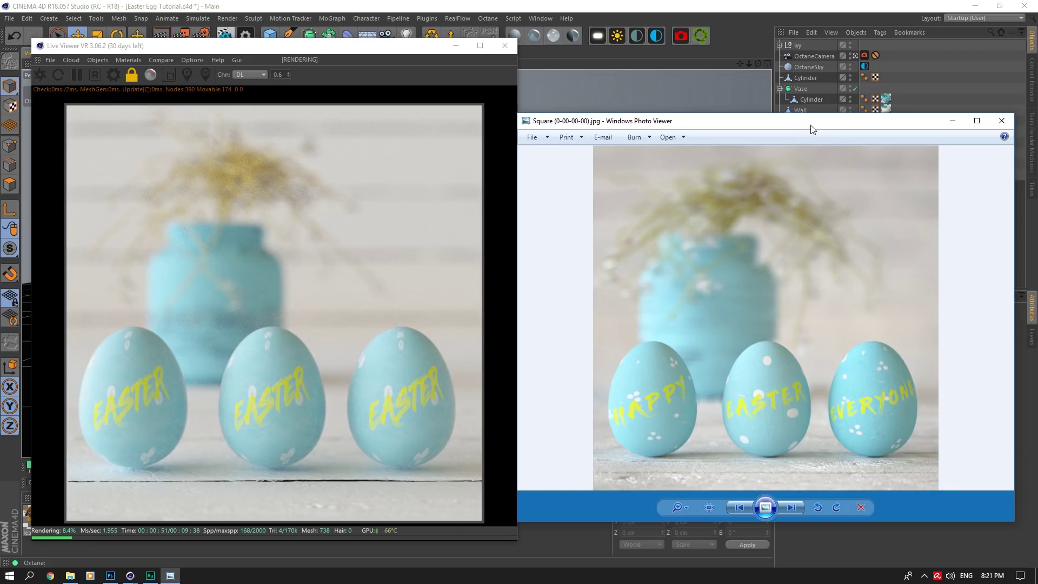
{"action": "left_click", "coordinate": [953, 122]}
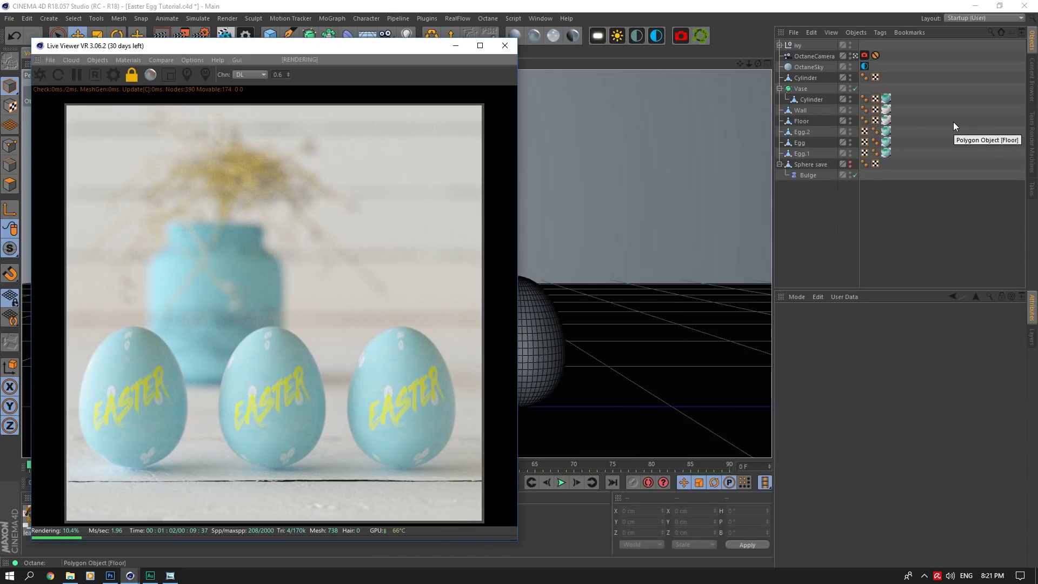